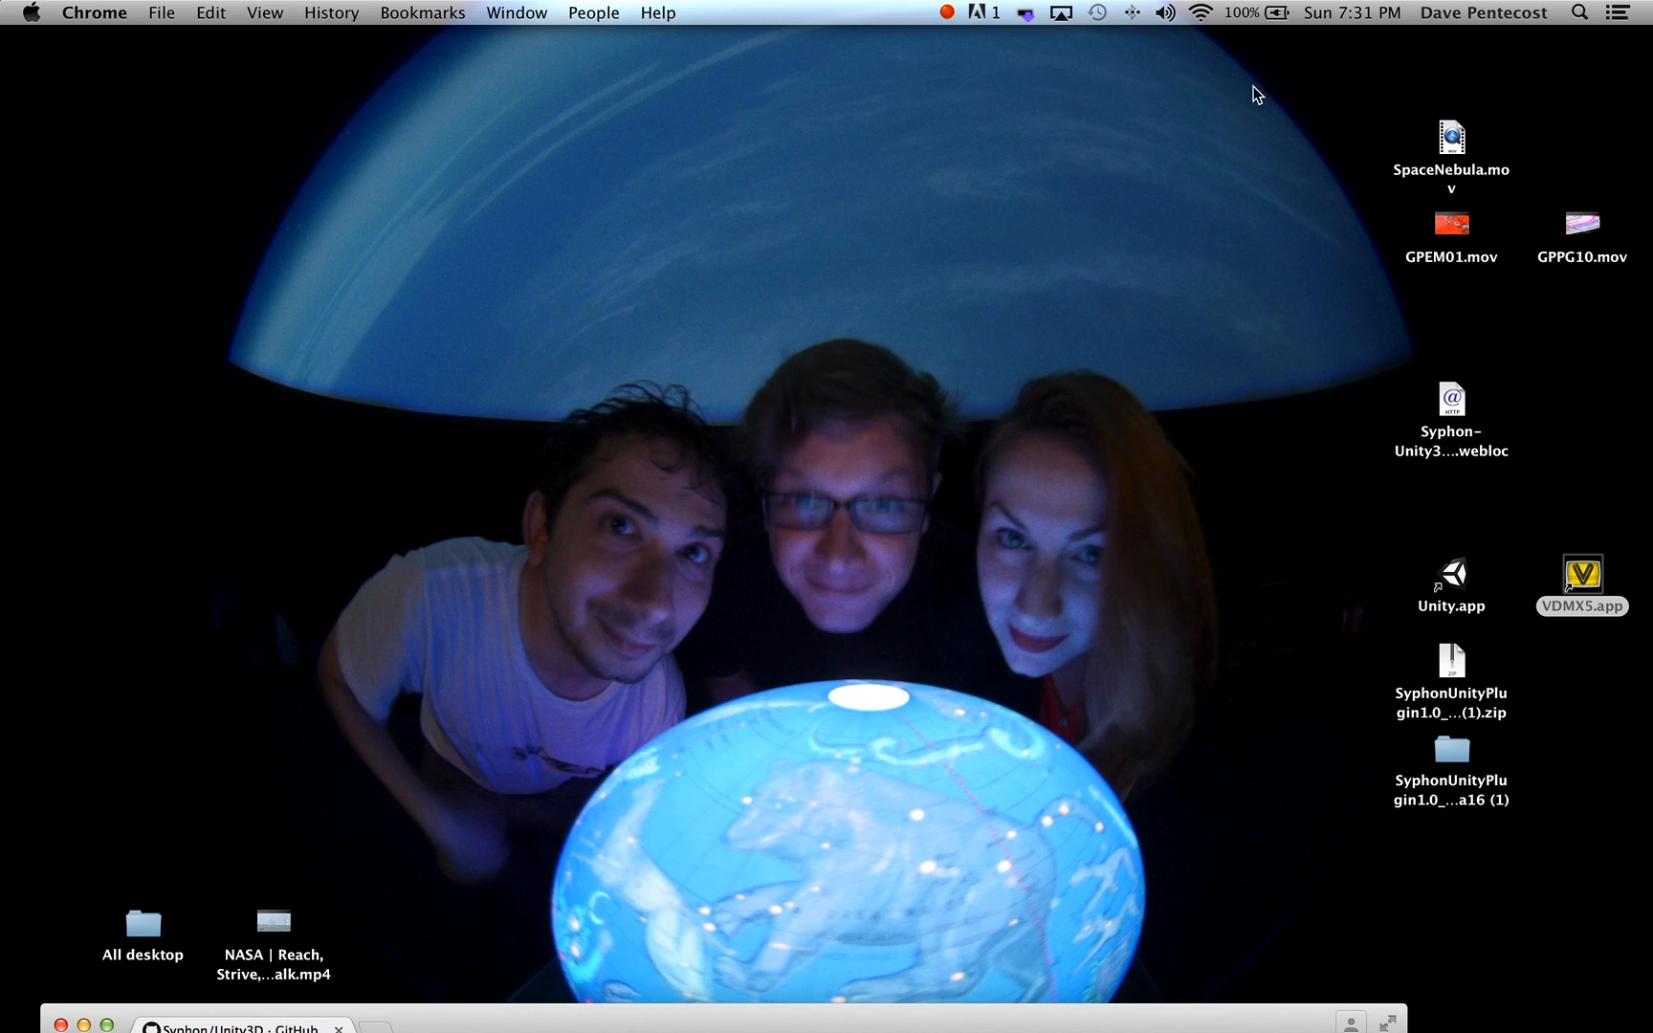
- Open the releases page of the Syphon Unity3D repository and locate the SyphonUnityPlugin1.0_Public_Beta2a16.zip download
drag(583, 1014, 569, 39)
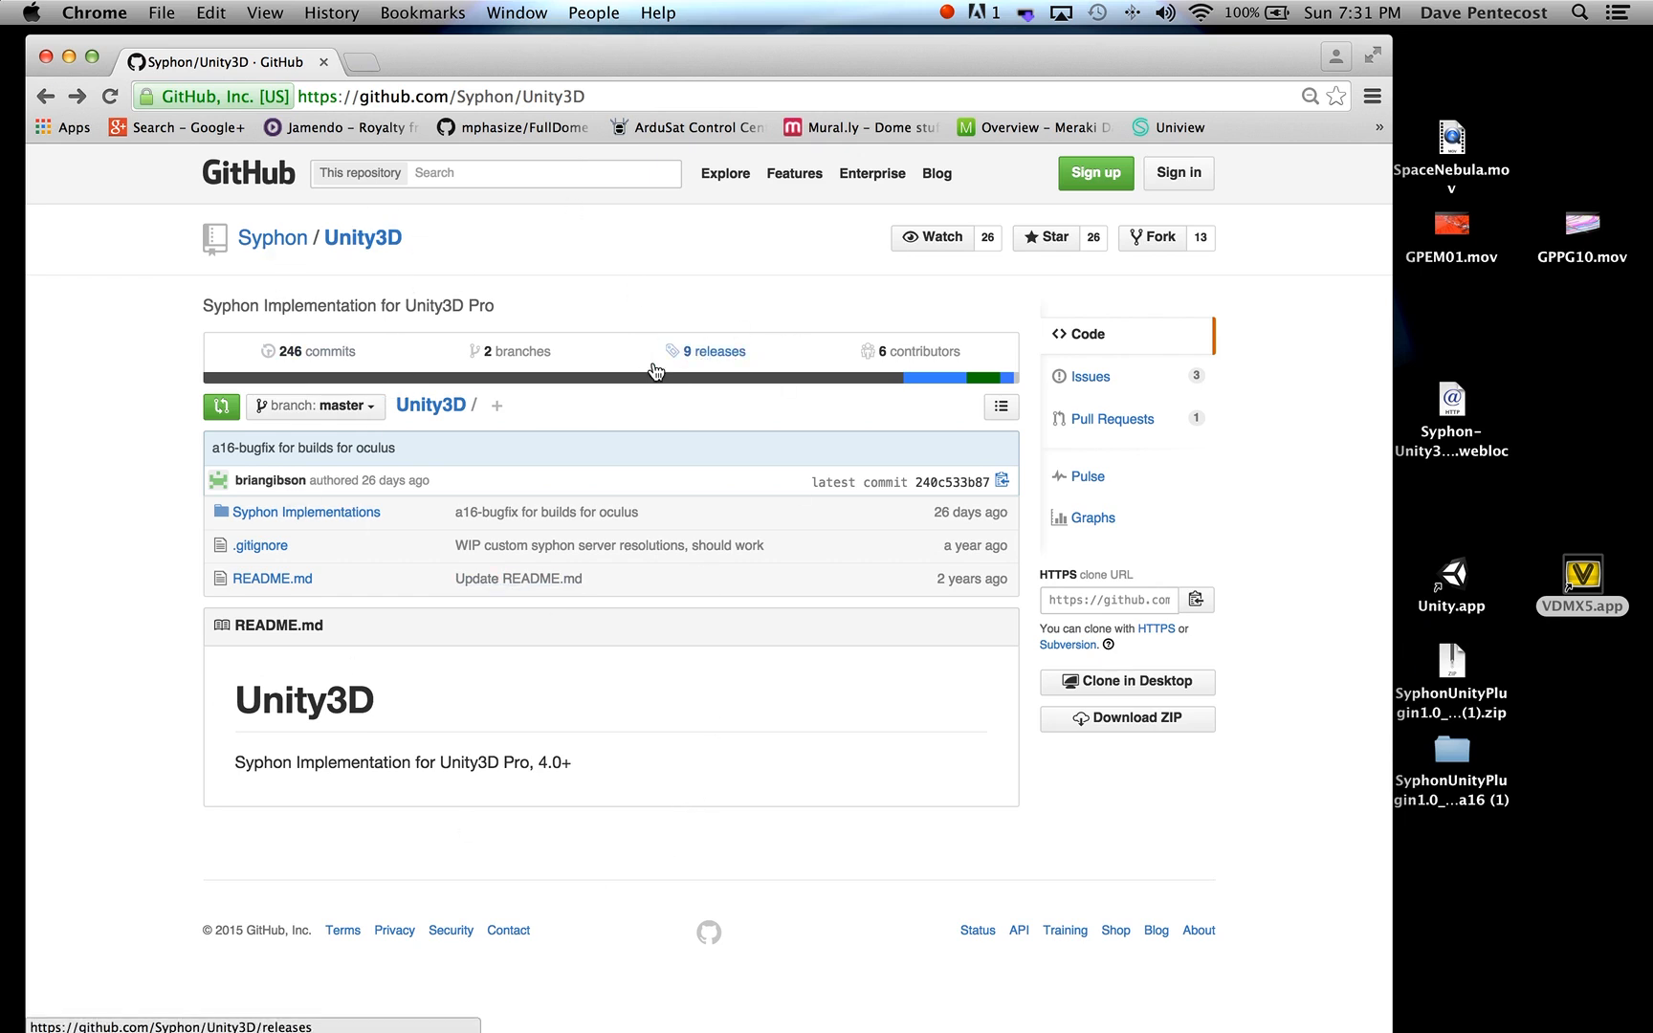
click(715, 353)
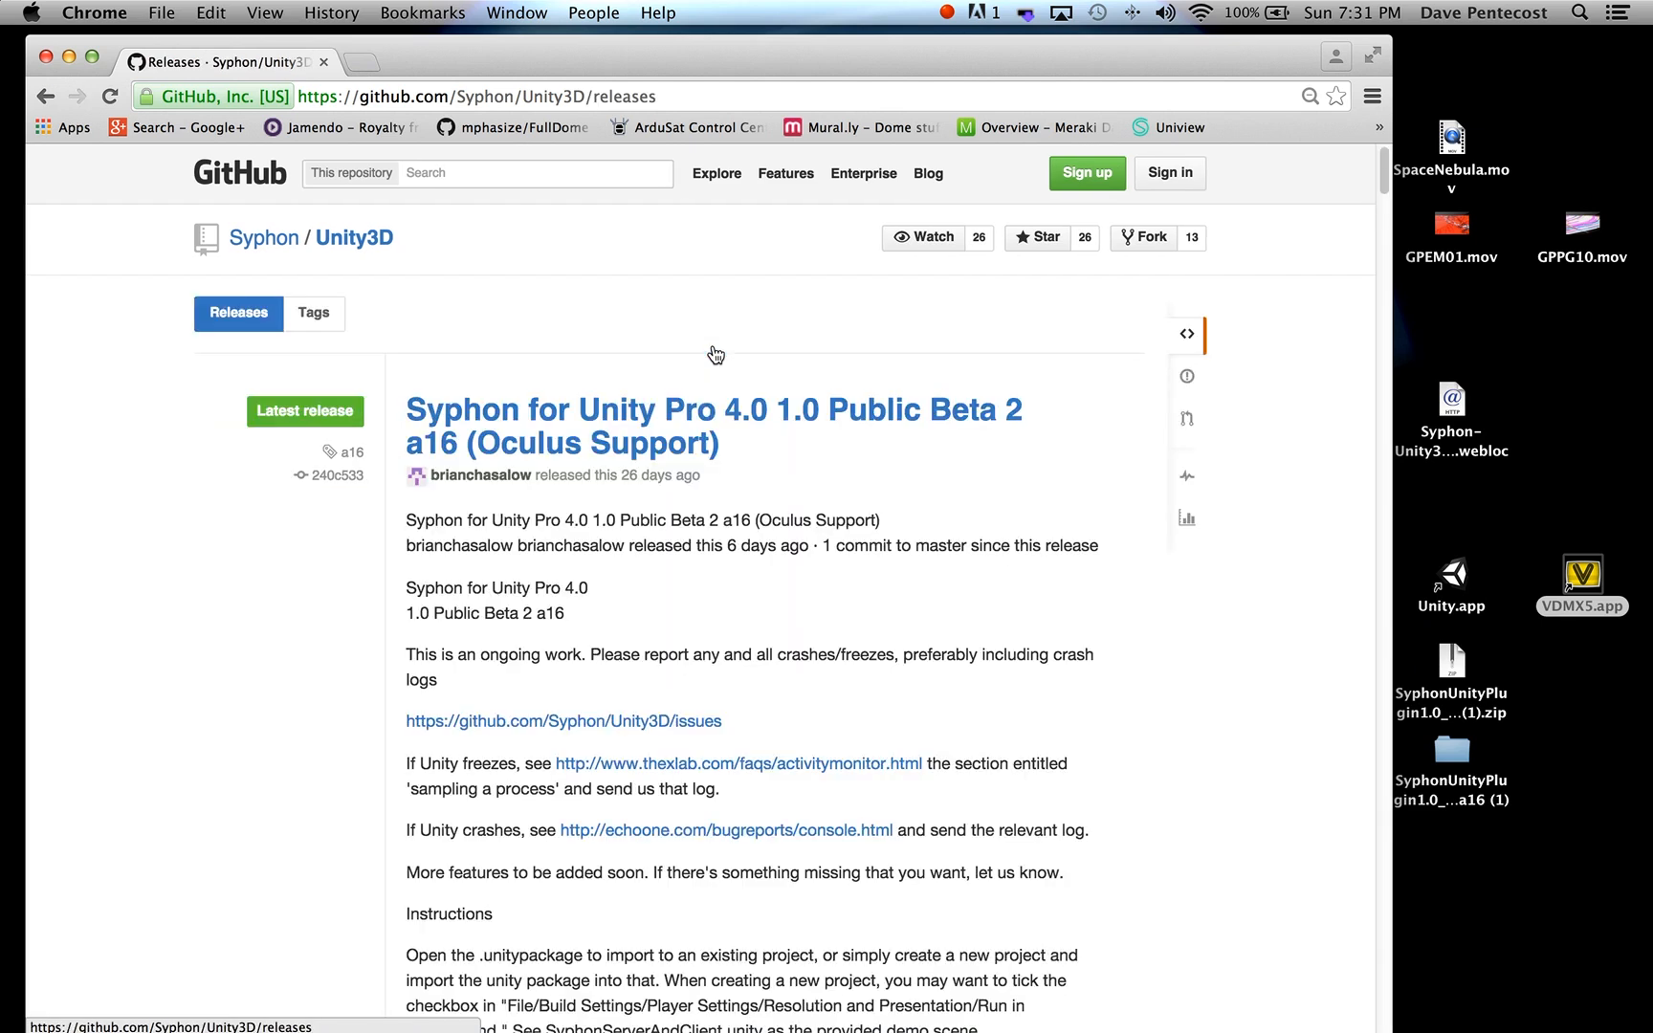
scroll(702, 517, down, 15)
scroll(702, 516, down, 10)
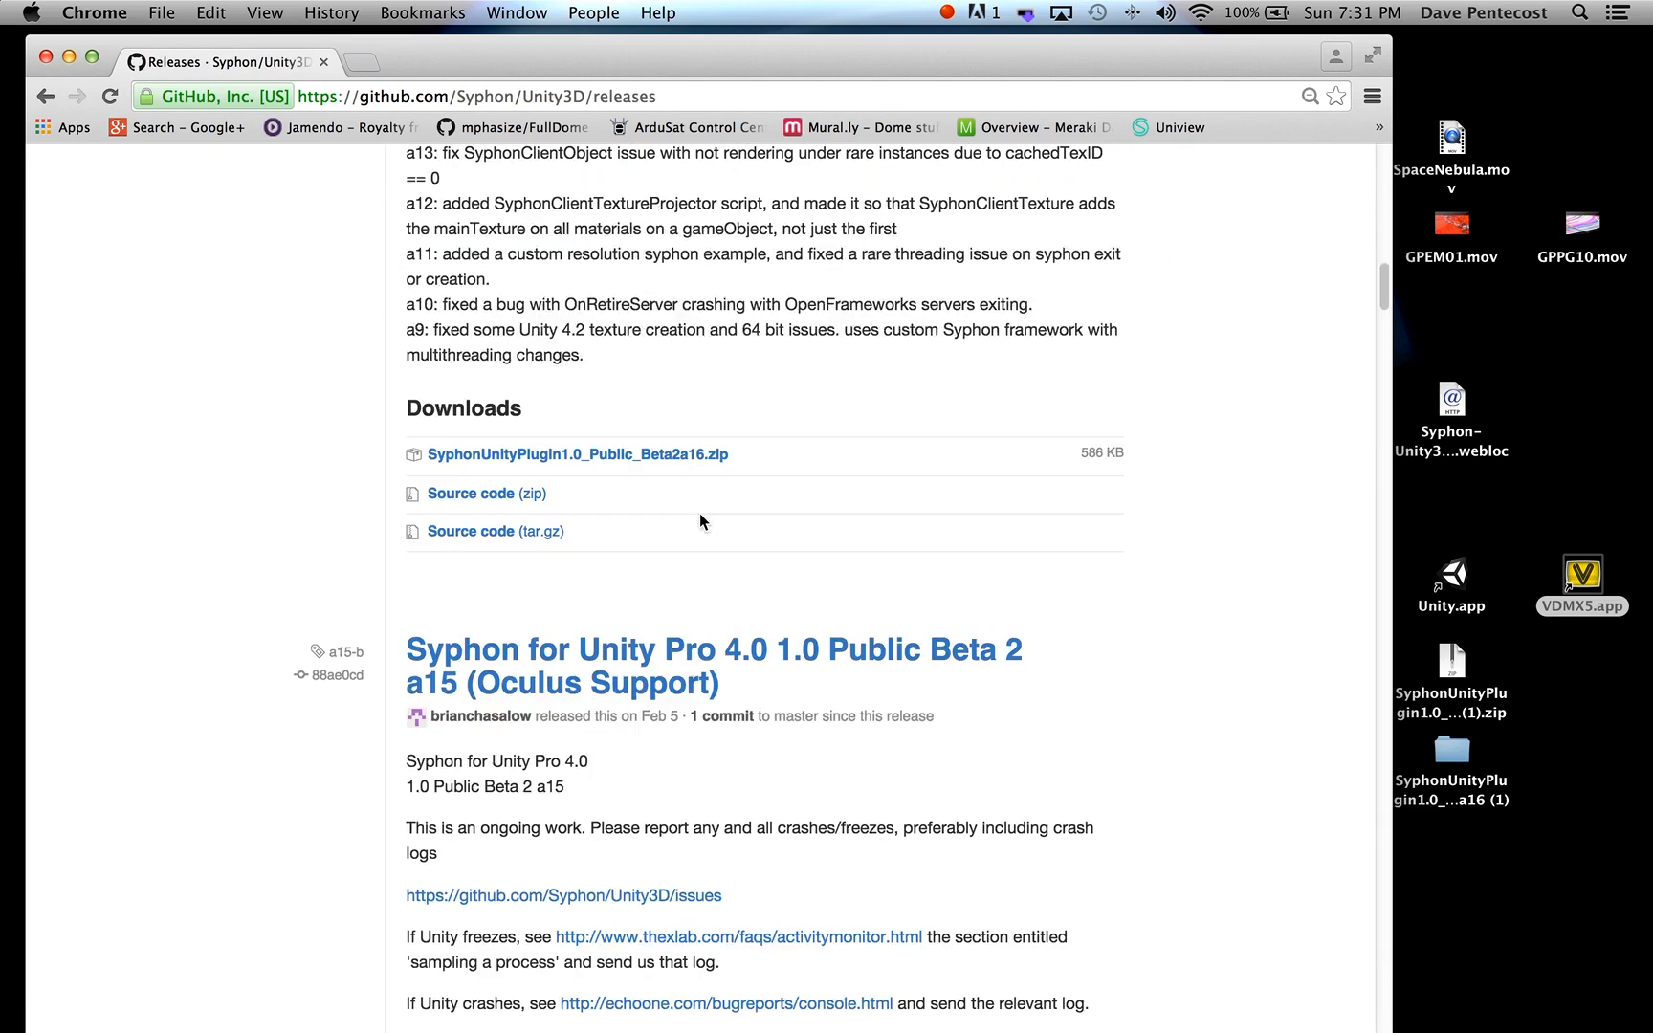
scroll(698, 479, up, 4)
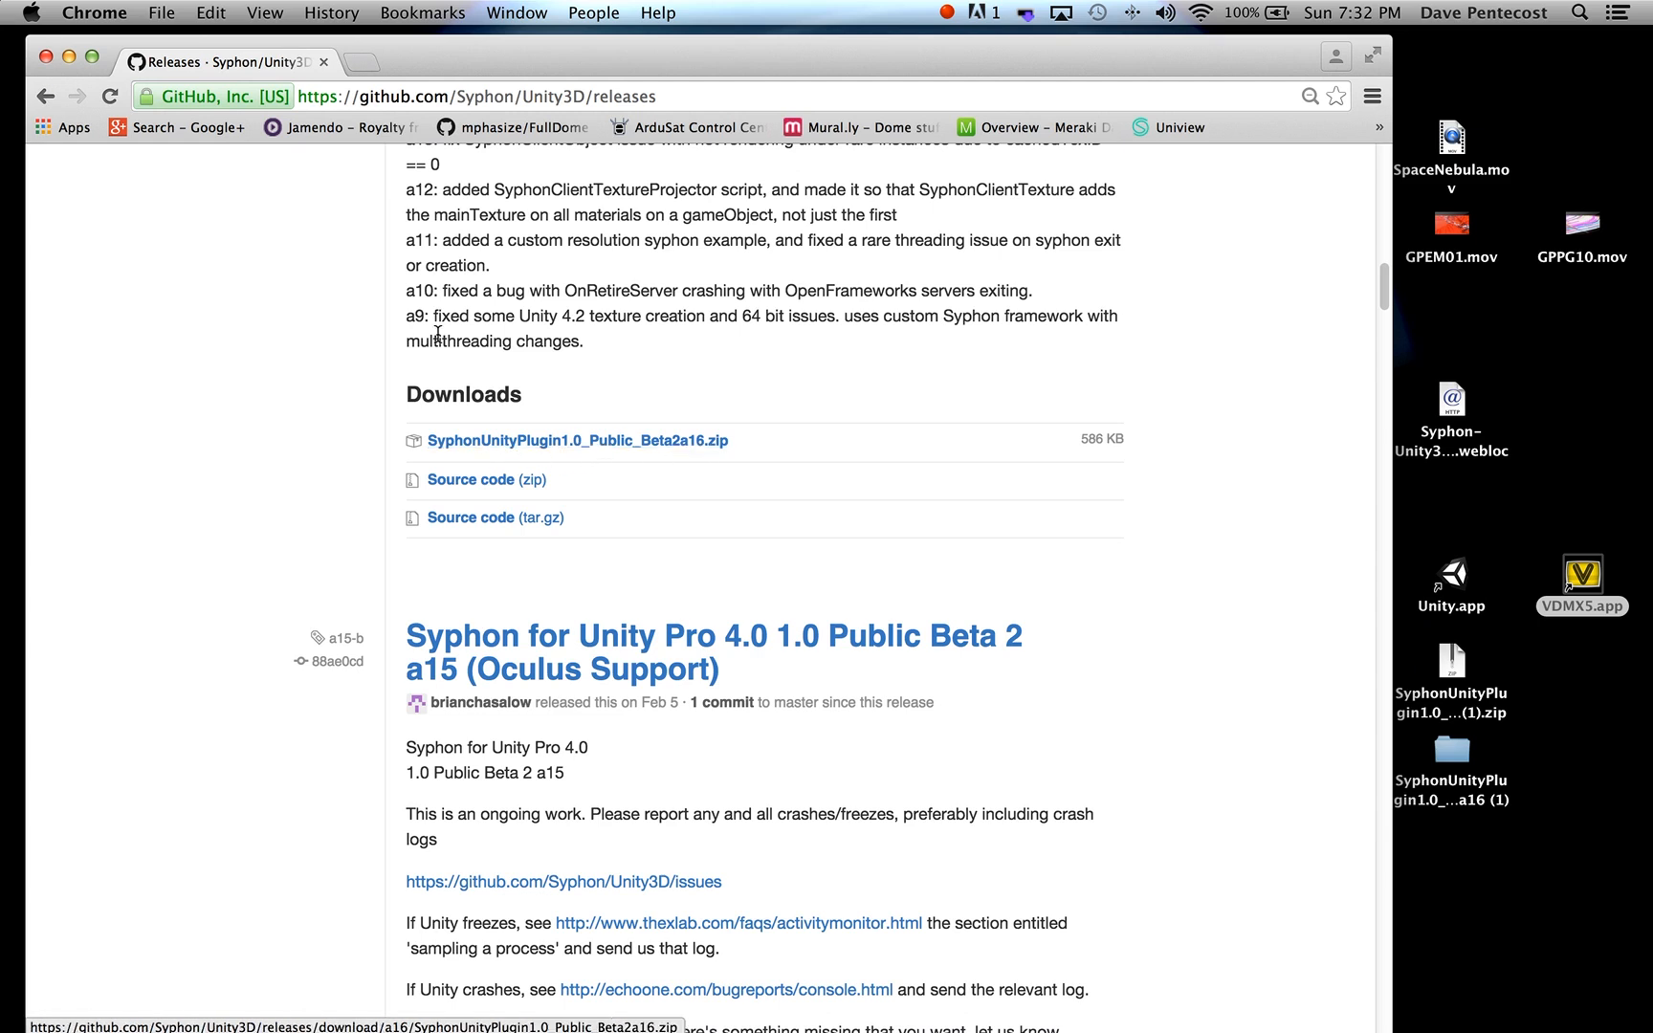
drag(624, 59, 660, 1023)
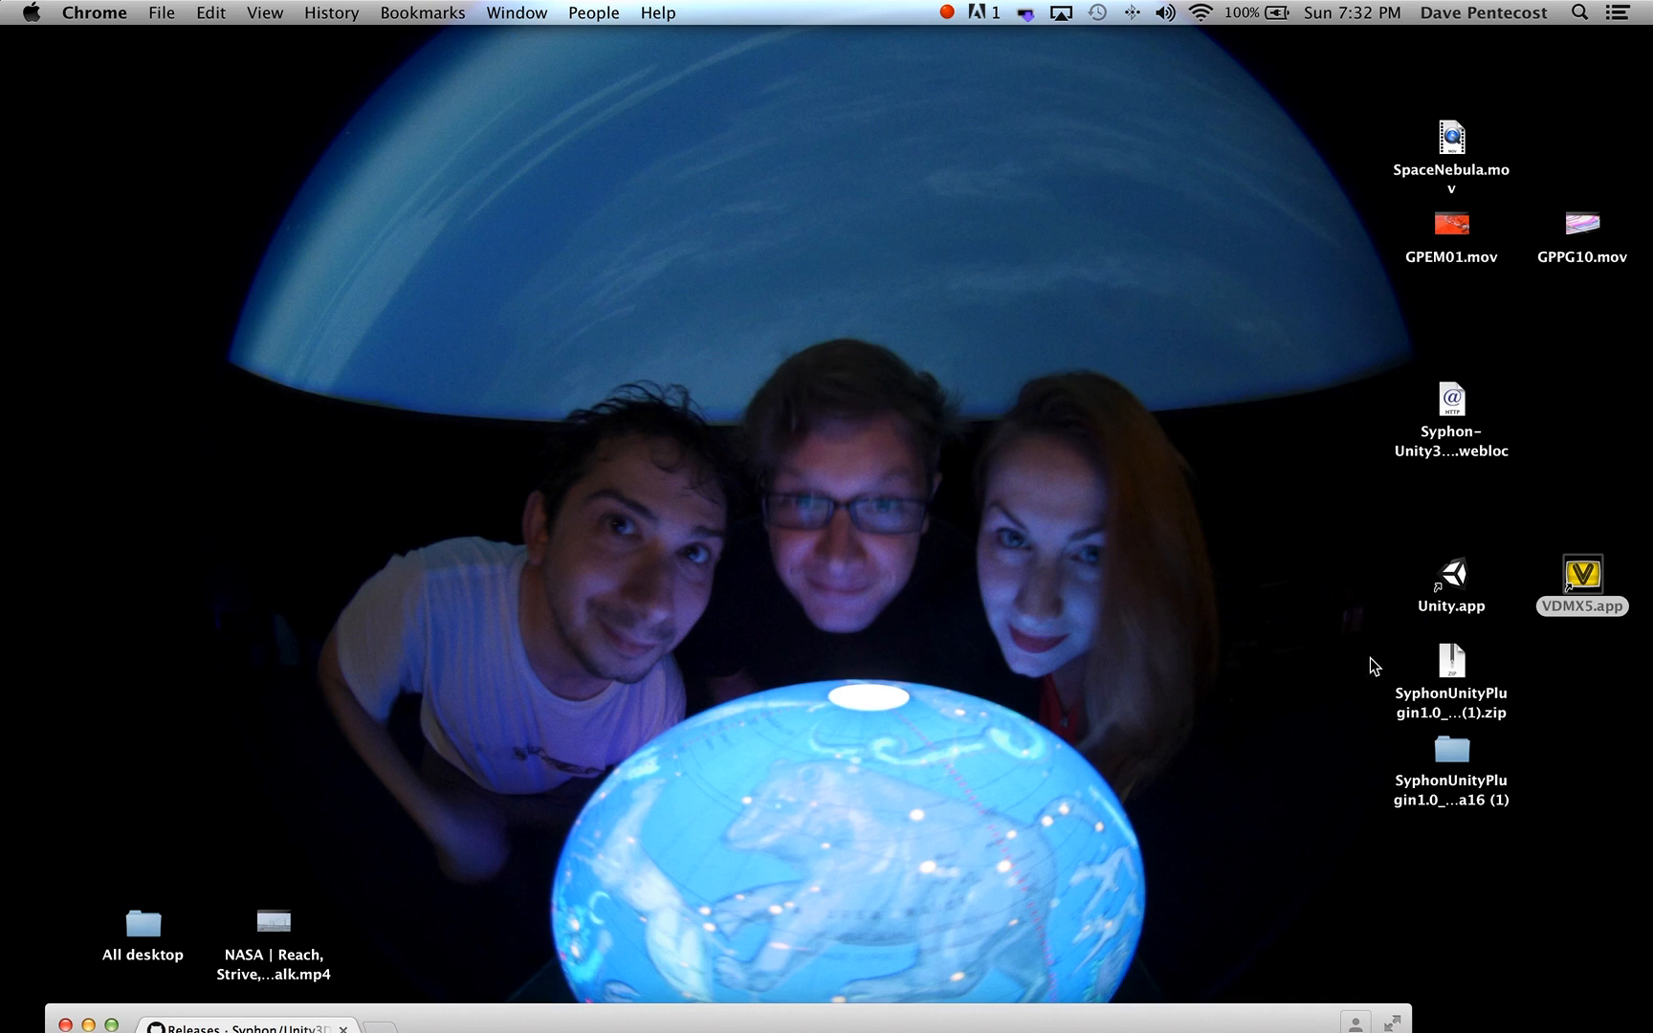
- Launch Unity and create a 3D project on the Desktop, keeping the name New Unity Project
click(1457, 576)
double_click(1458, 576)
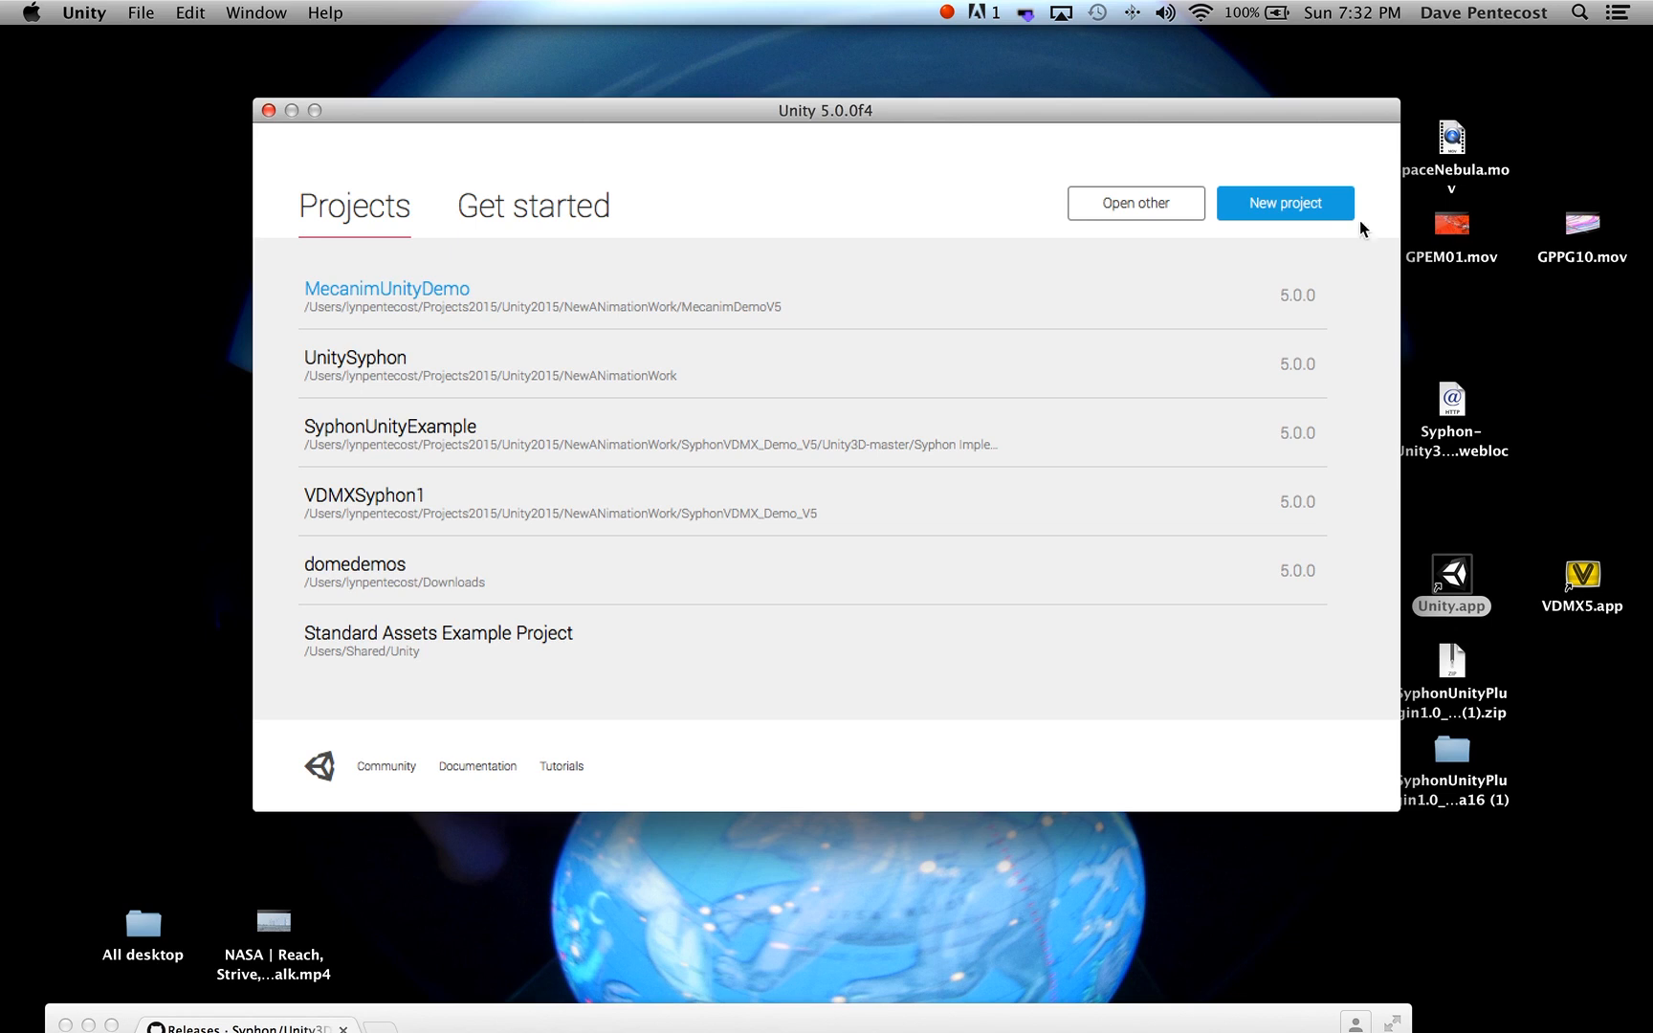
click(1284, 204)
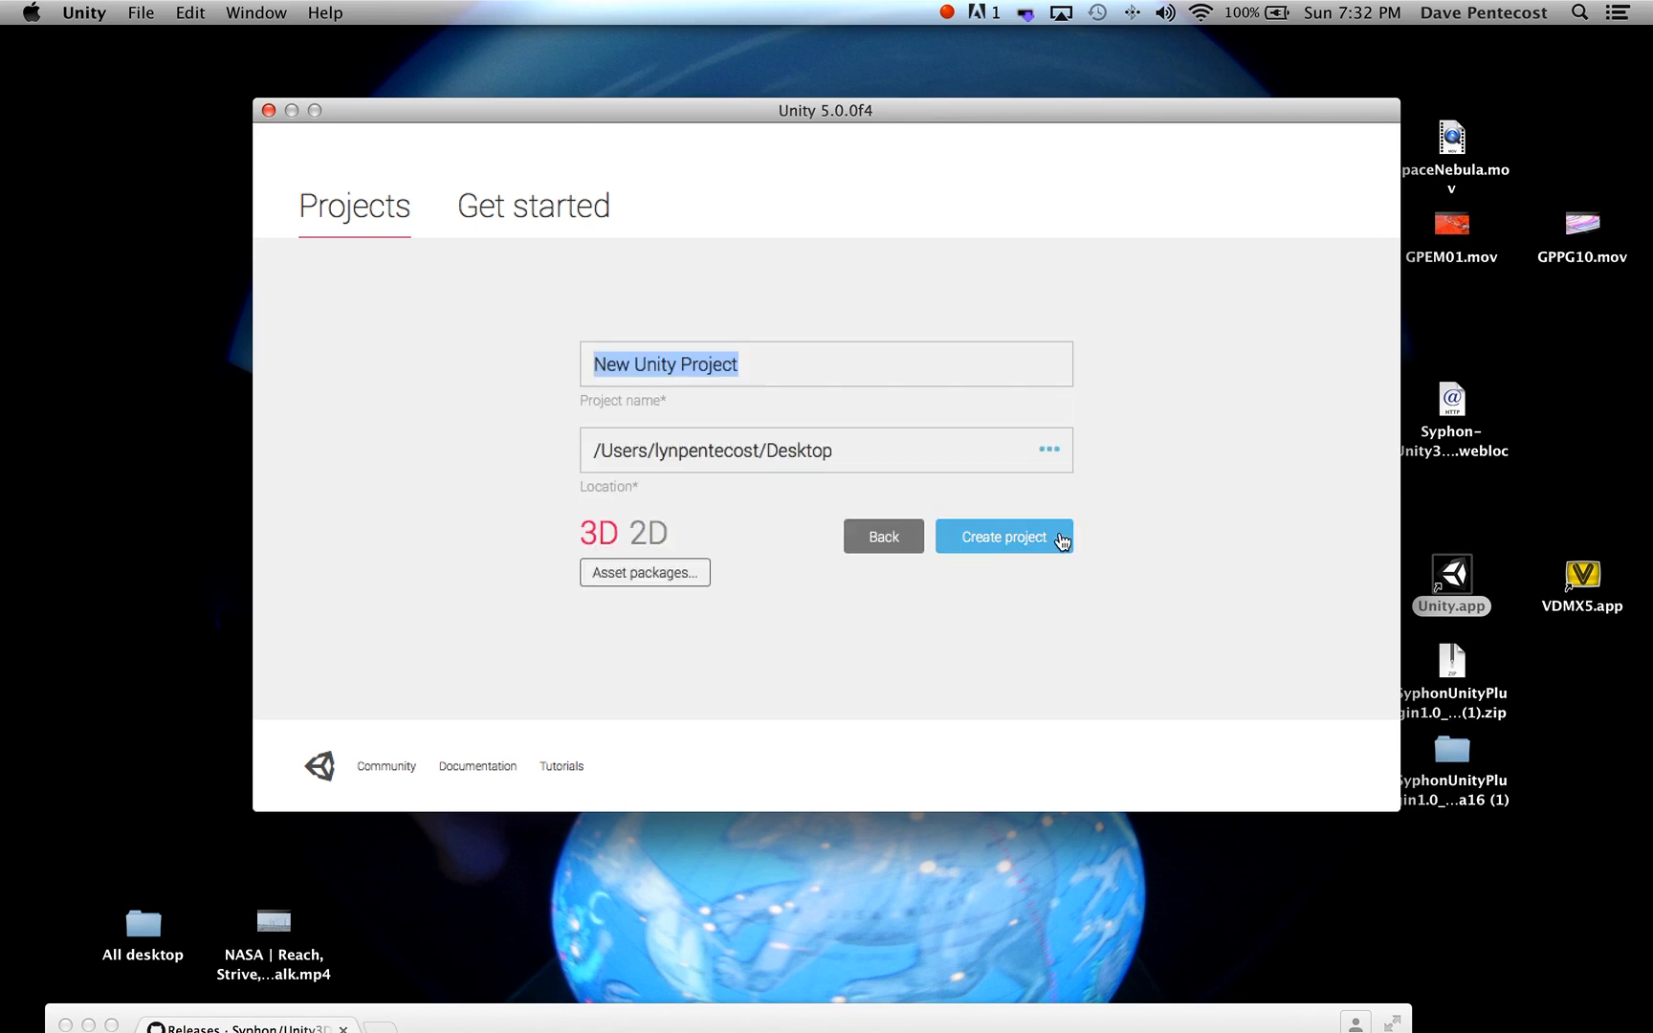
click(1000, 541)
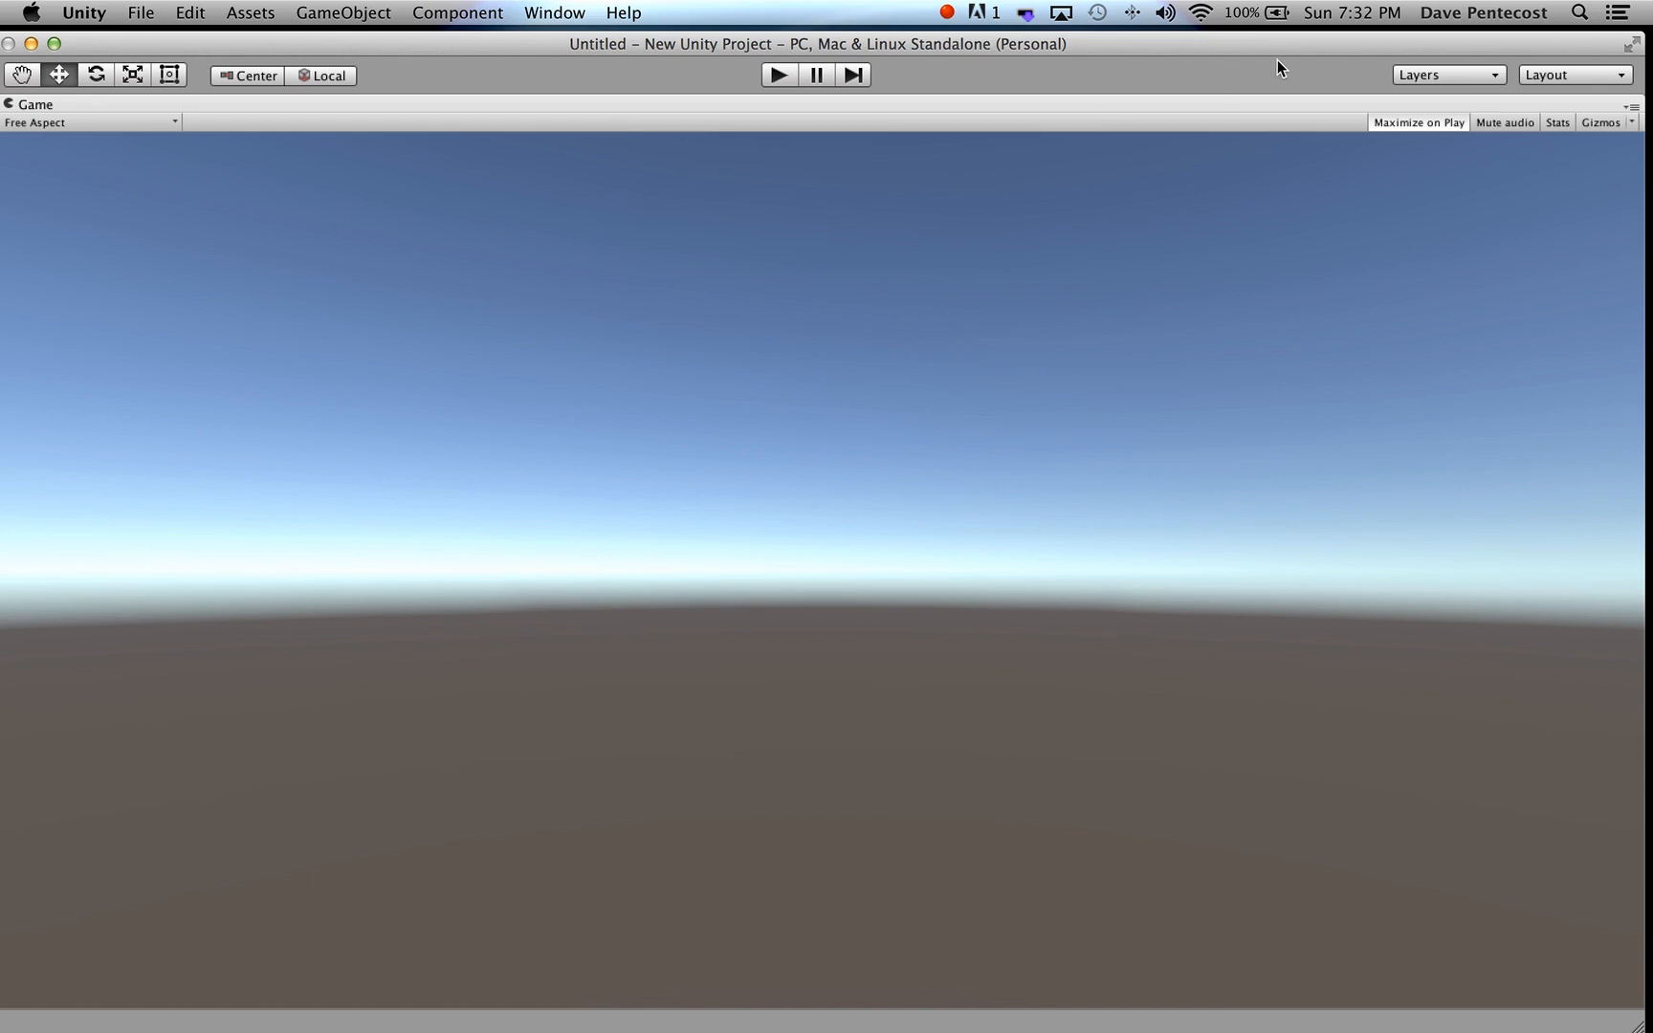
- Switch the editor window arrangement to the 2 by 3 layout
click(1452, 77)
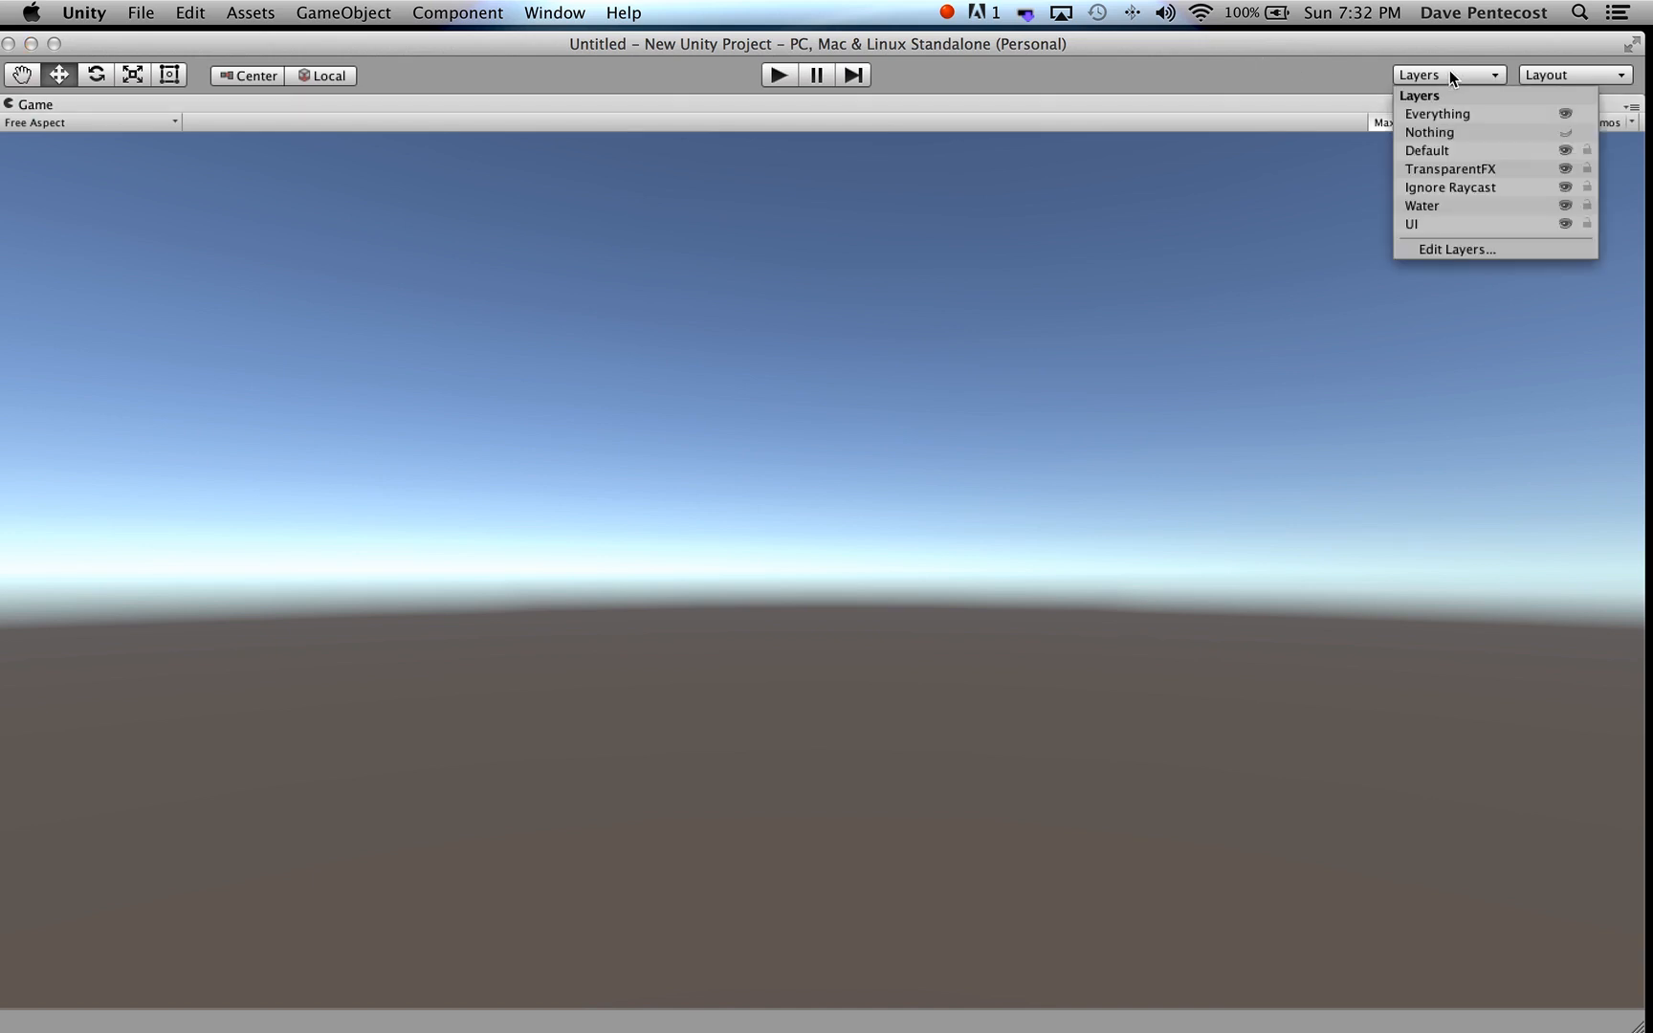
click(1592, 72)
click(1546, 96)
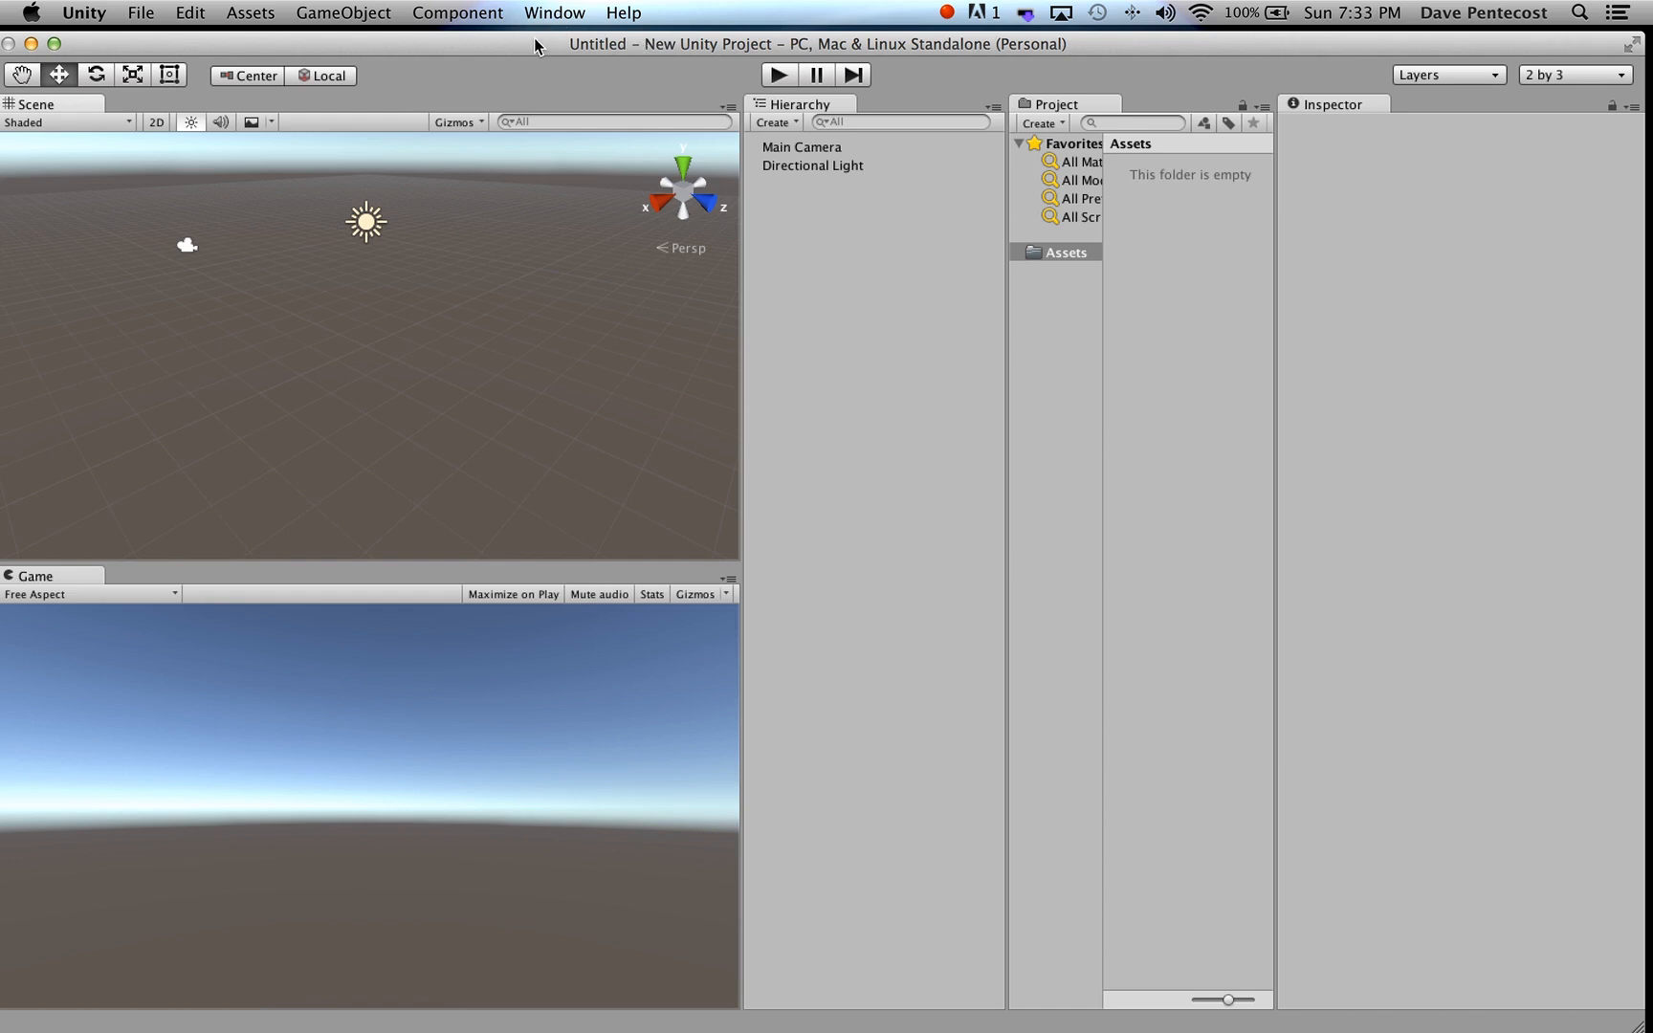
- Add a 3D plane object to the empty scene
click(247, 13)
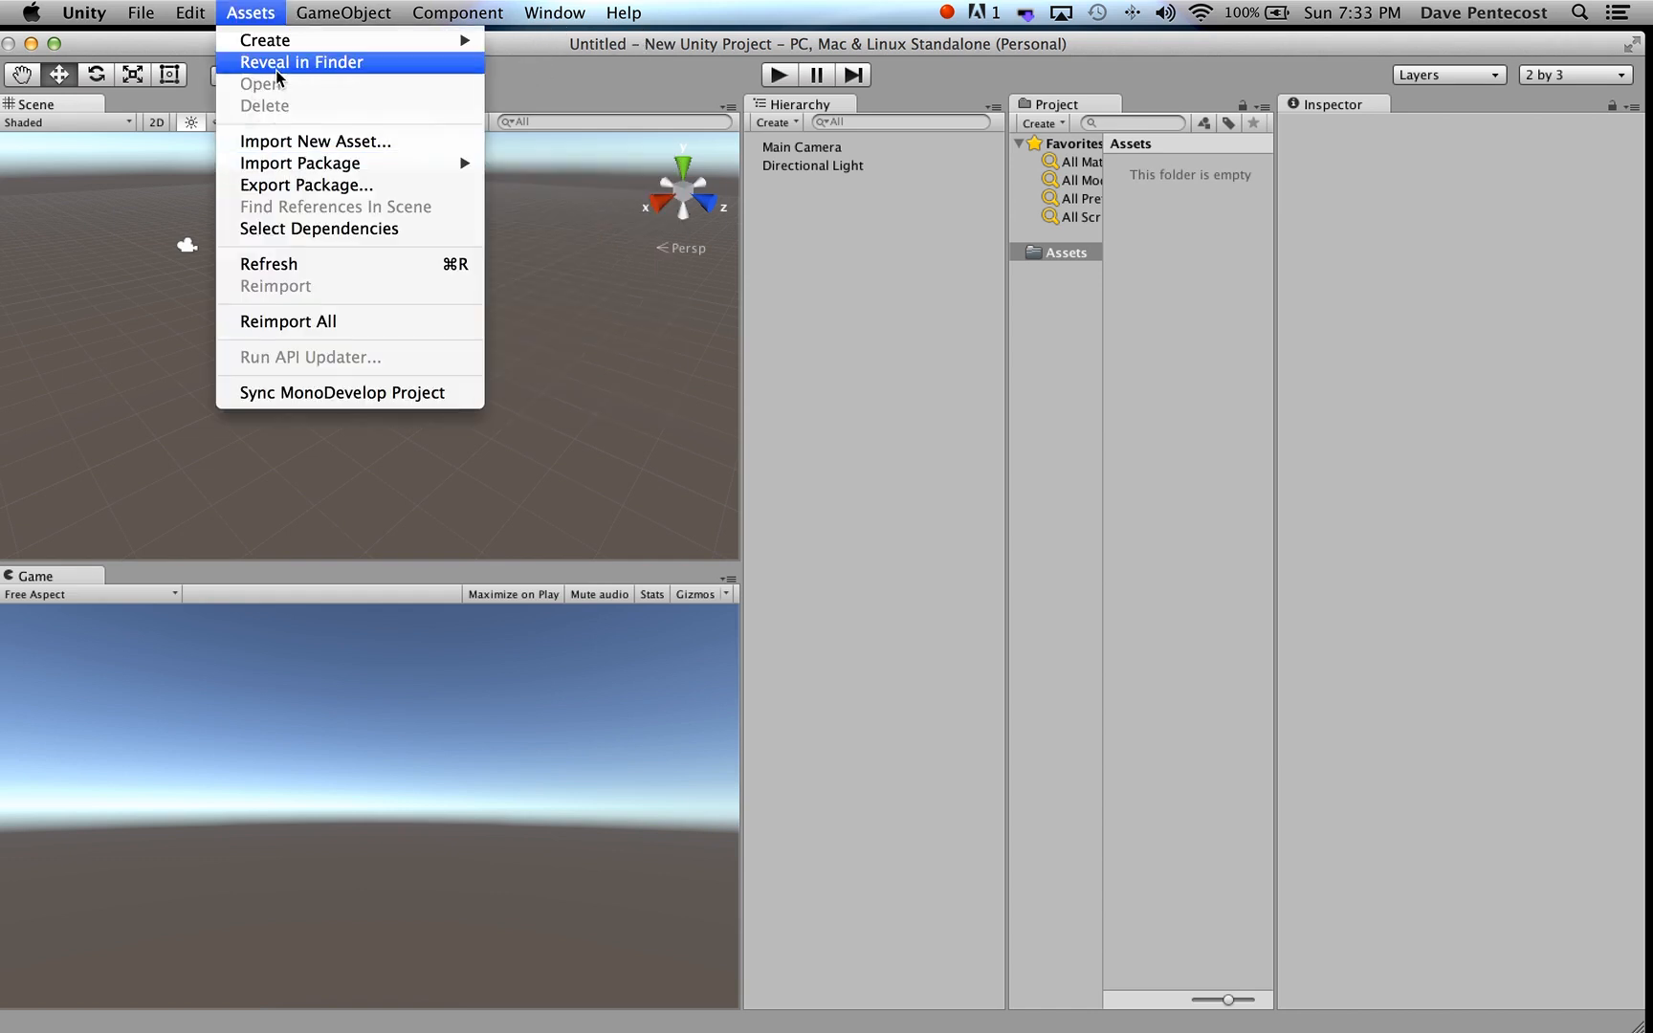
mouse_move(306, 14)
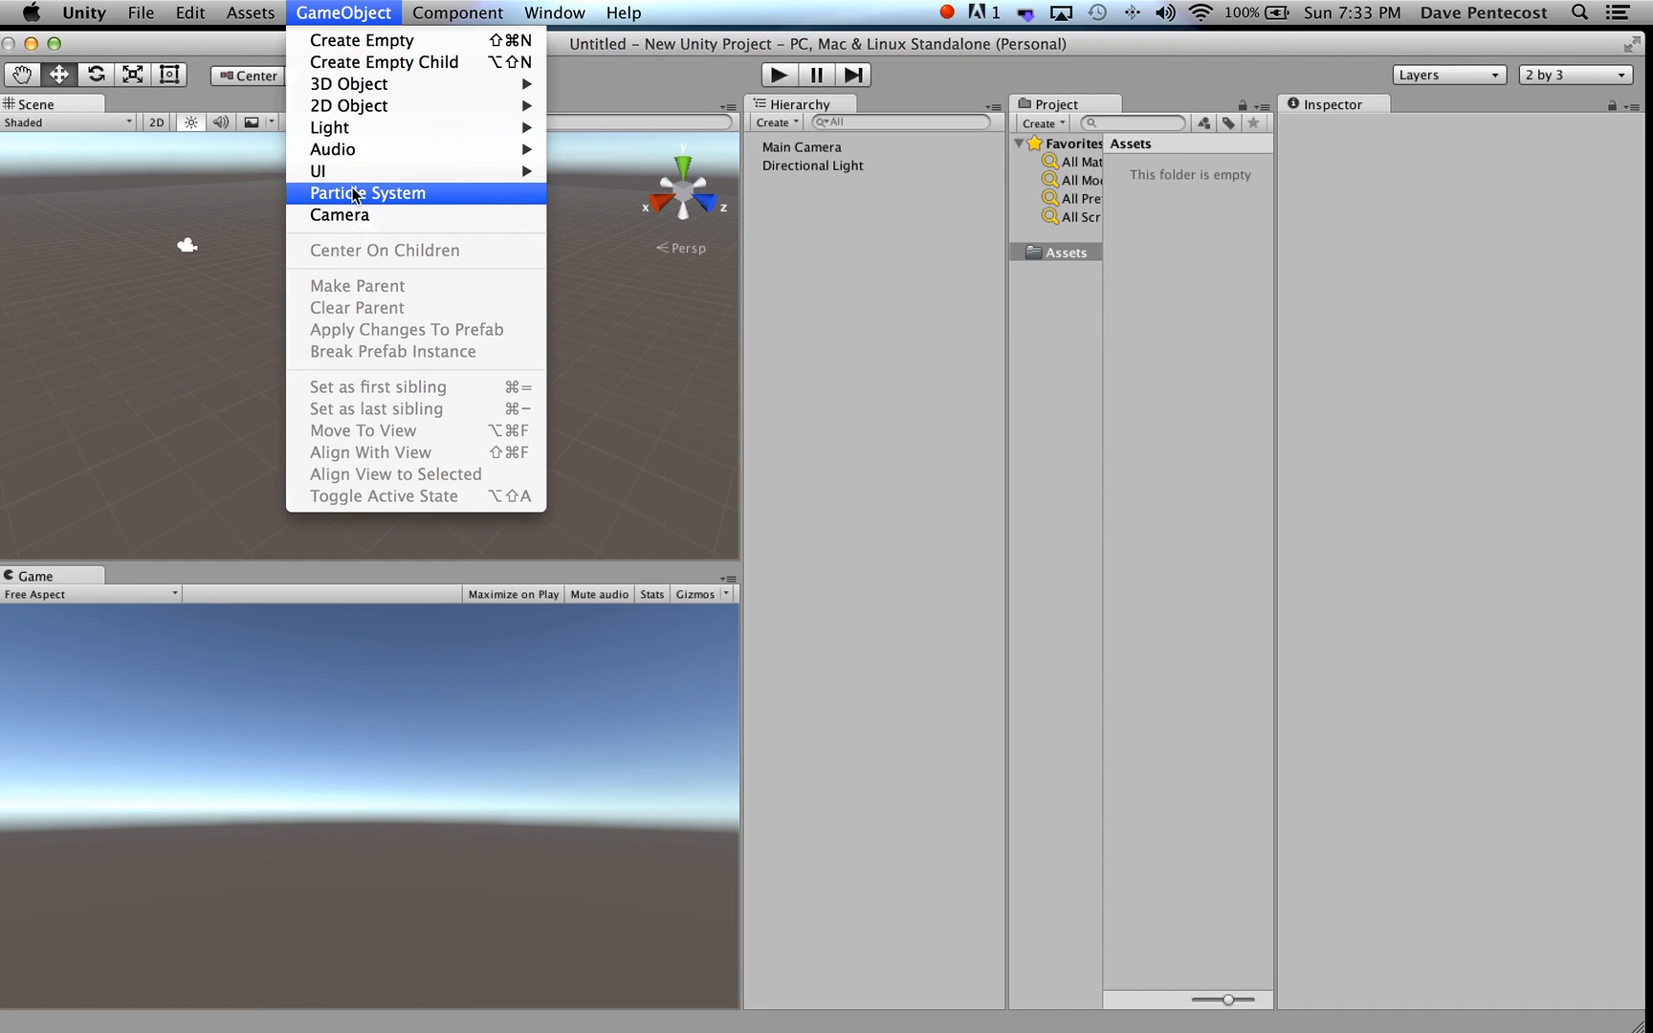
mouse_move(369, 87)
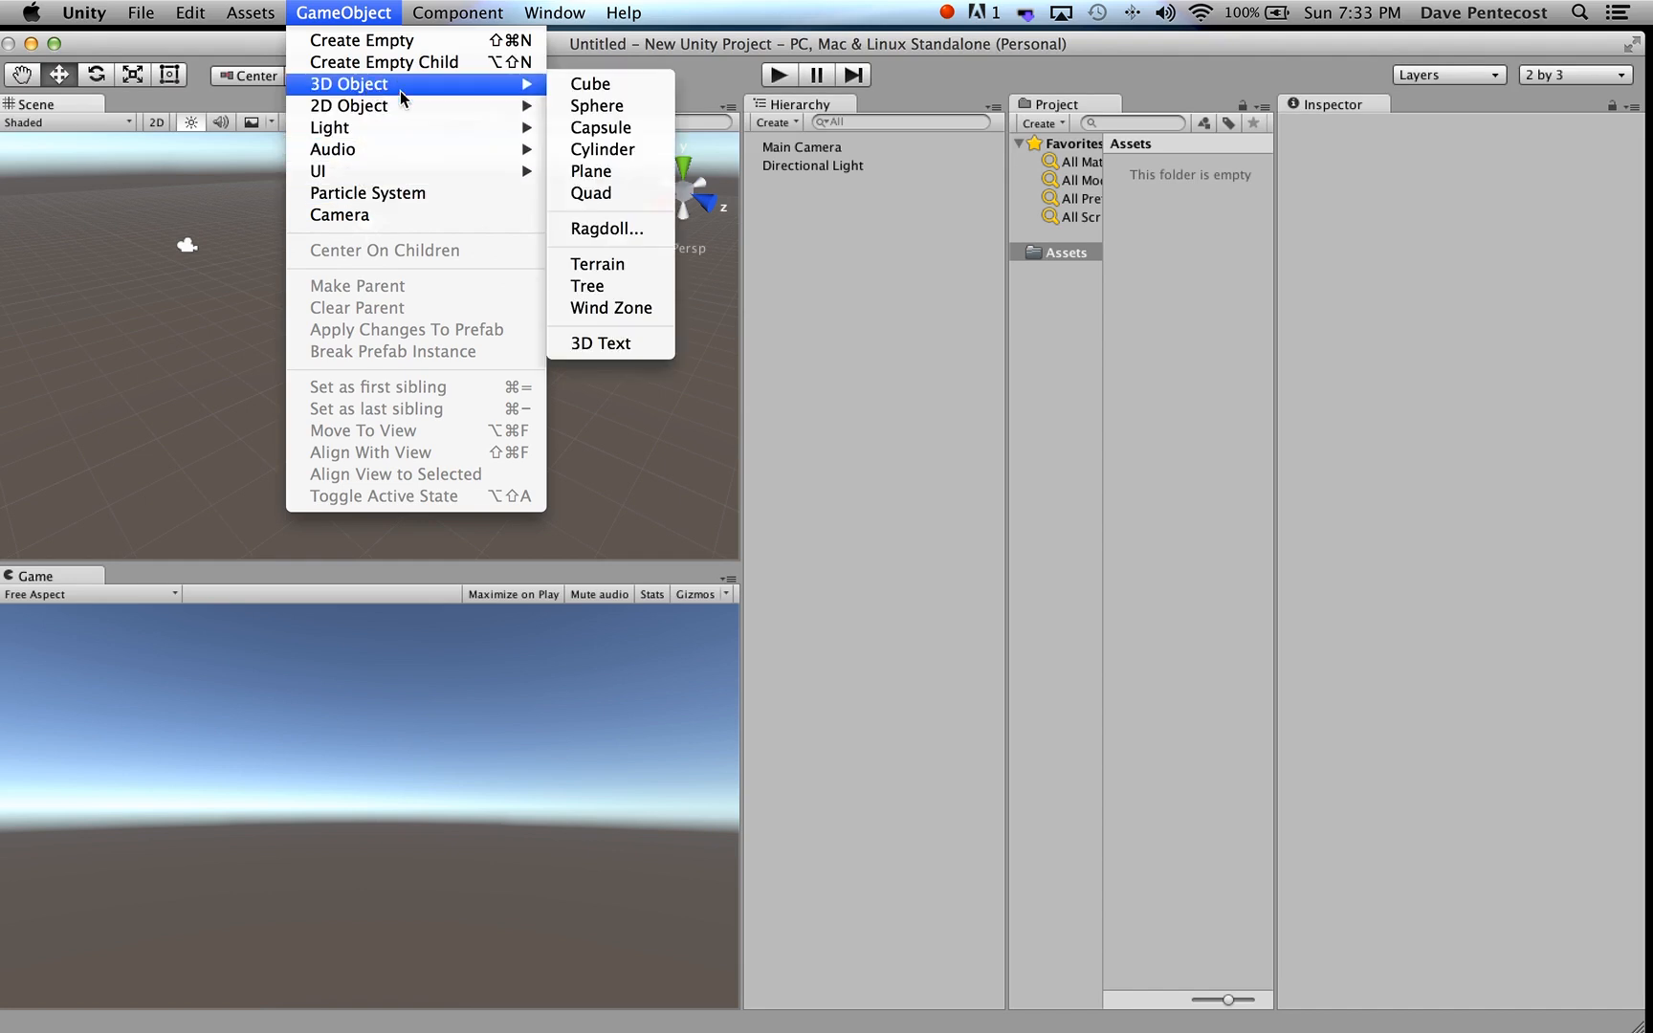
click(590, 172)
- Rename the plane as Floor and select it
click(802, 184)
double_click(786, 187)
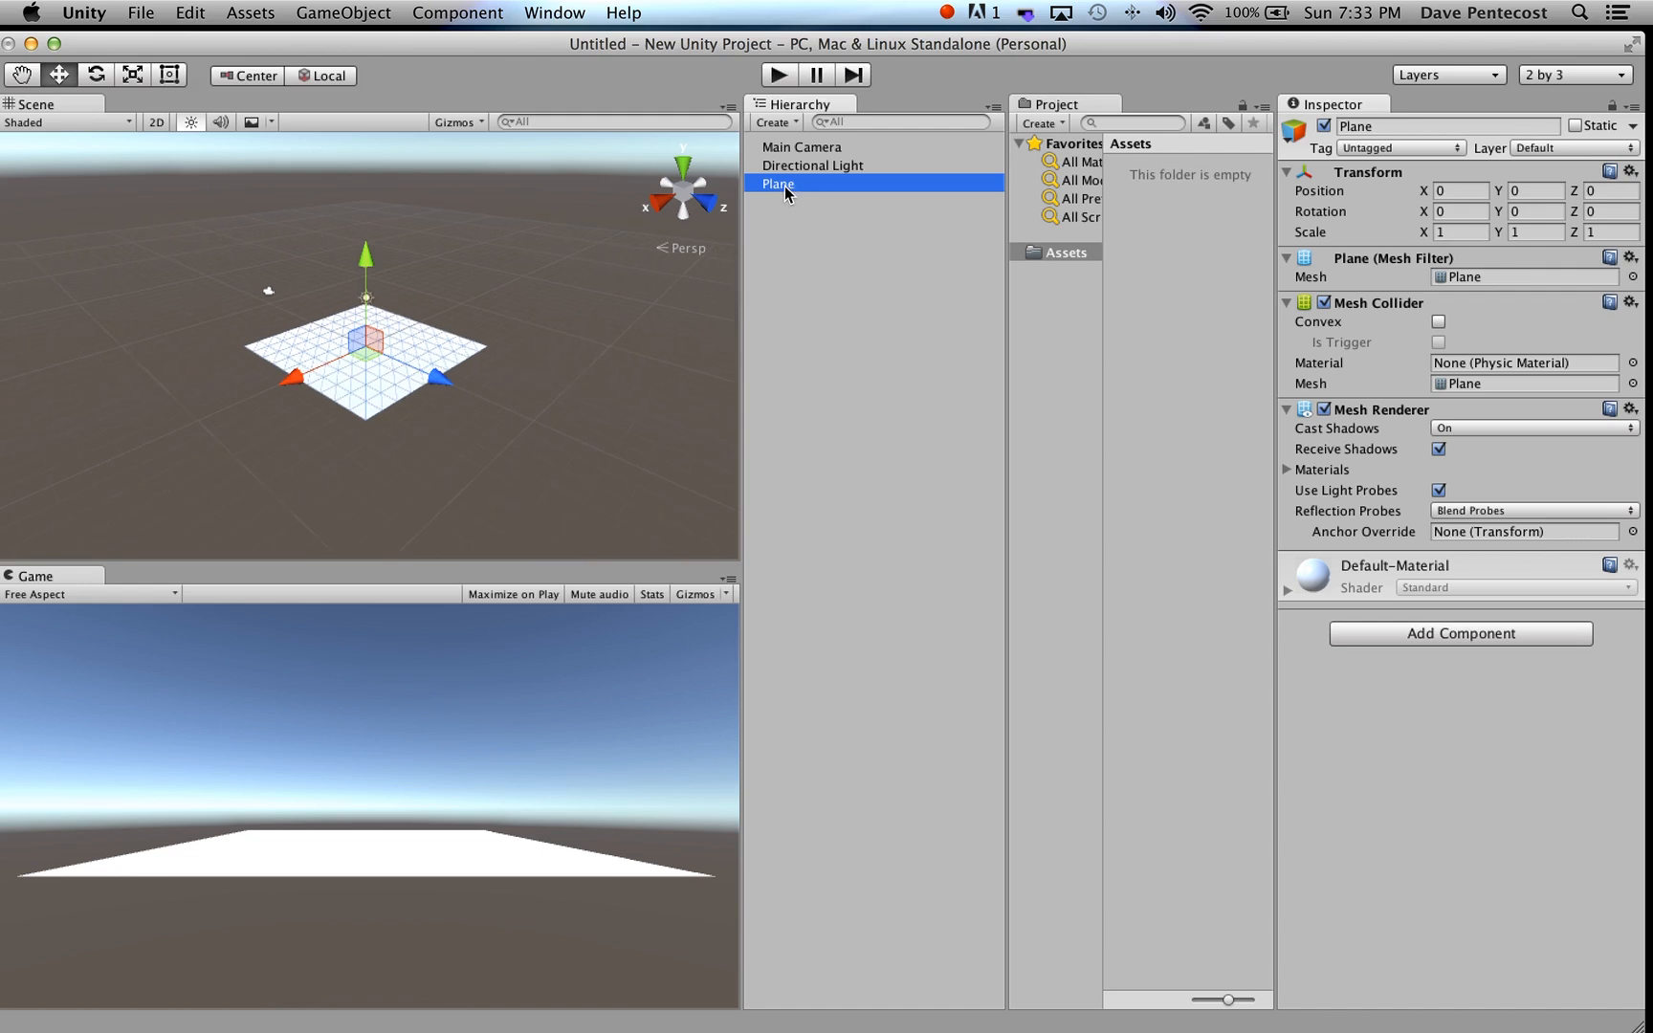
click(783, 186)
text(Floor)
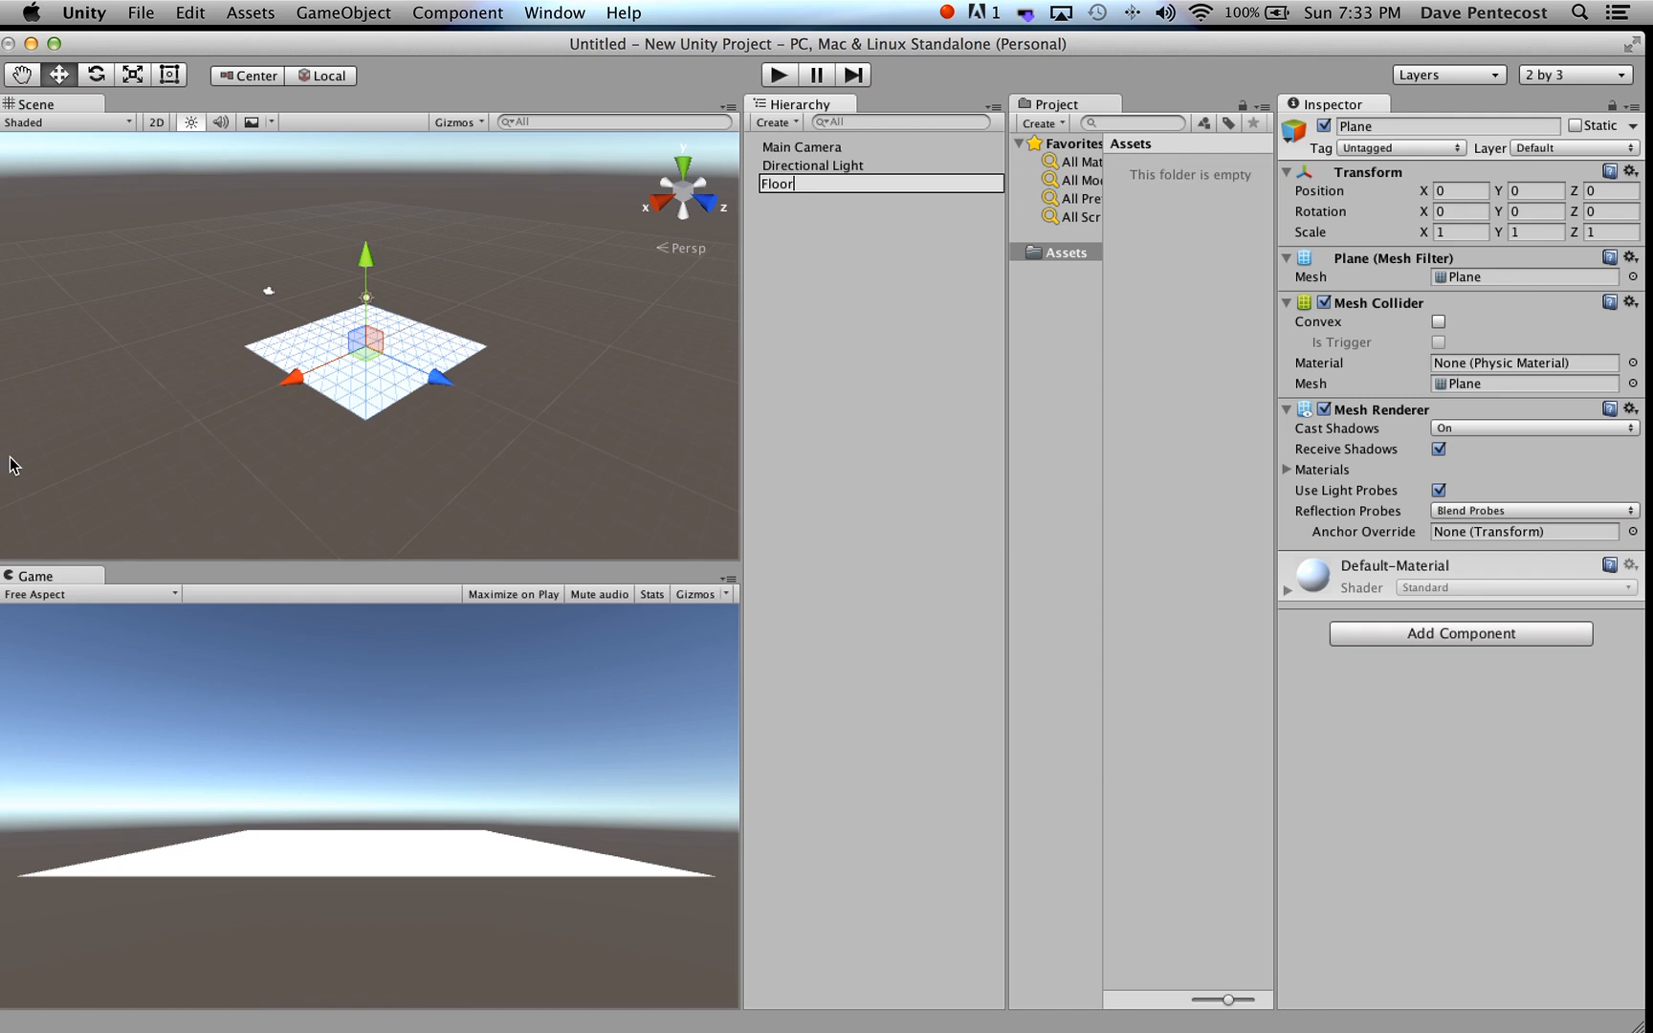
scroll(334, 402, up, 4)
scroll(335, 402, up, 5)
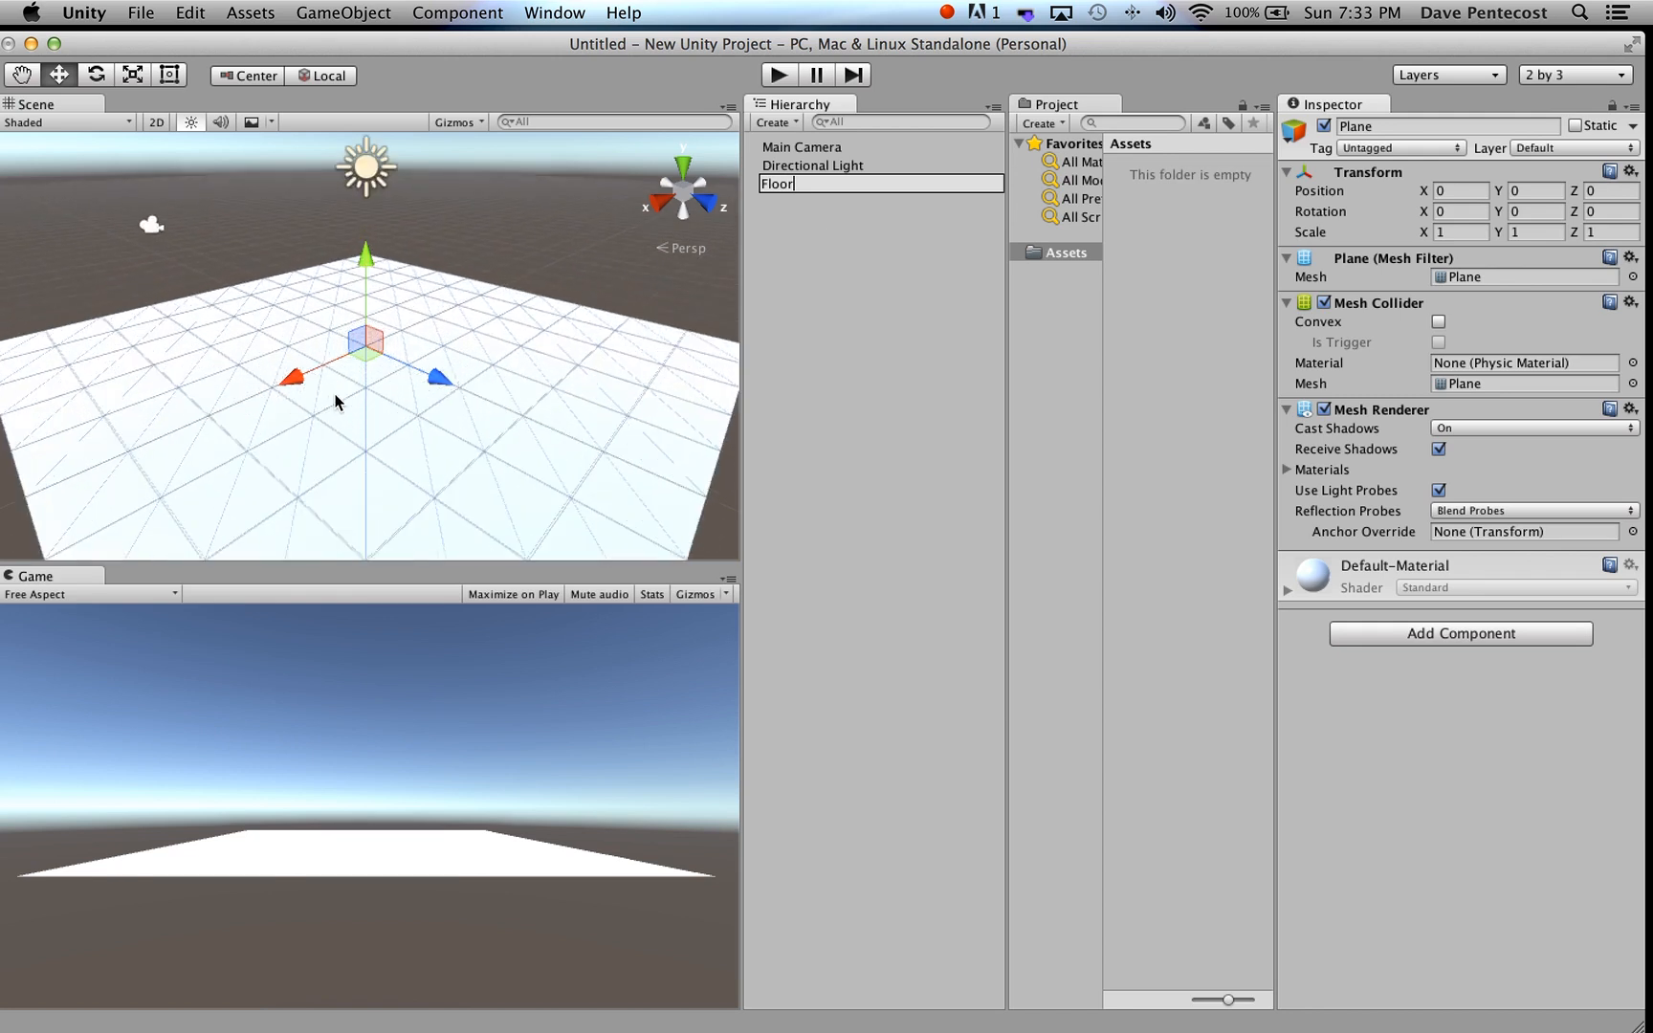
click(851, 268)
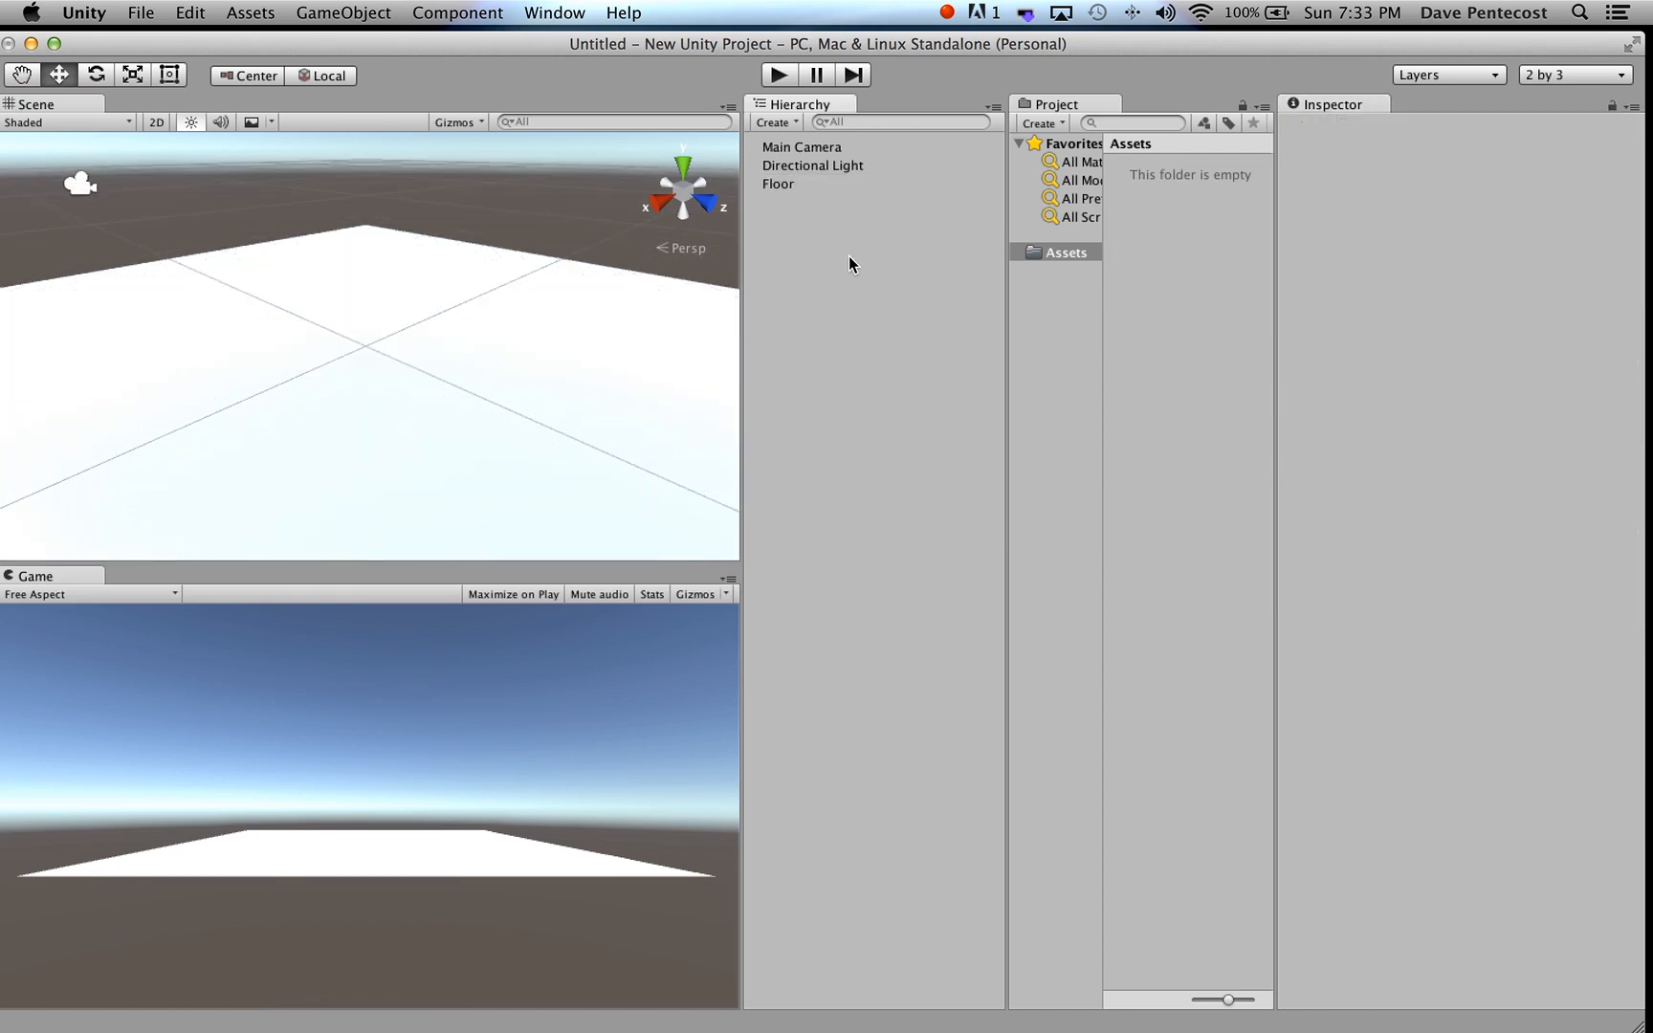
click(808, 183)
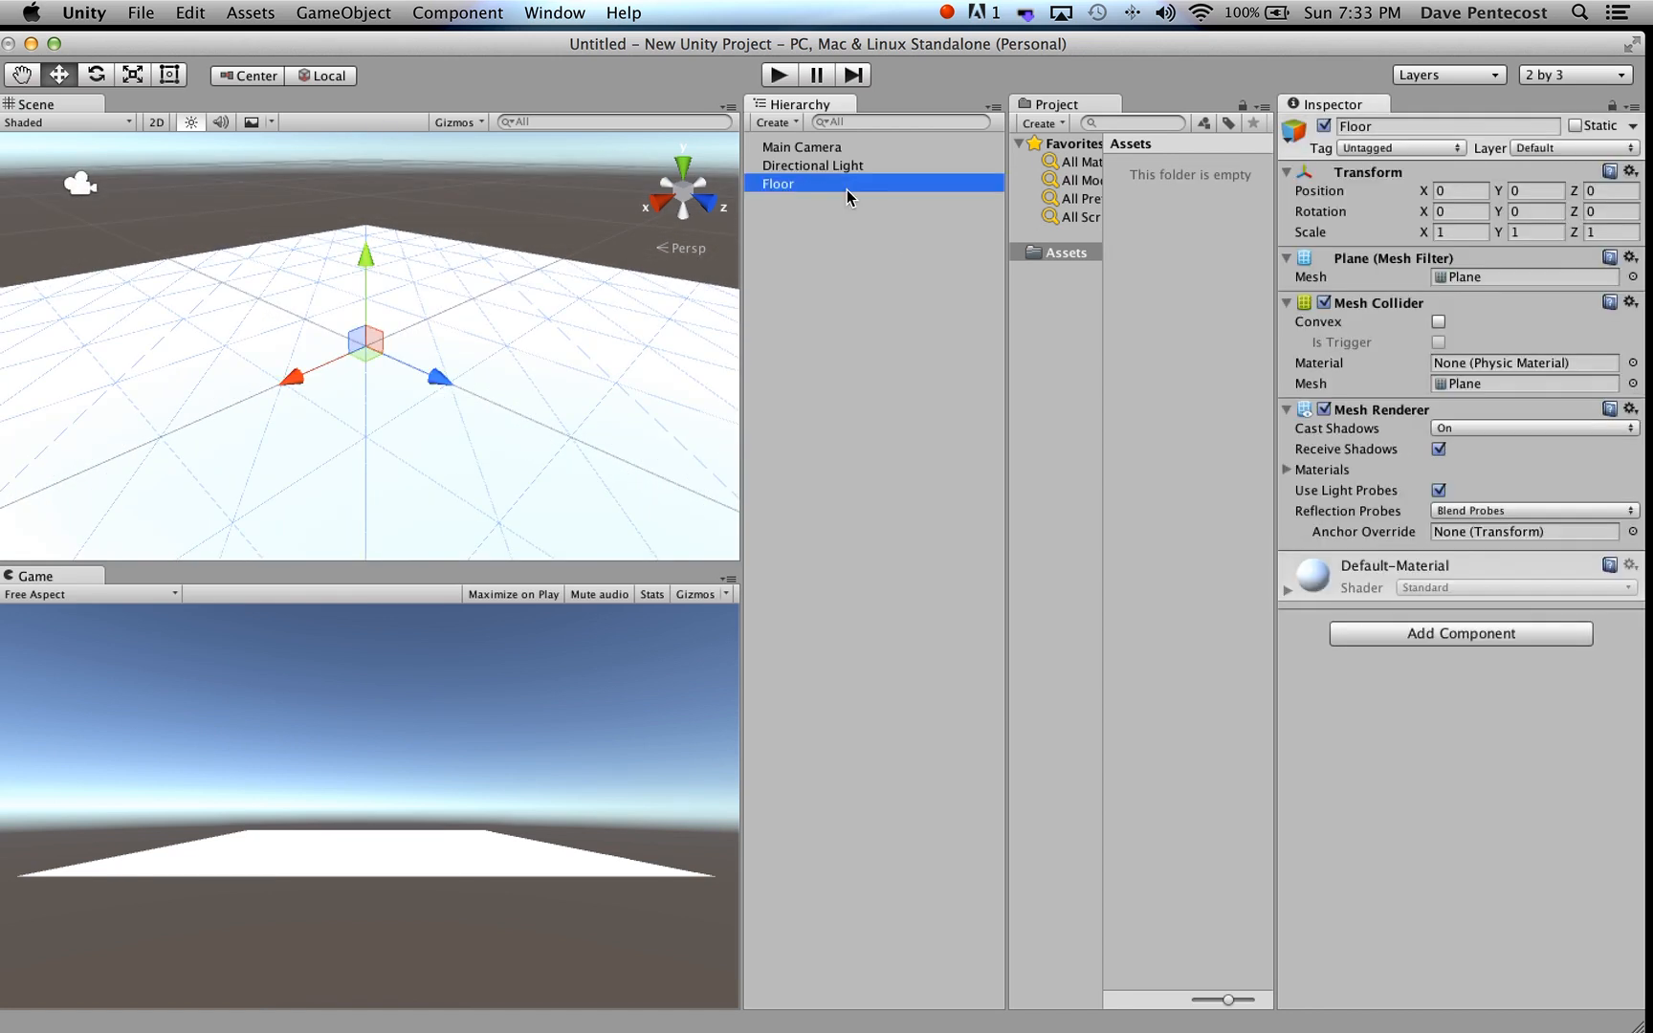
- Widen the project's folder column and import the entire Characters standard package into Assets
click(1106, 143)
drag(1107, 143, 1134, 144)
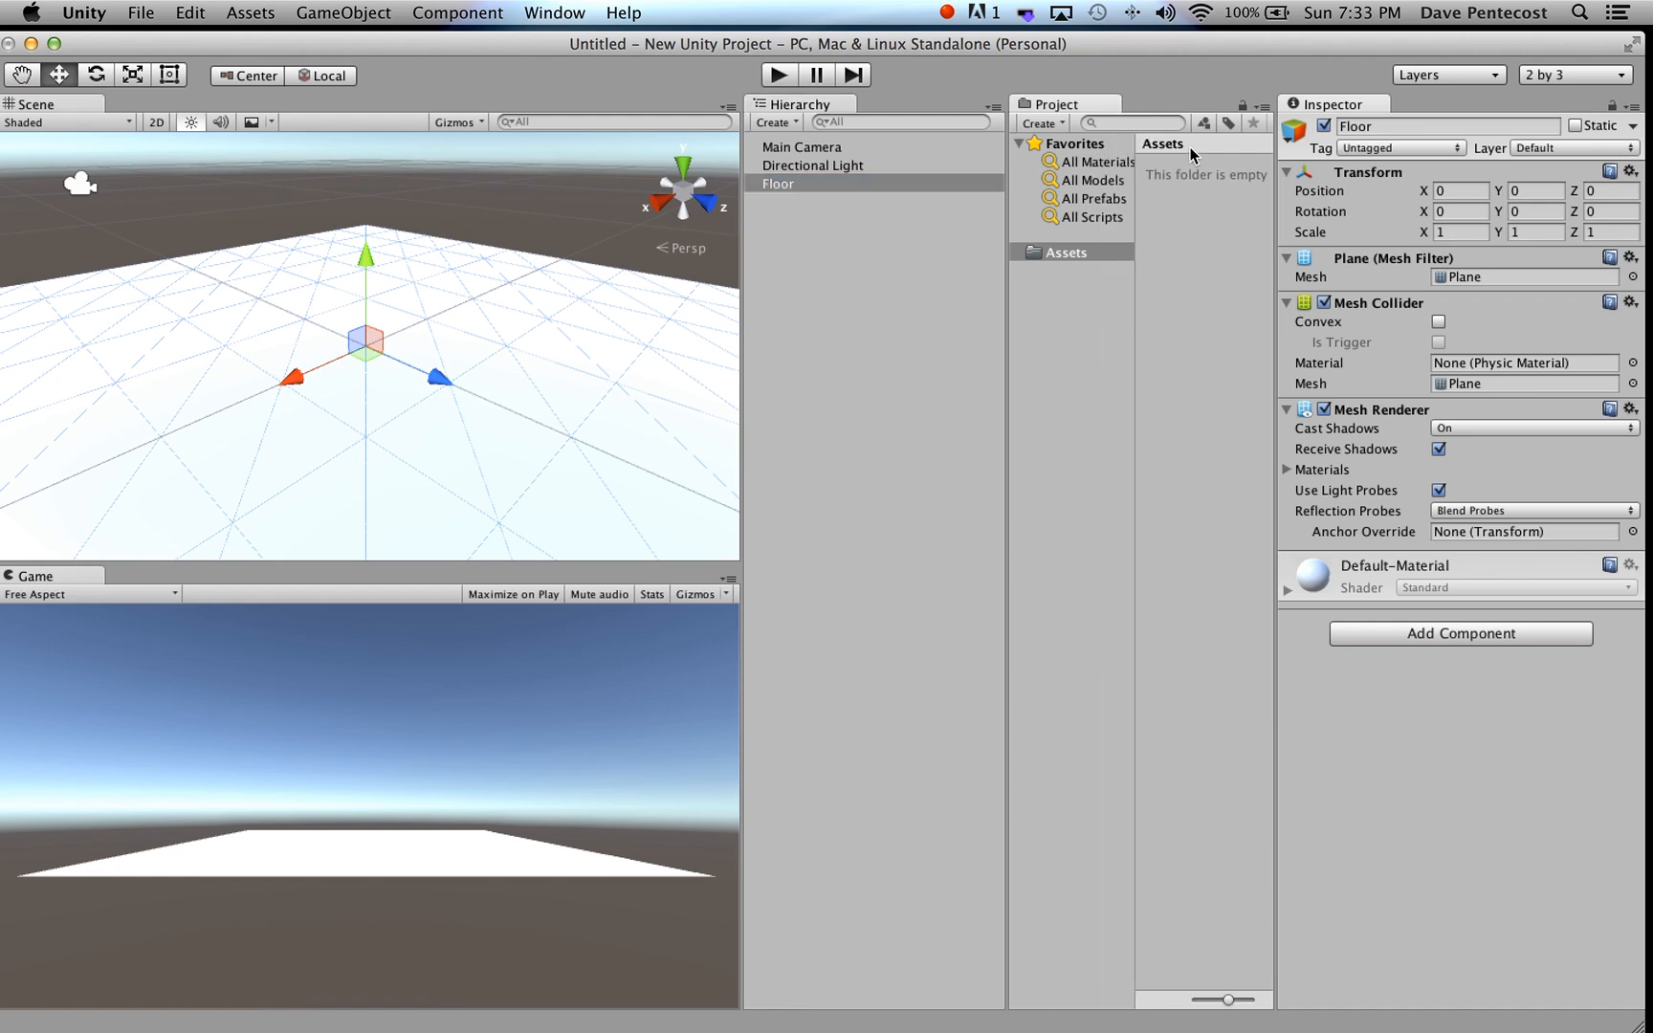
click(1033, 257)
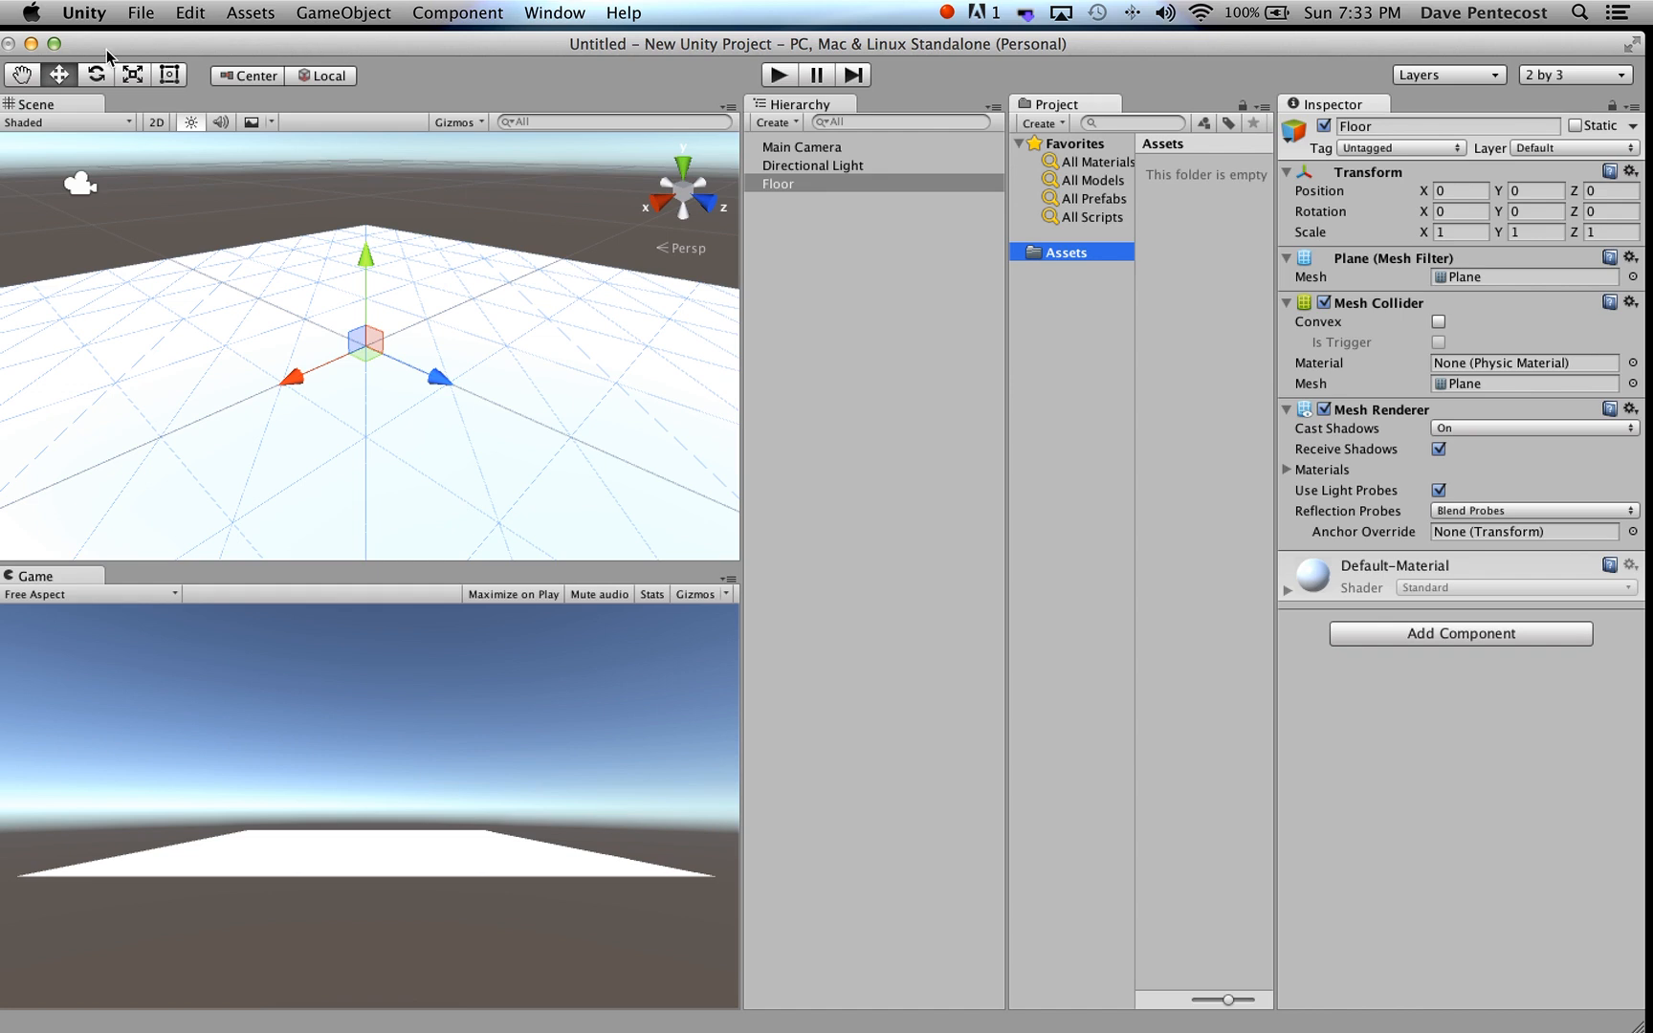
click(143, 13)
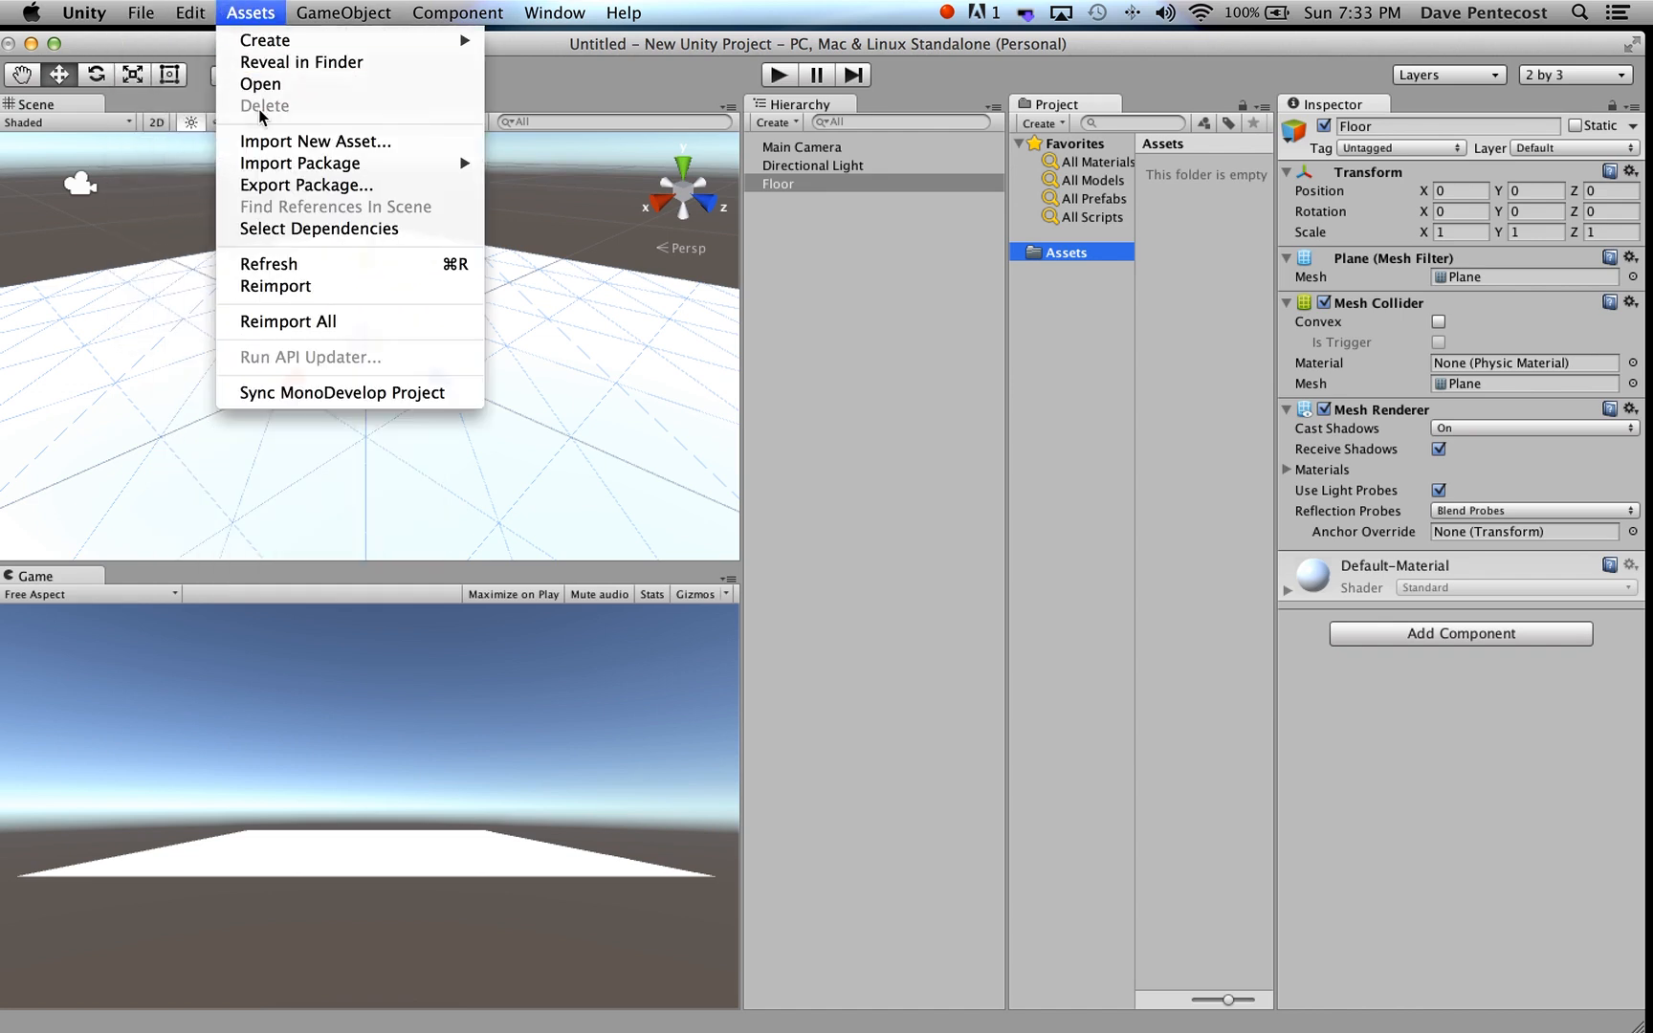
mouse_move(268, 165)
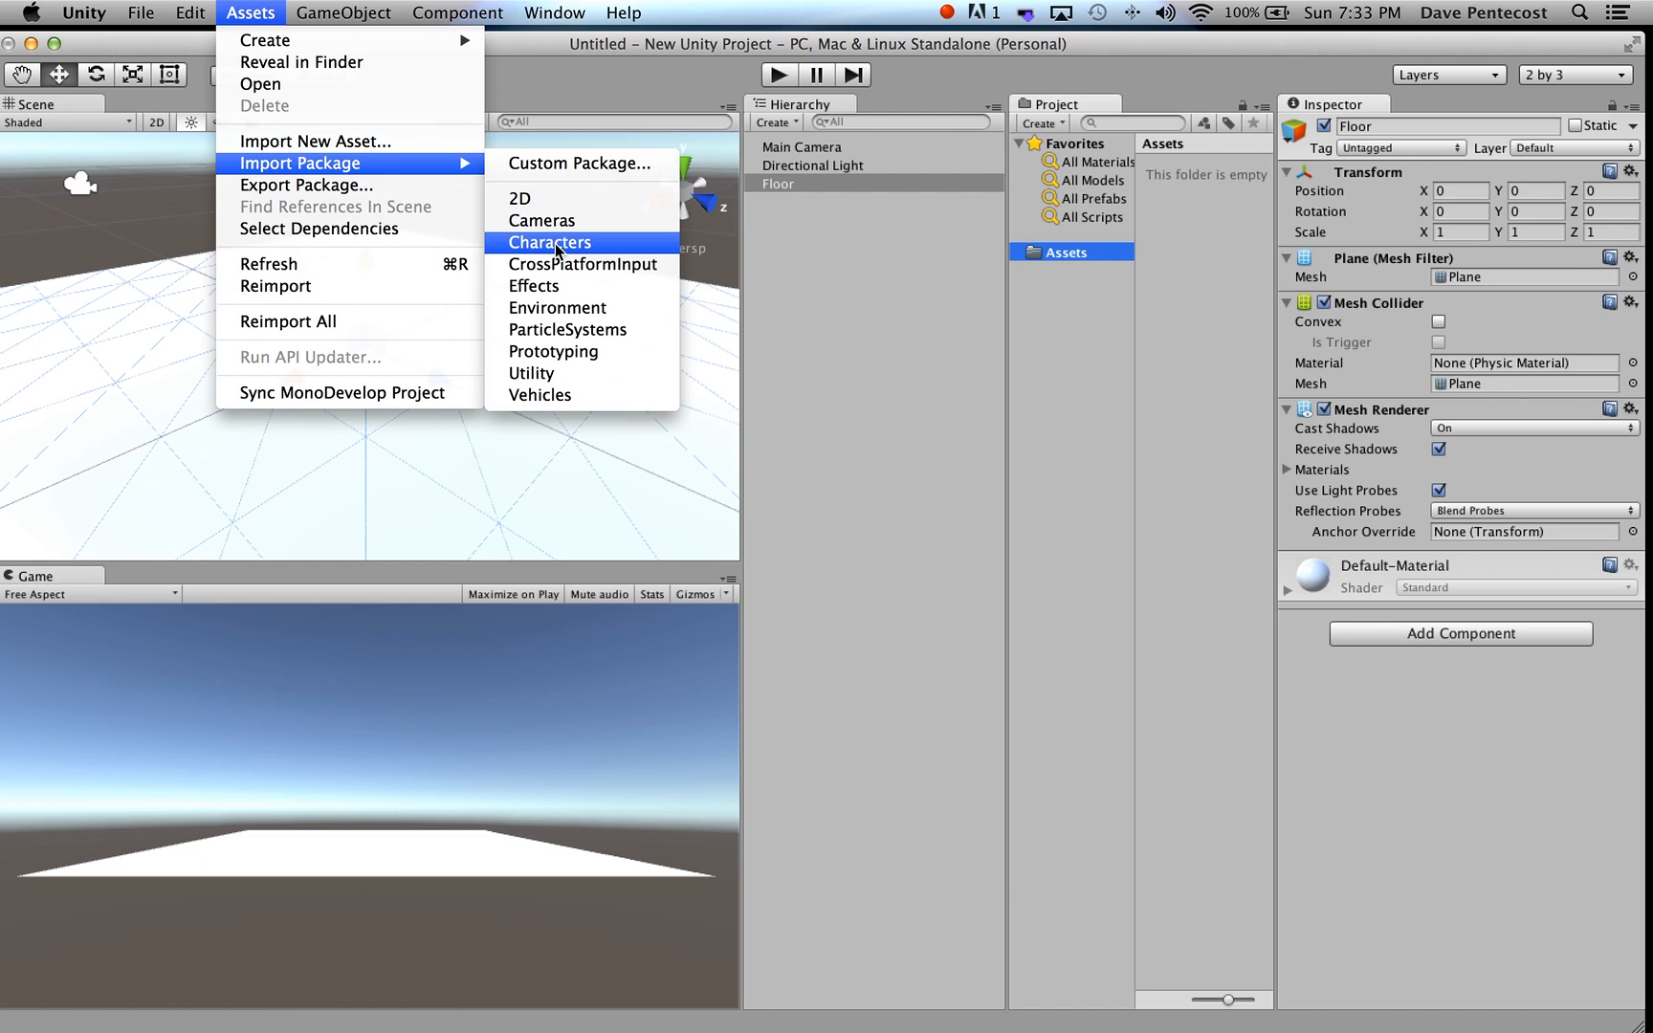
click(554, 243)
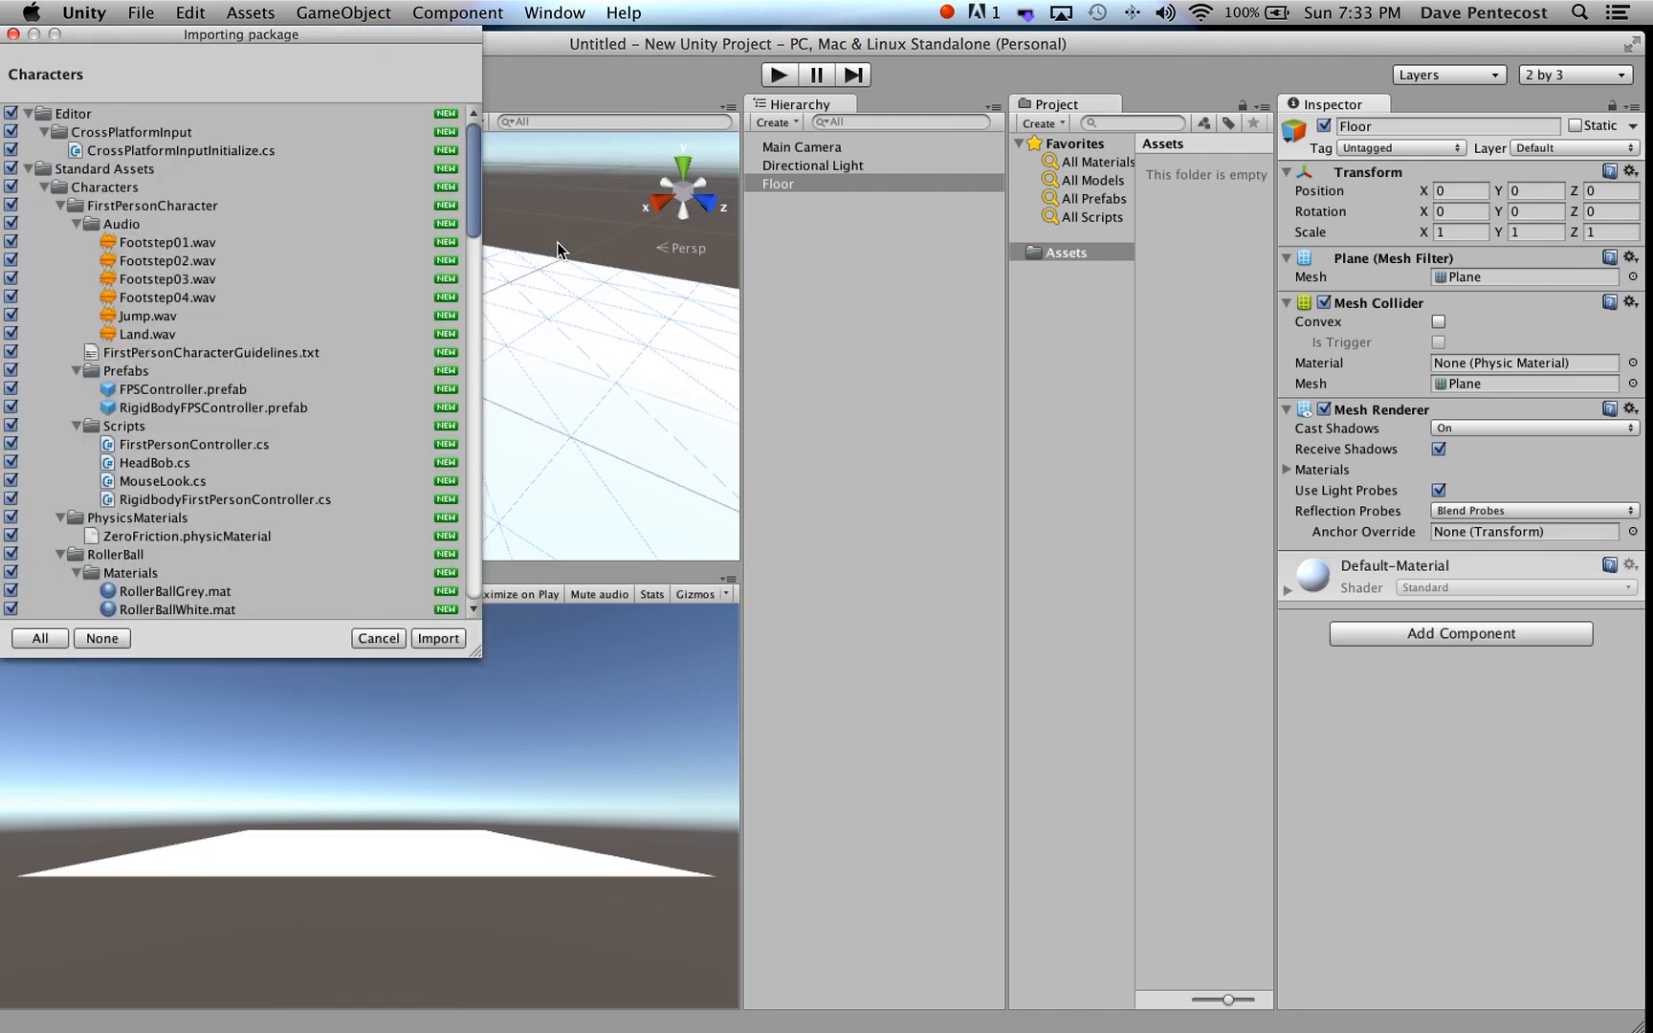
click(429, 638)
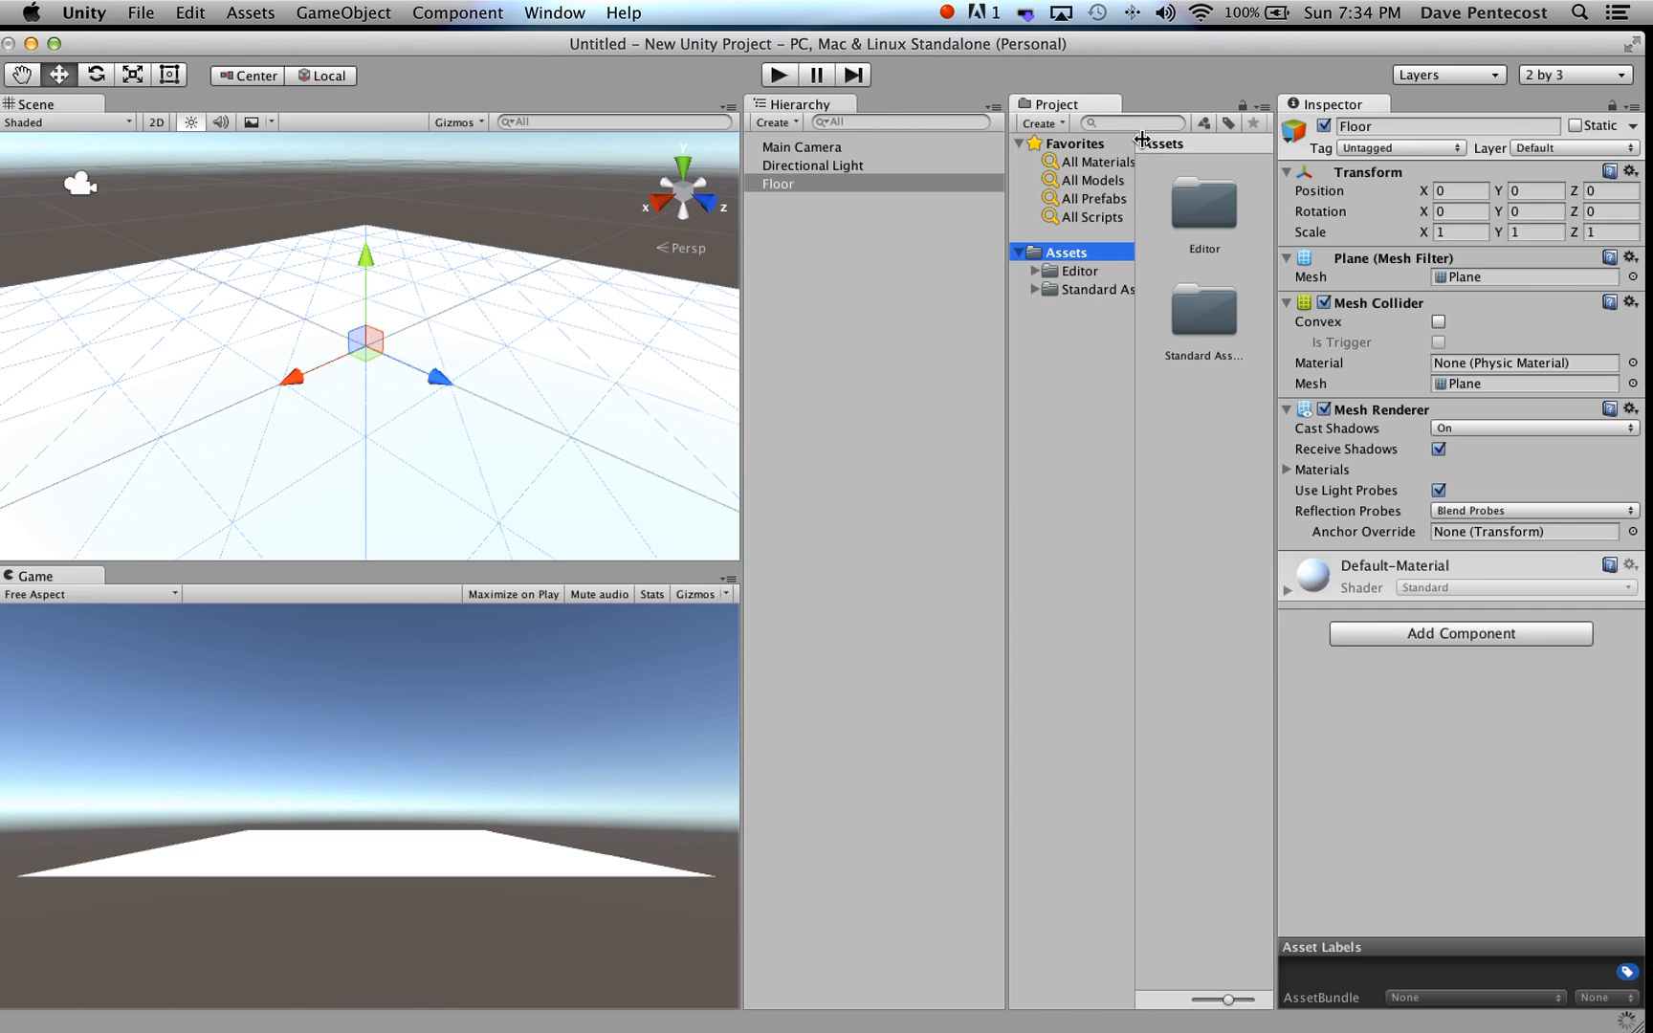
- Enlarge the project browser and its folder column, and place the Ethan model from the third-person character's Models folder on the floor
drag(1007, 125, 933, 135)
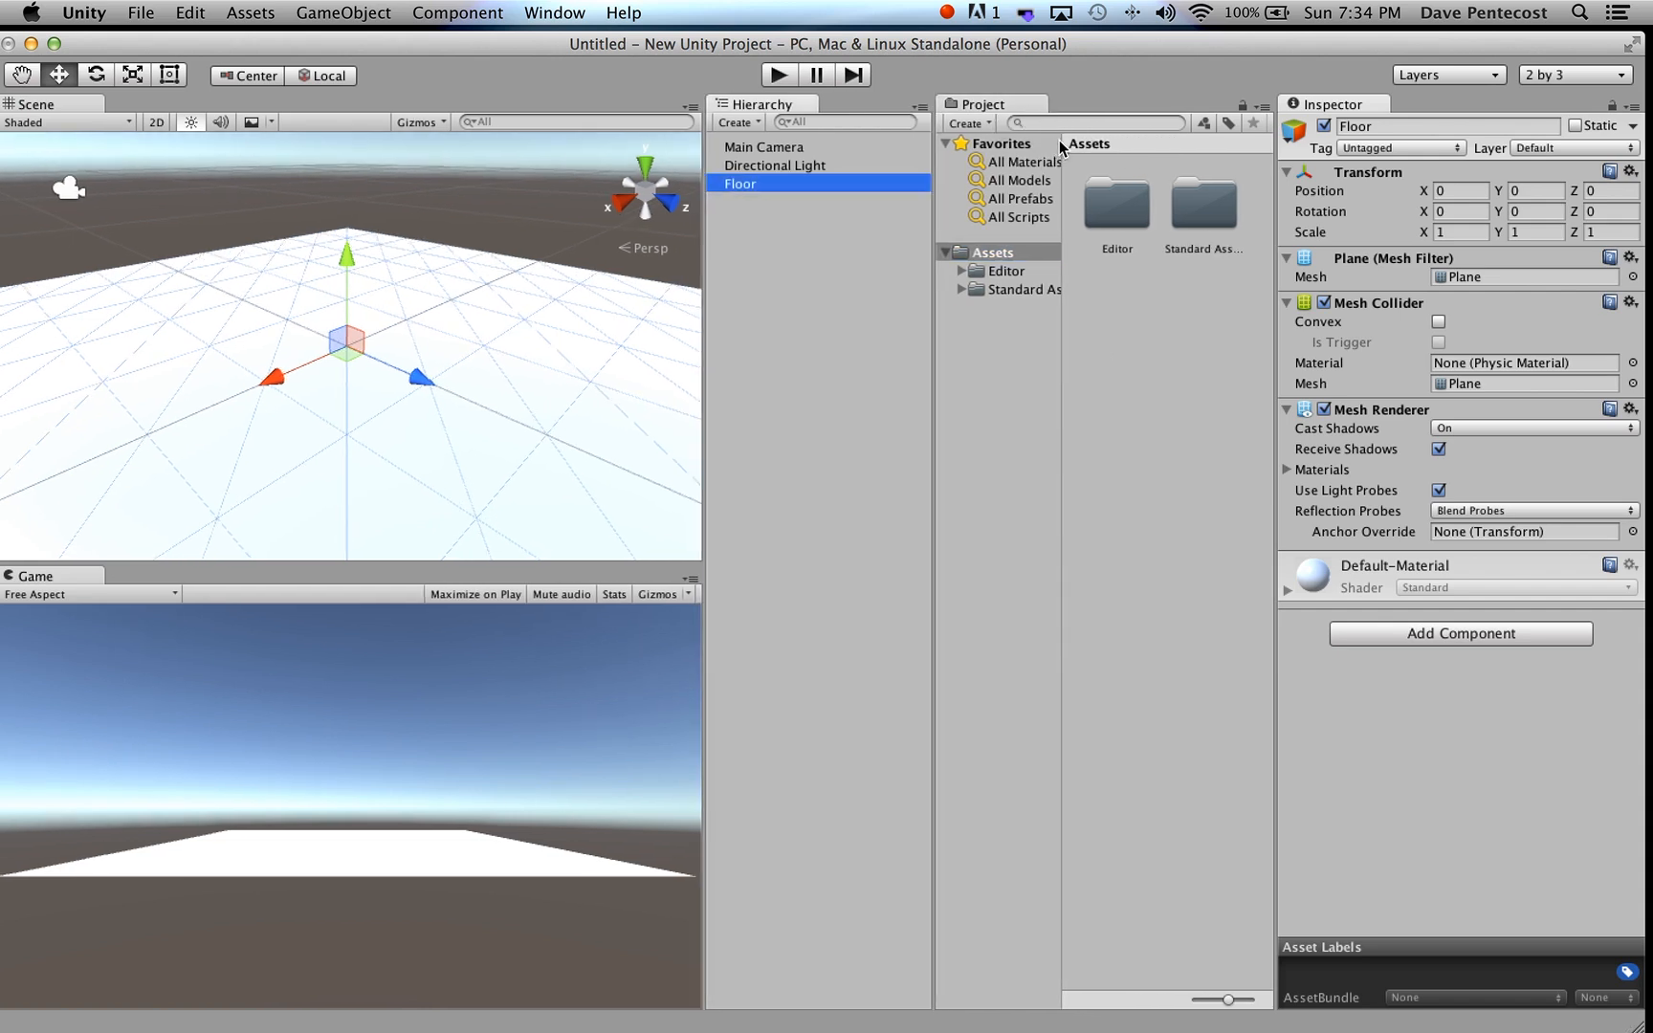
drag(1060, 145, 1119, 145)
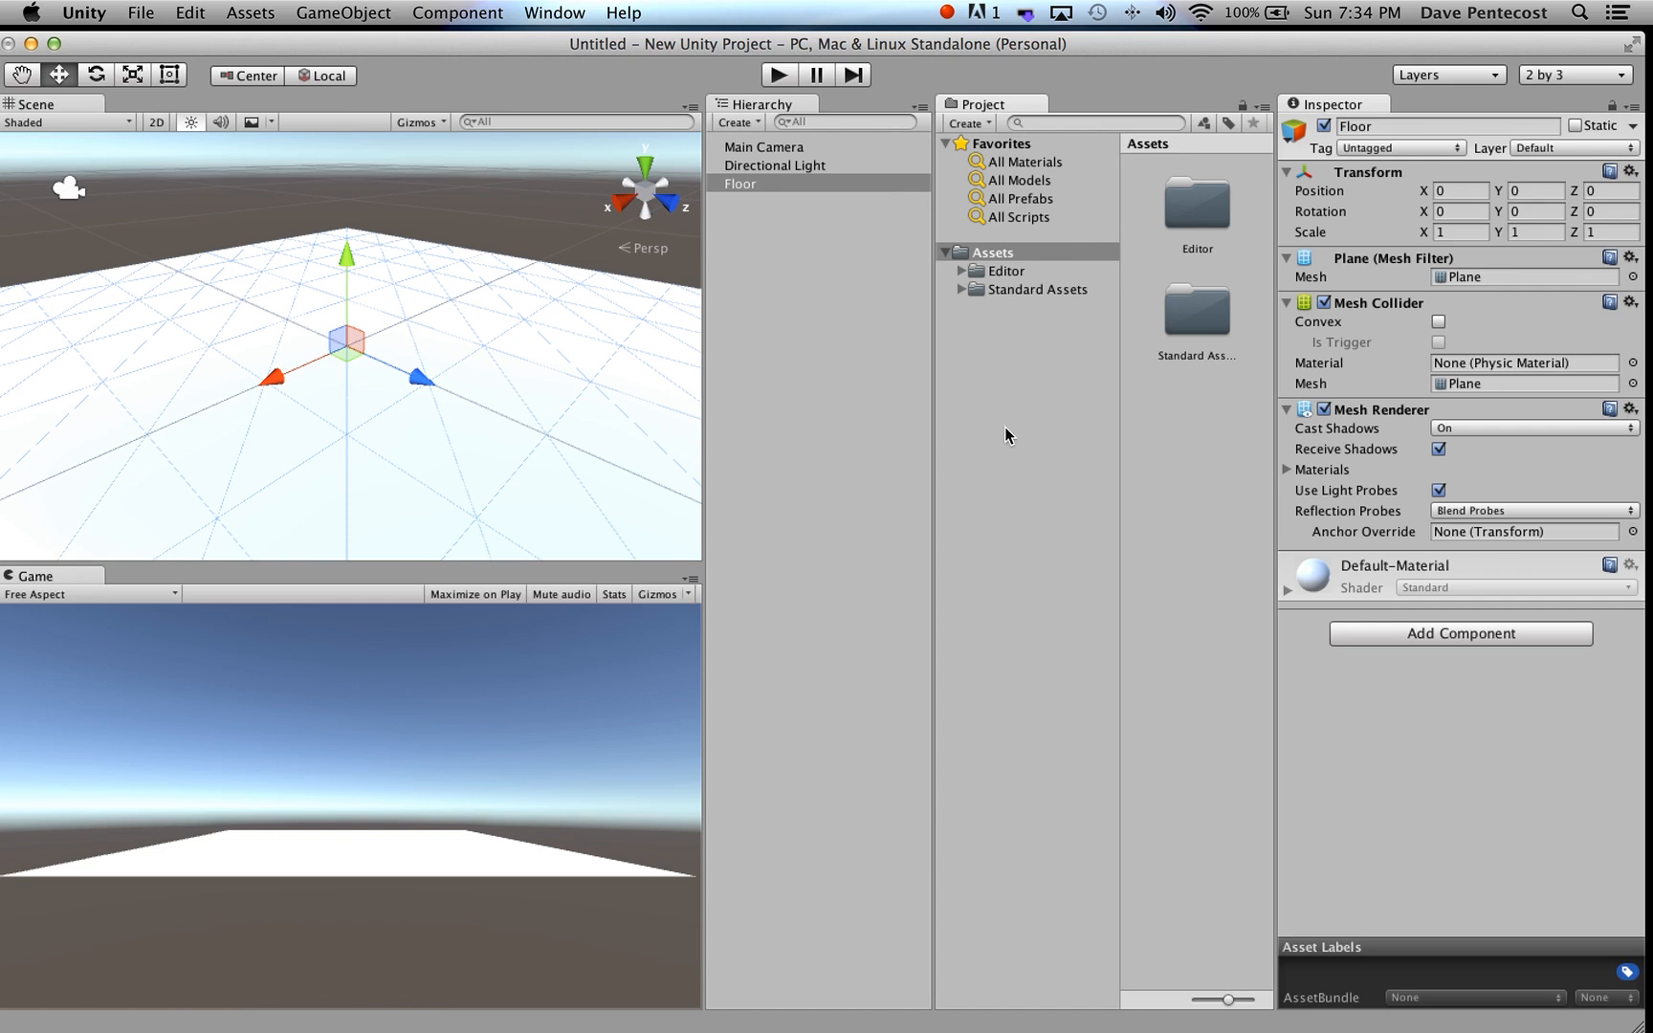
click(961, 270)
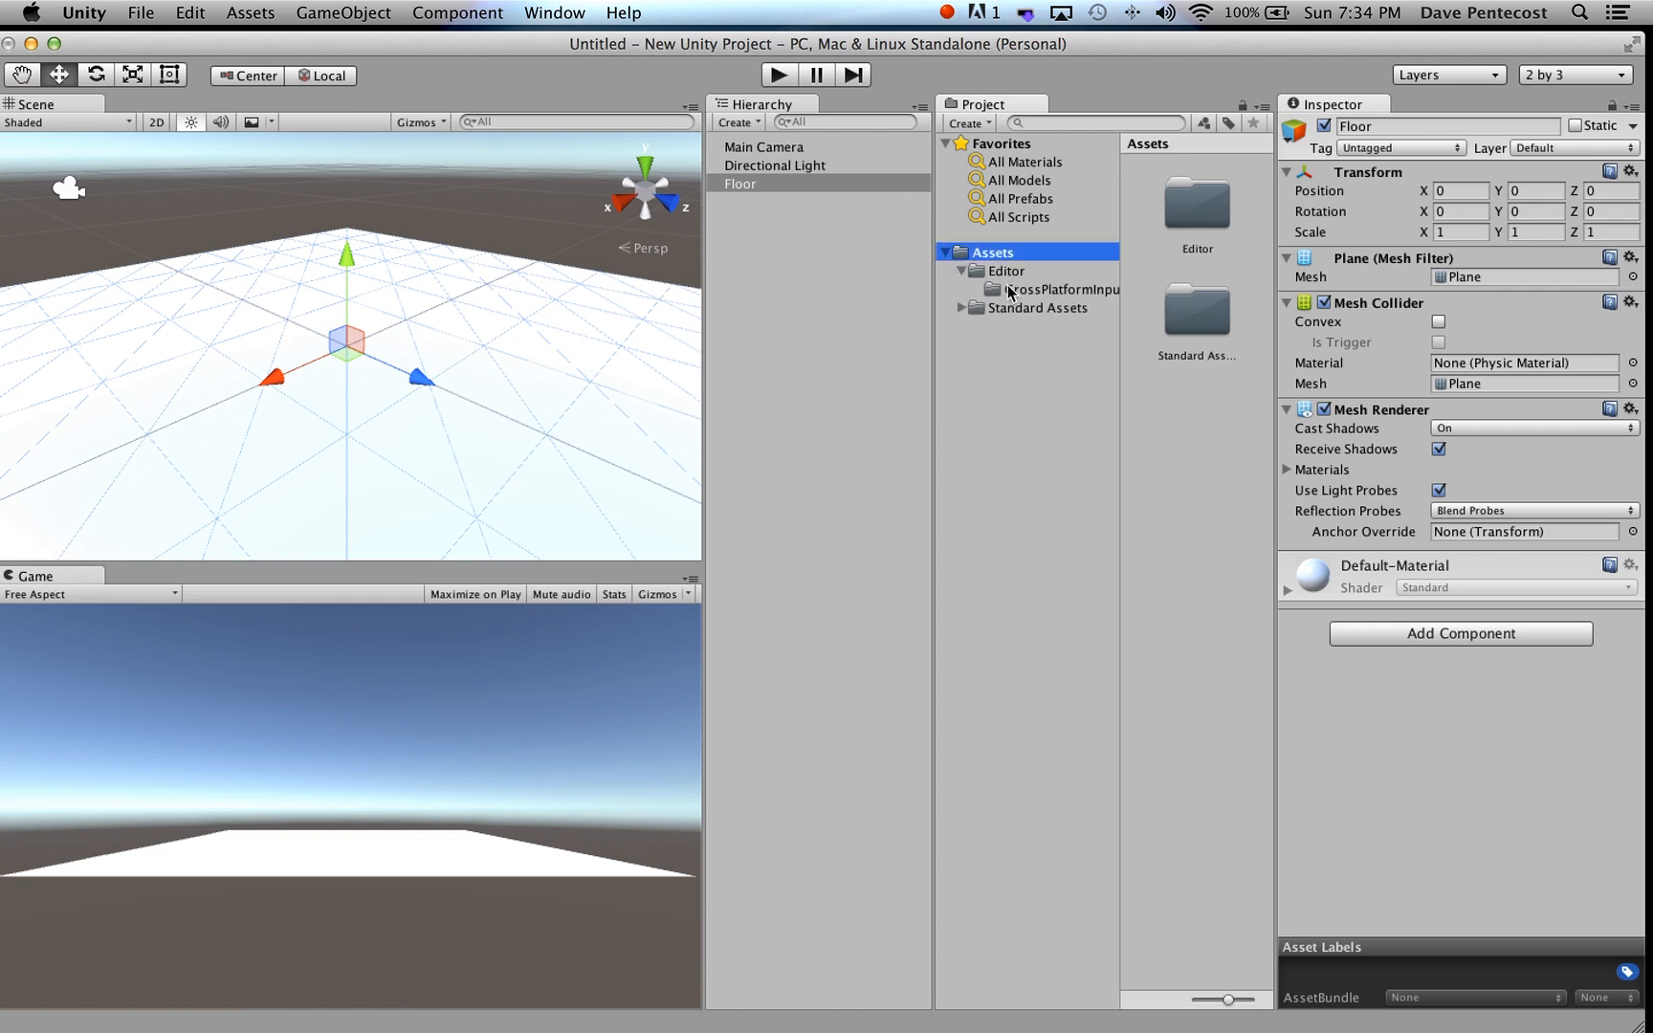
click(962, 308)
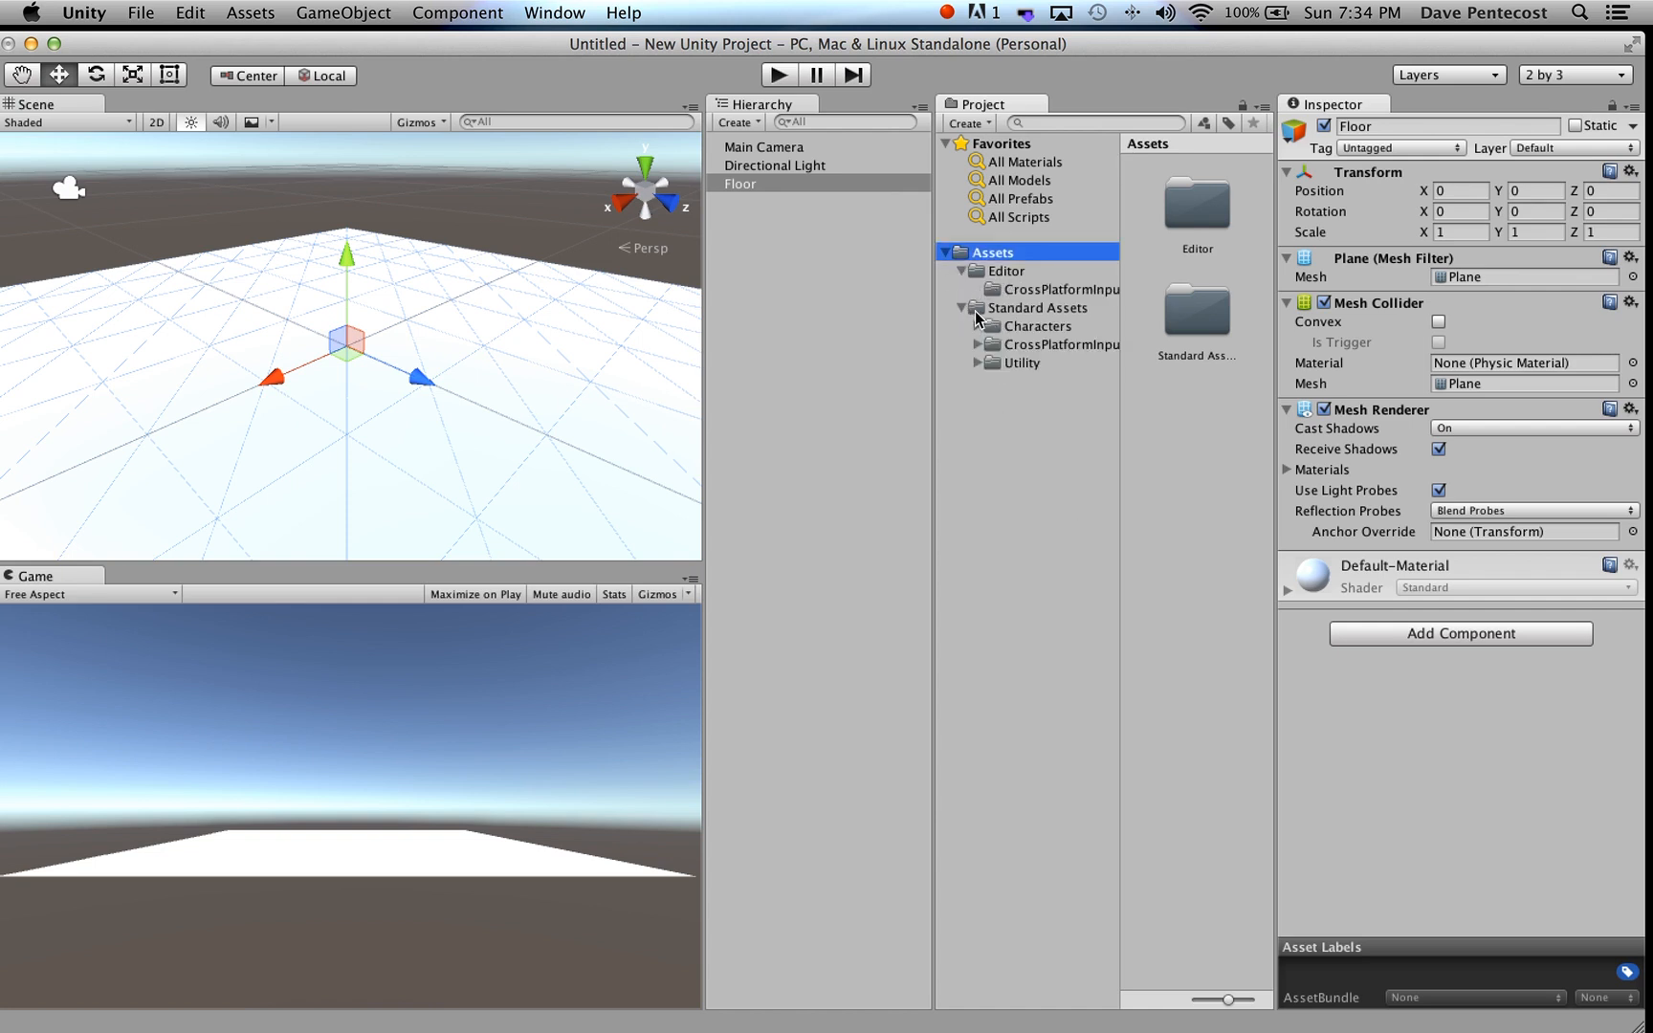
click(977, 326)
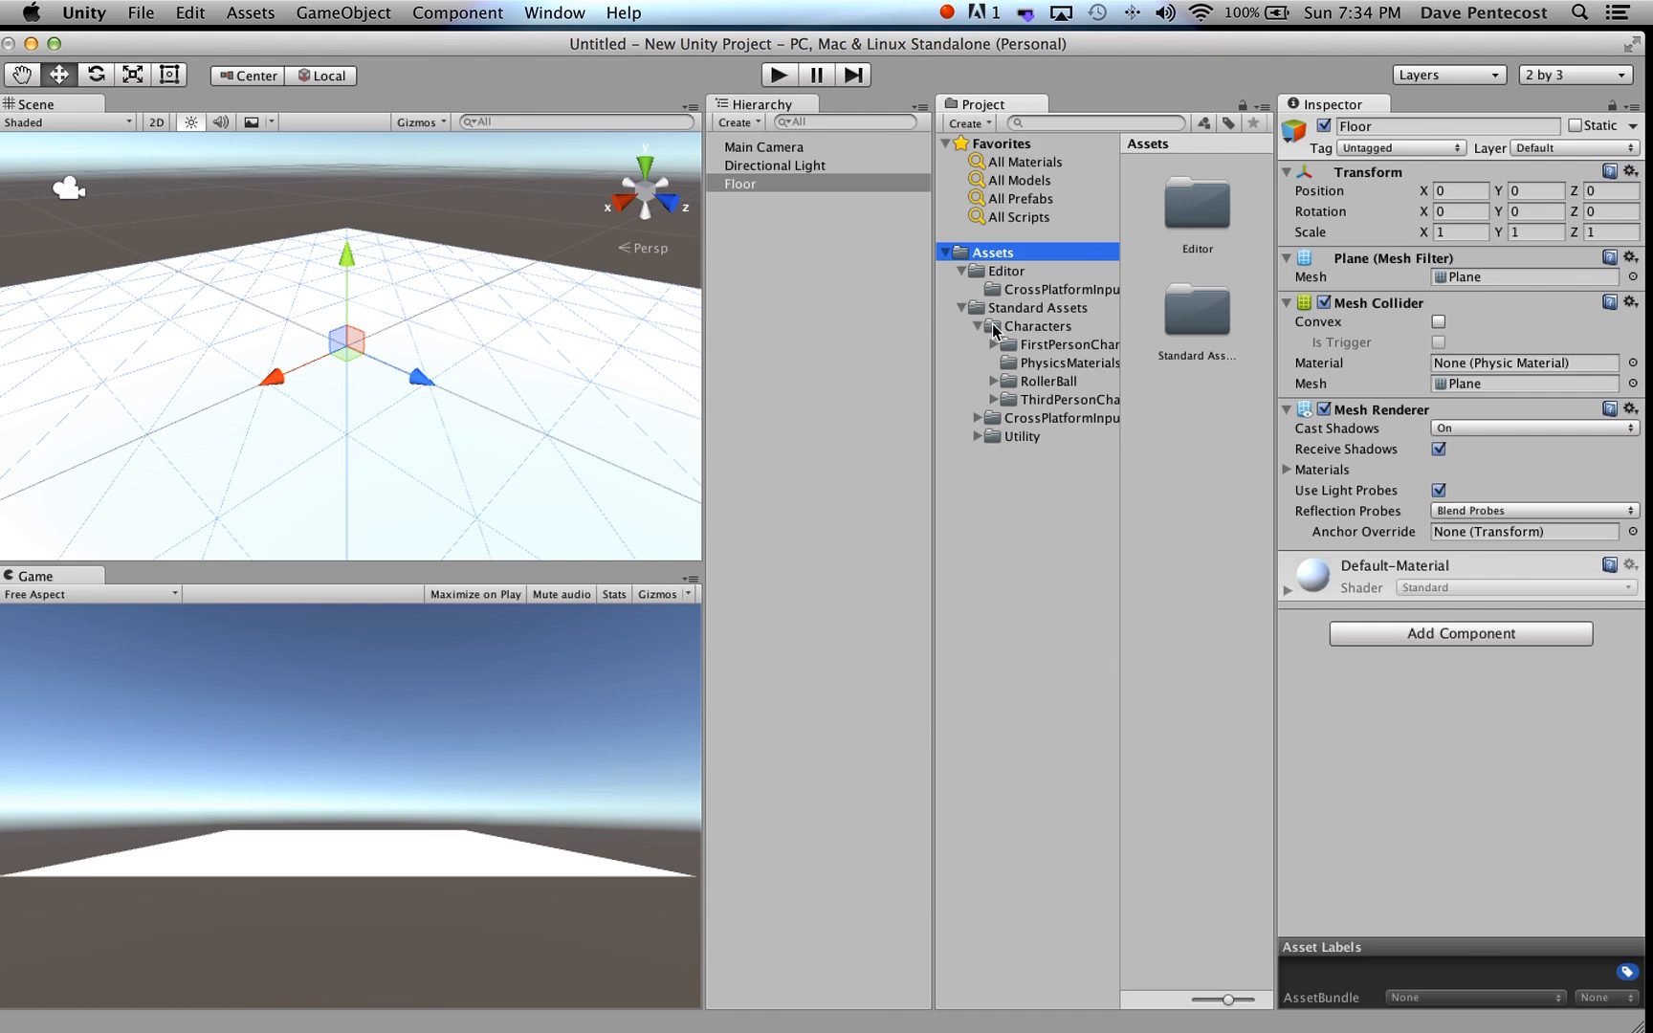
click(995, 331)
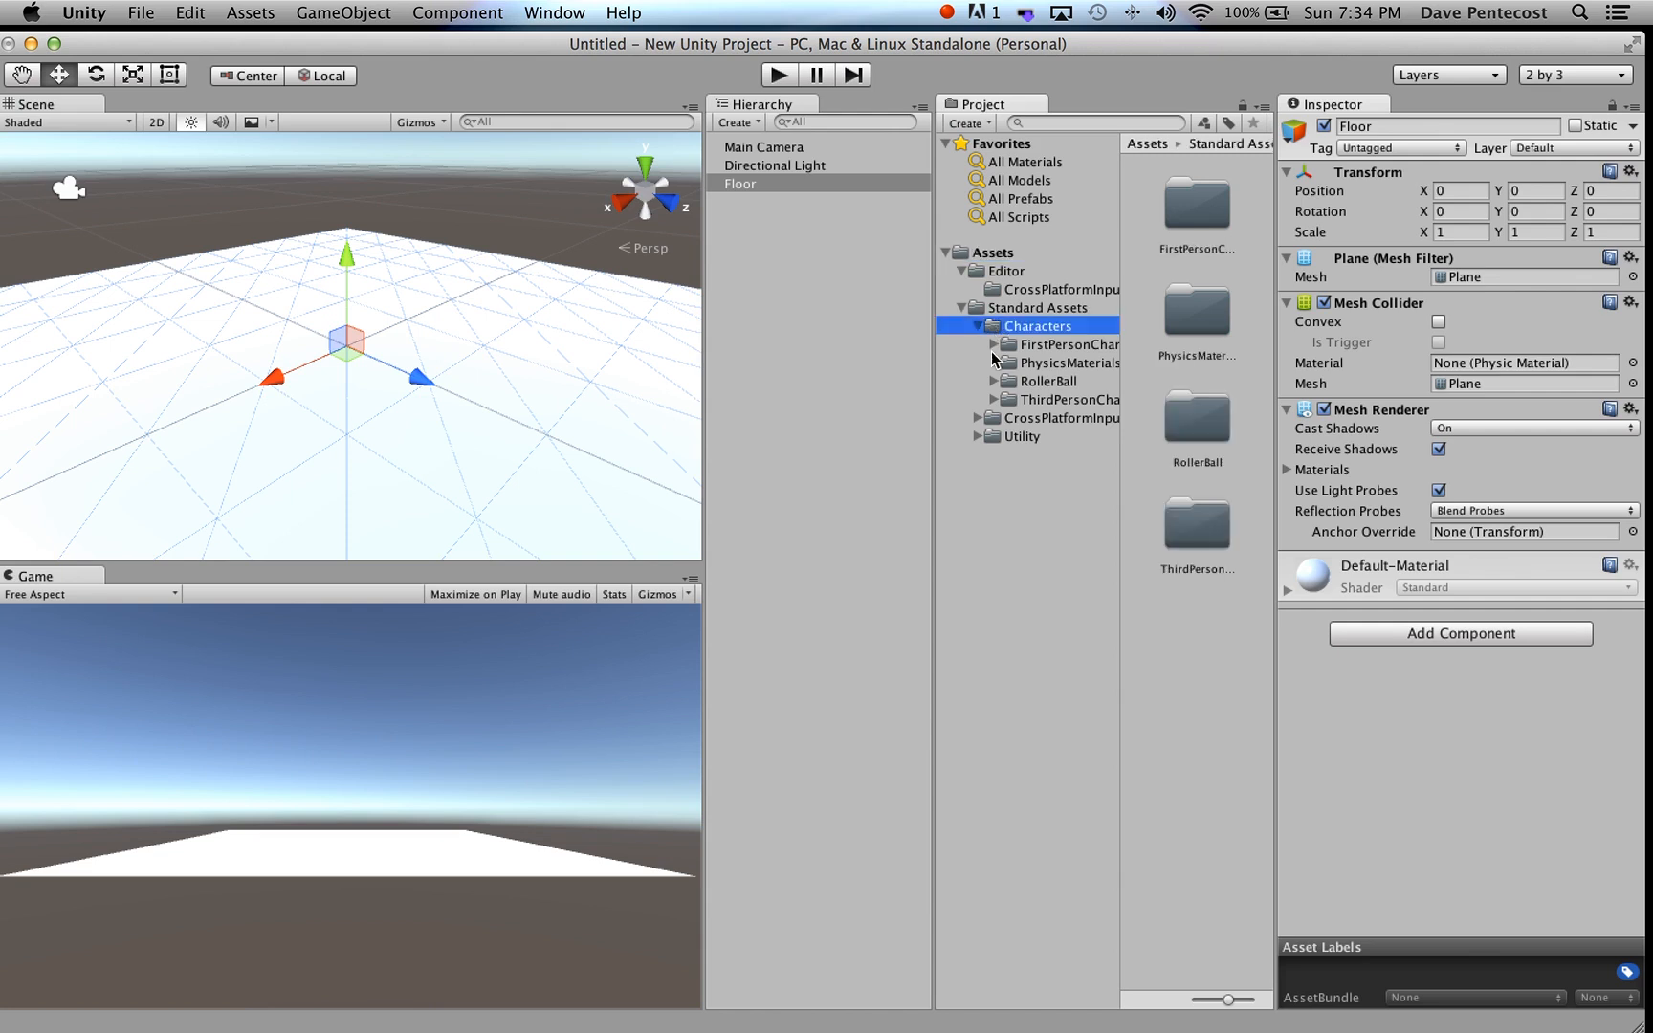
click(1014, 401)
click(993, 399)
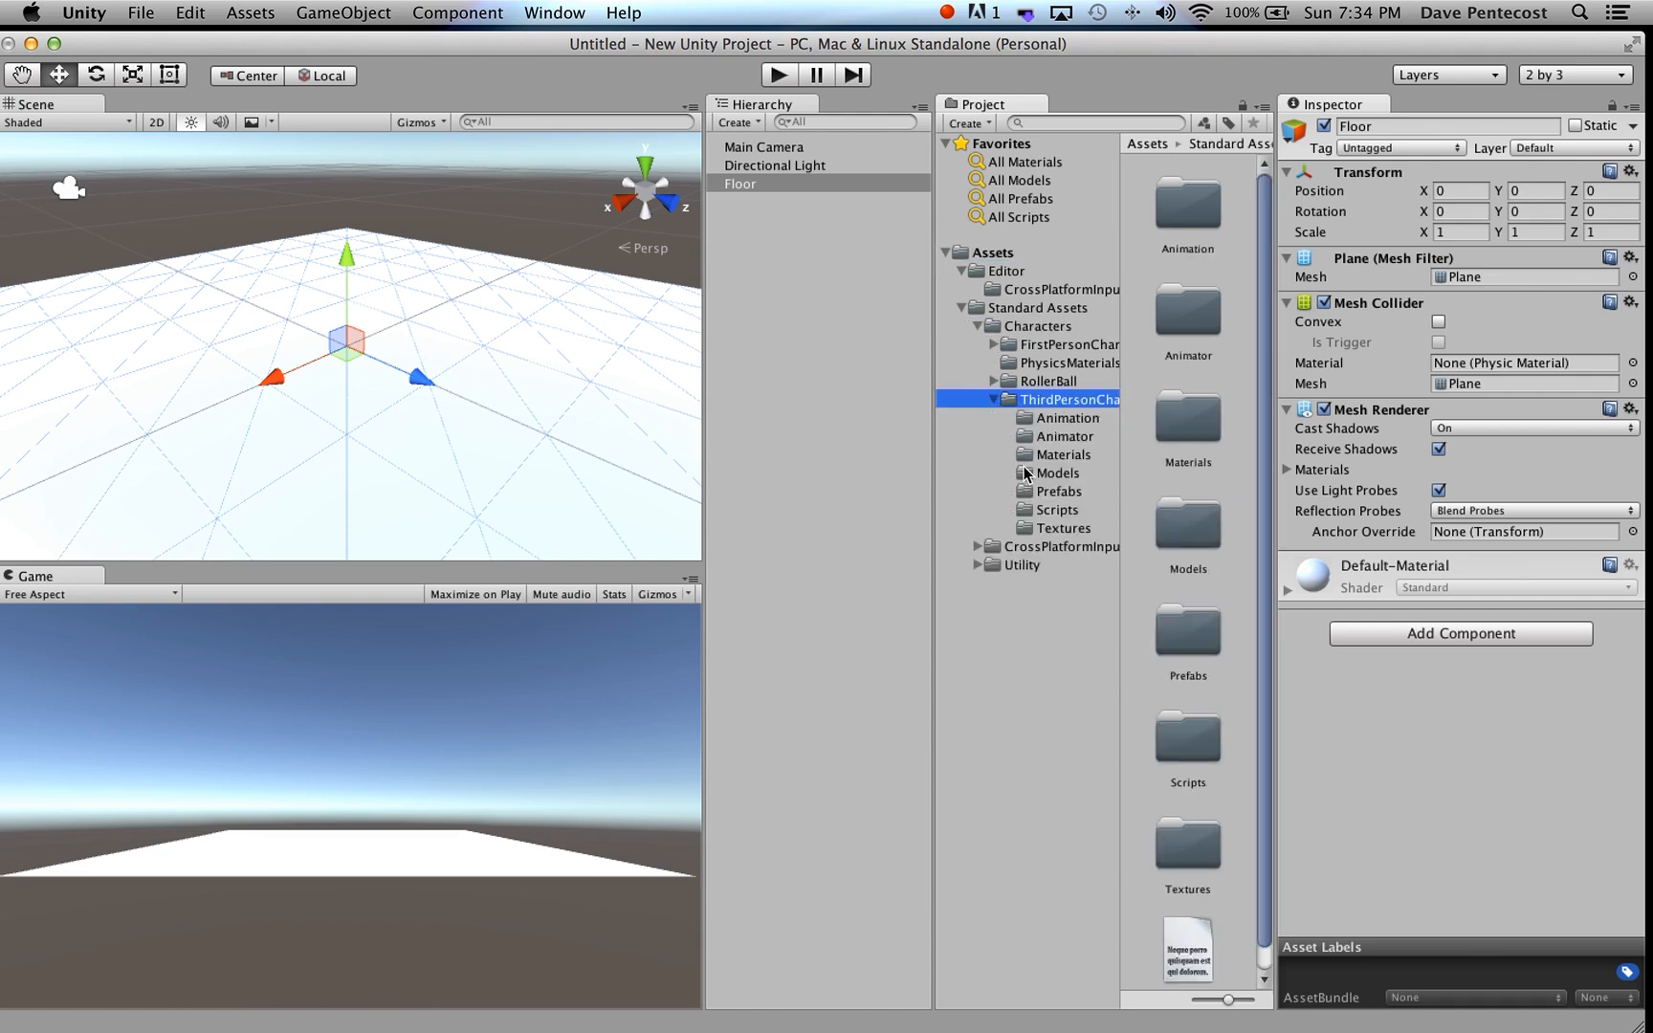
click(1023, 473)
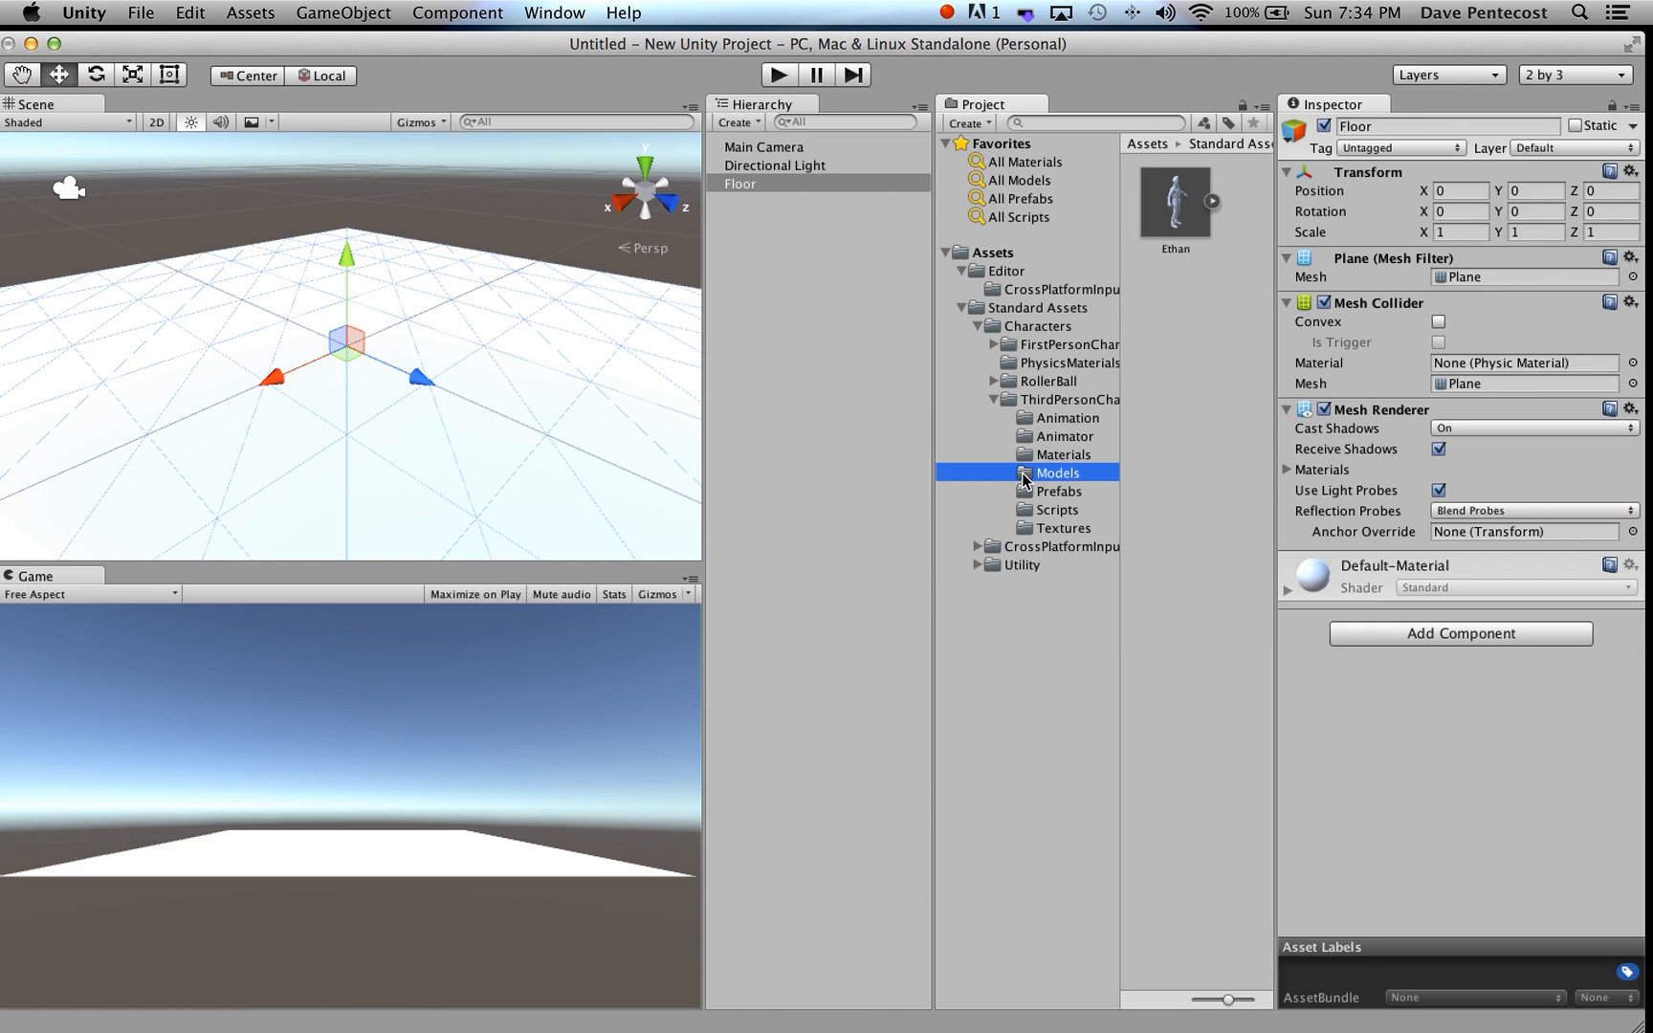
drag(1170, 202, 344, 486)
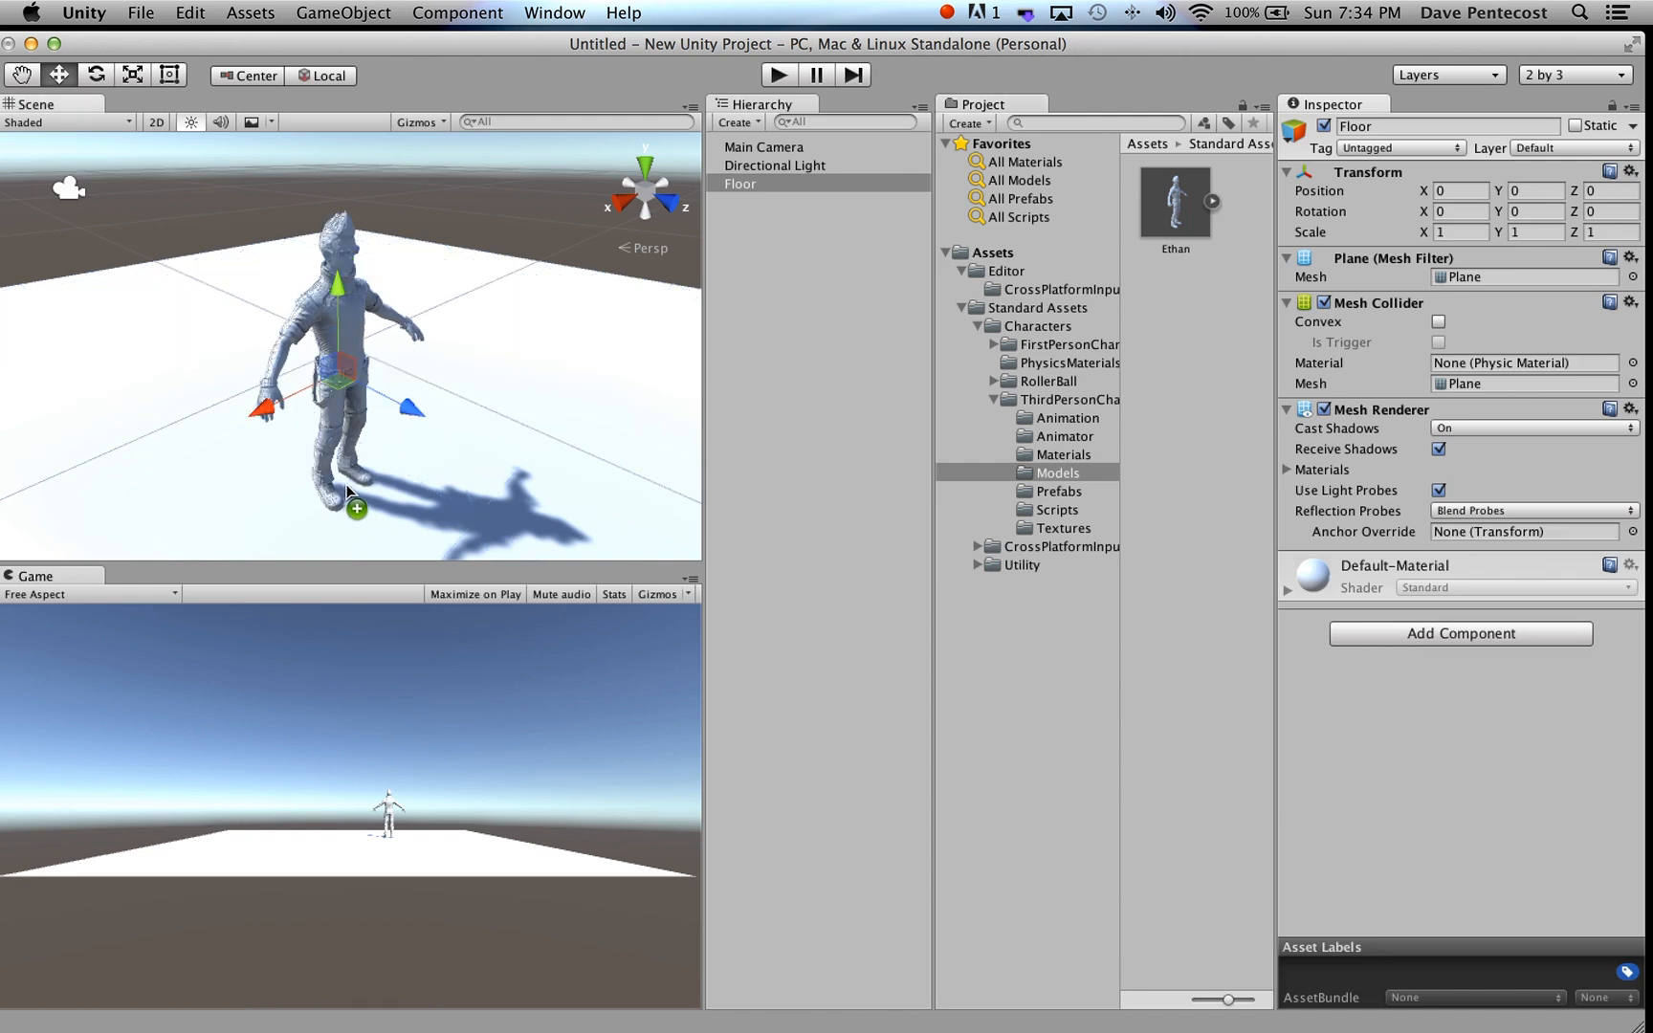
- Align the Main Camera with the current scene view and select the Ethan object
click(776, 164)
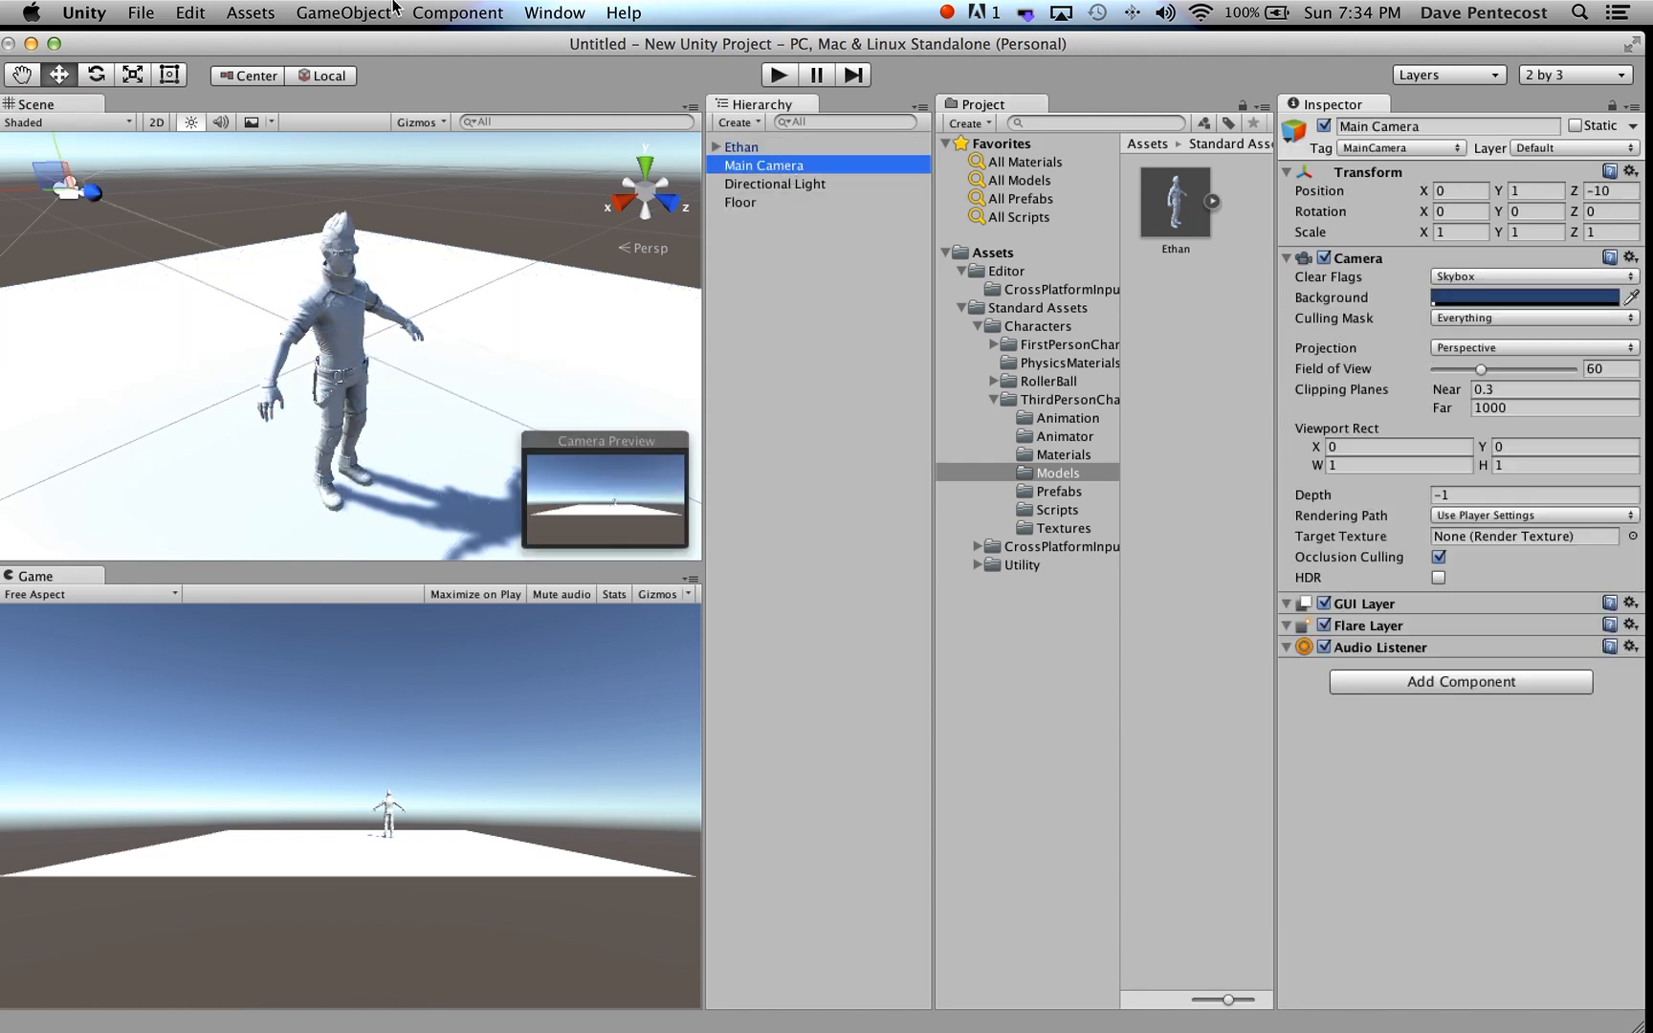
click(354, 12)
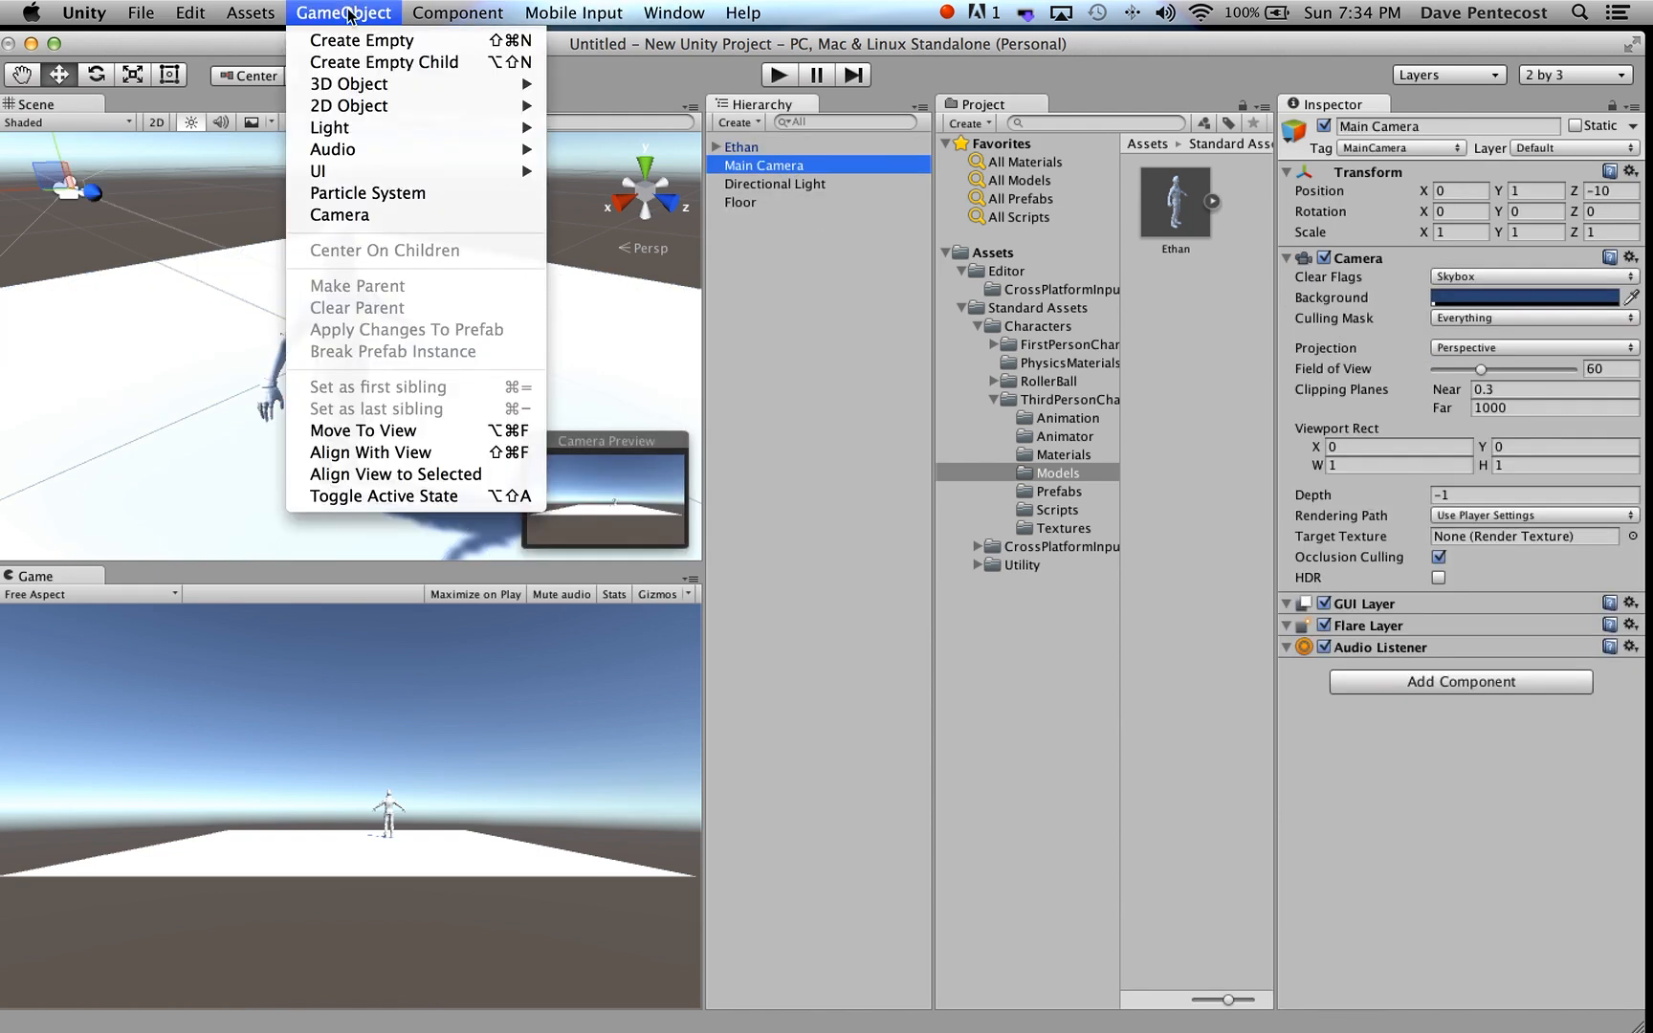
click(370, 452)
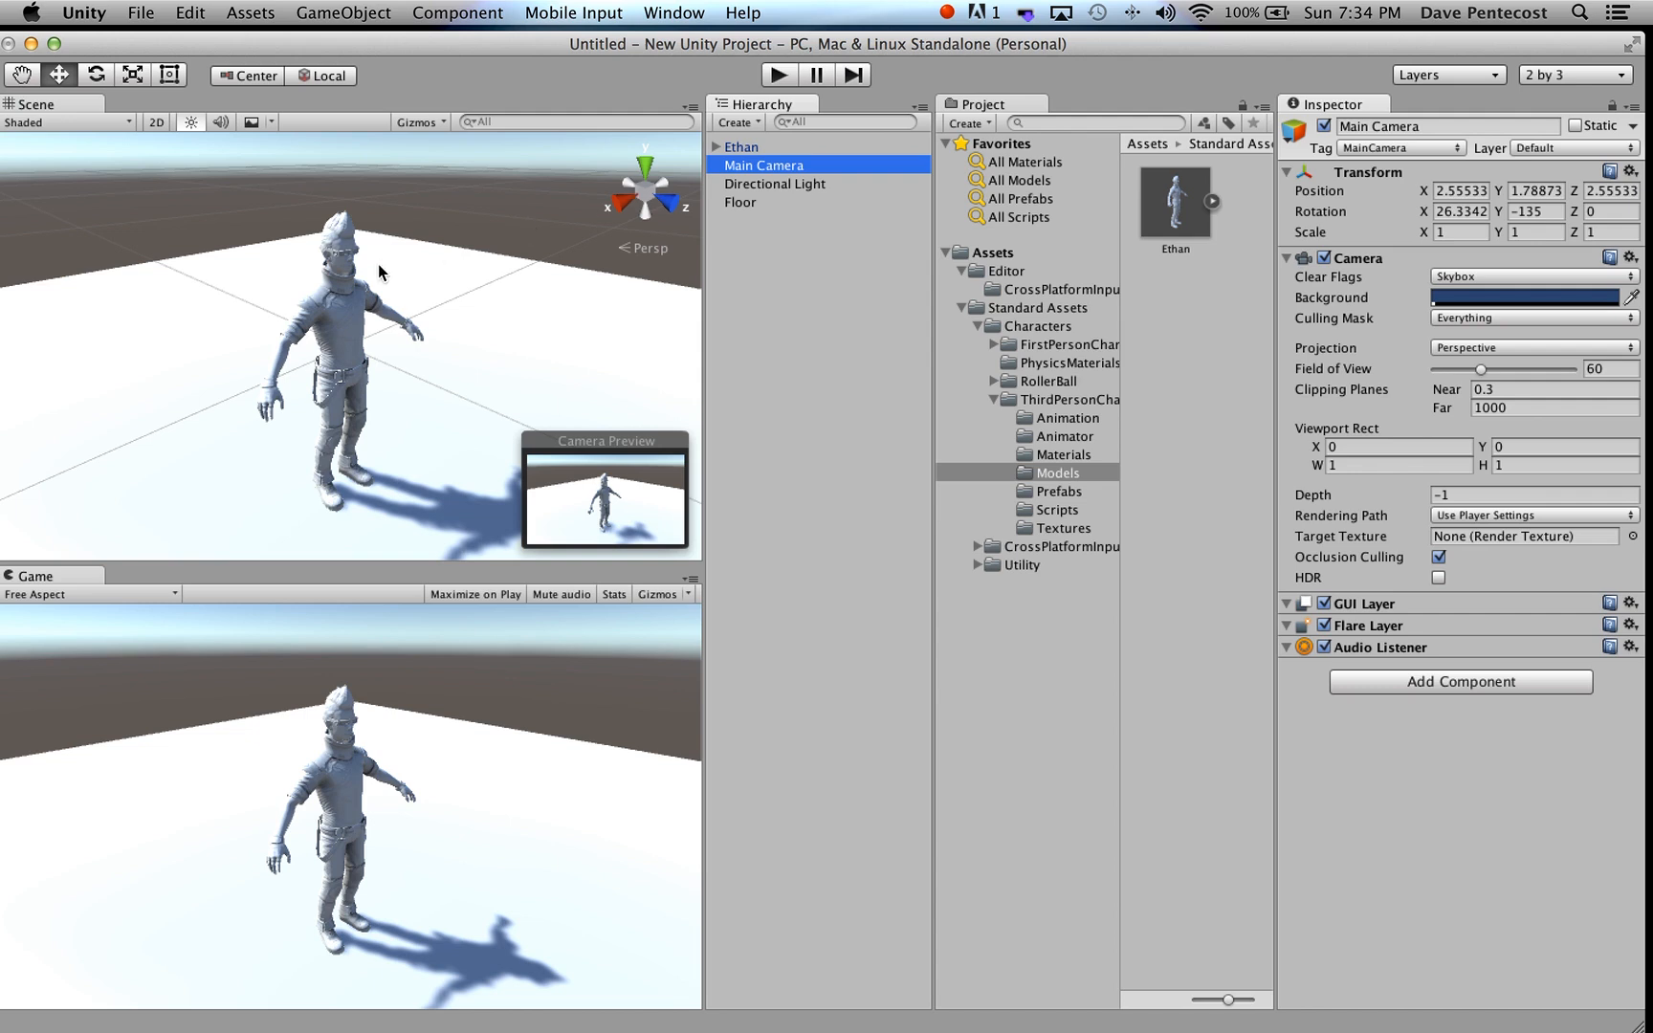
click(742, 148)
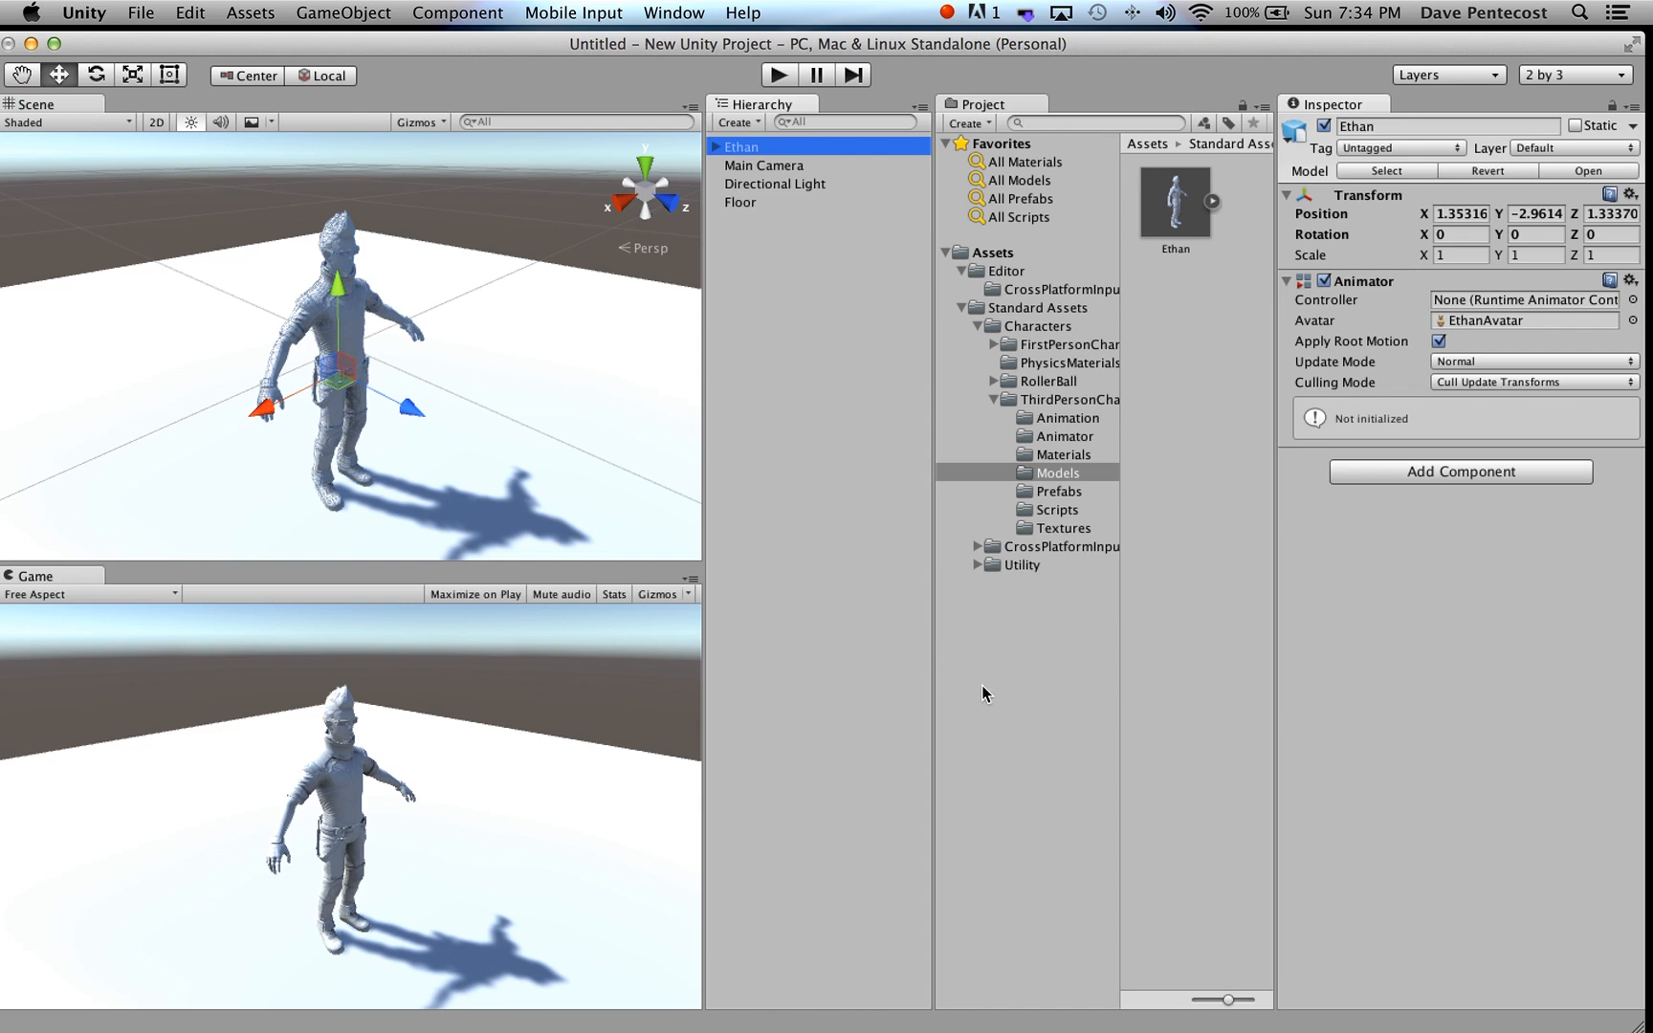
- Create a new folder named SyphonMaterials directly inside the Assets folder
click(958, 256)
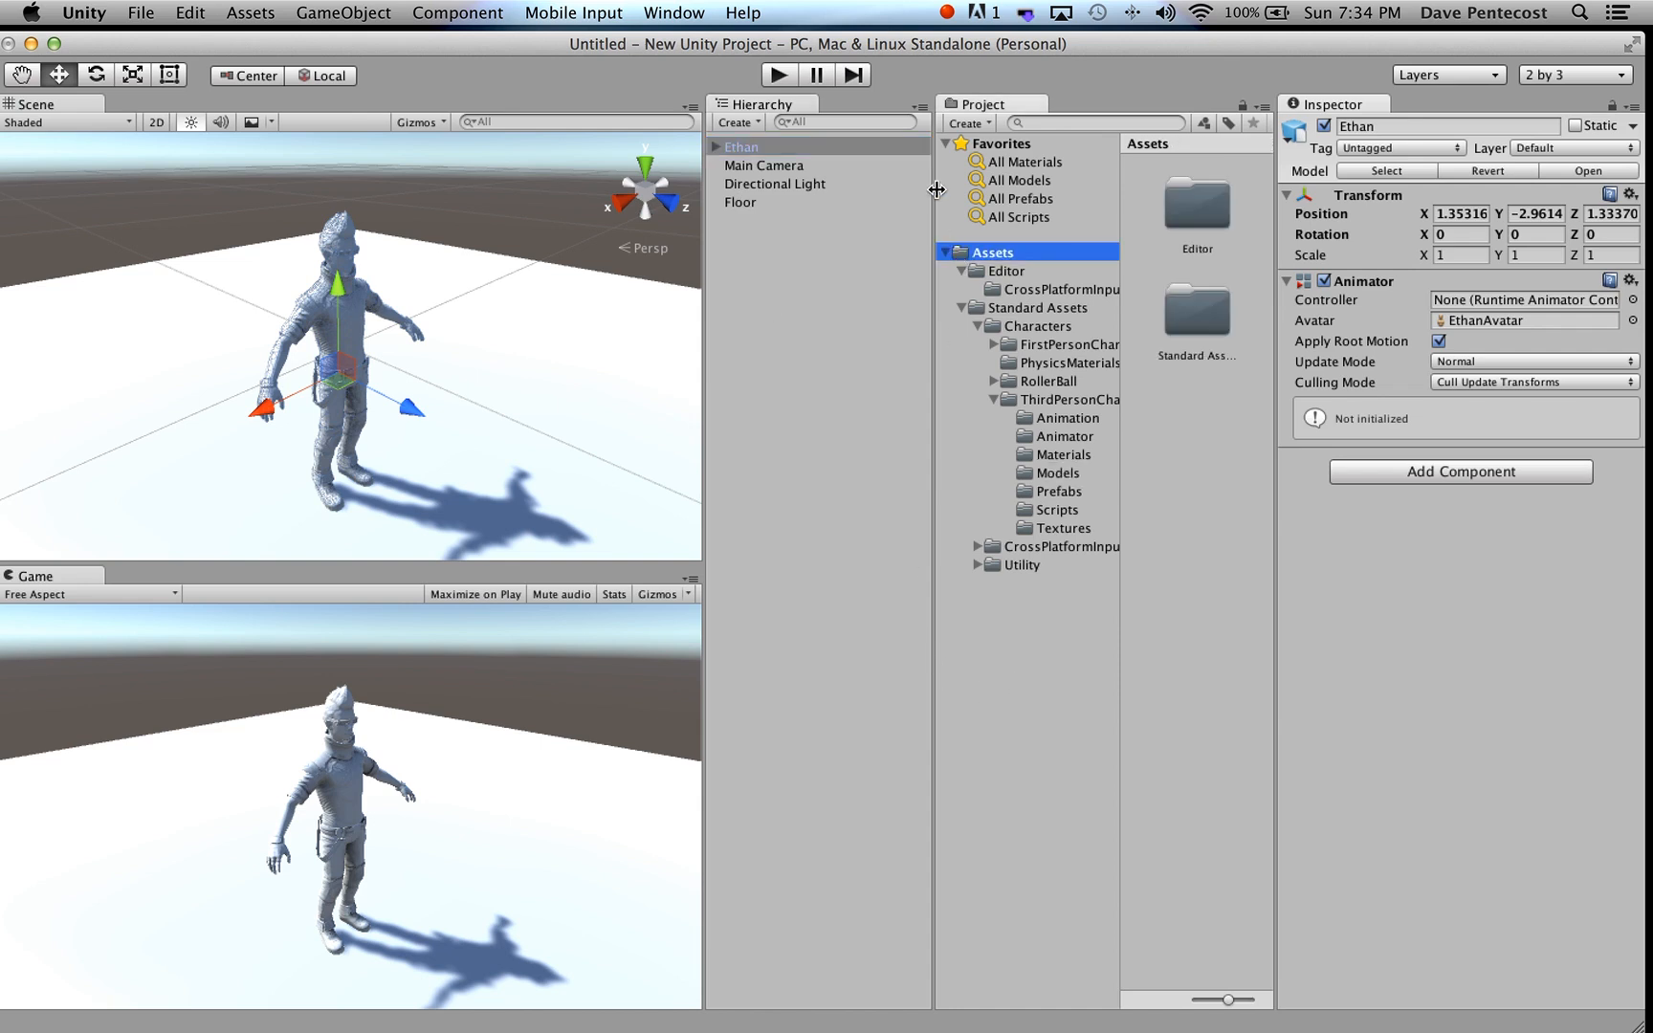
click(967, 124)
click(985, 146)
text(Syphon)
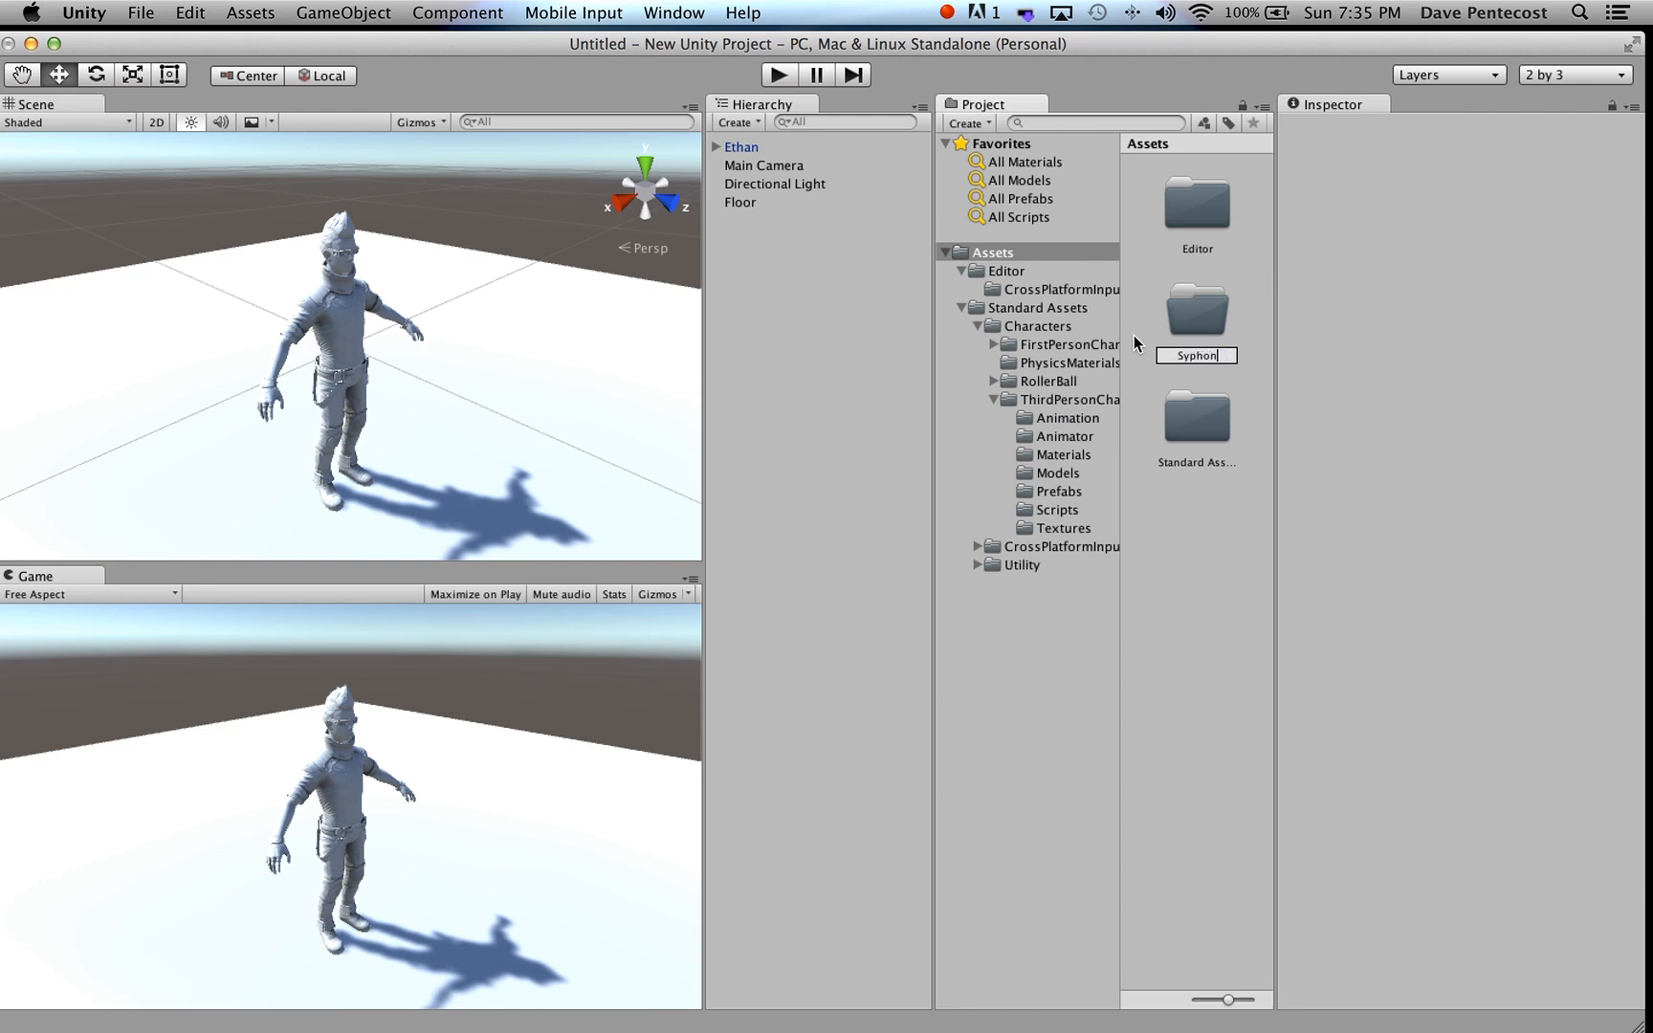
text(Materials)
key(Return)
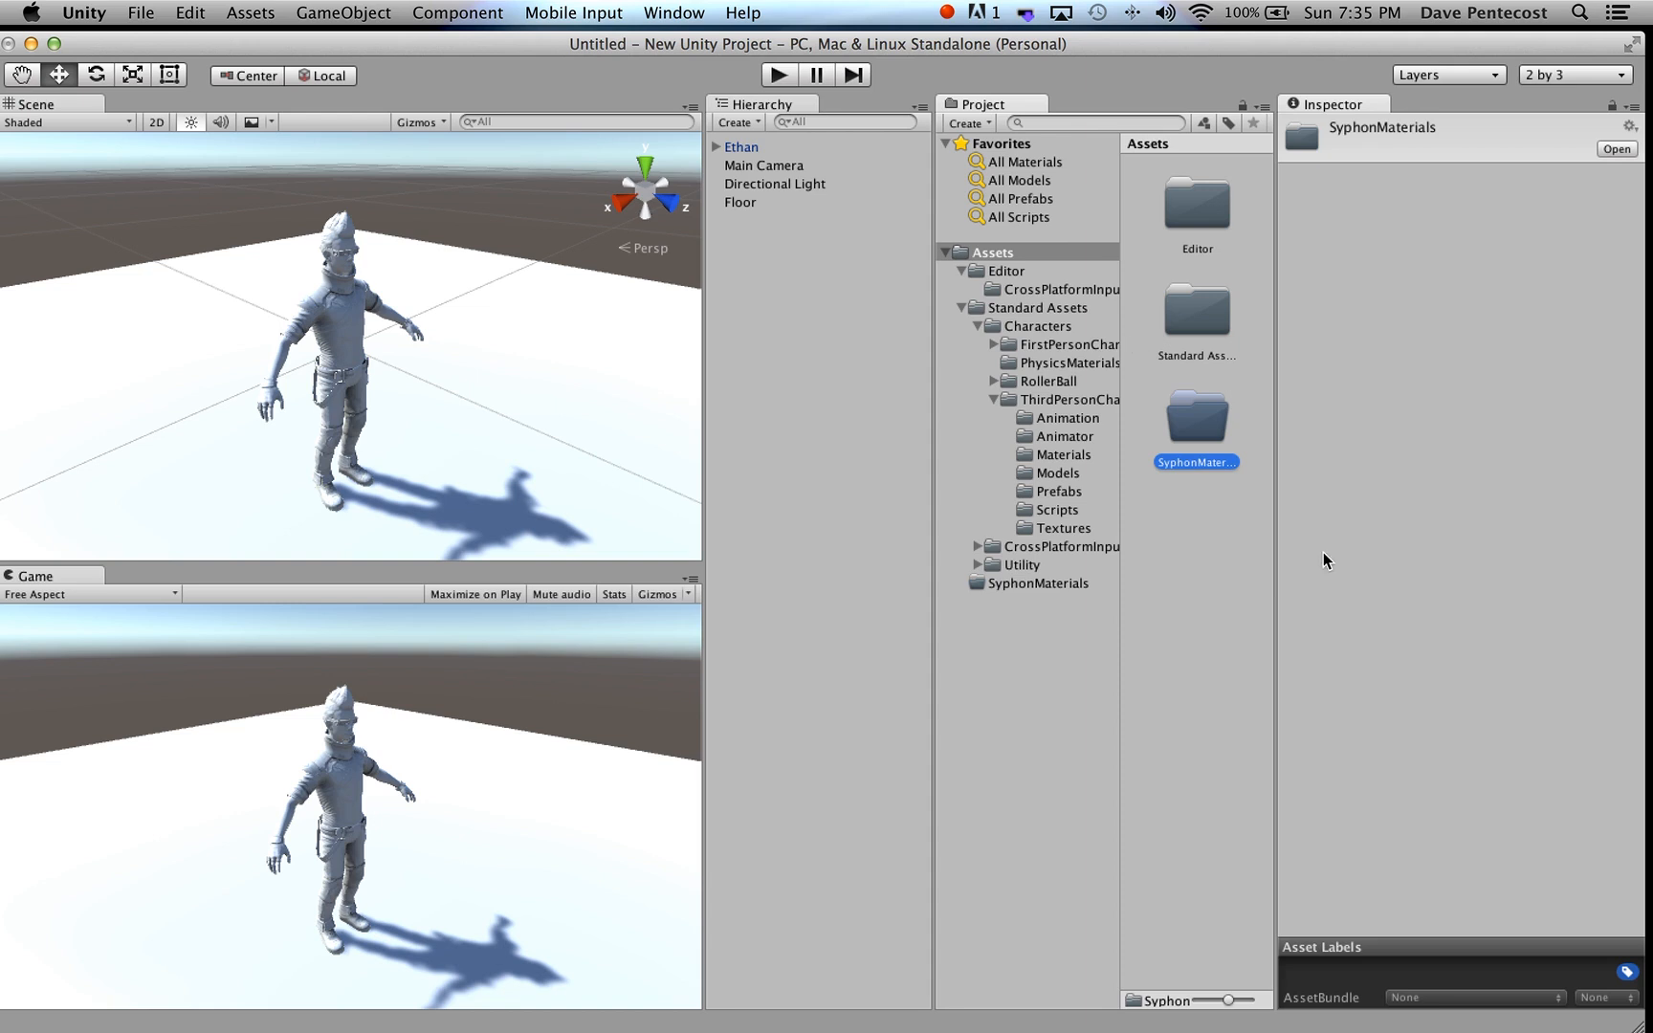
- Create a new material named SyphonMat1 inside the SyphonMaterials folder
click(1201, 512)
click(1201, 425)
click(966, 123)
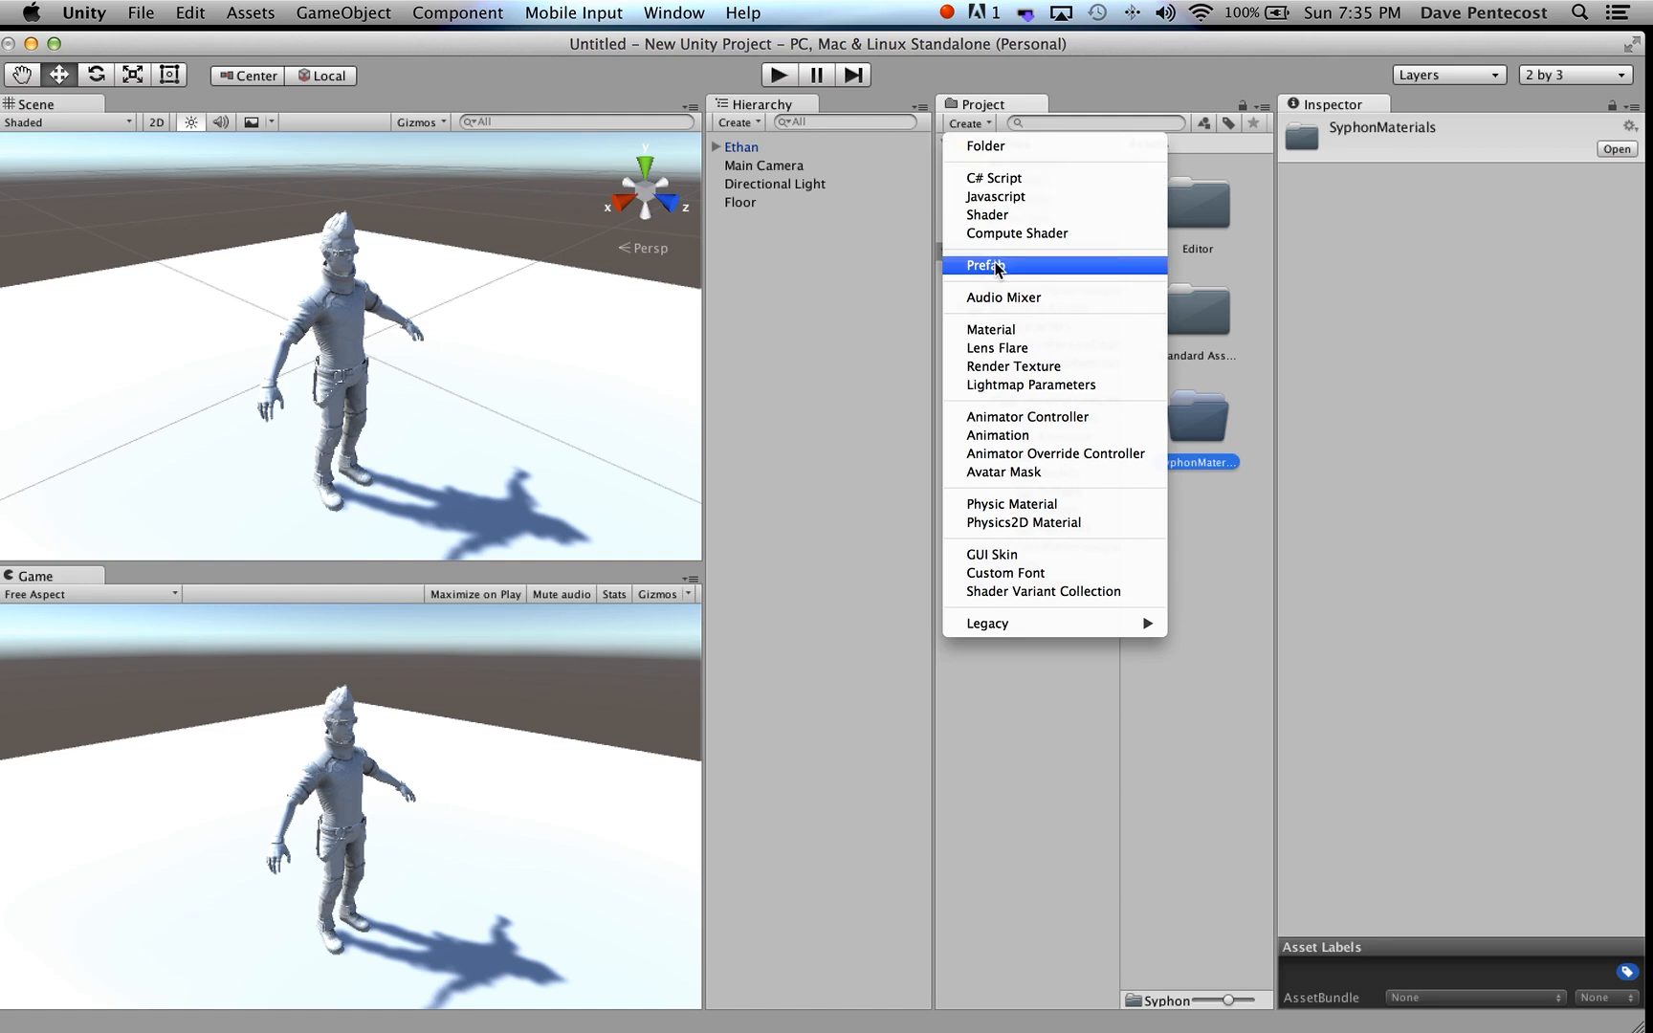
click(990, 329)
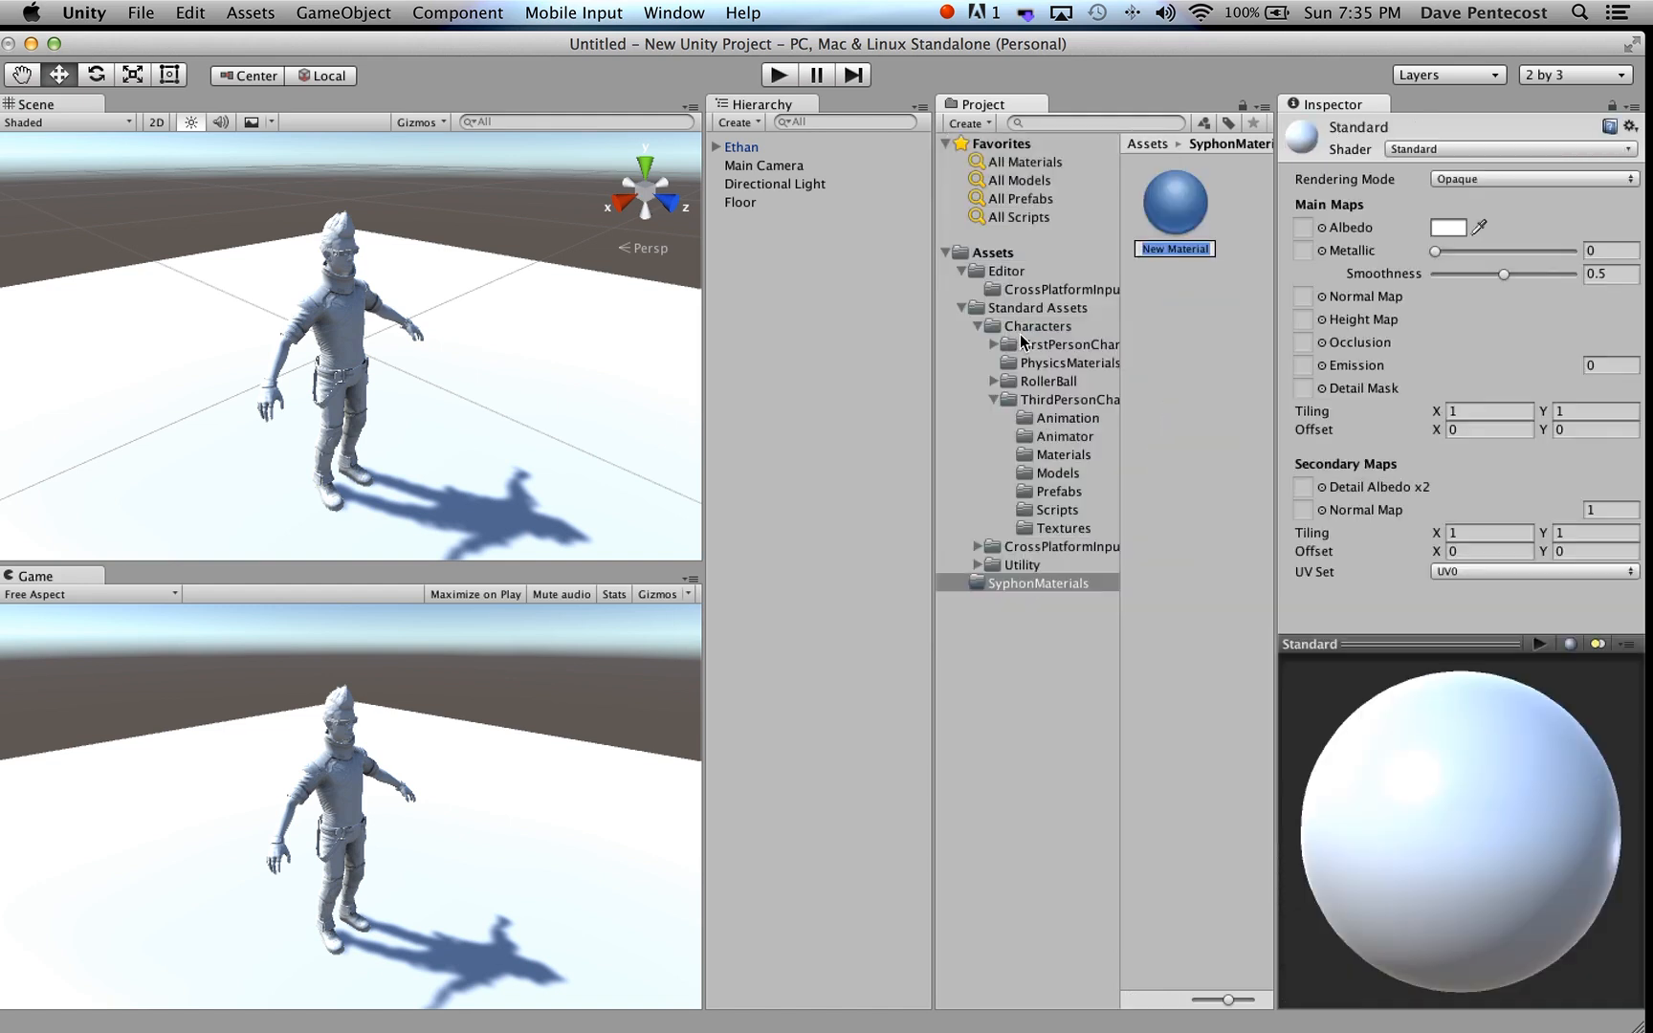
text(SyphonMat1)
key(Return)
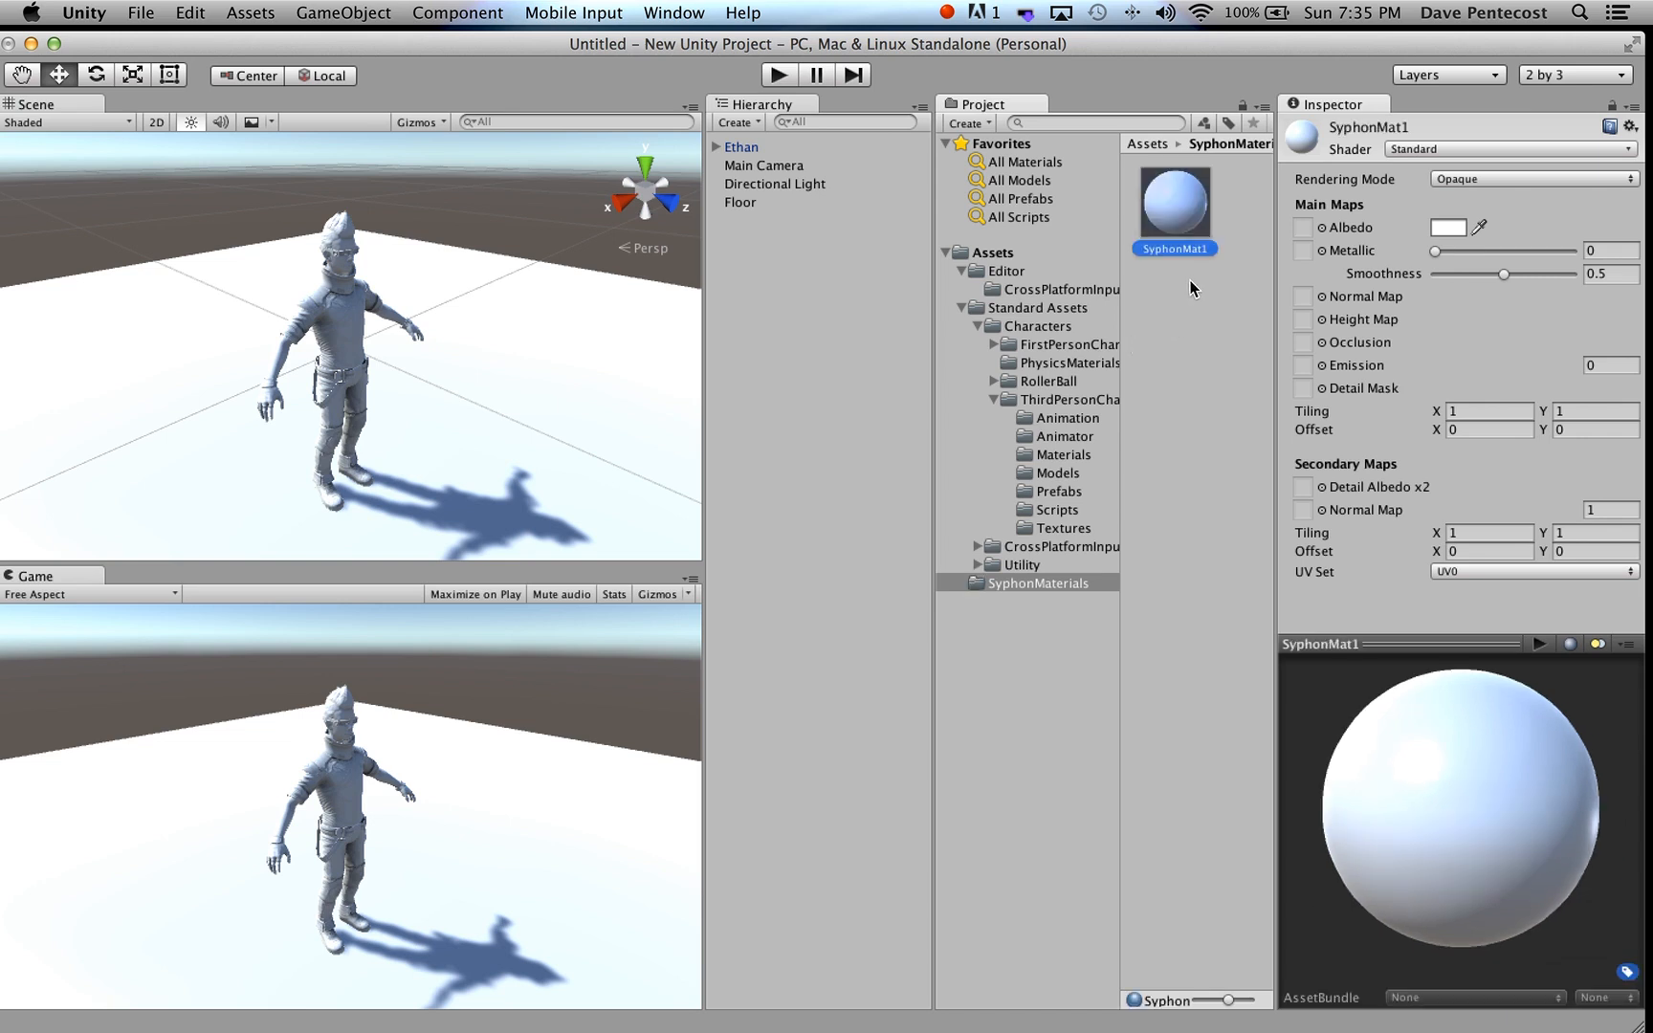
- Add a second material to the SyphonMaterials folder and name it SyphonMat2
right_click(1186, 288)
mouse_move(1234, 306)
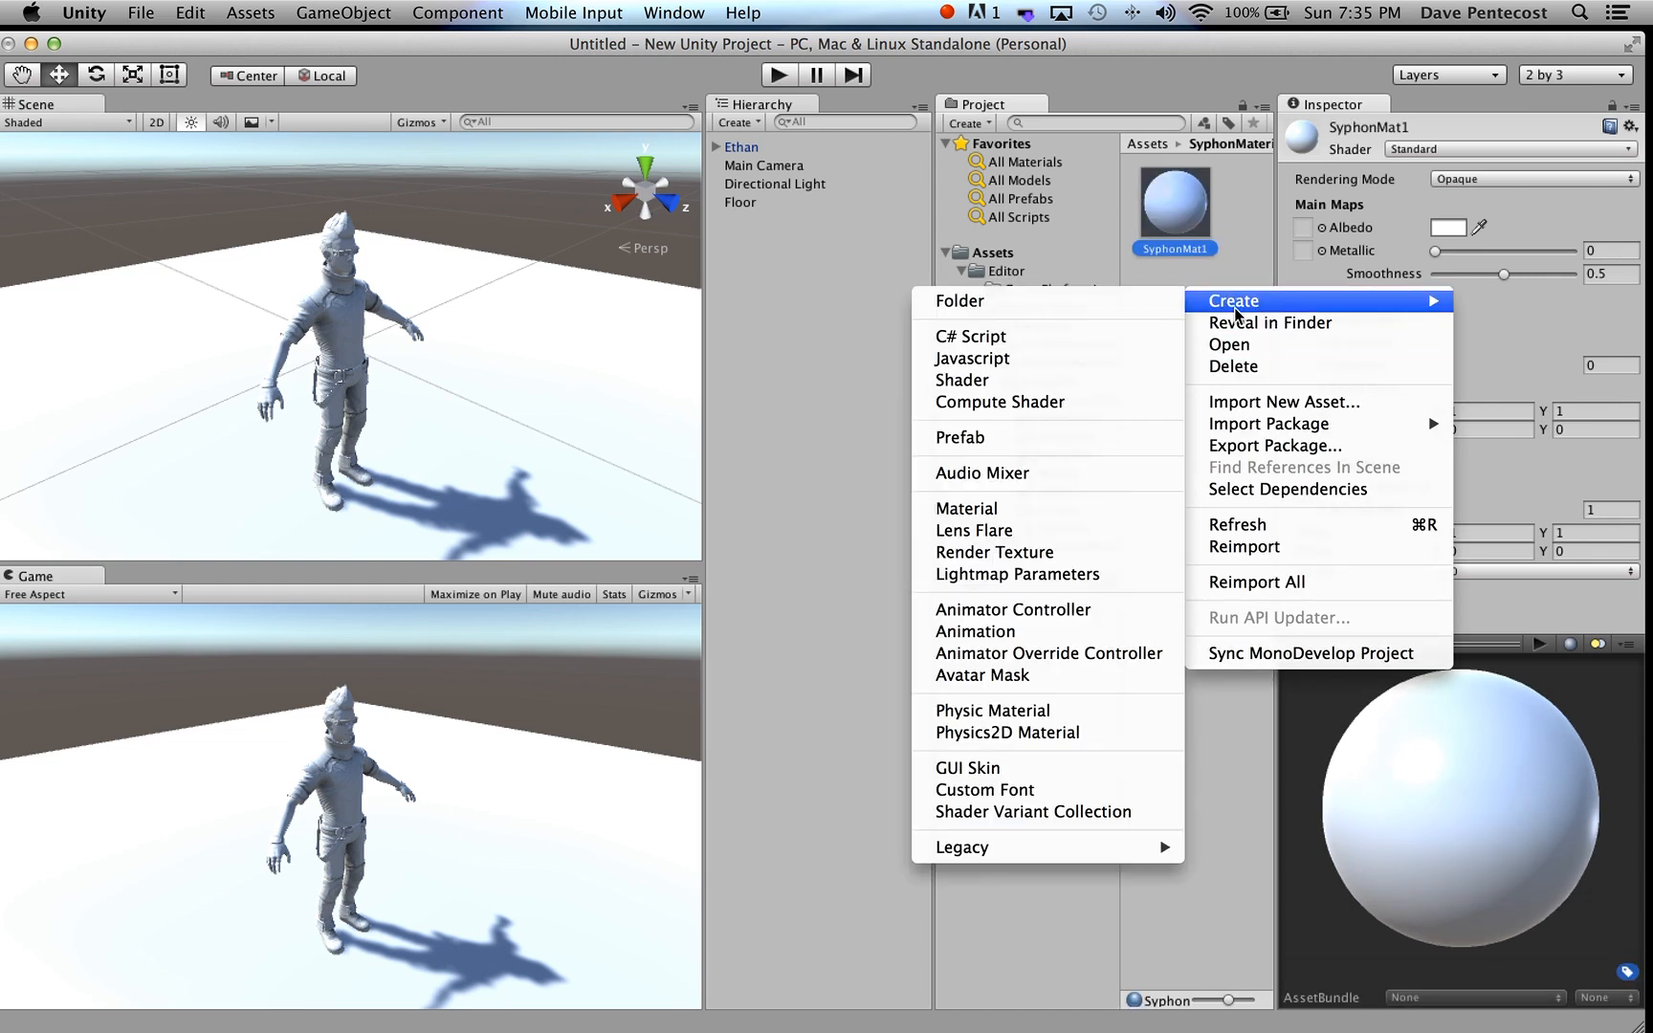
click(1025, 510)
text(Sy)
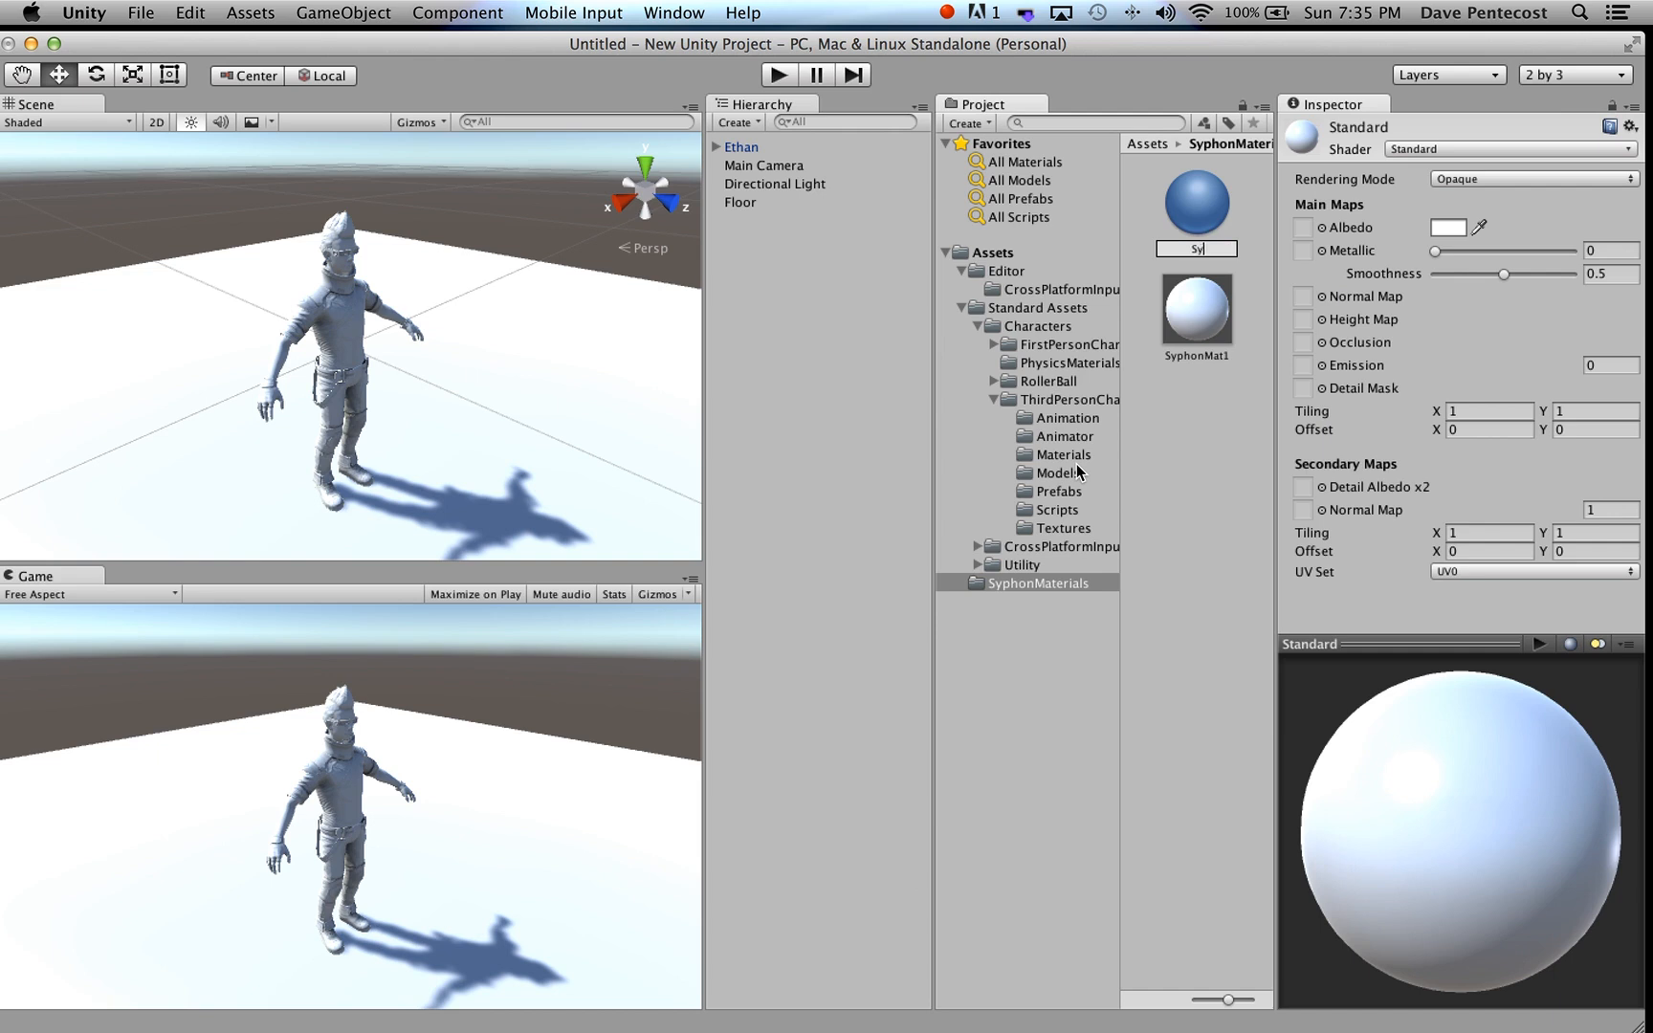
text(phonMat2)
key(Return)
- Add a third material to the SyphonMaterials folder and name it SyphonMat3
right_click(1175, 420)
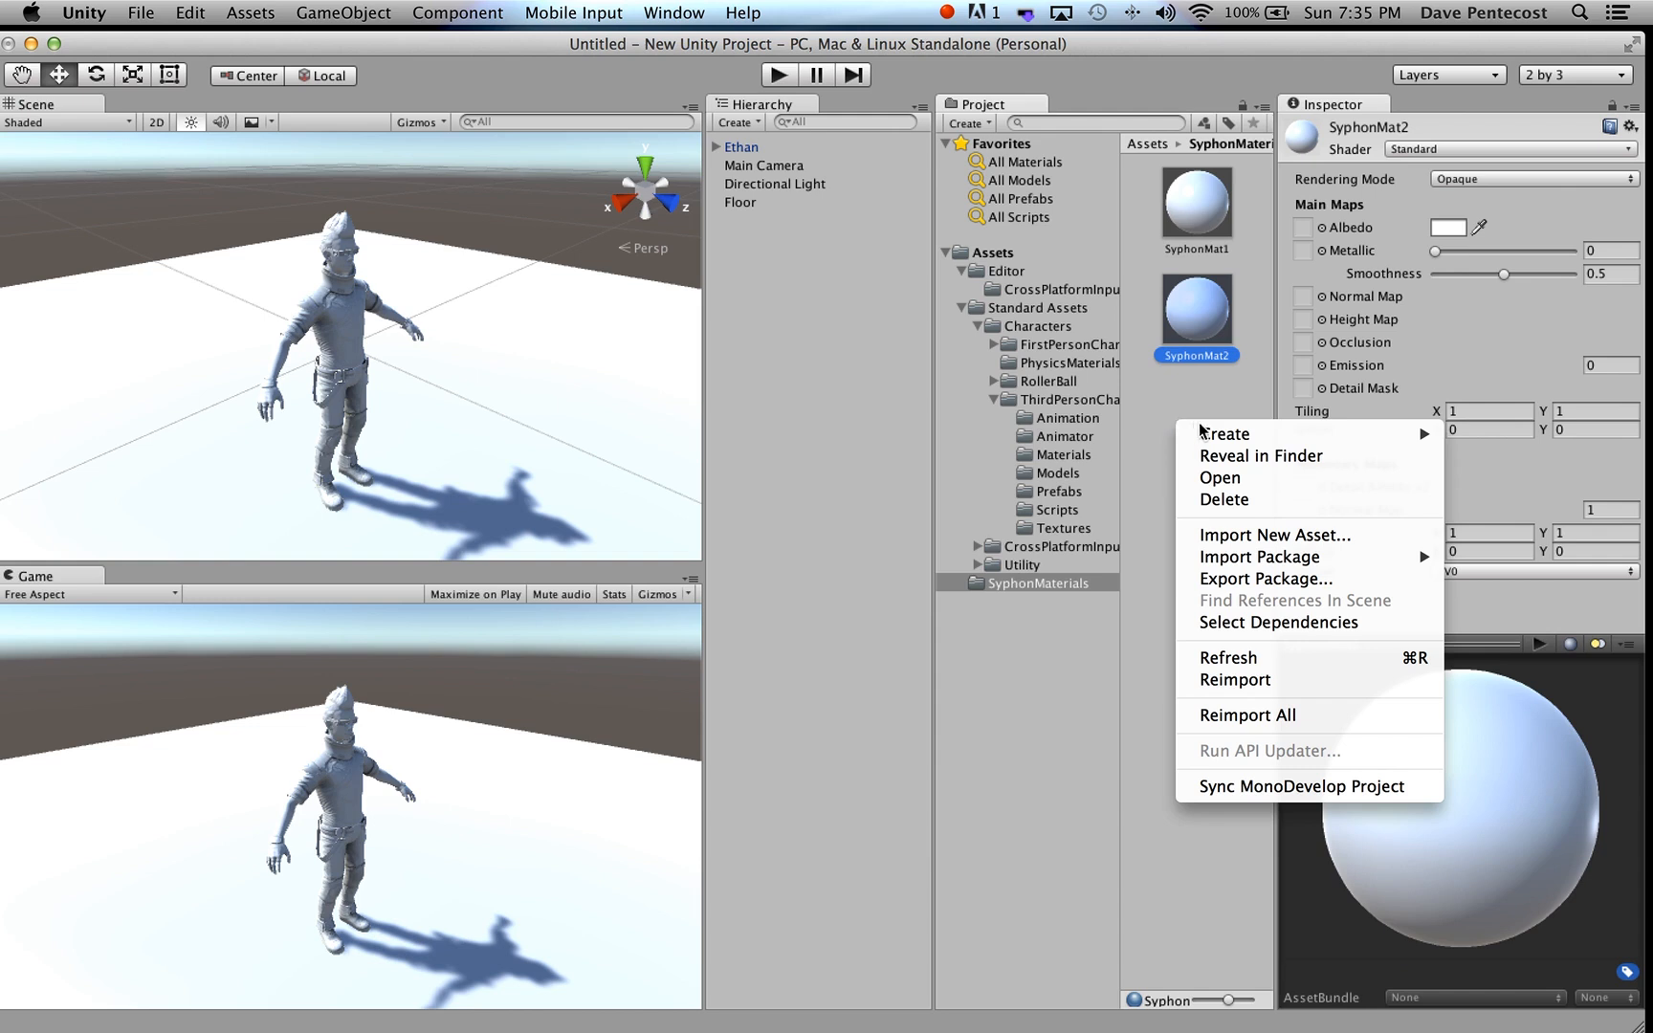
mouse_move(1200, 433)
click(1011, 646)
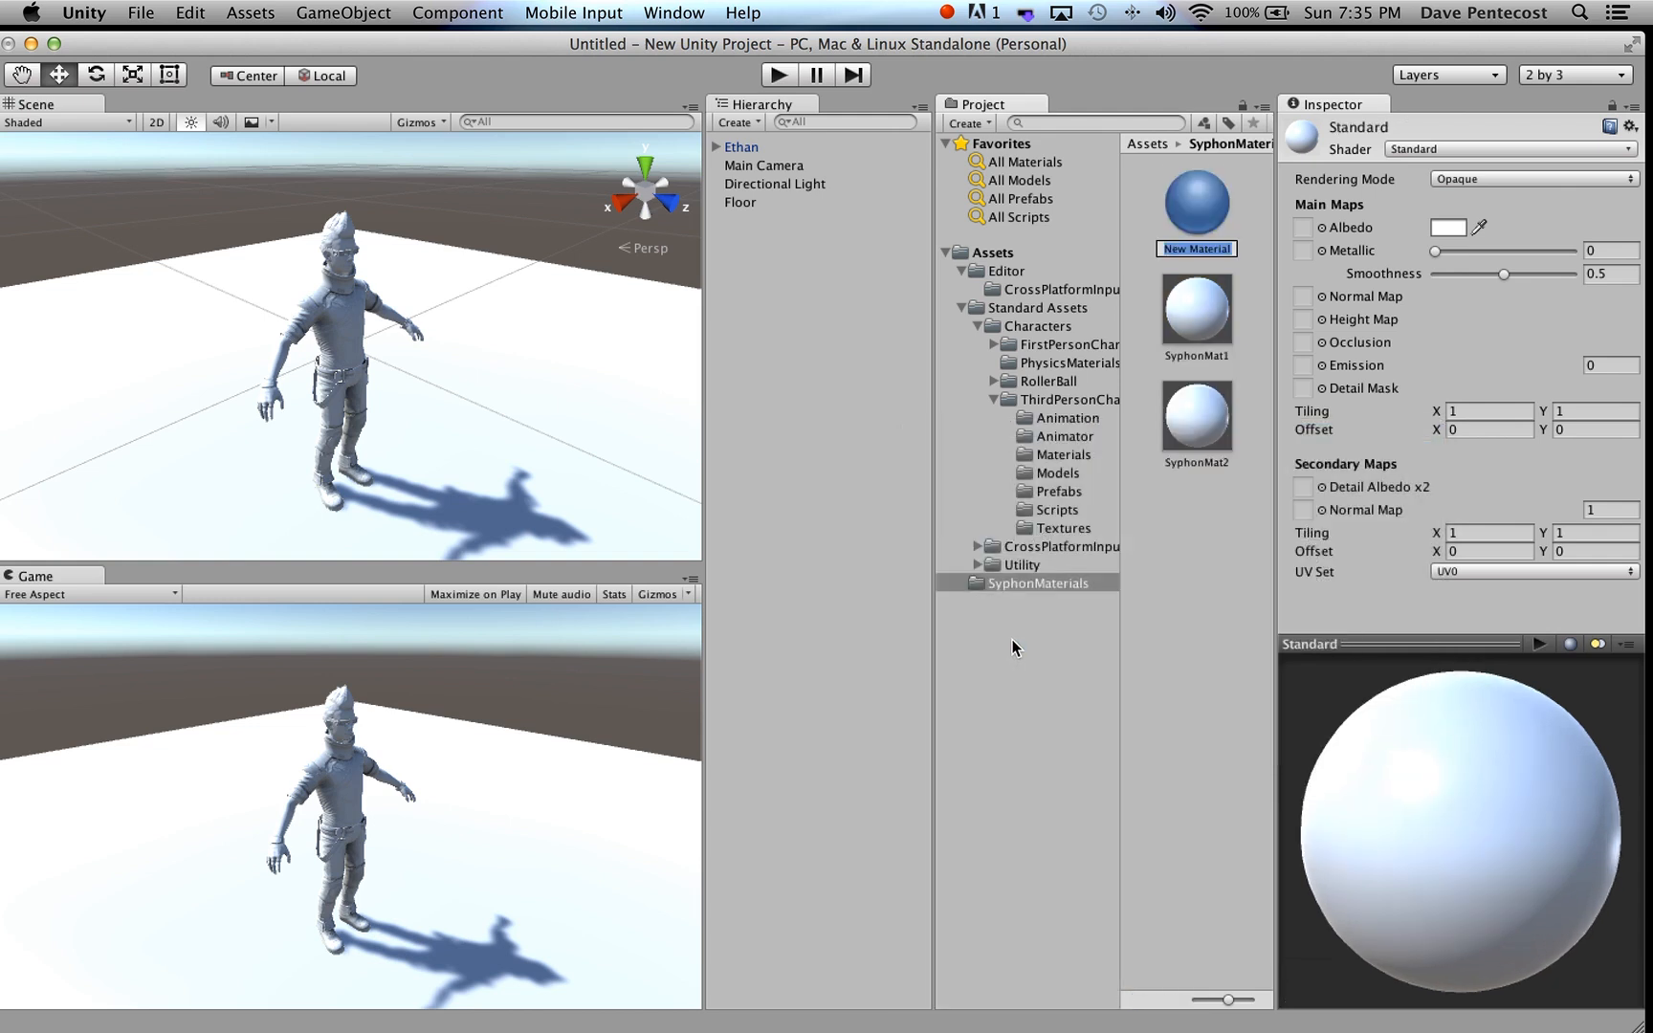
text(SyphonMat3)
key(Return)
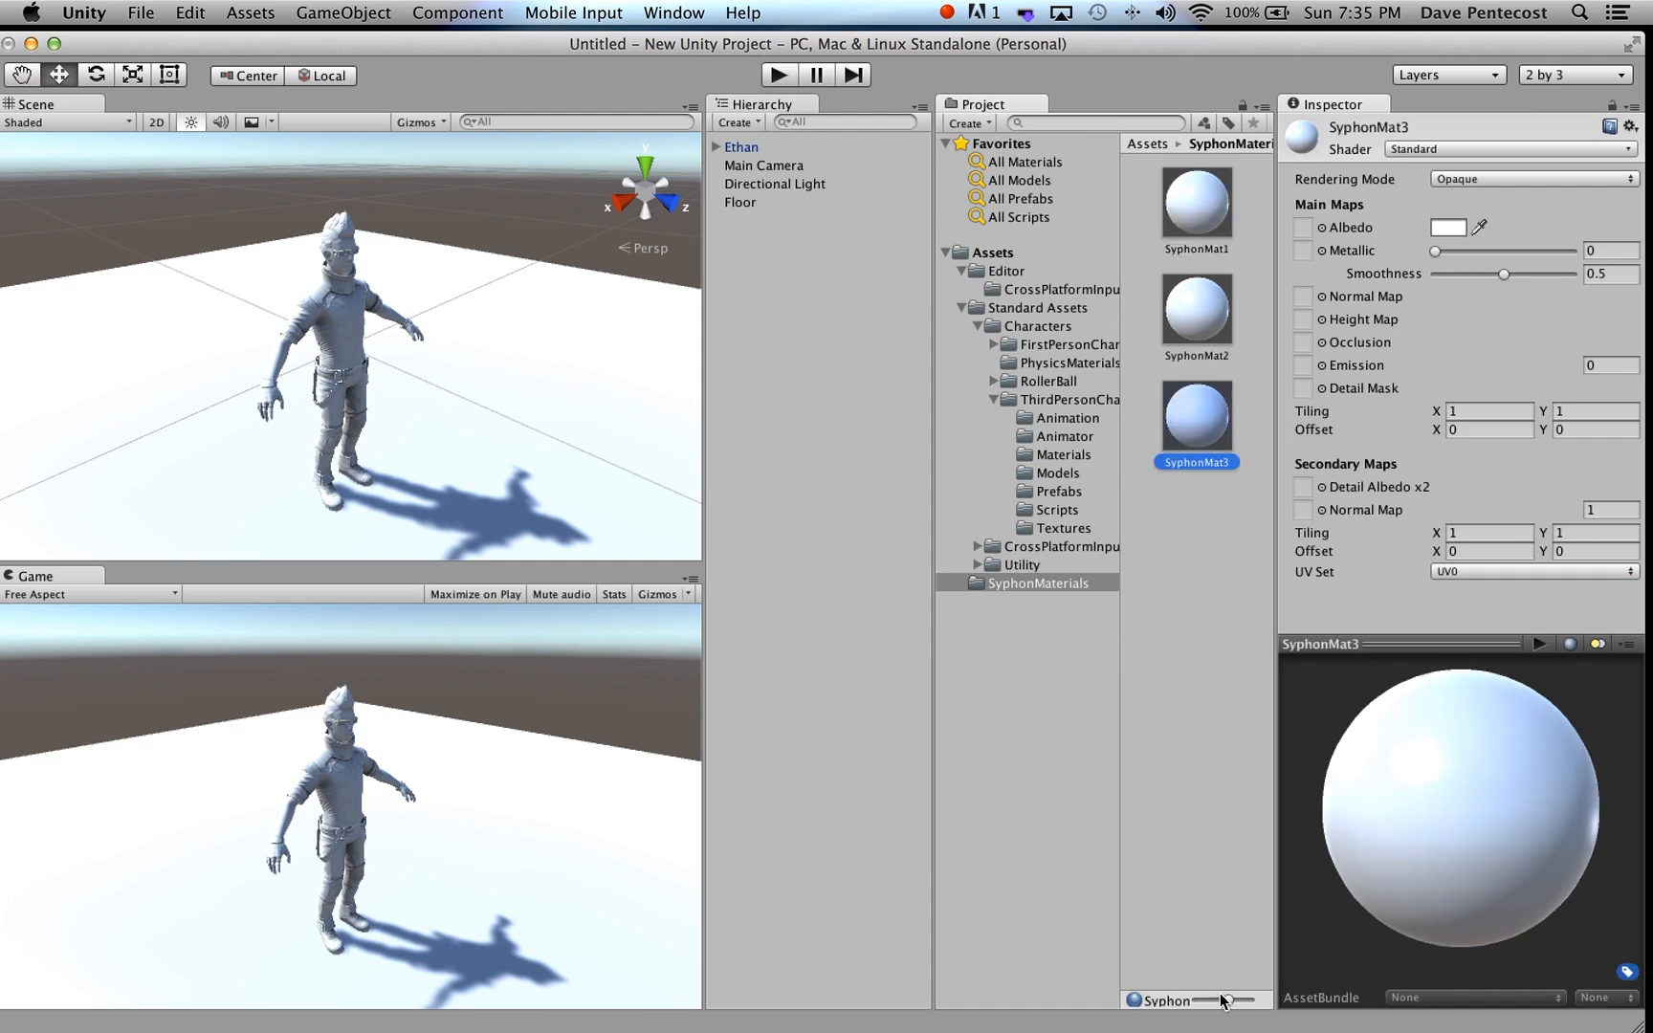
- Reduce the asset thumbnails to a compact list and review the three Syphon materials, including the shader choices for SyphonMat3
drag(1229, 999, 1185, 1001)
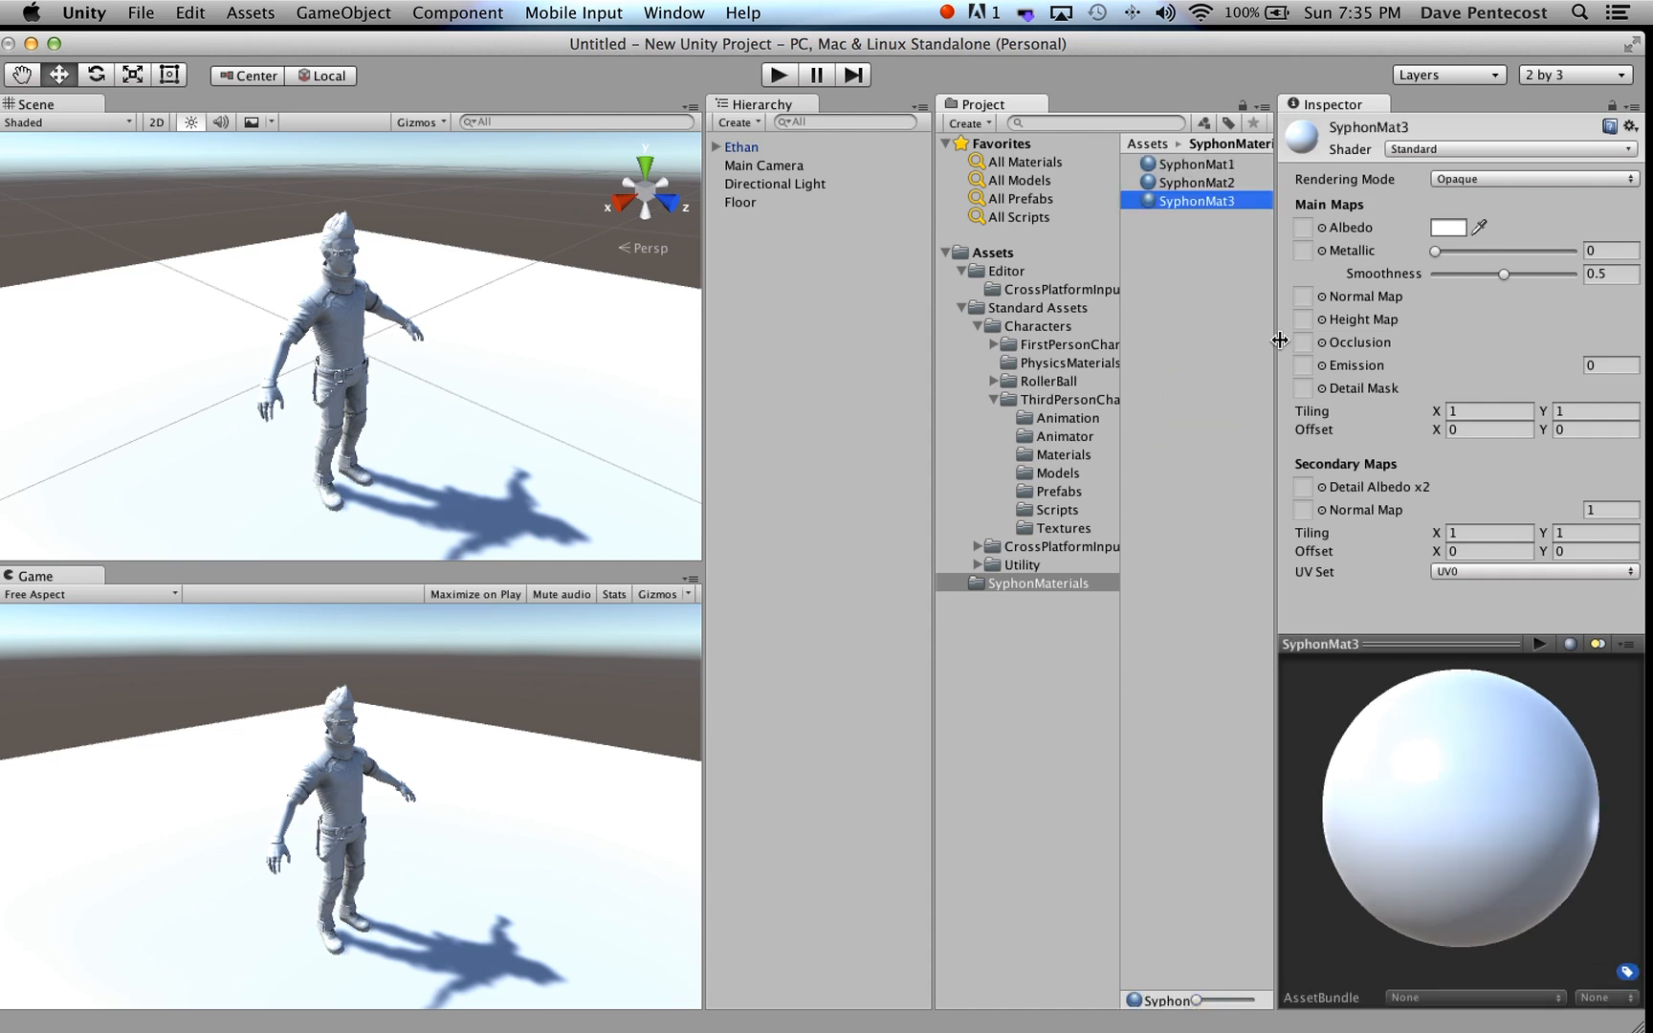
click(1211, 258)
click(1183, 166)
click(1178, 185)
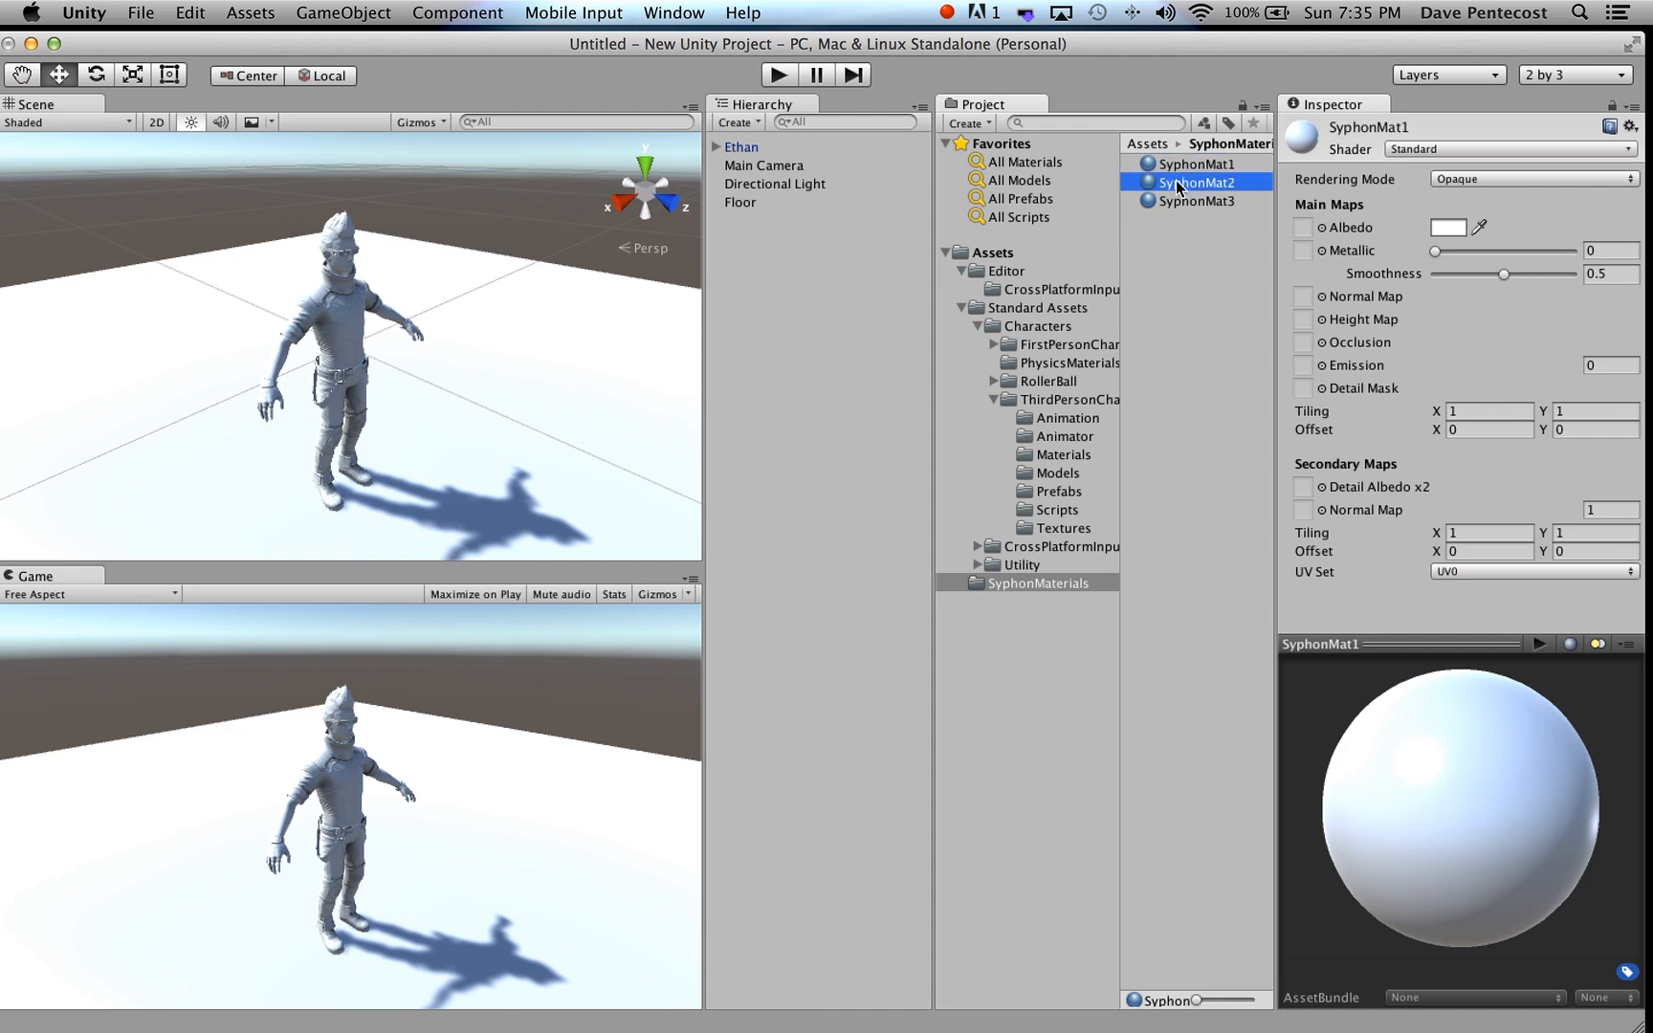
click(1179, 201)
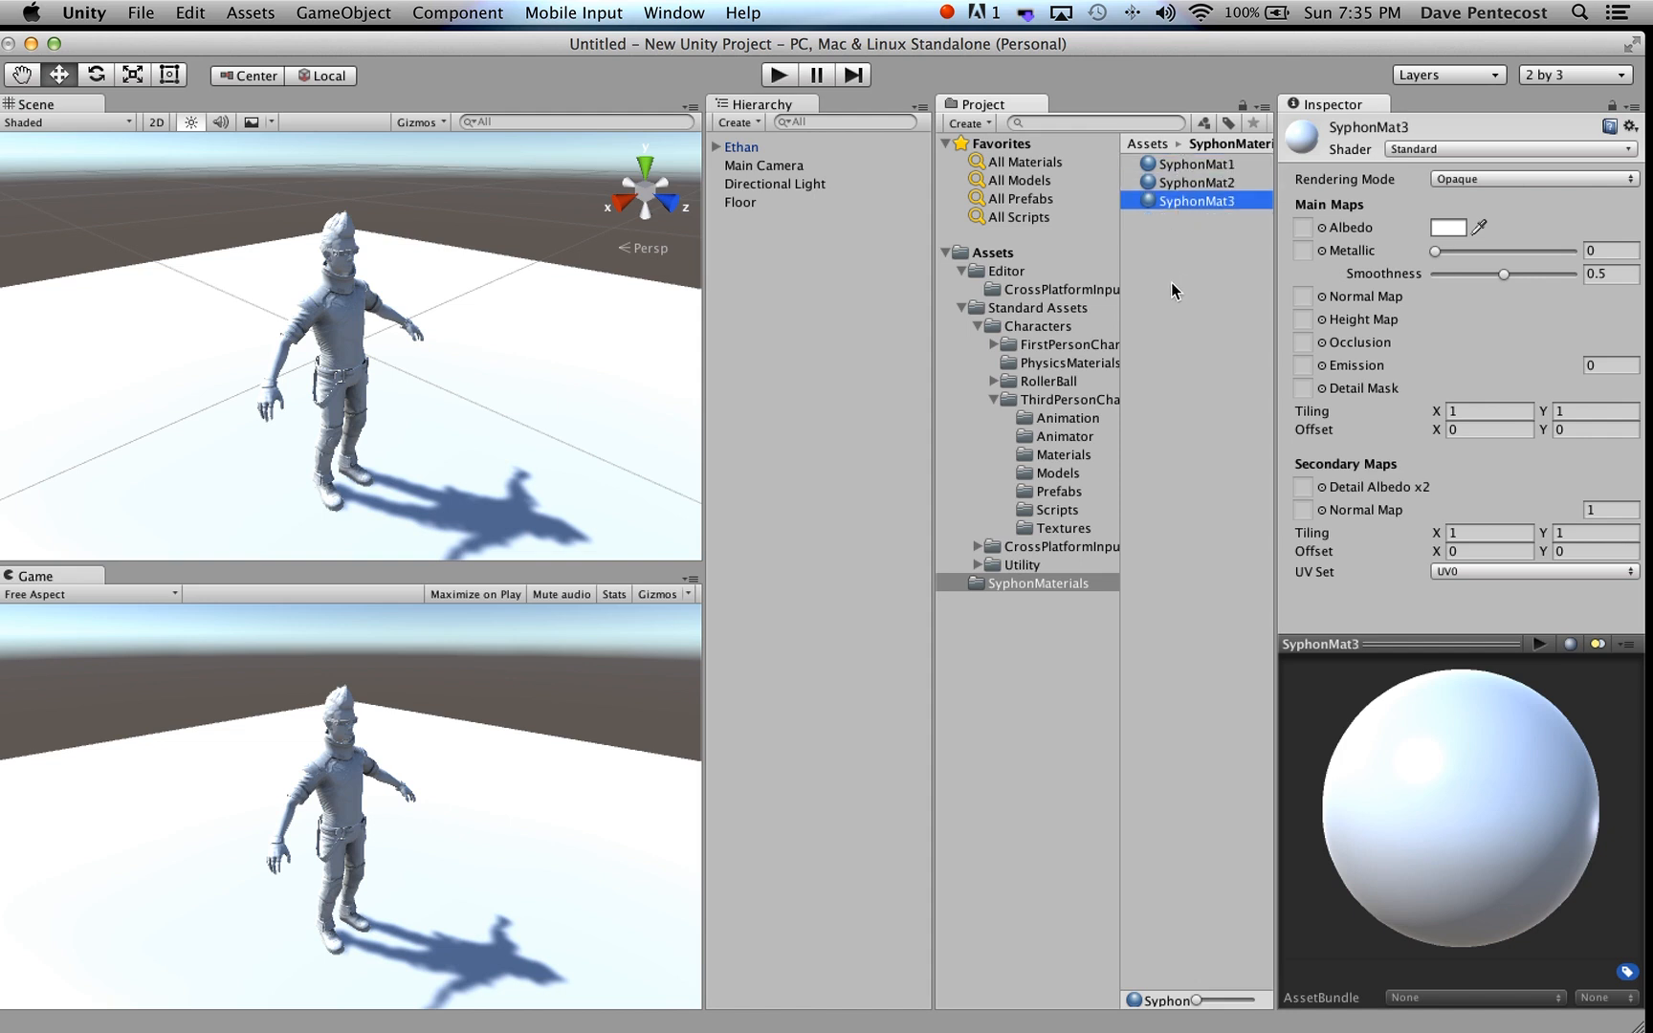
click(1425, 149)
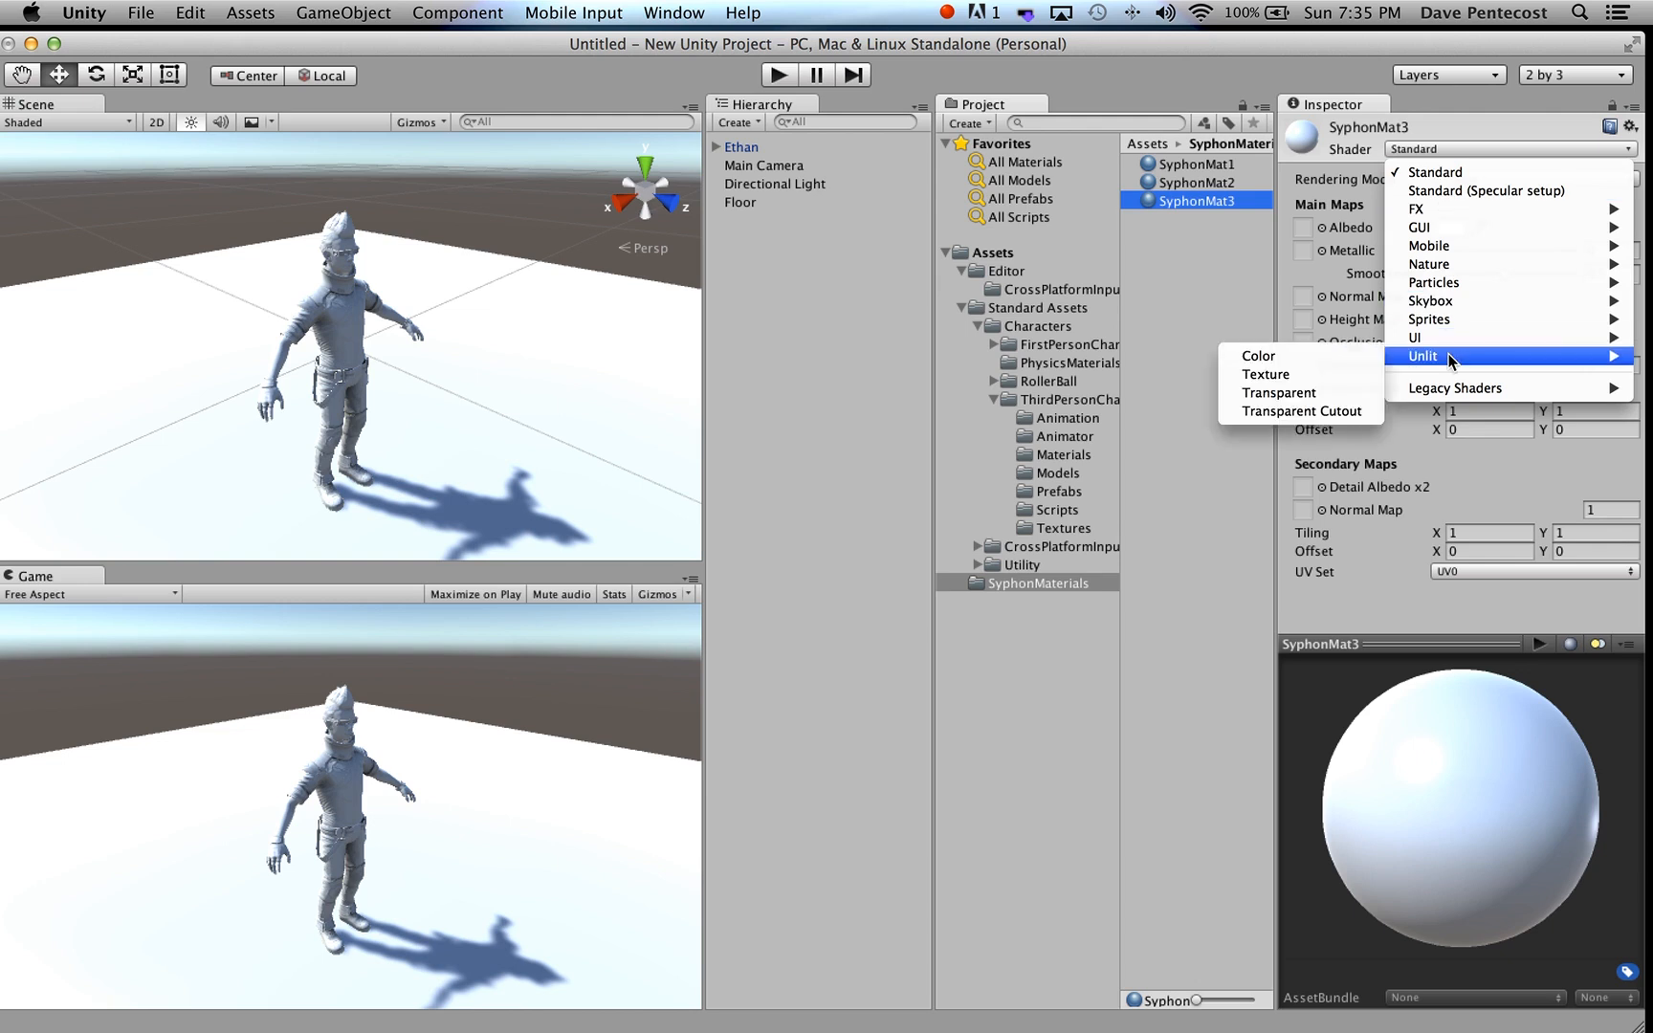
click(1163, 273)
- Collapse Standard Assets, import the custom package SyphonUnityPlugin1.0_Public_Beta2a16.unitypackage with all its items, and accept the automatic API update
click(961, 307)
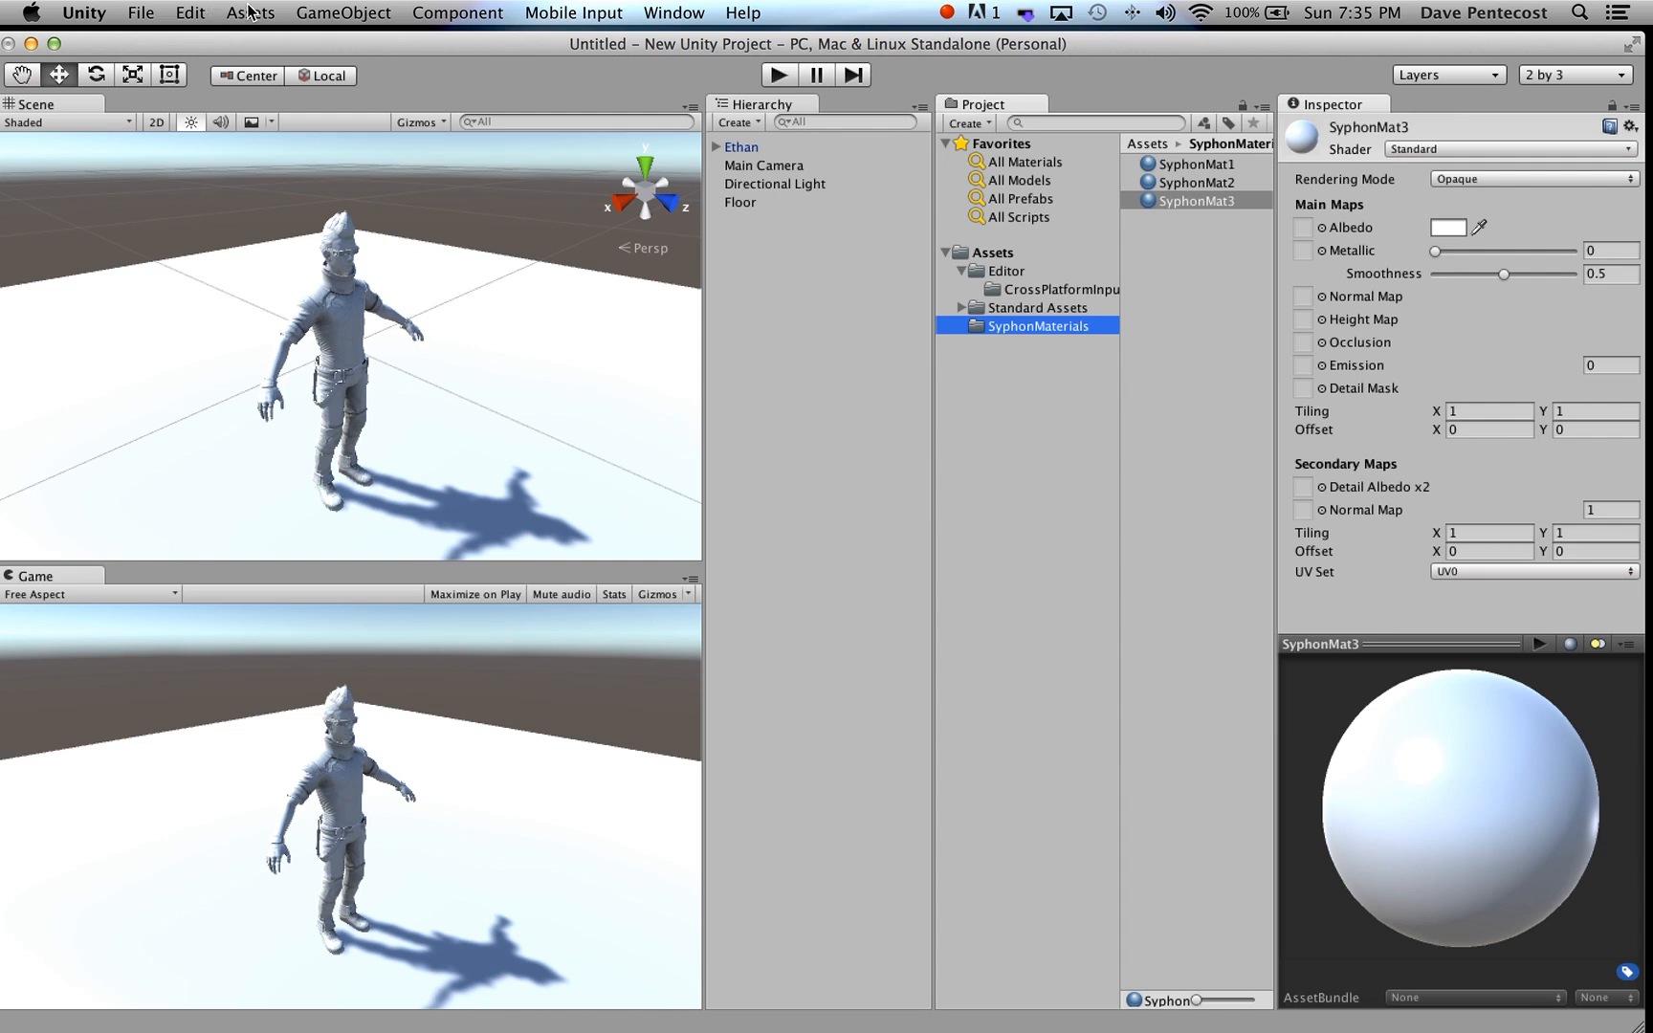
click(336, 12)
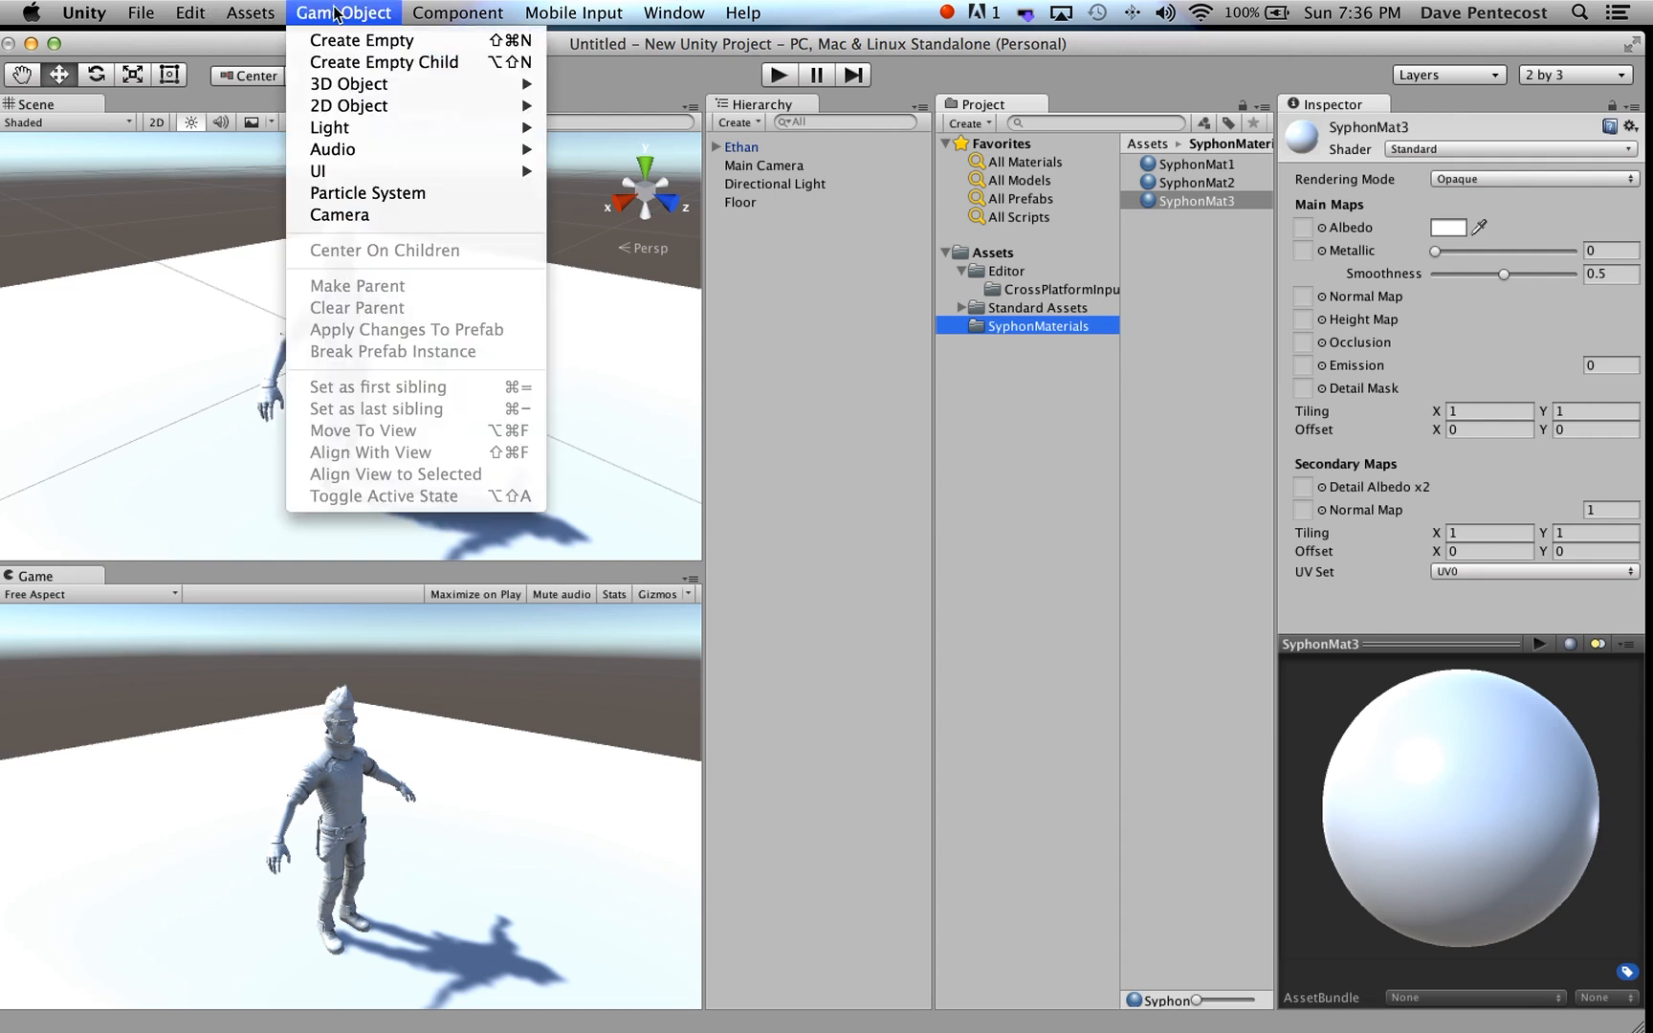
mouse_move(249, 10)
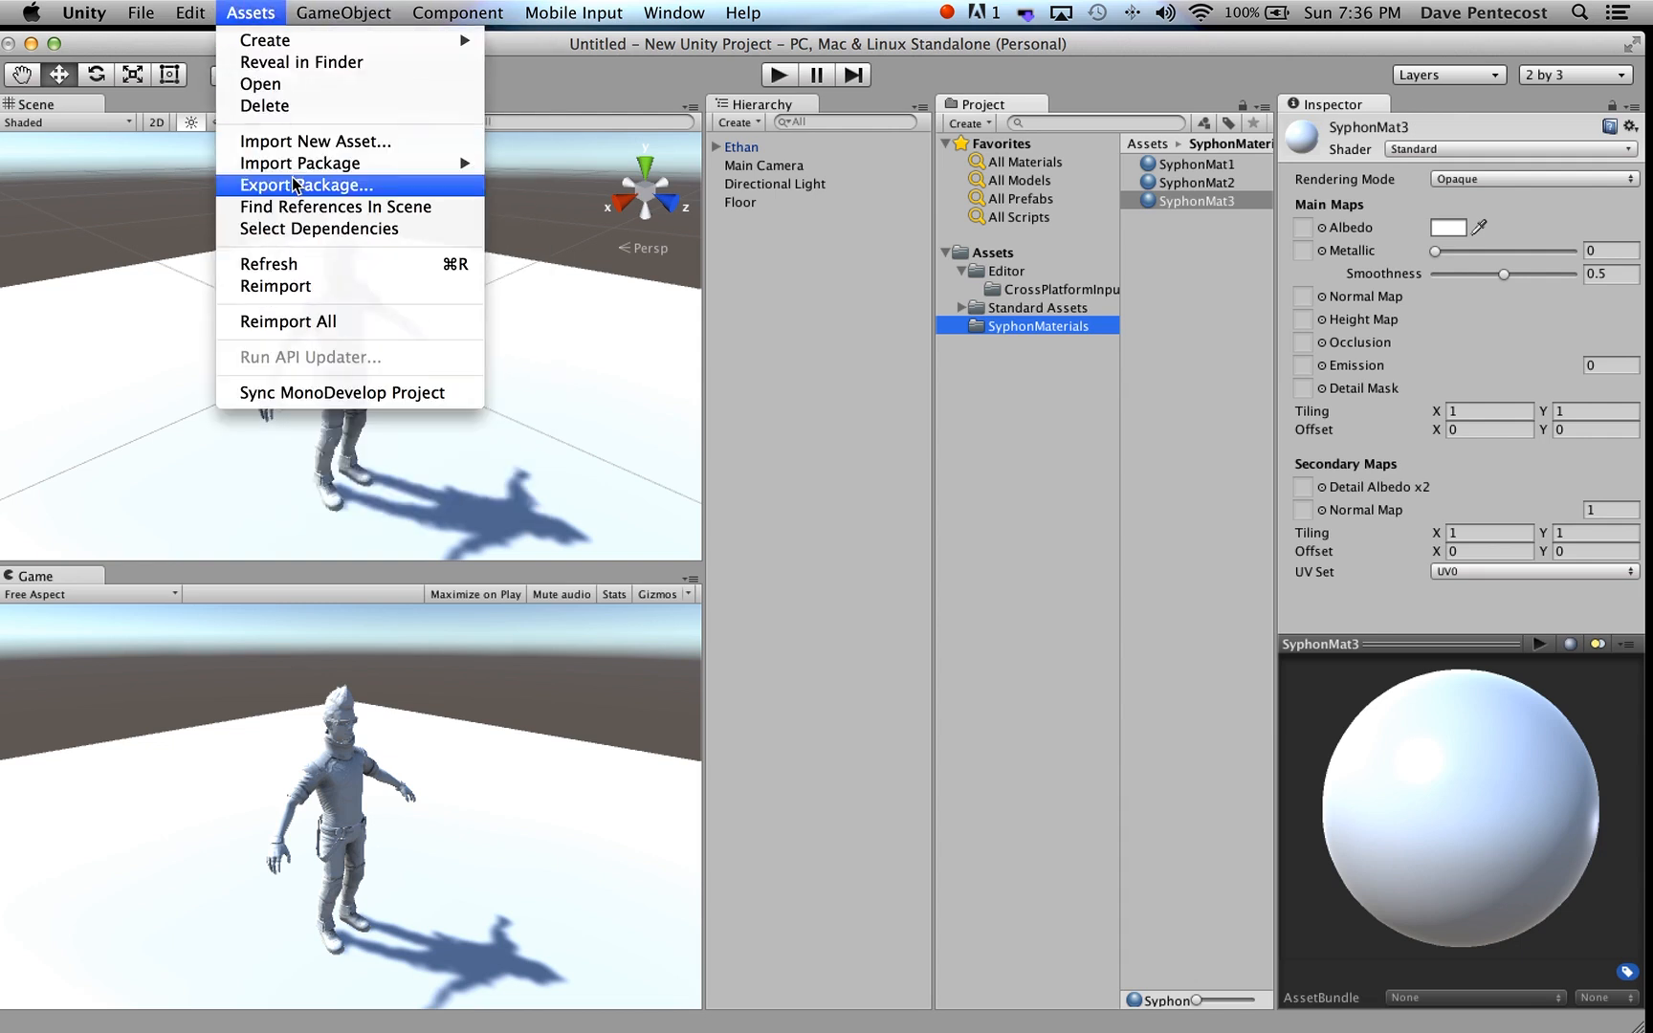
mouse_move(297, 168)
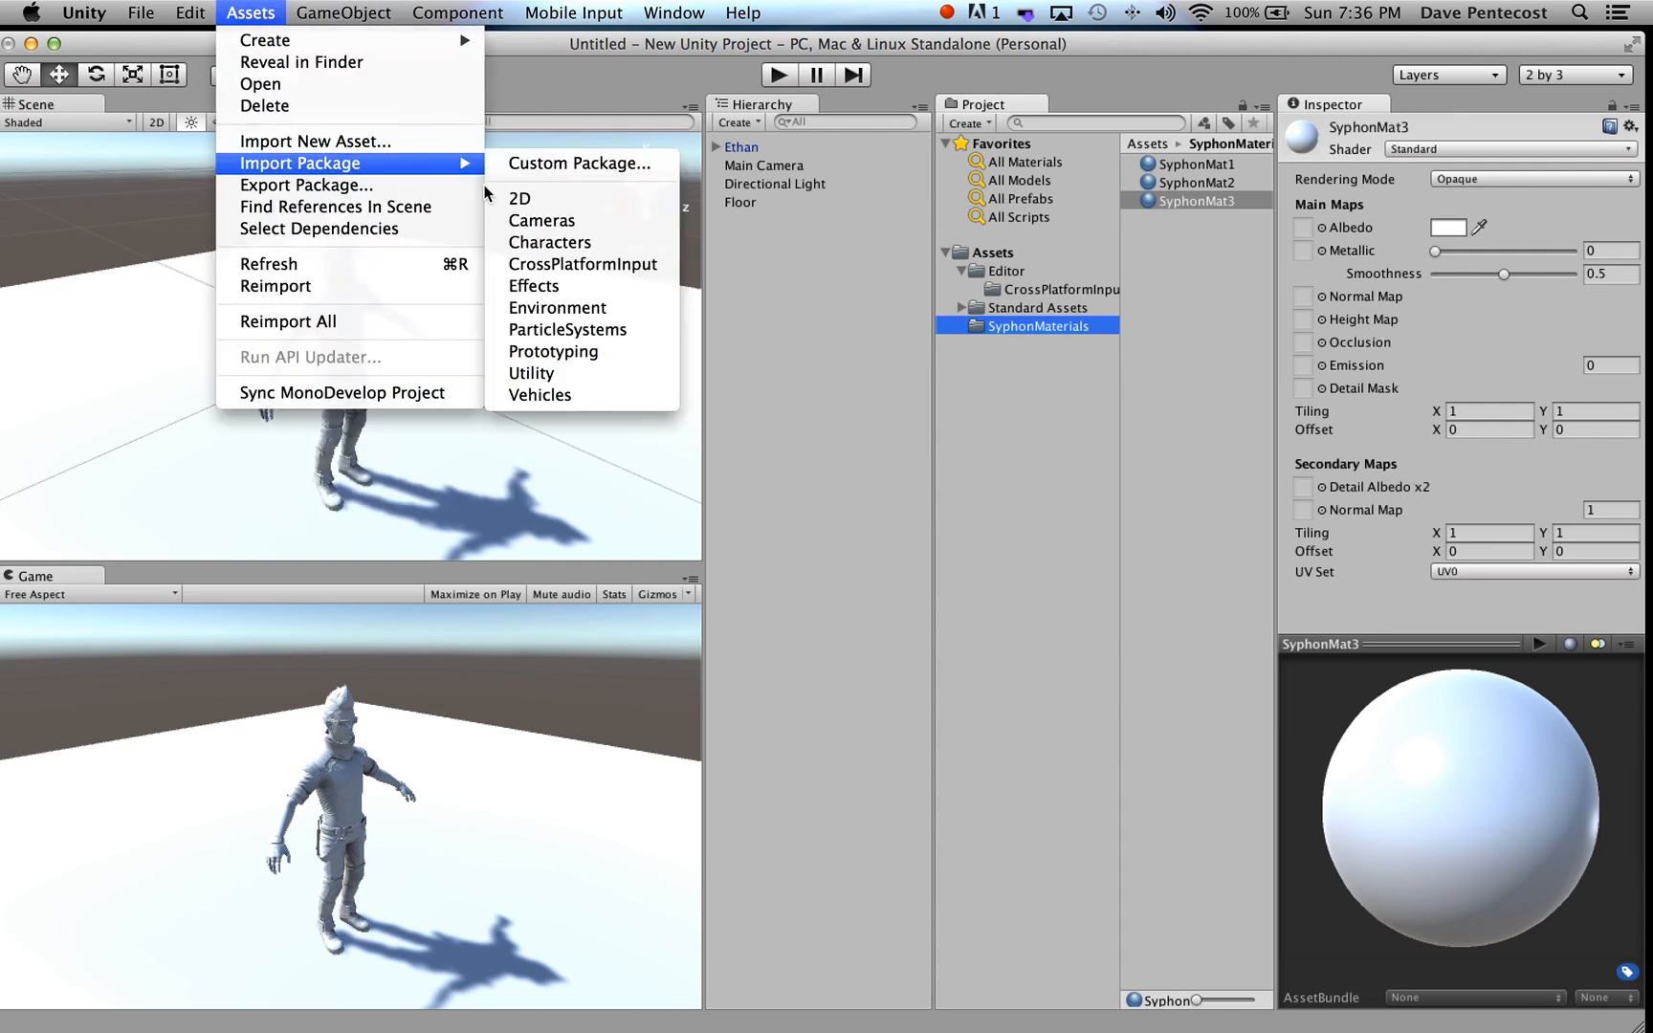
click(549, 165)
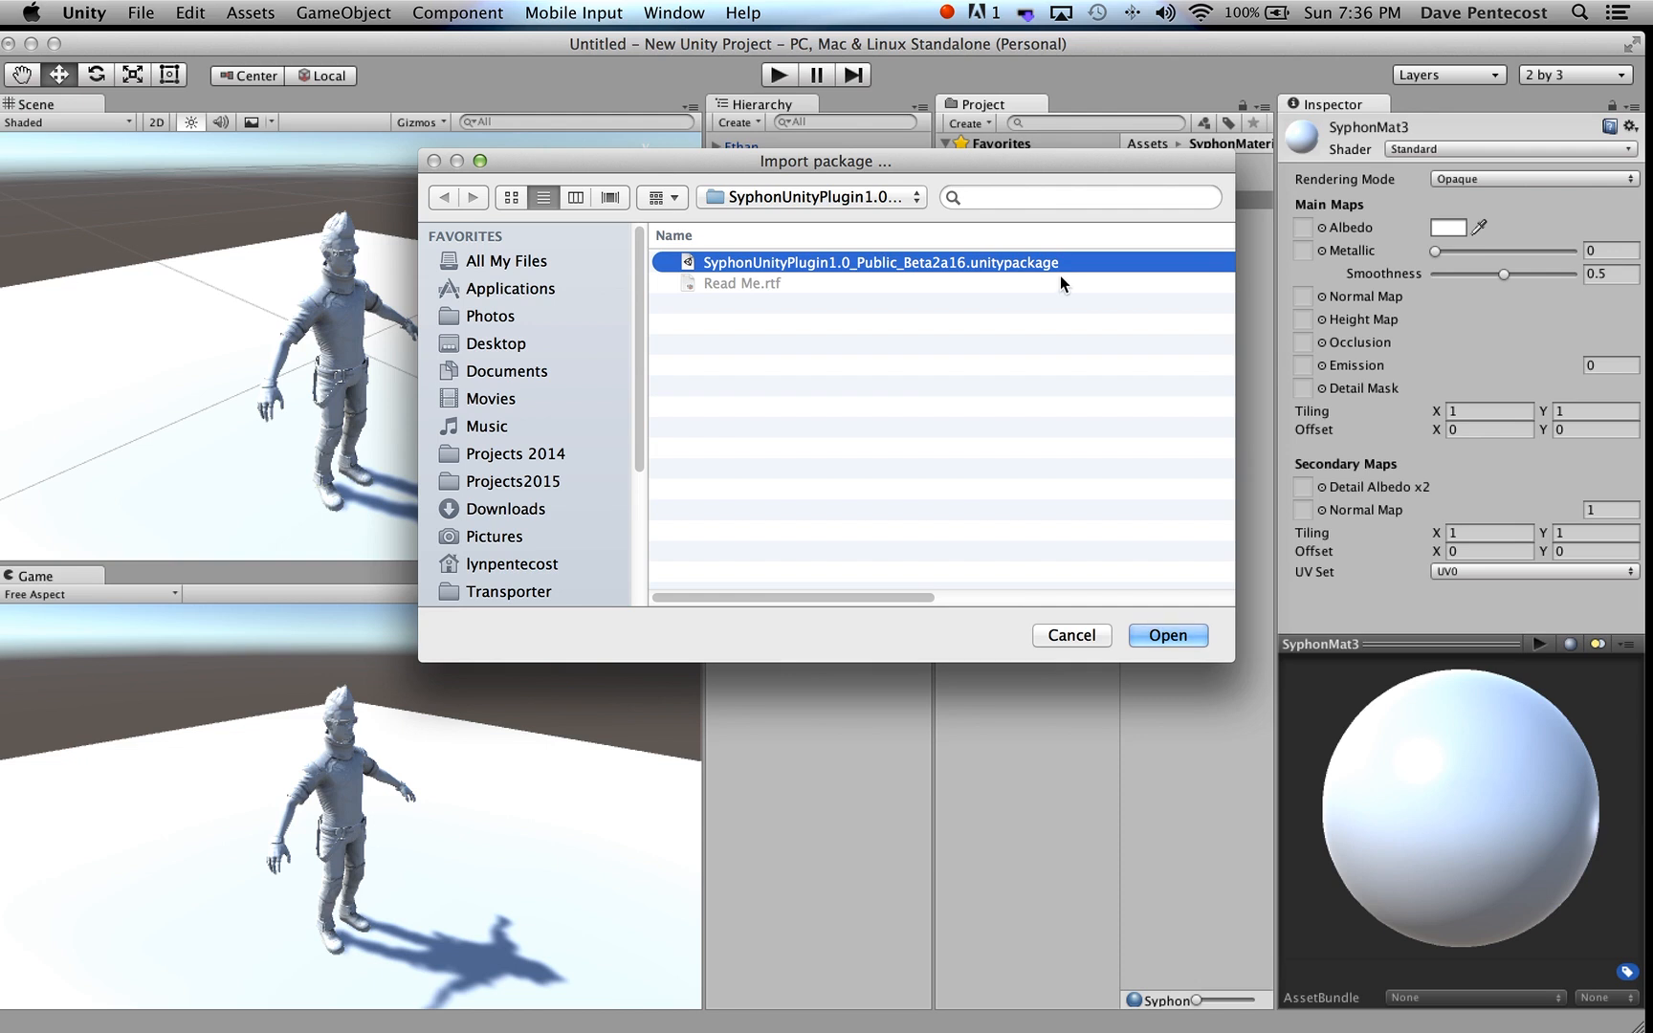
click(1168, 636)
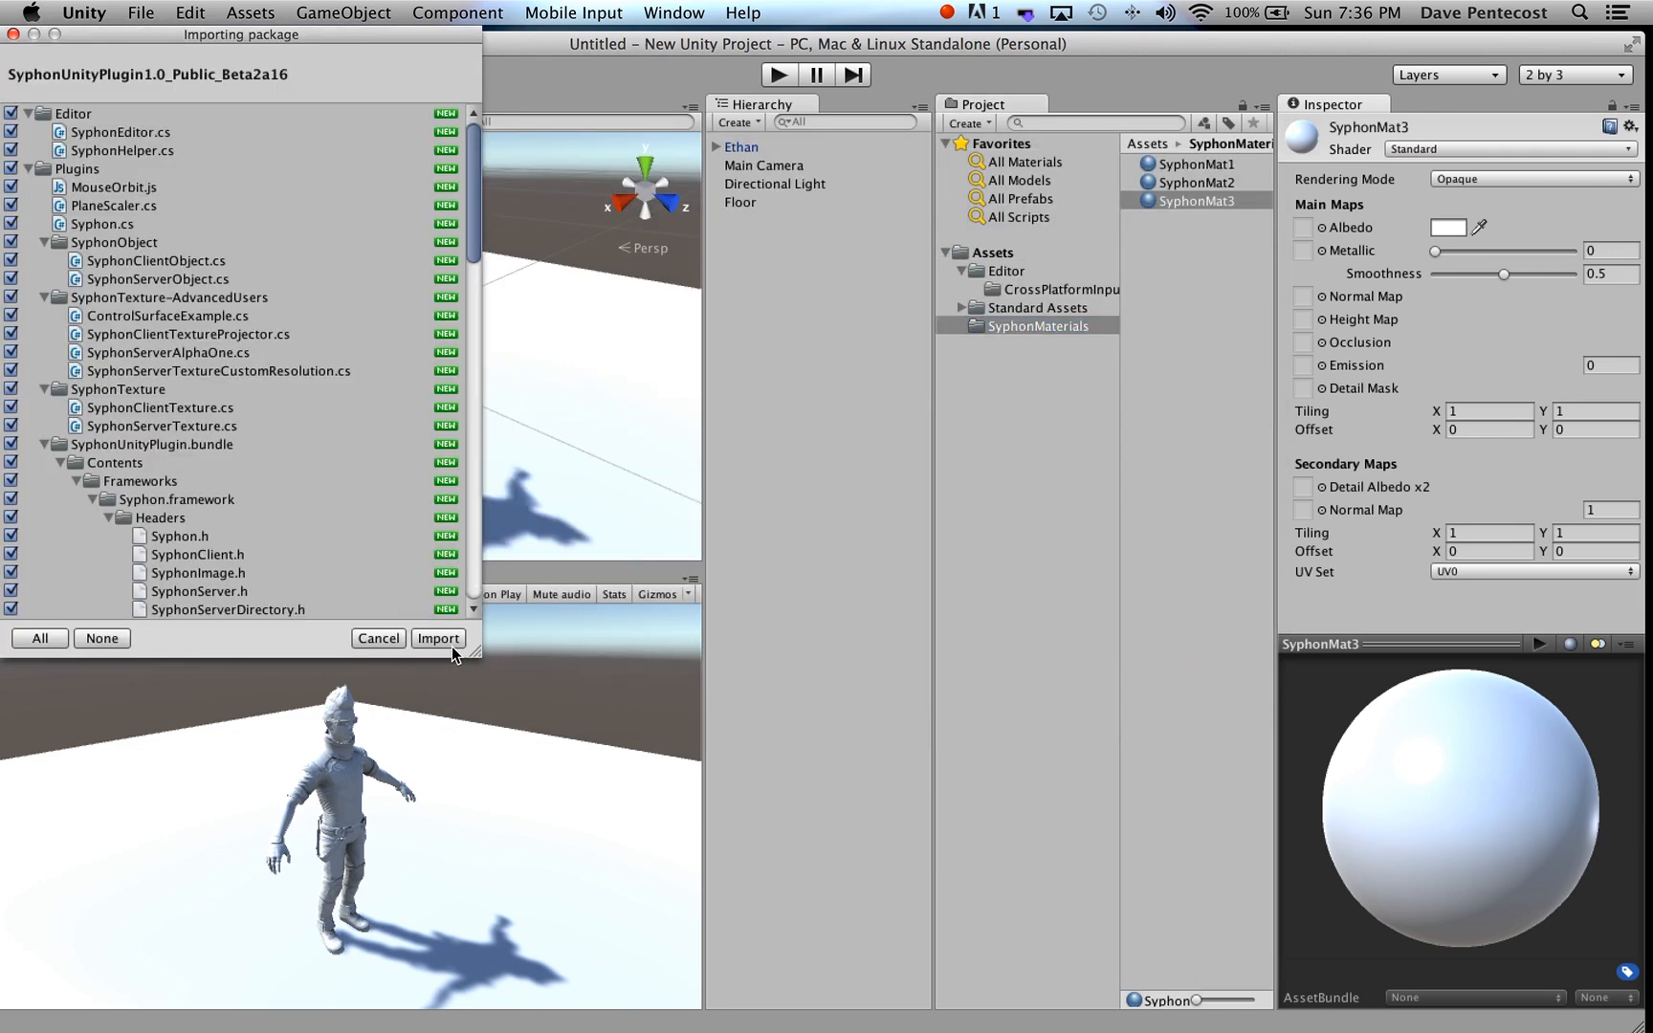
click(438, 638)
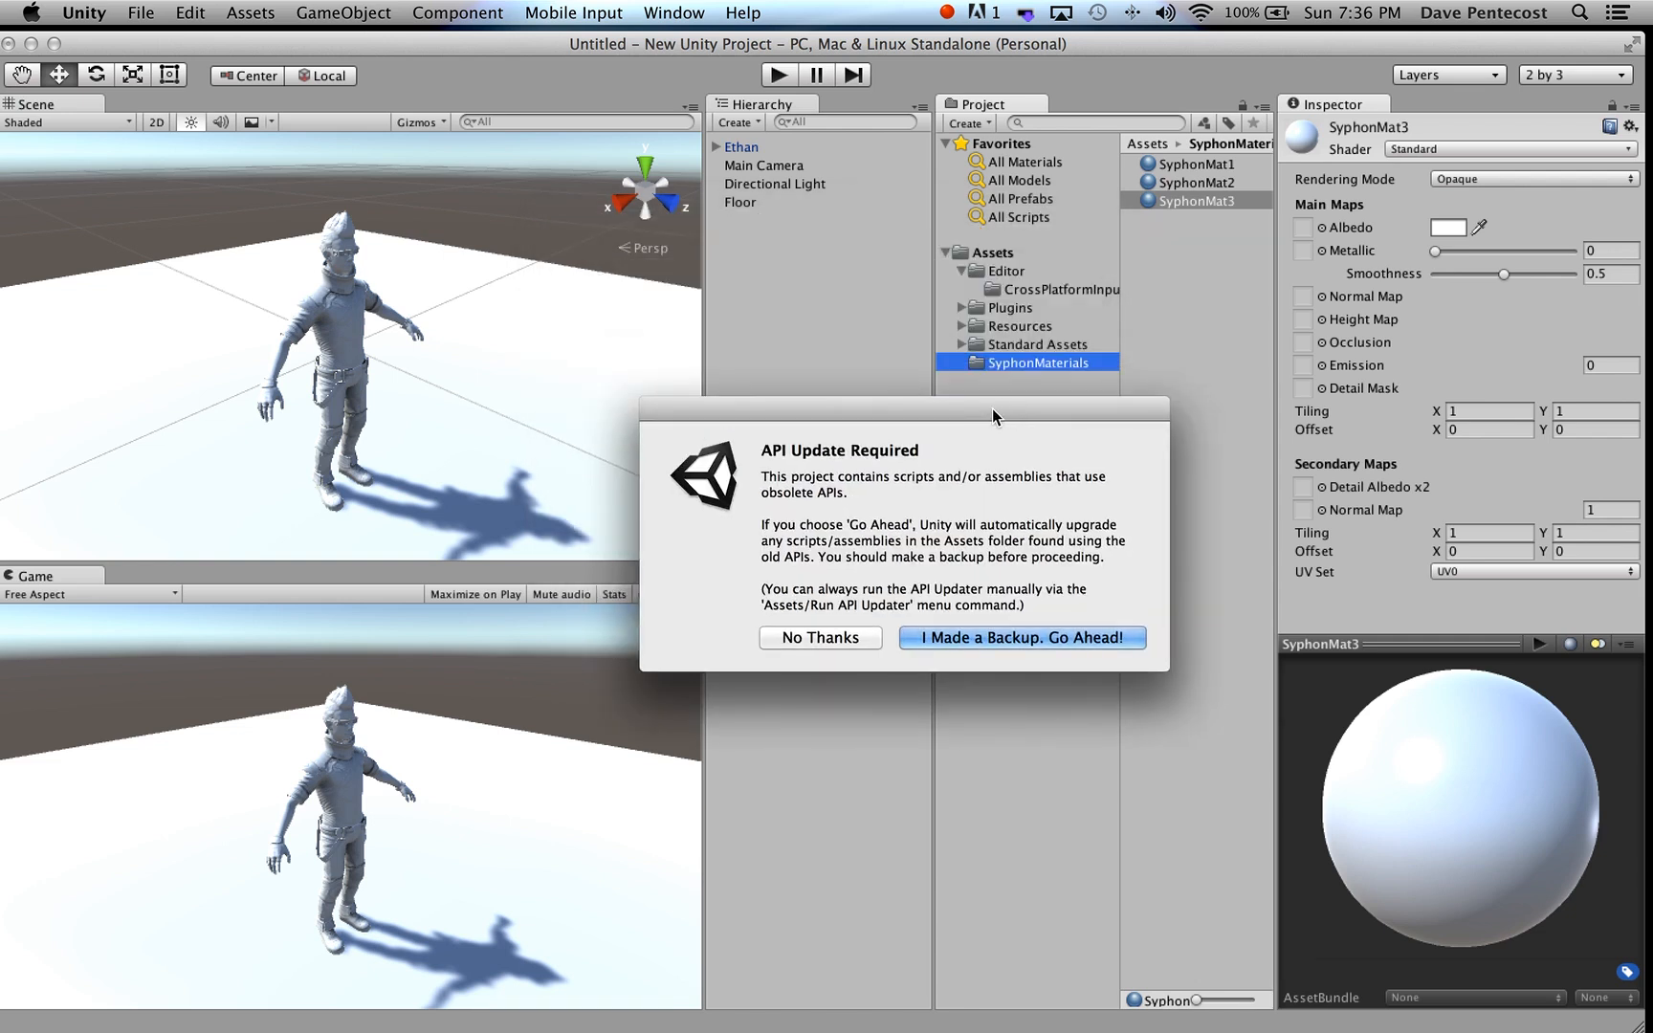
click(1004, 637)
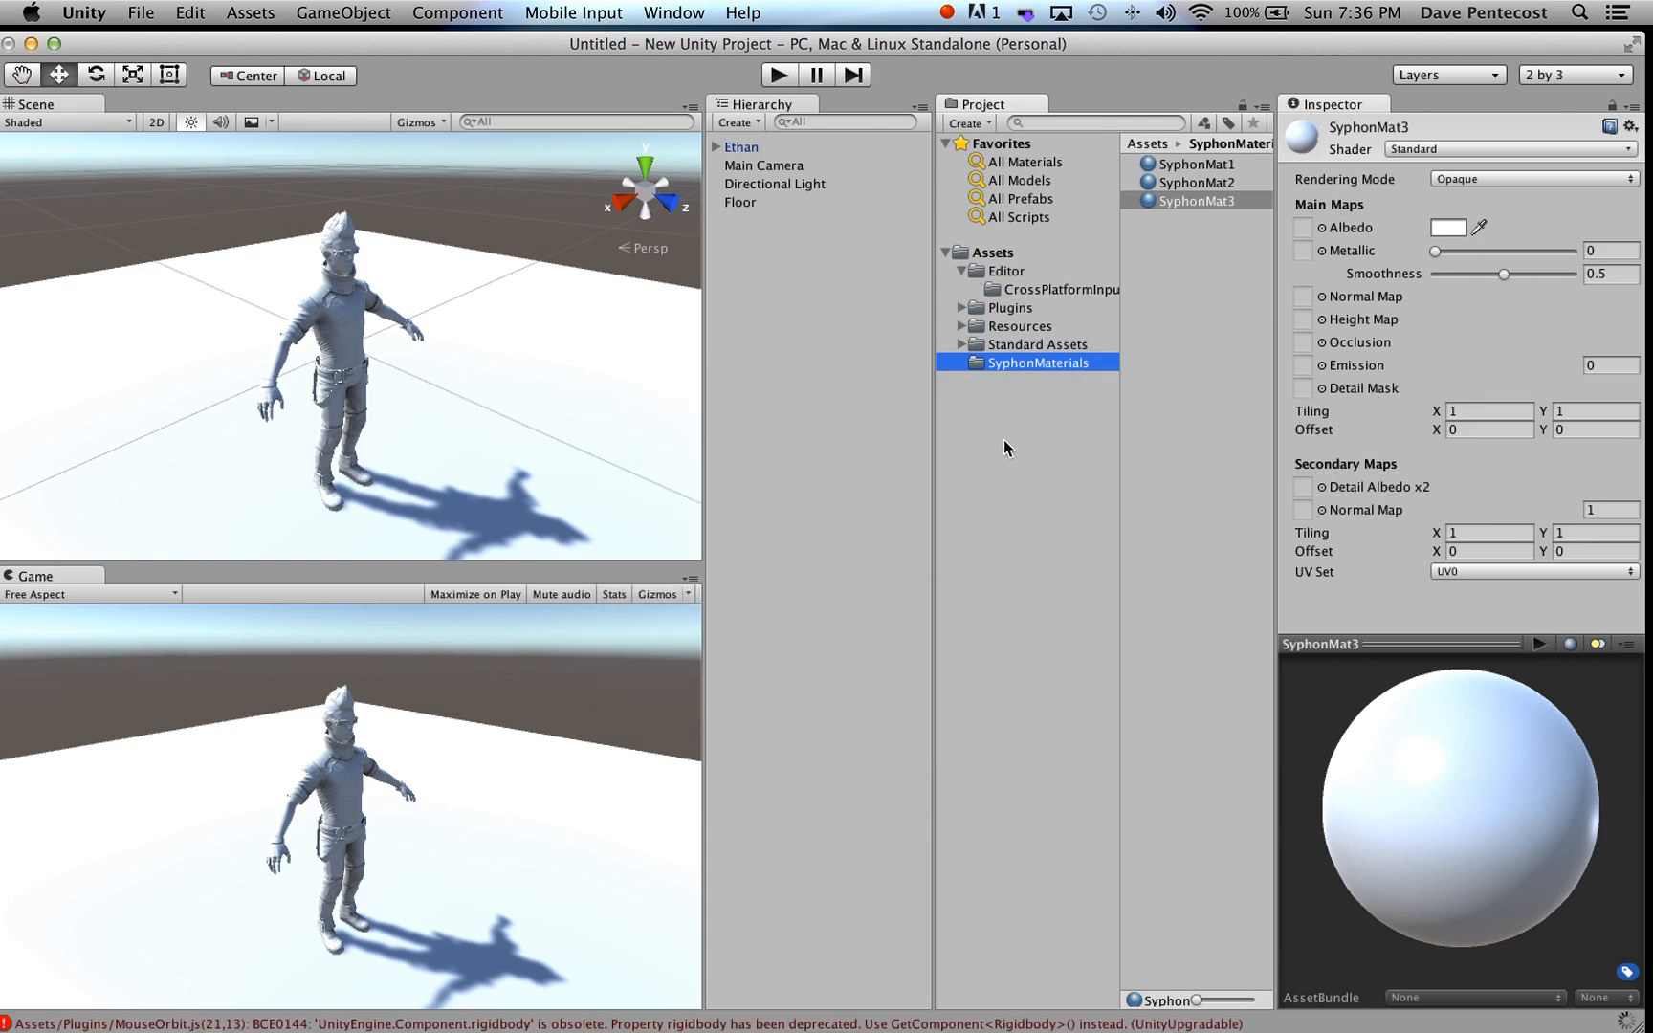
- Examine the shaders in the SyphonShaders folder under Resources and collapse Resources again
click(962, 327)
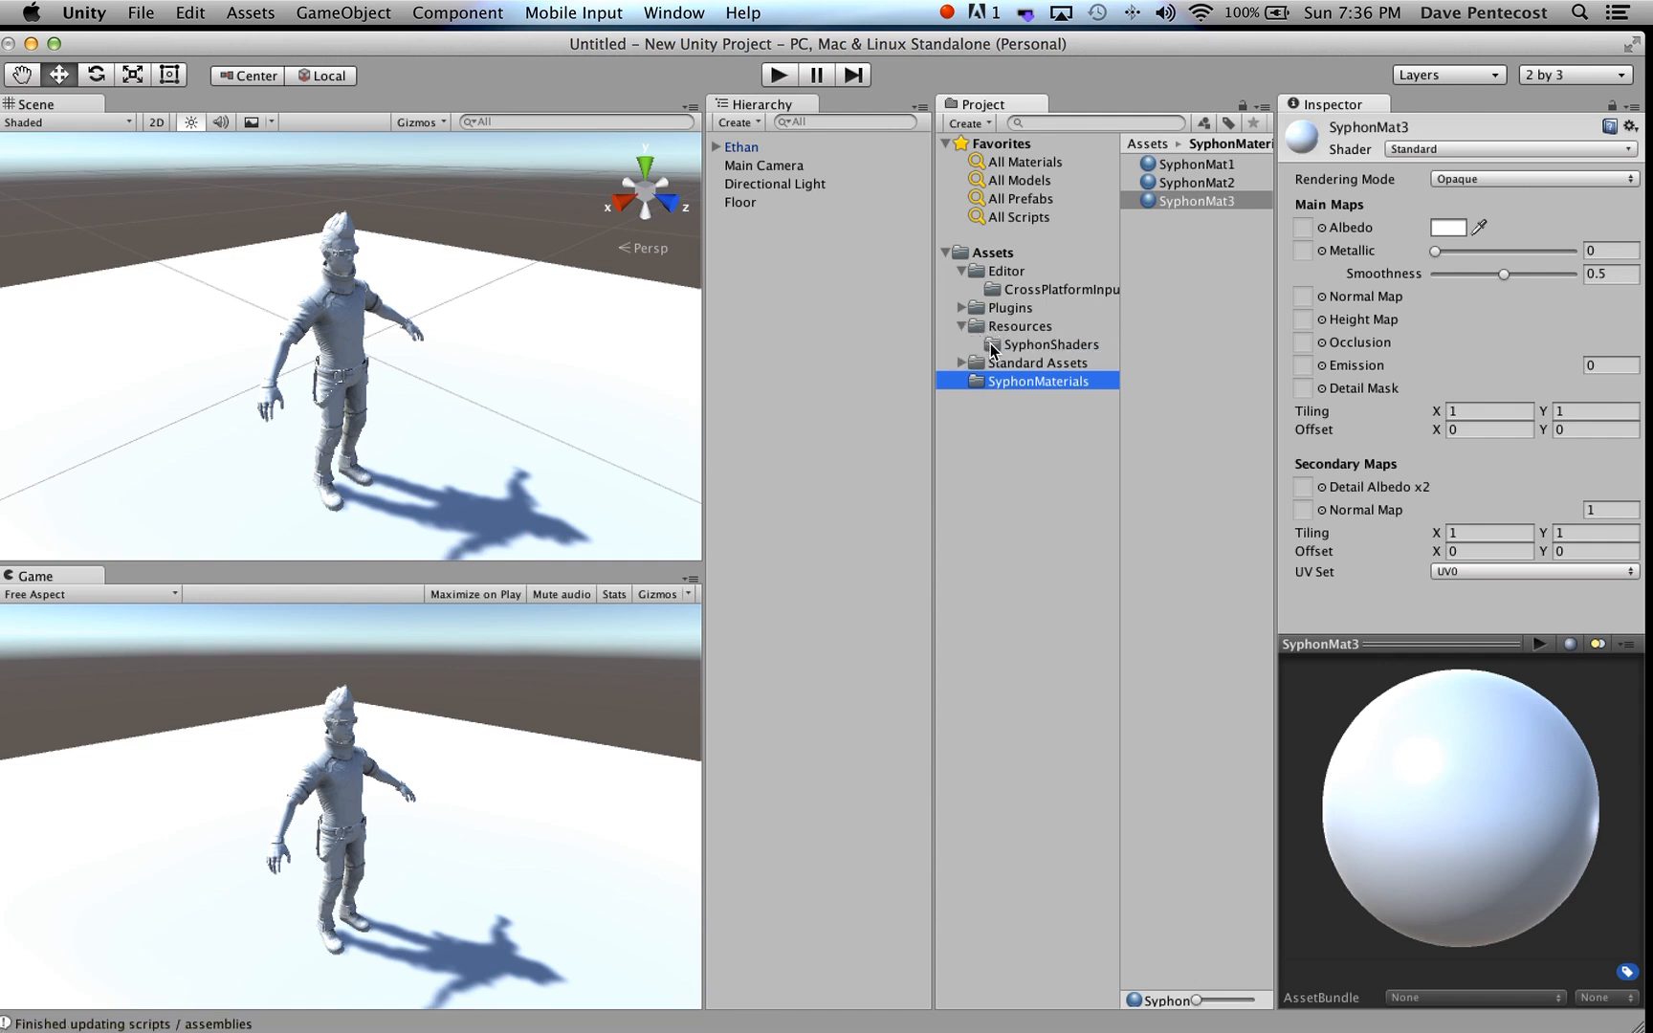
click(993, 347)
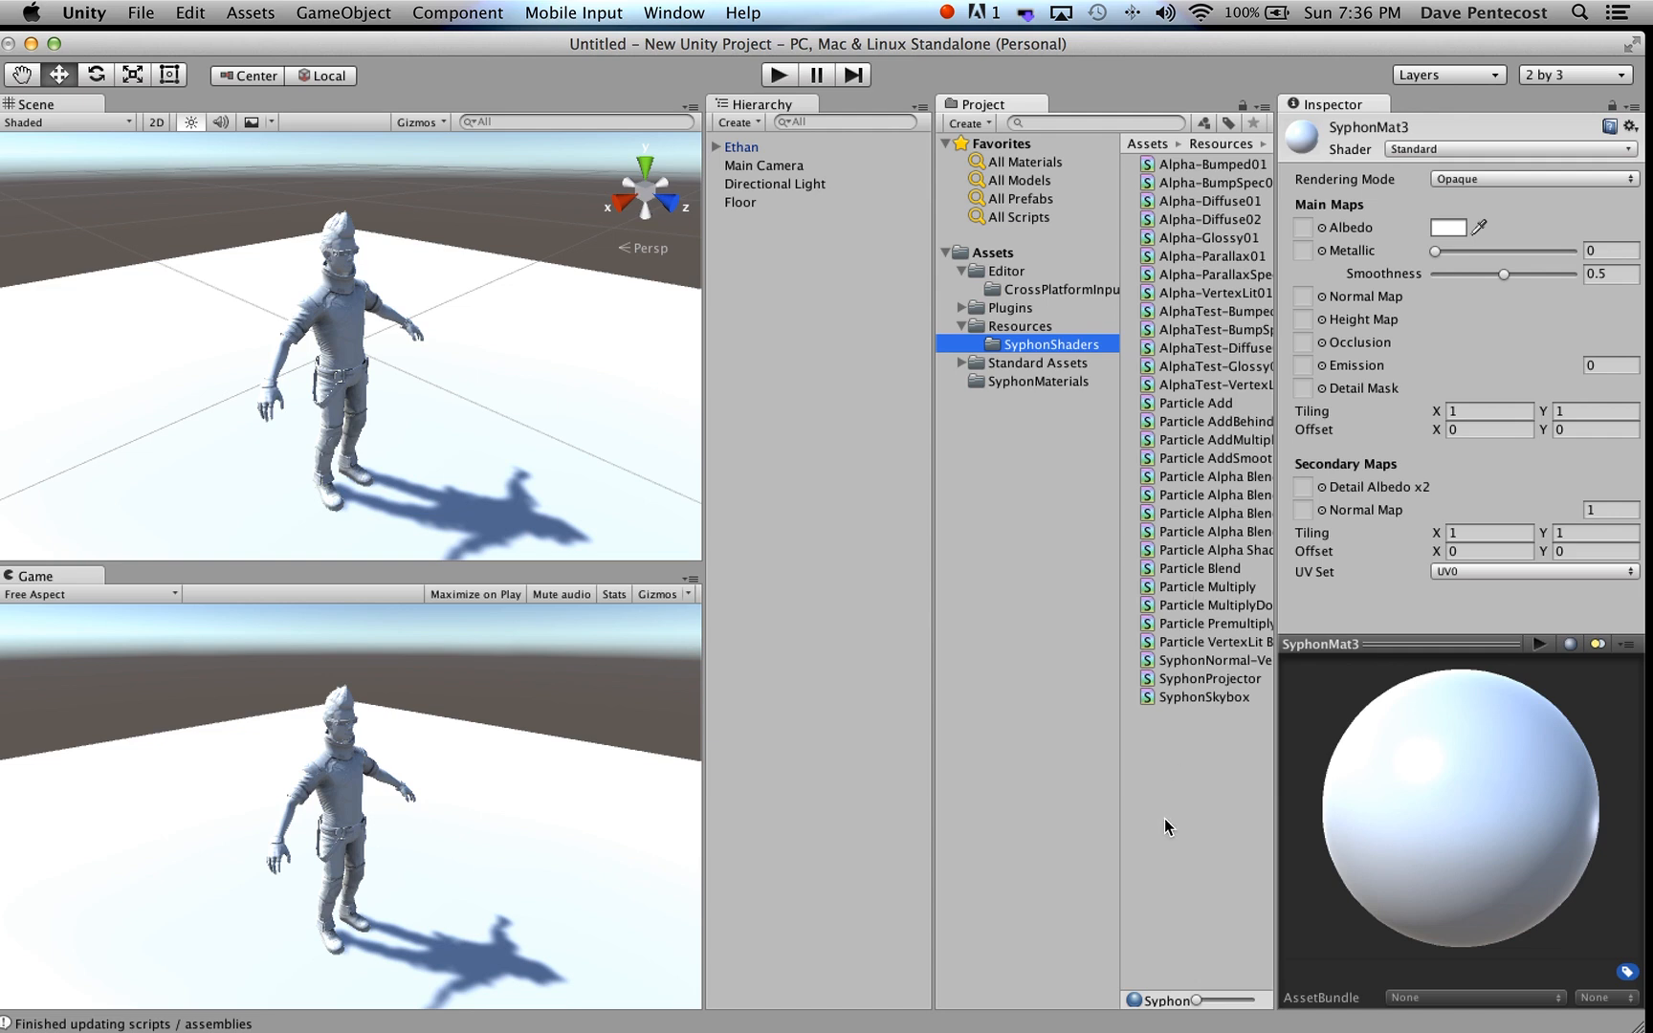
click(962, 327)
- Attach the SyphonServerTexture script from the Plugins' SyphonTexture folder to the Main Camera, widening the project browser to read the script names
click(960, 310)
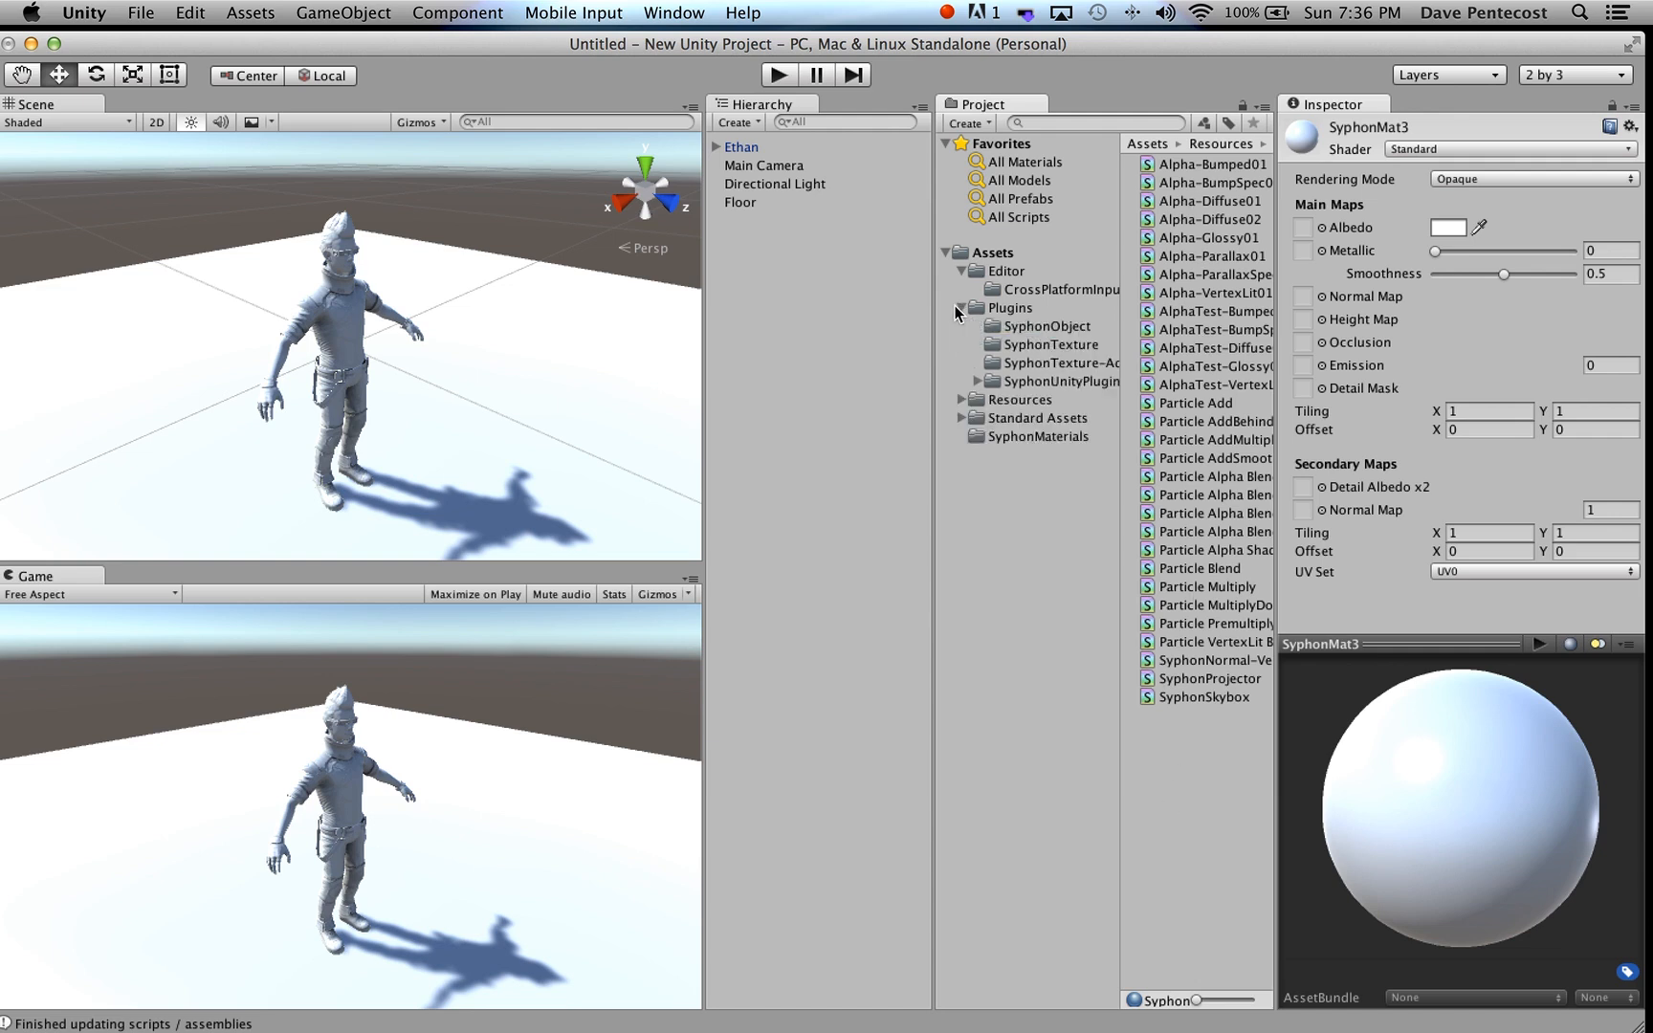
click(1000, 347)
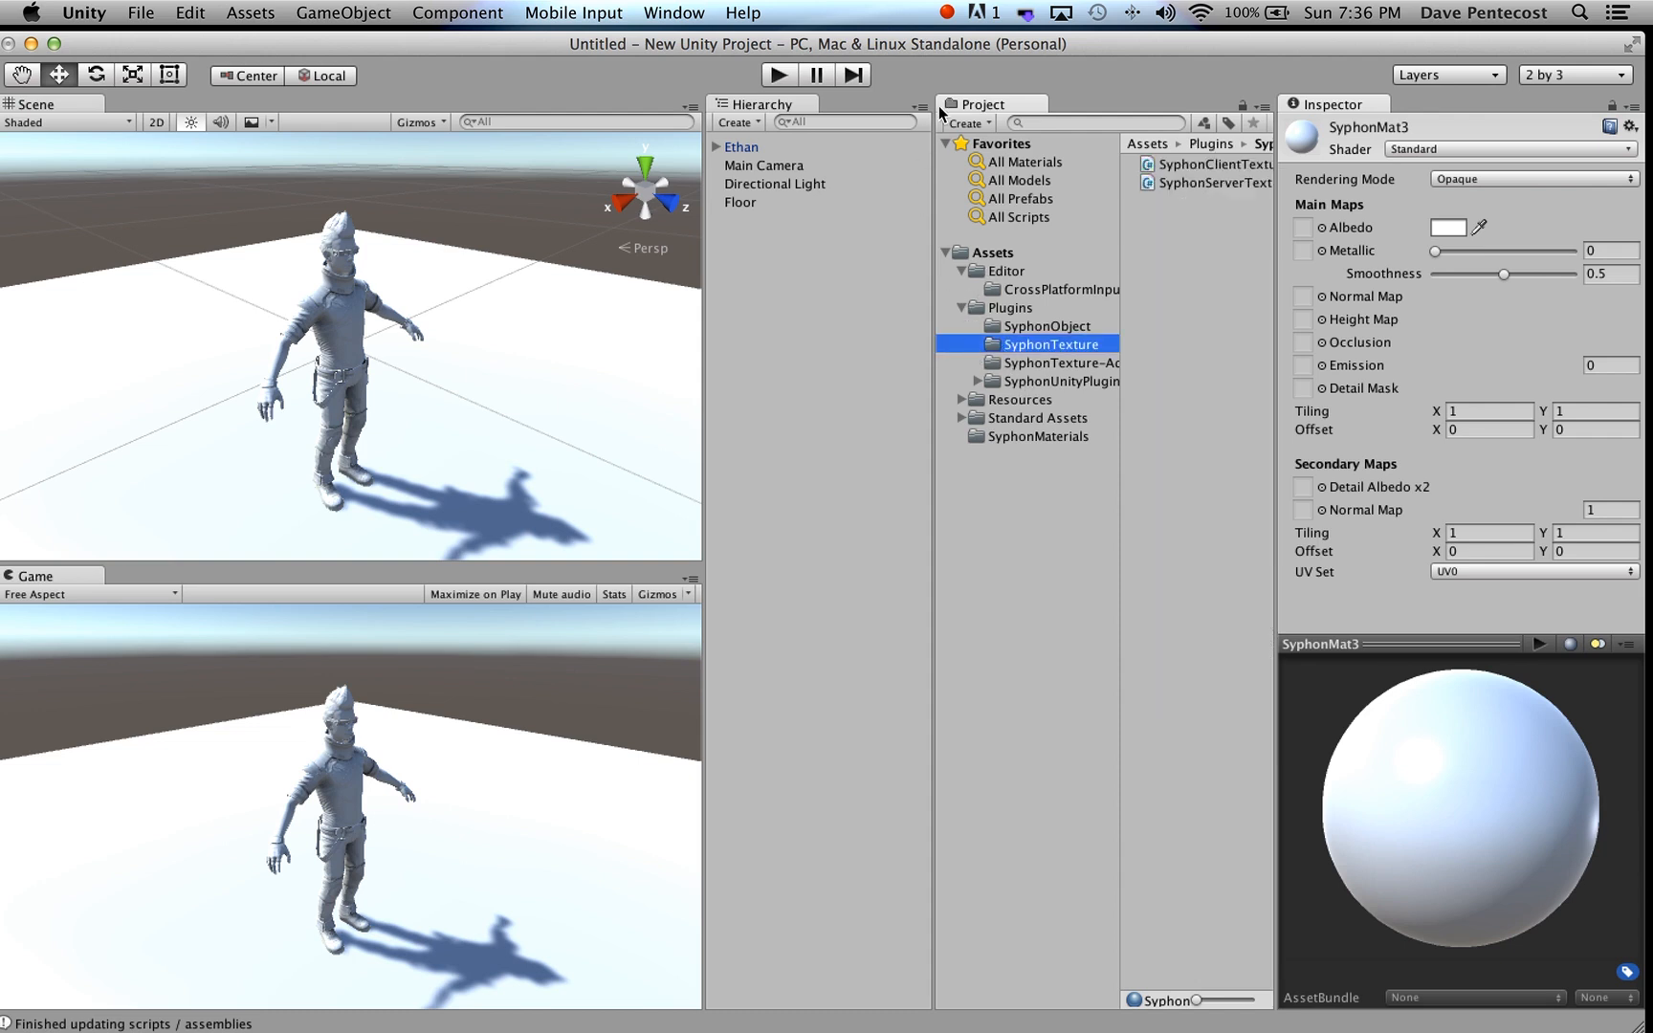
drag(933, 129, 851, 130)
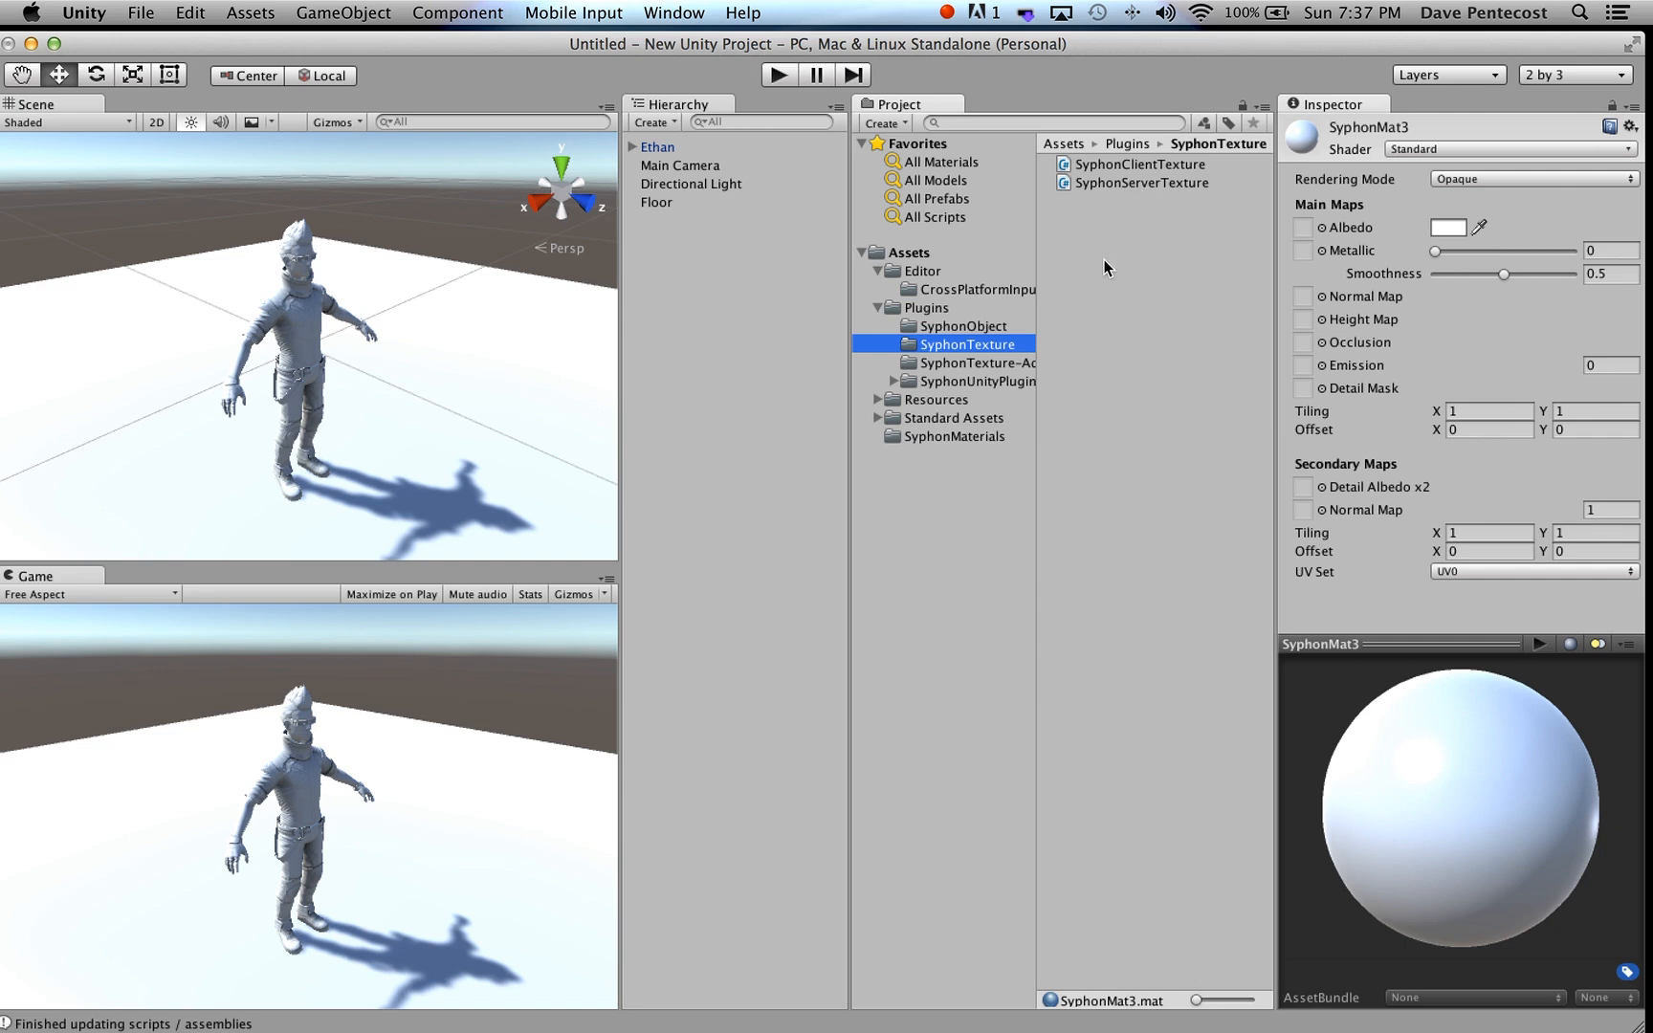
click(664, 168)
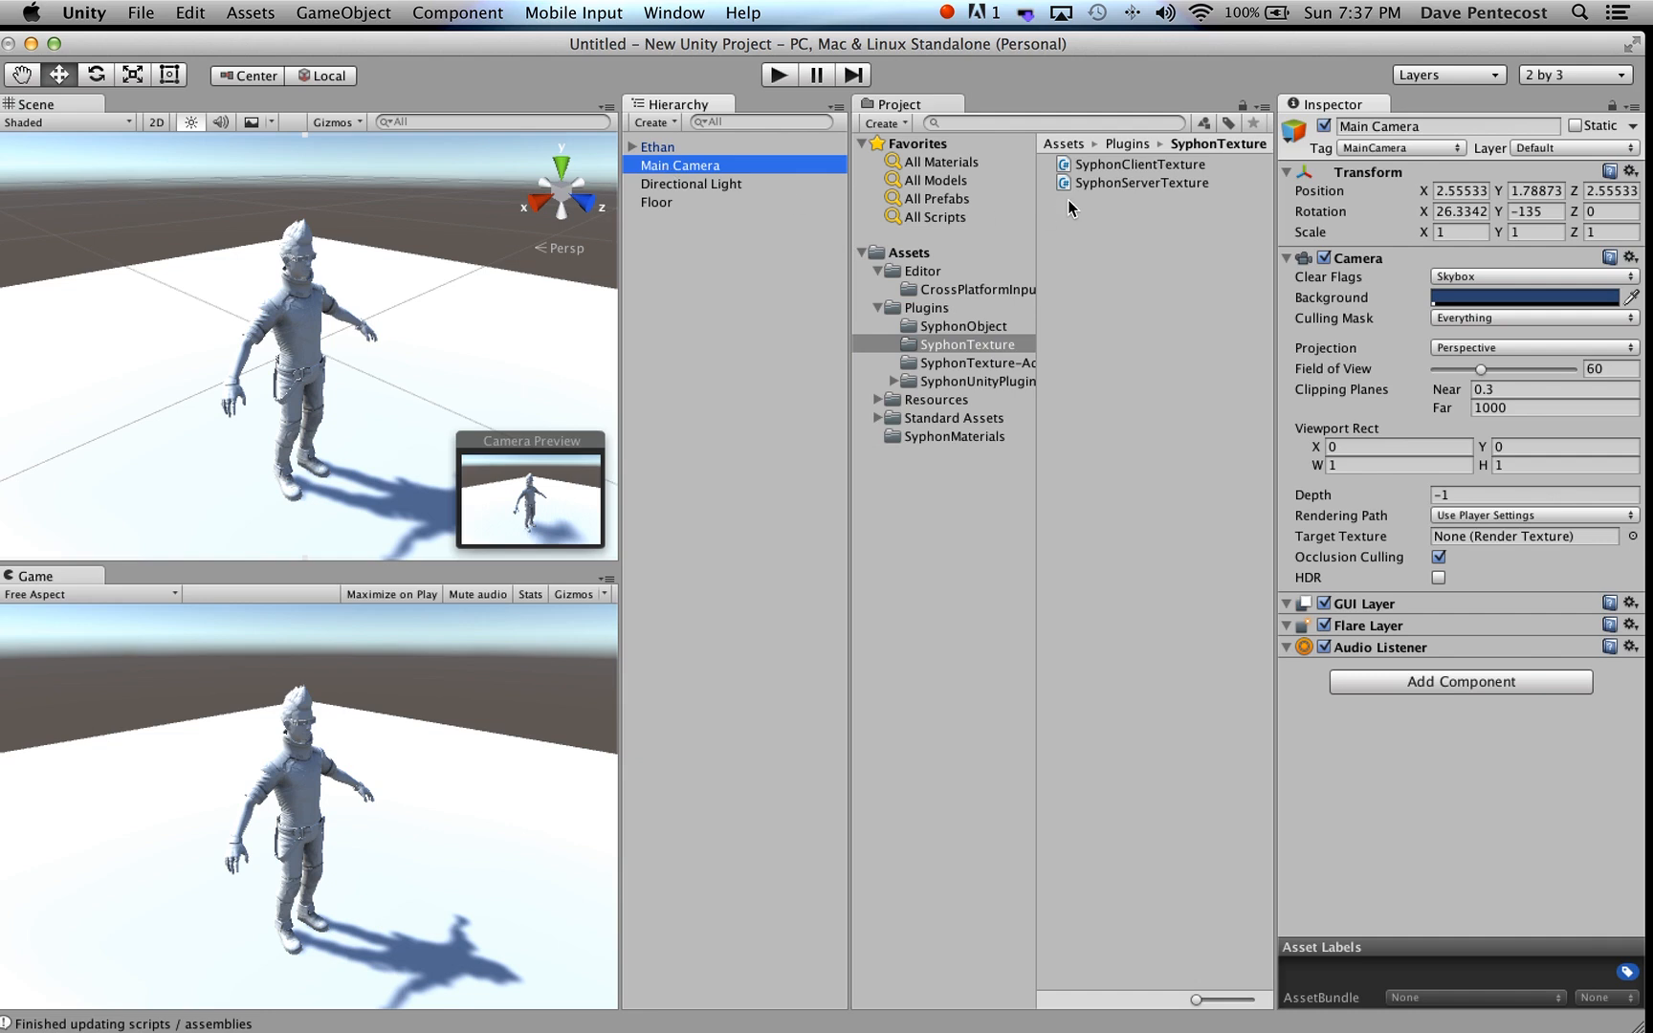
drag(1061, 185, 1411, 779)
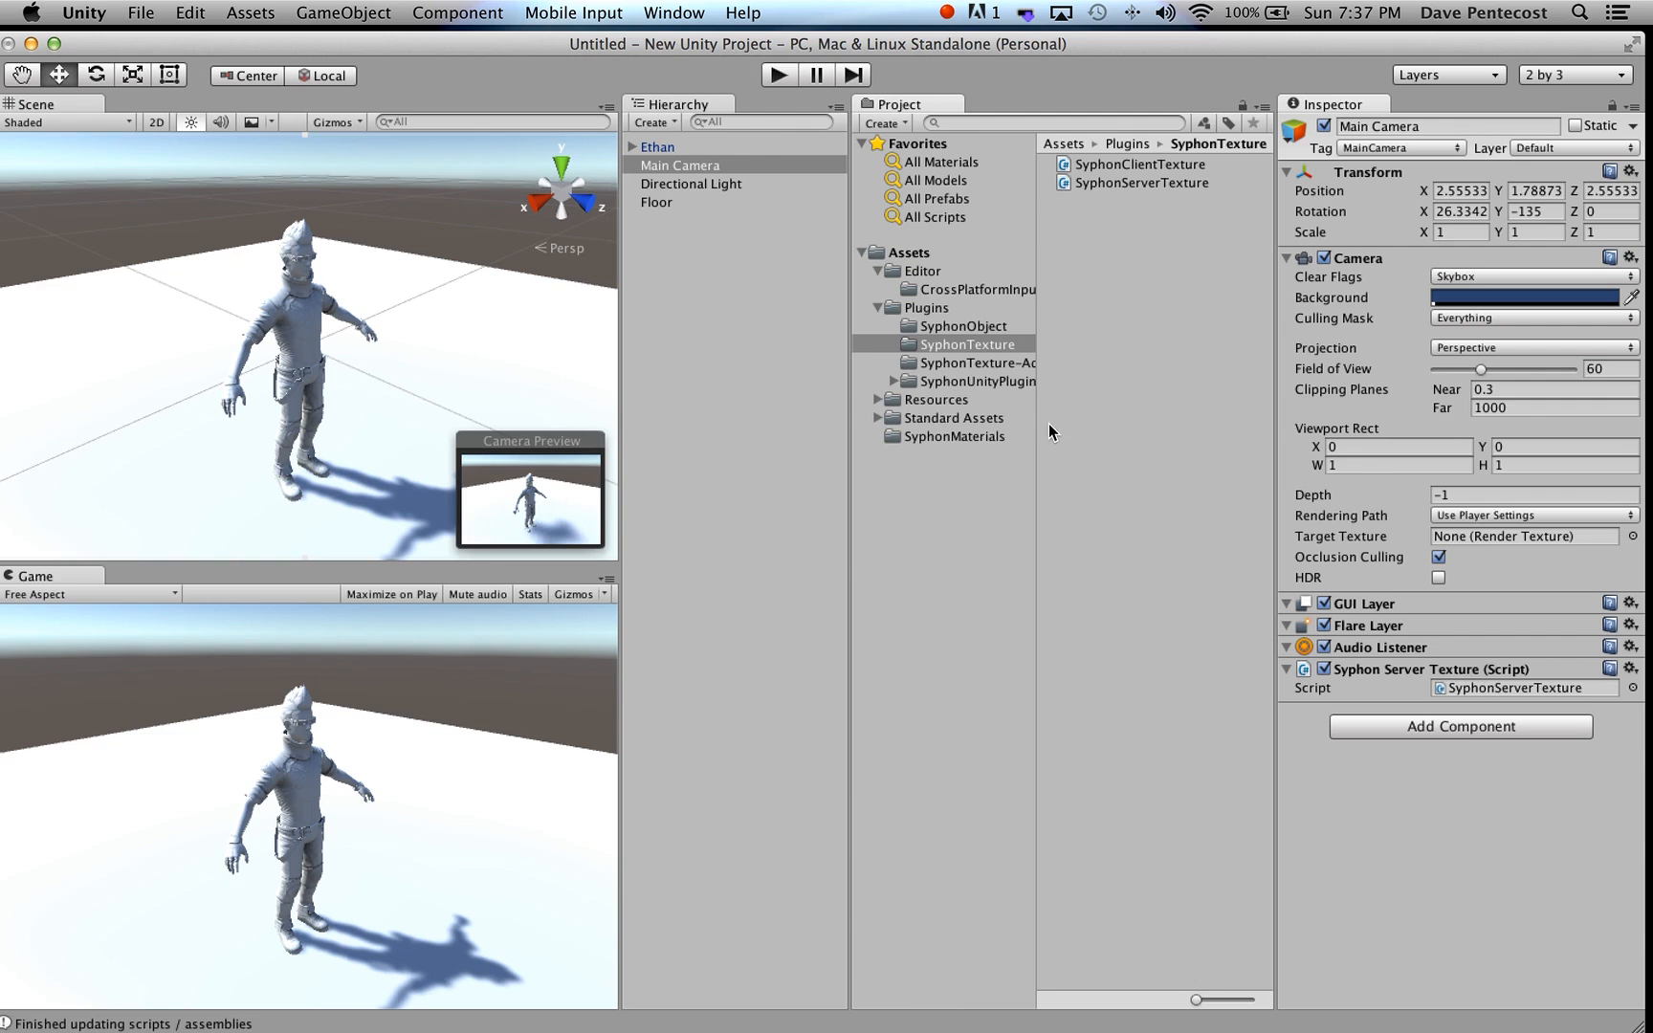
- Attach the SyphonClientTexture script to EthanBody, with client app name VDMX5 and client name Ethan
click(630, 146)
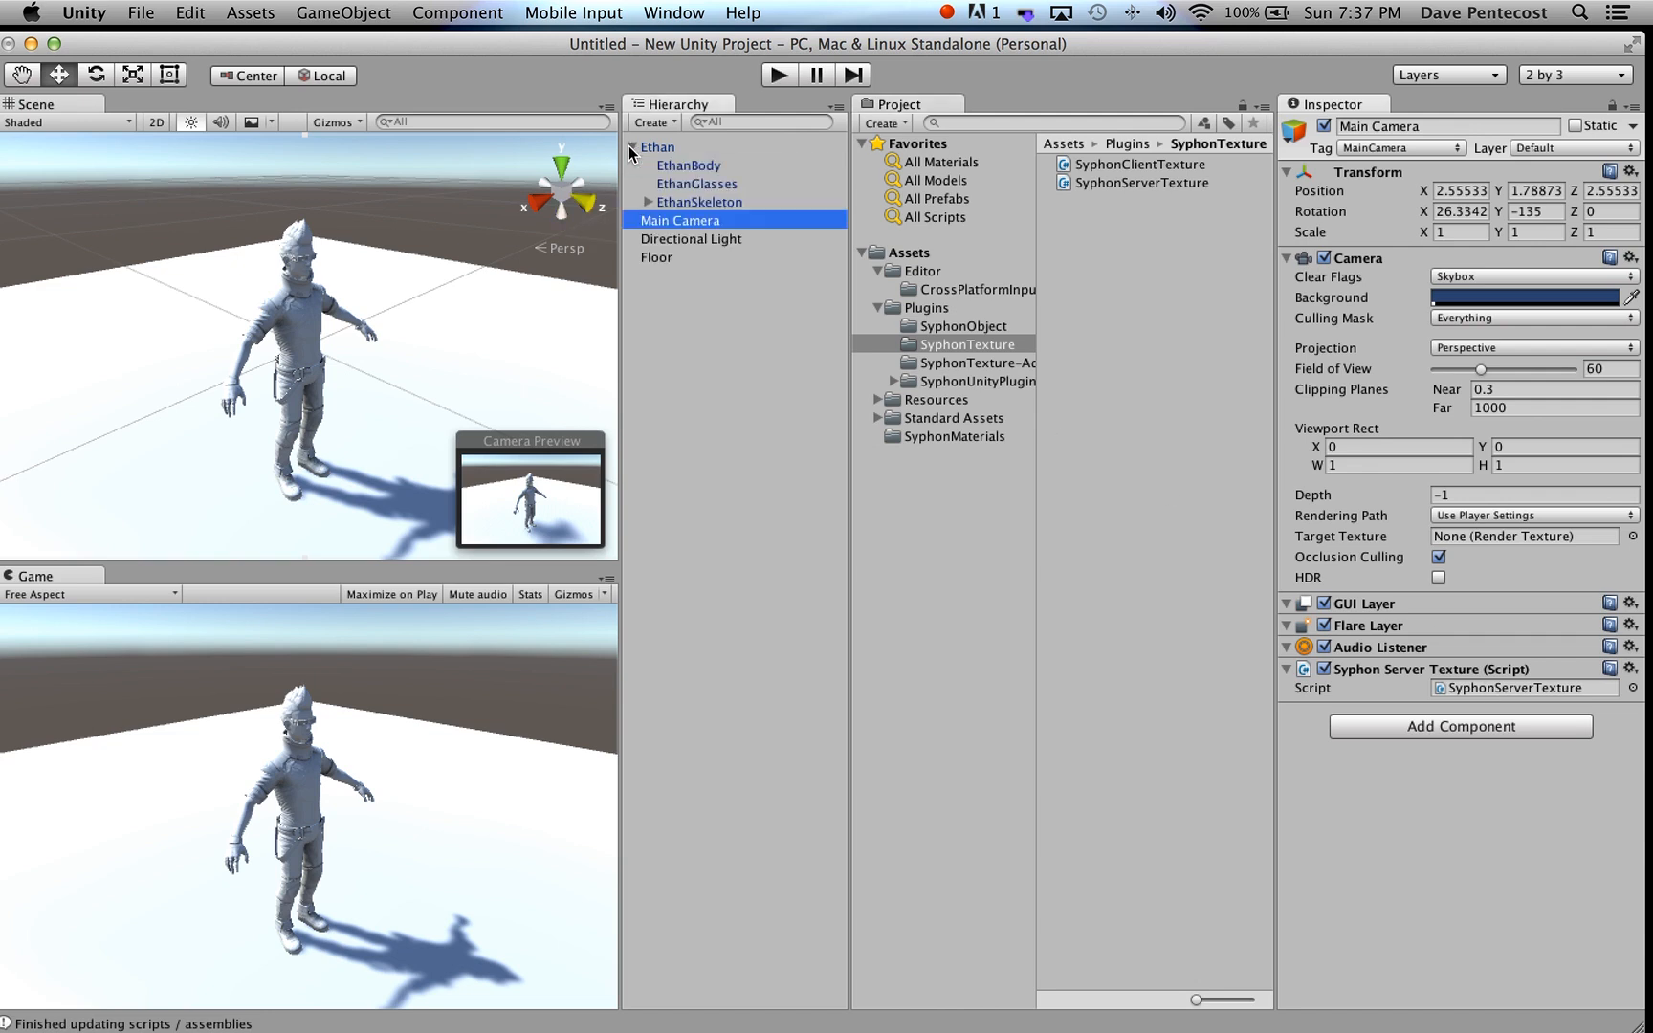
click(680, 166)
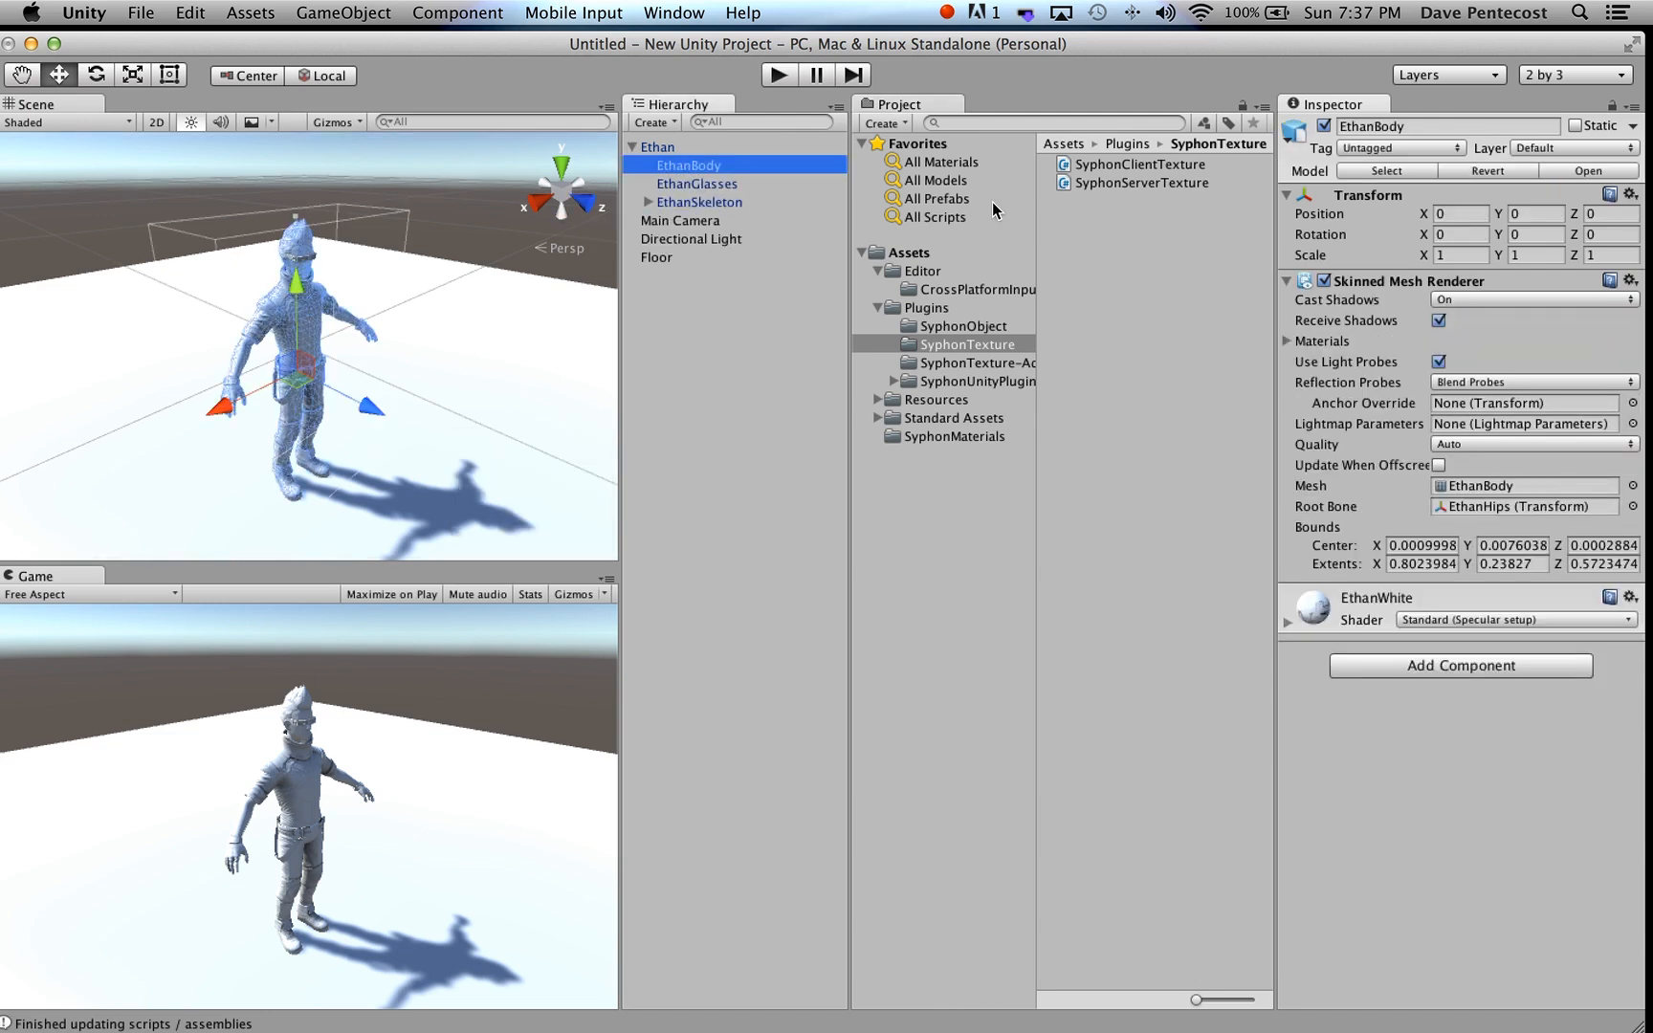
drag(1061, 164, 1441, 749)
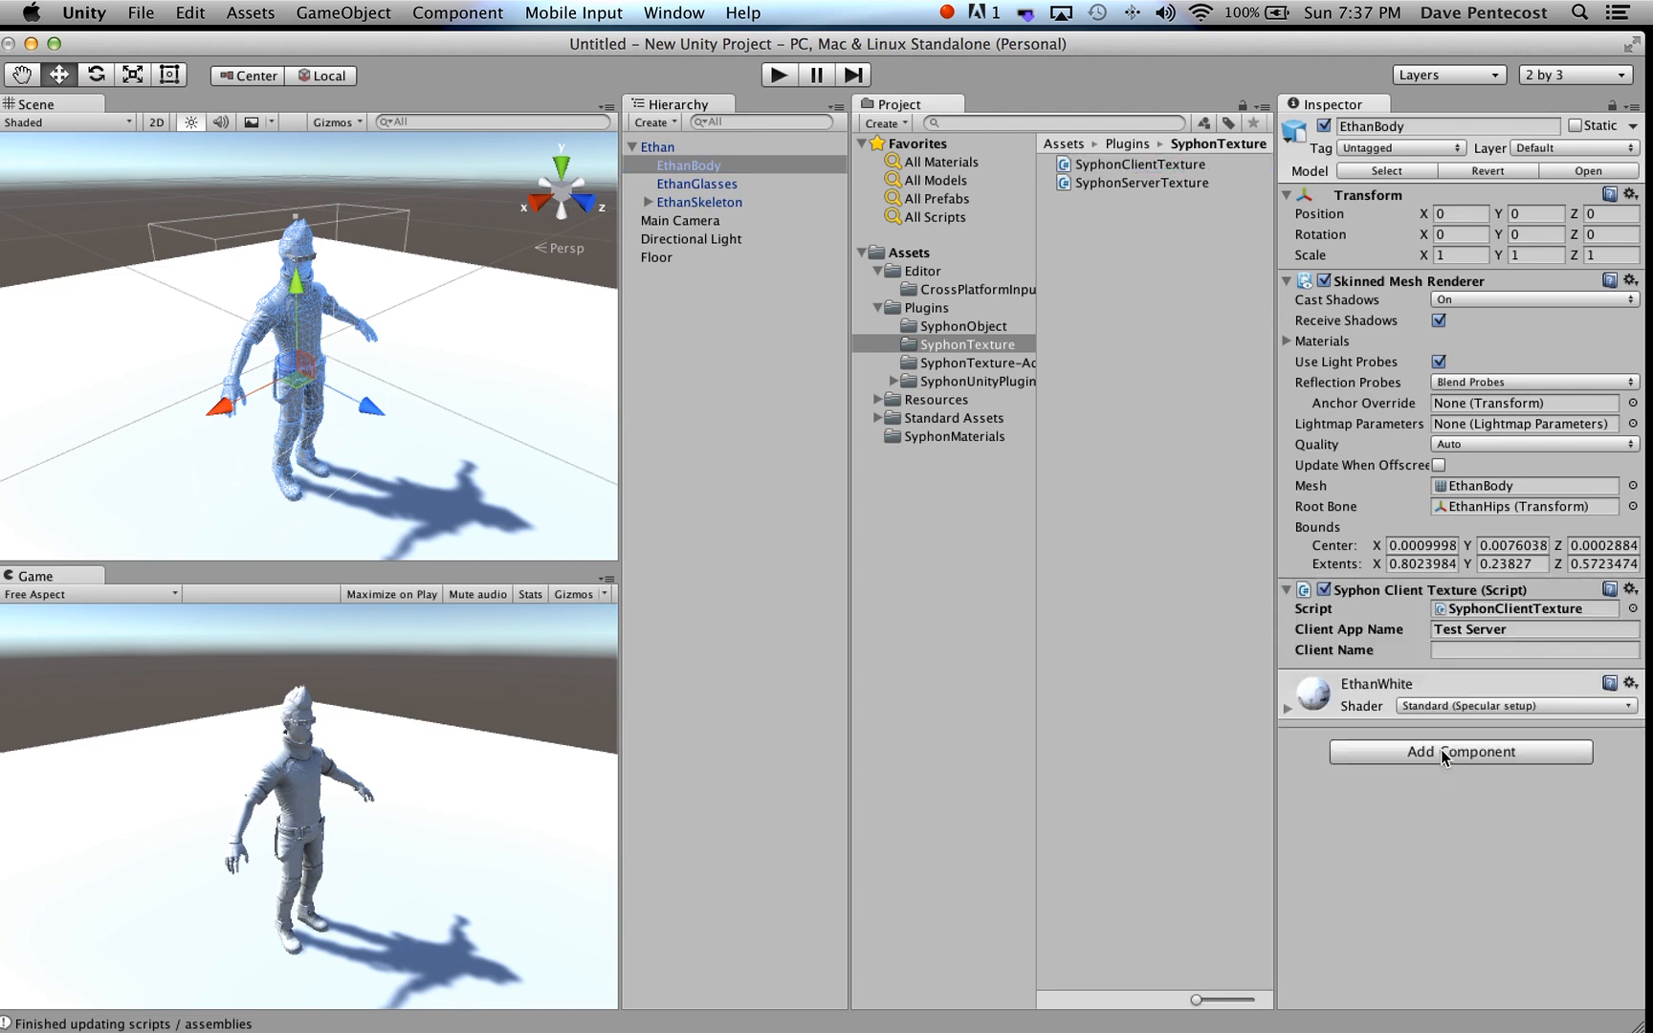
click(1491, 629)
text(VDMX5)
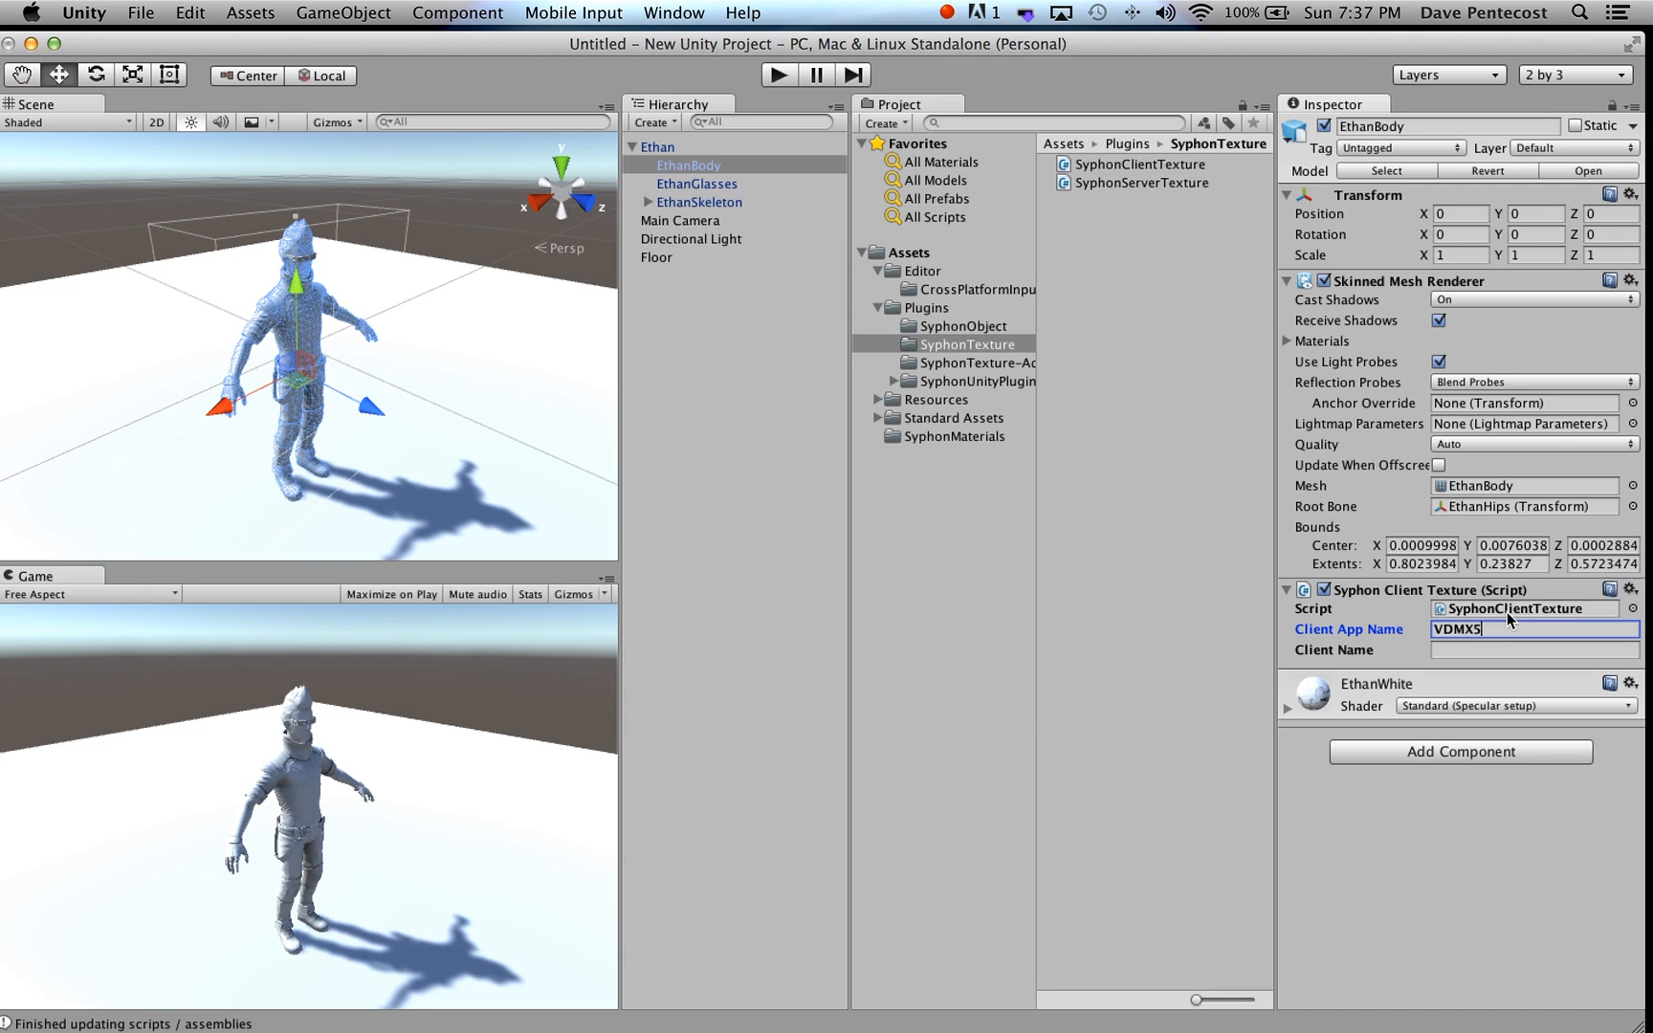
click(1478, 646)
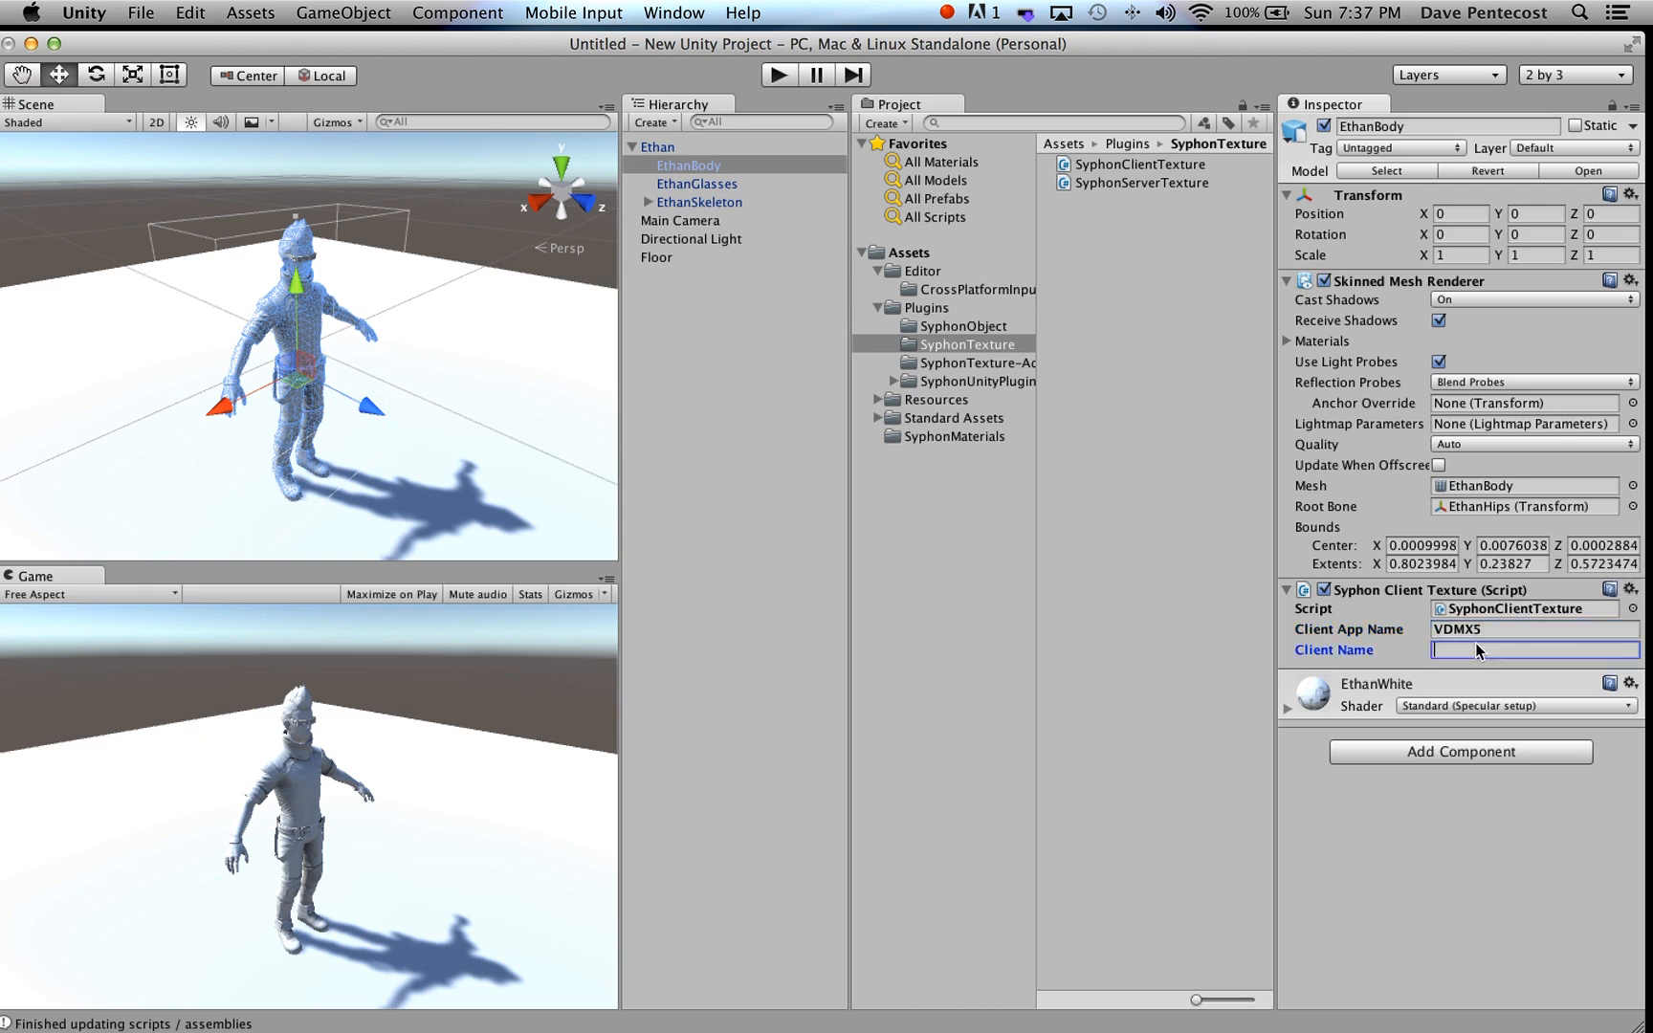
text(Ethan)
- Attach the SyphonClientTexture script to the Floor, with client app name VDMX5 and client name Floor
click(671, 258)
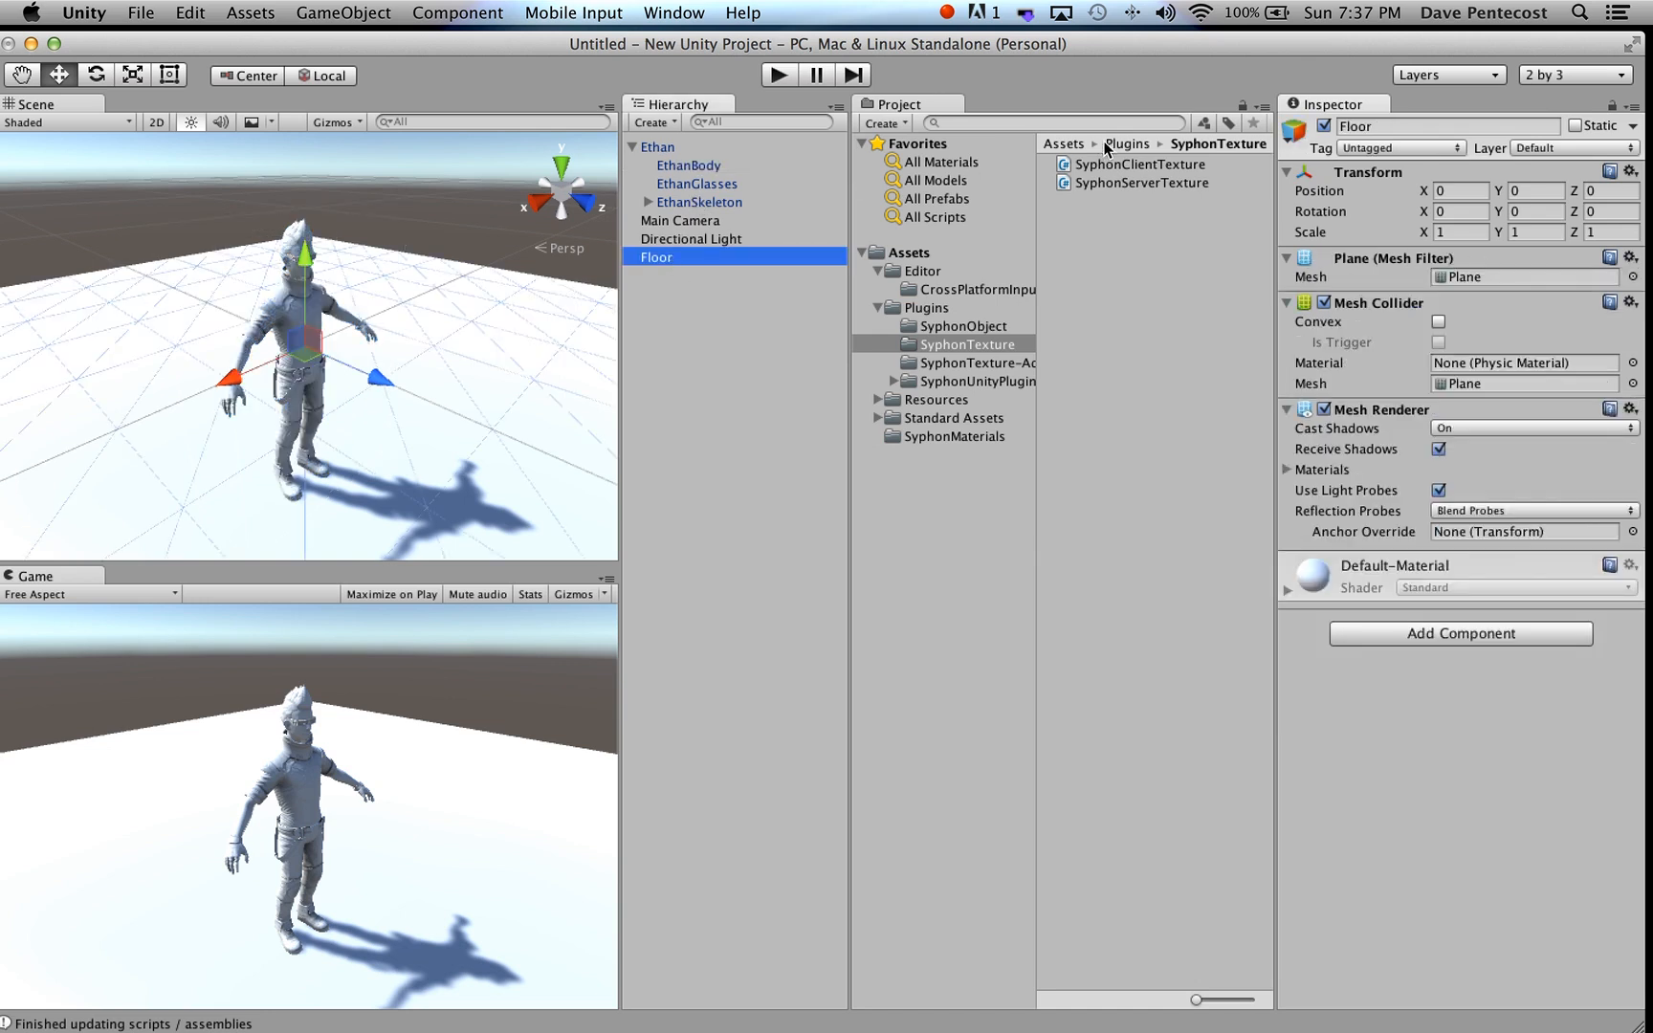
click(1100, 166)
drag(1100, 165, 1405, 727)
click(1471, 599)
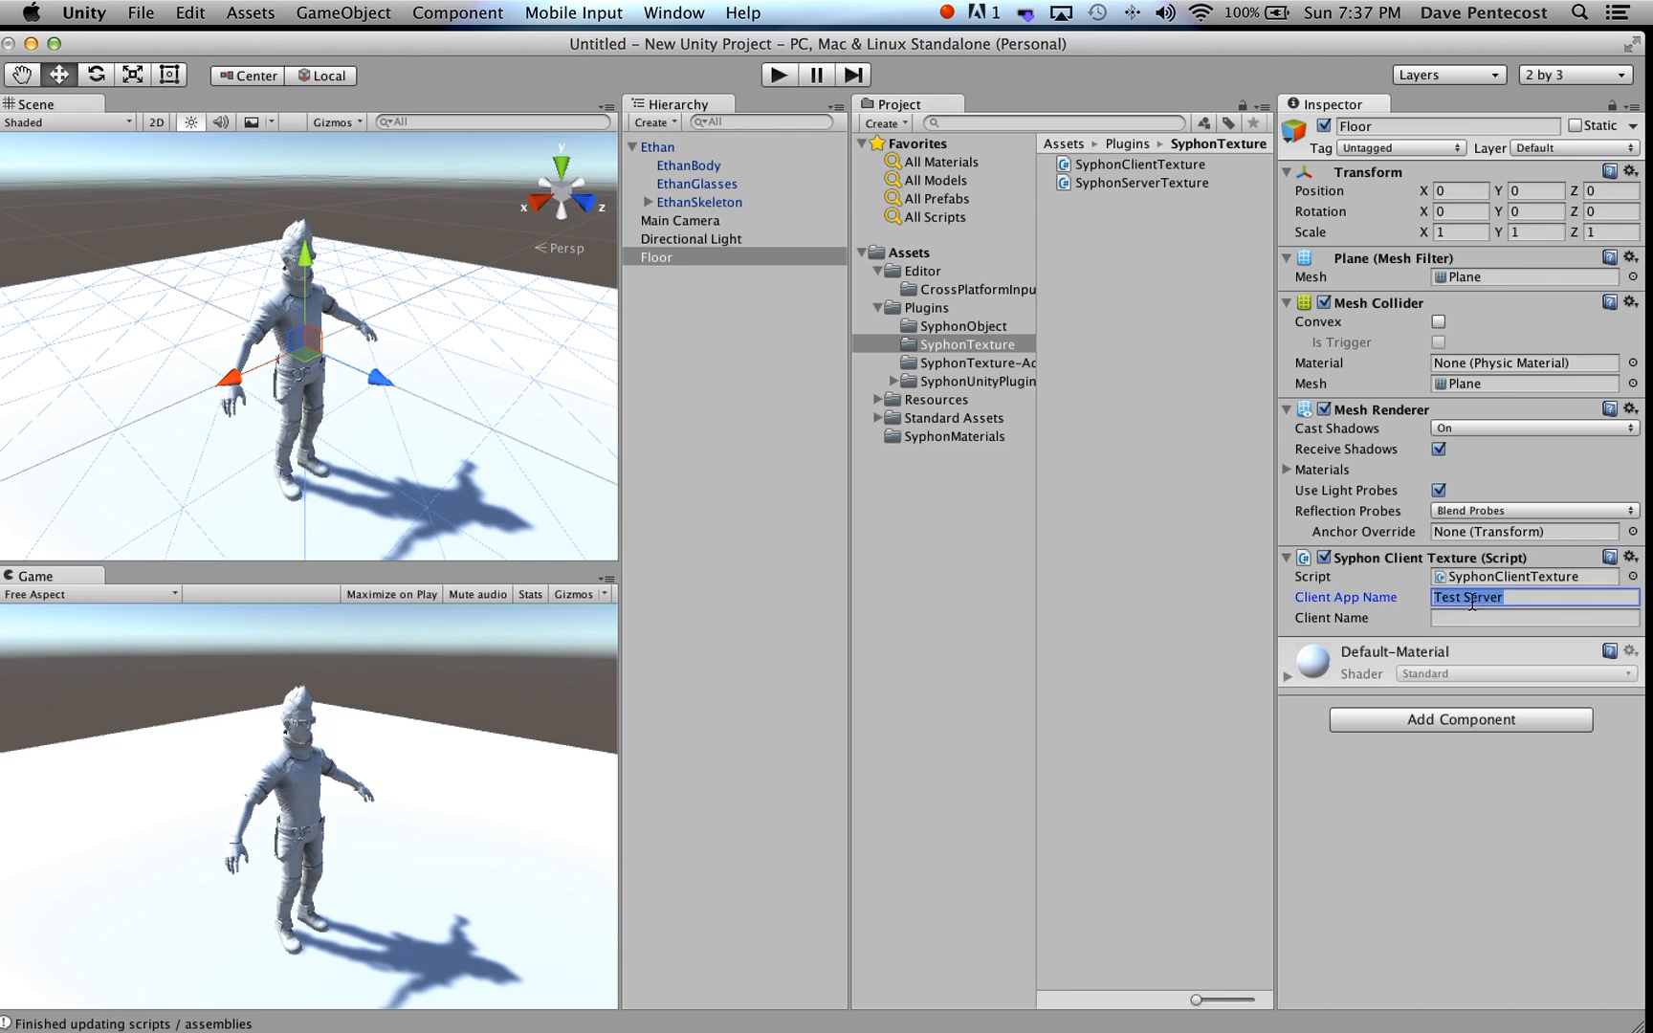
text(VDMX5)
click(1488, 618)
text(Floor)
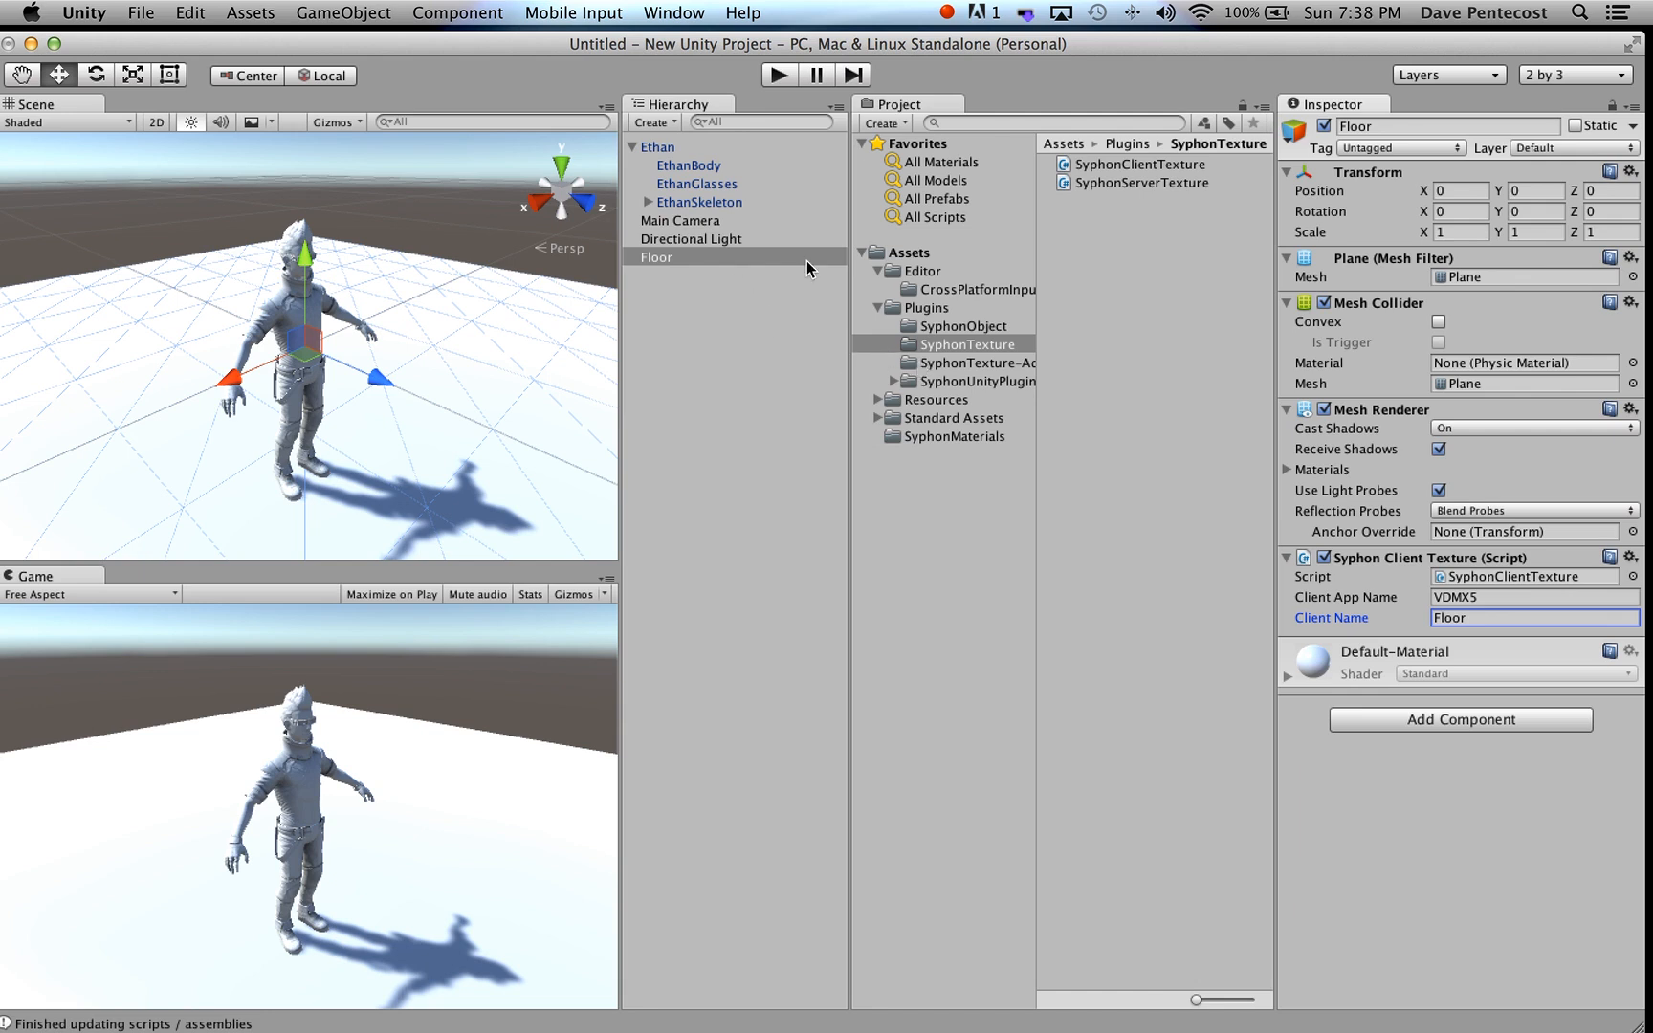
- Attach the SyphonClientTexture script to EthanGlasses, with client app name VDMX5 and client name Glasses
click(1095, 167)
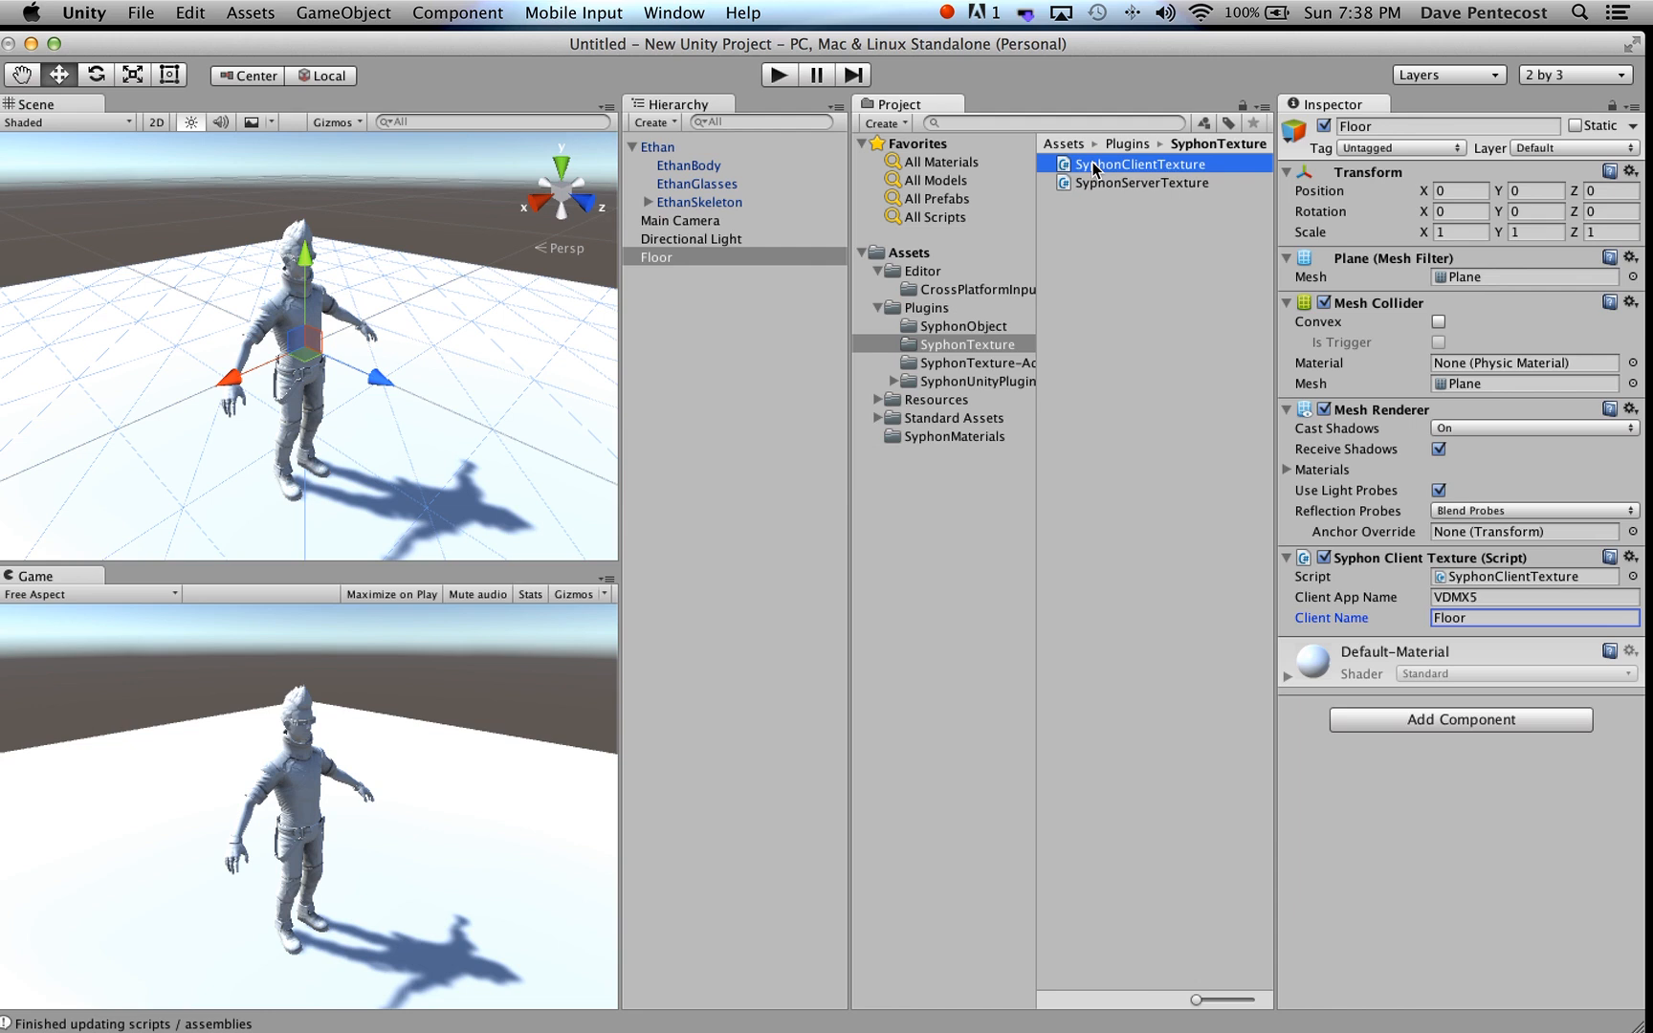
click(1095, 167)
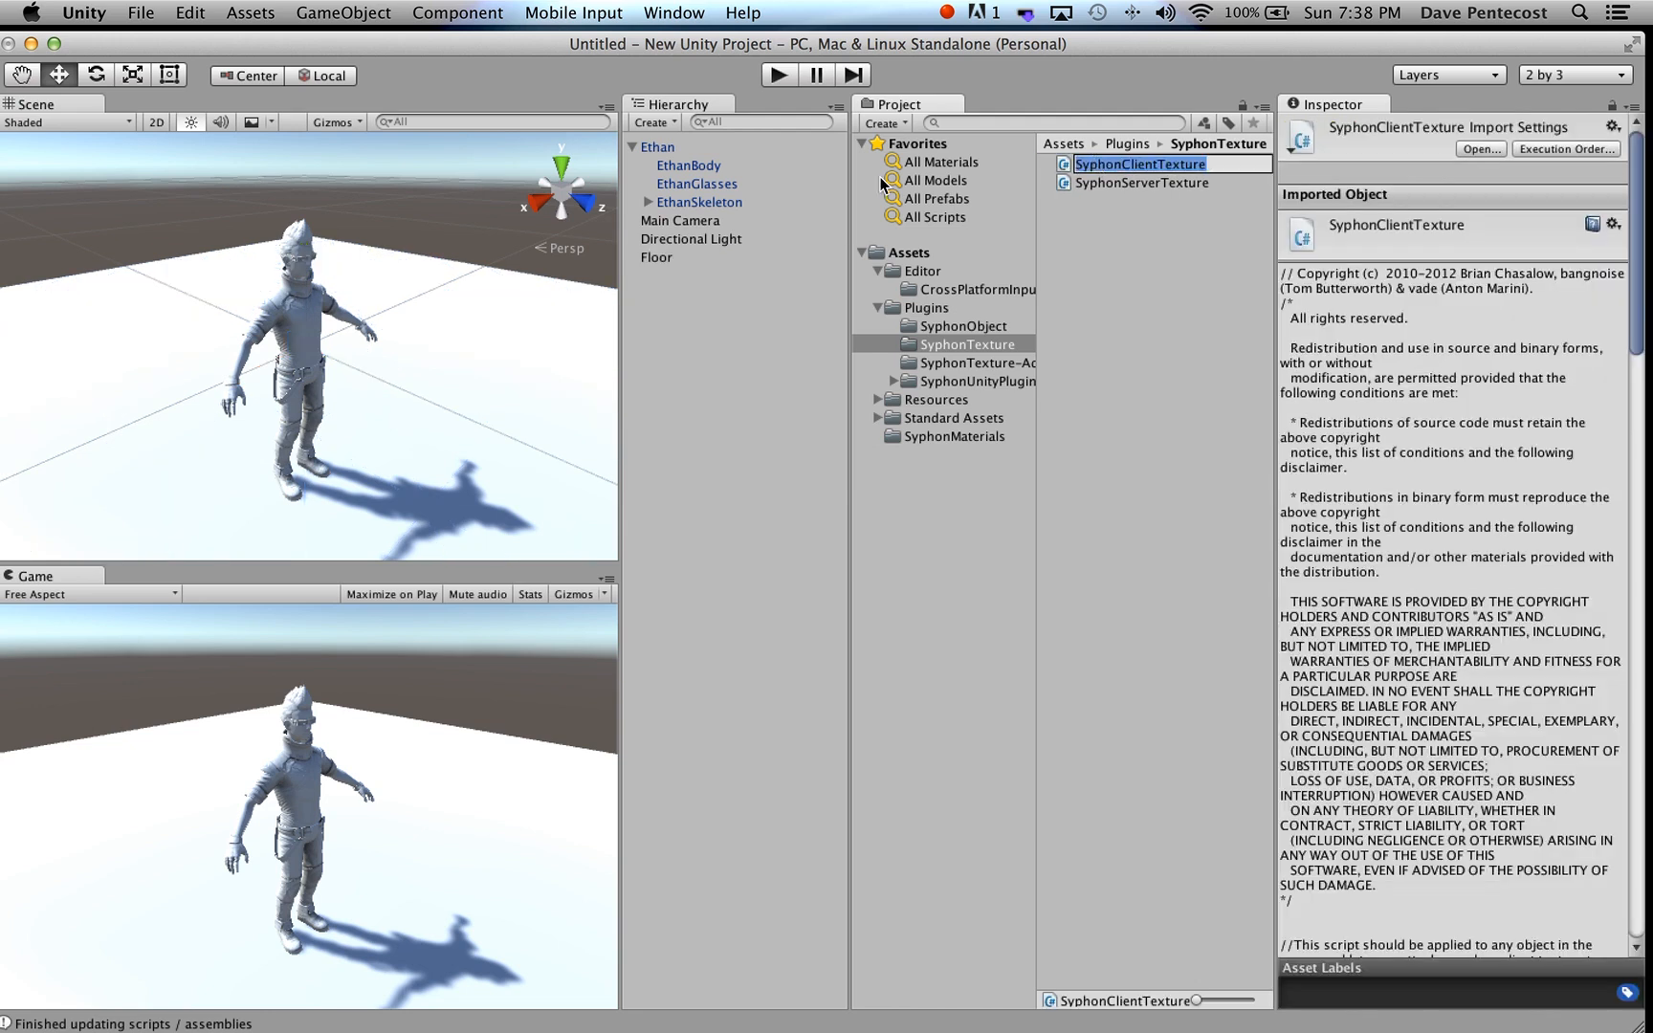
click(732, 182)
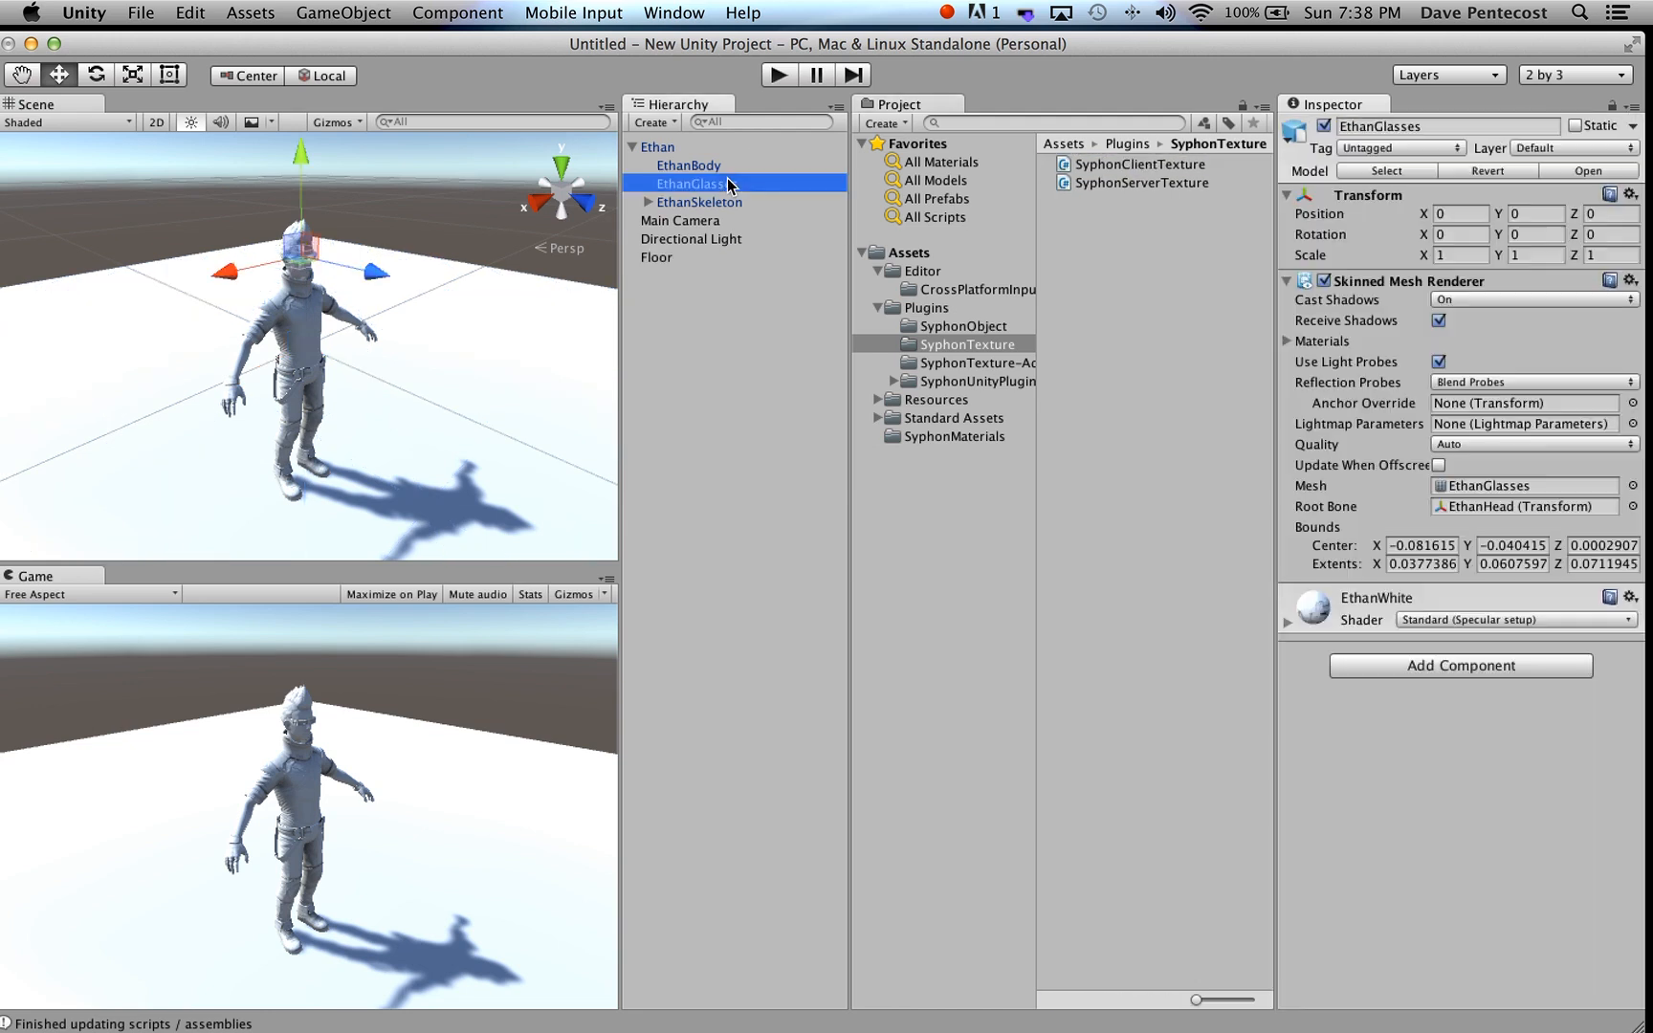
click(1100, 167)
drag(1099, 167, 1384, 728)
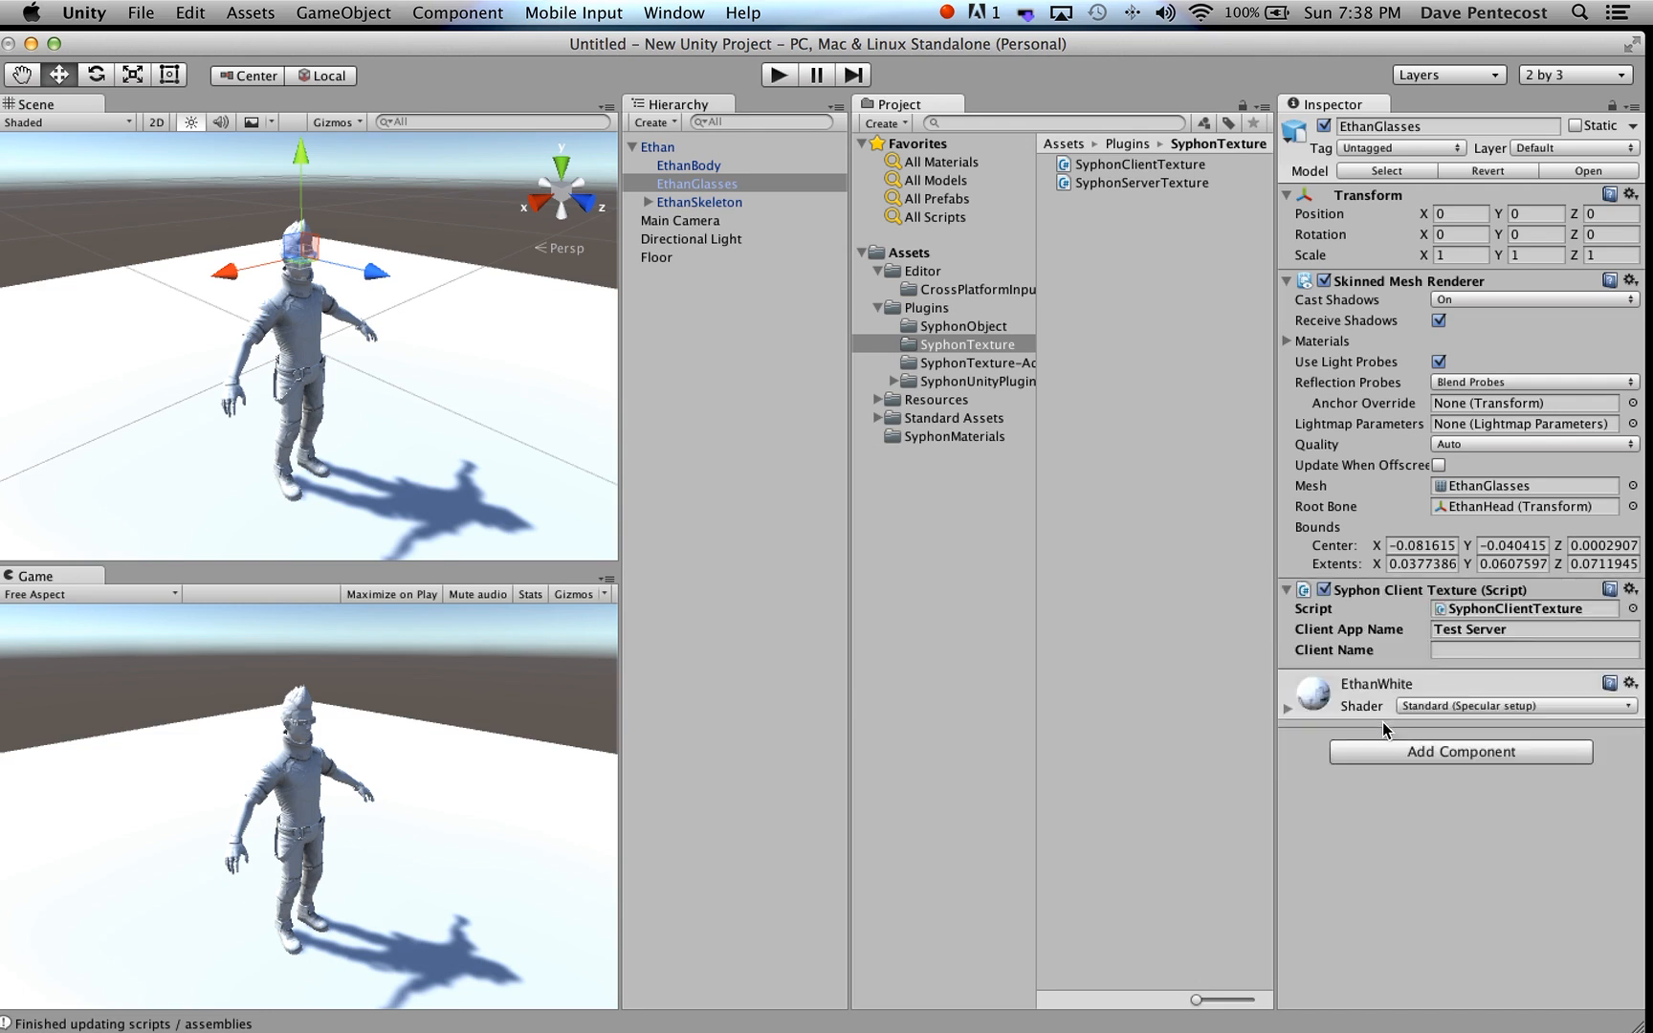
click(1485, 631)
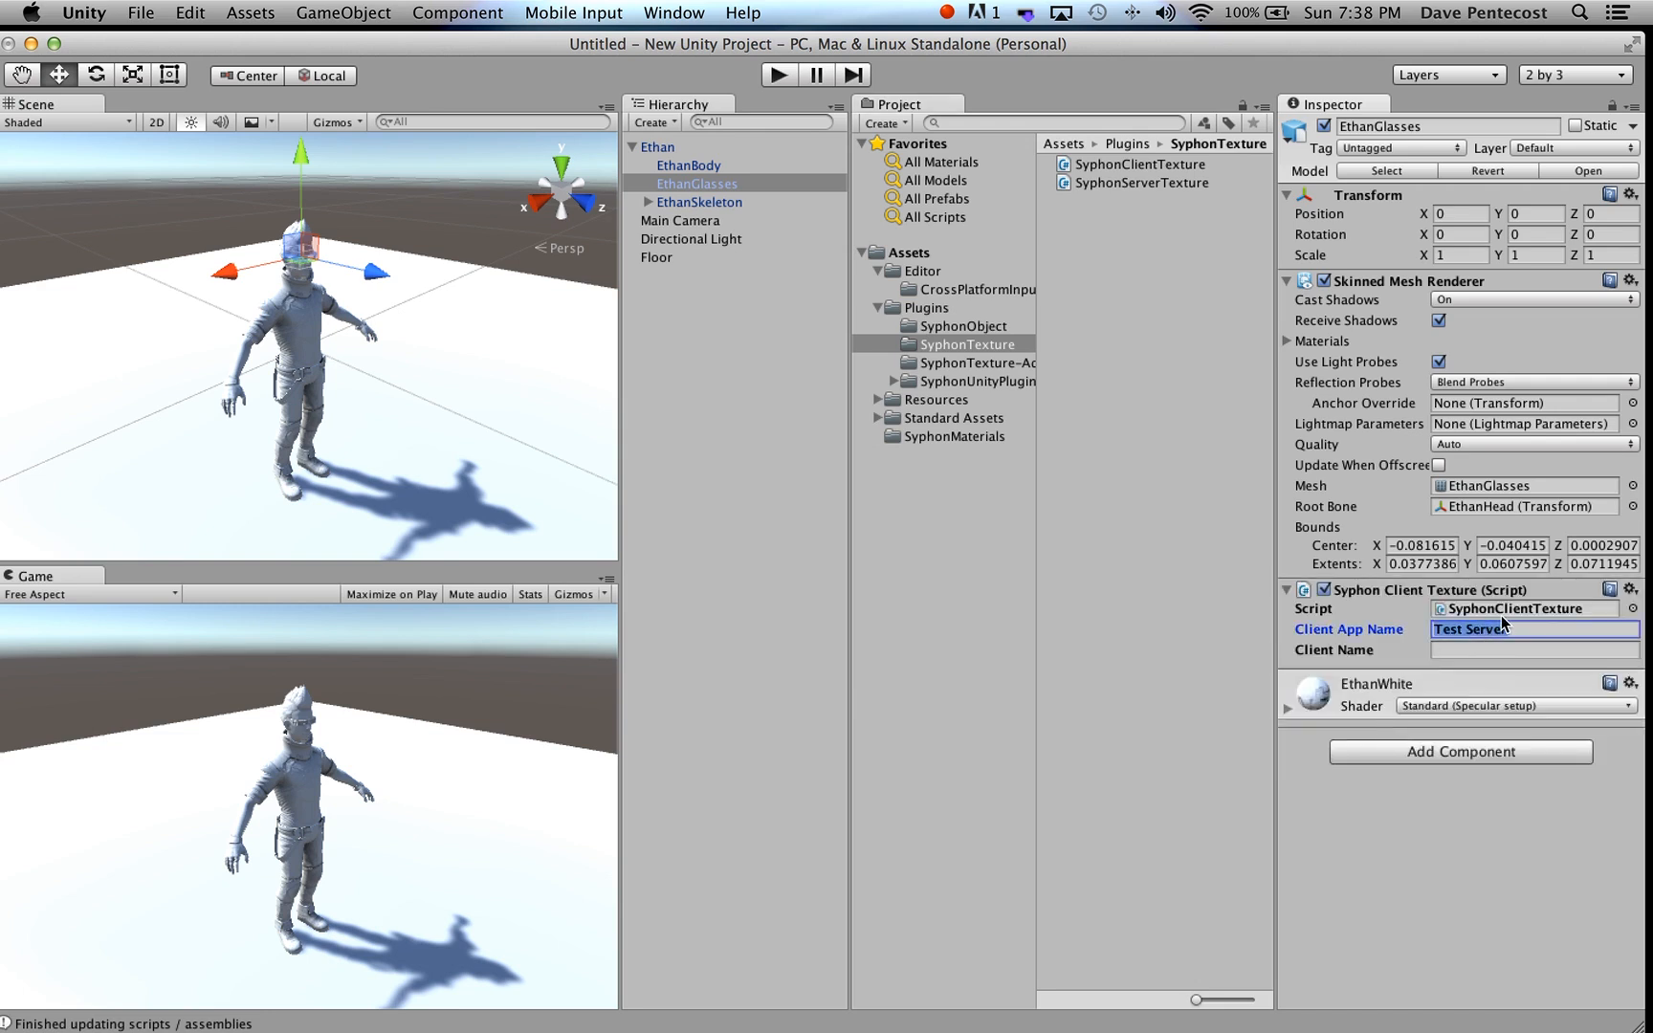
text(VDMX5)
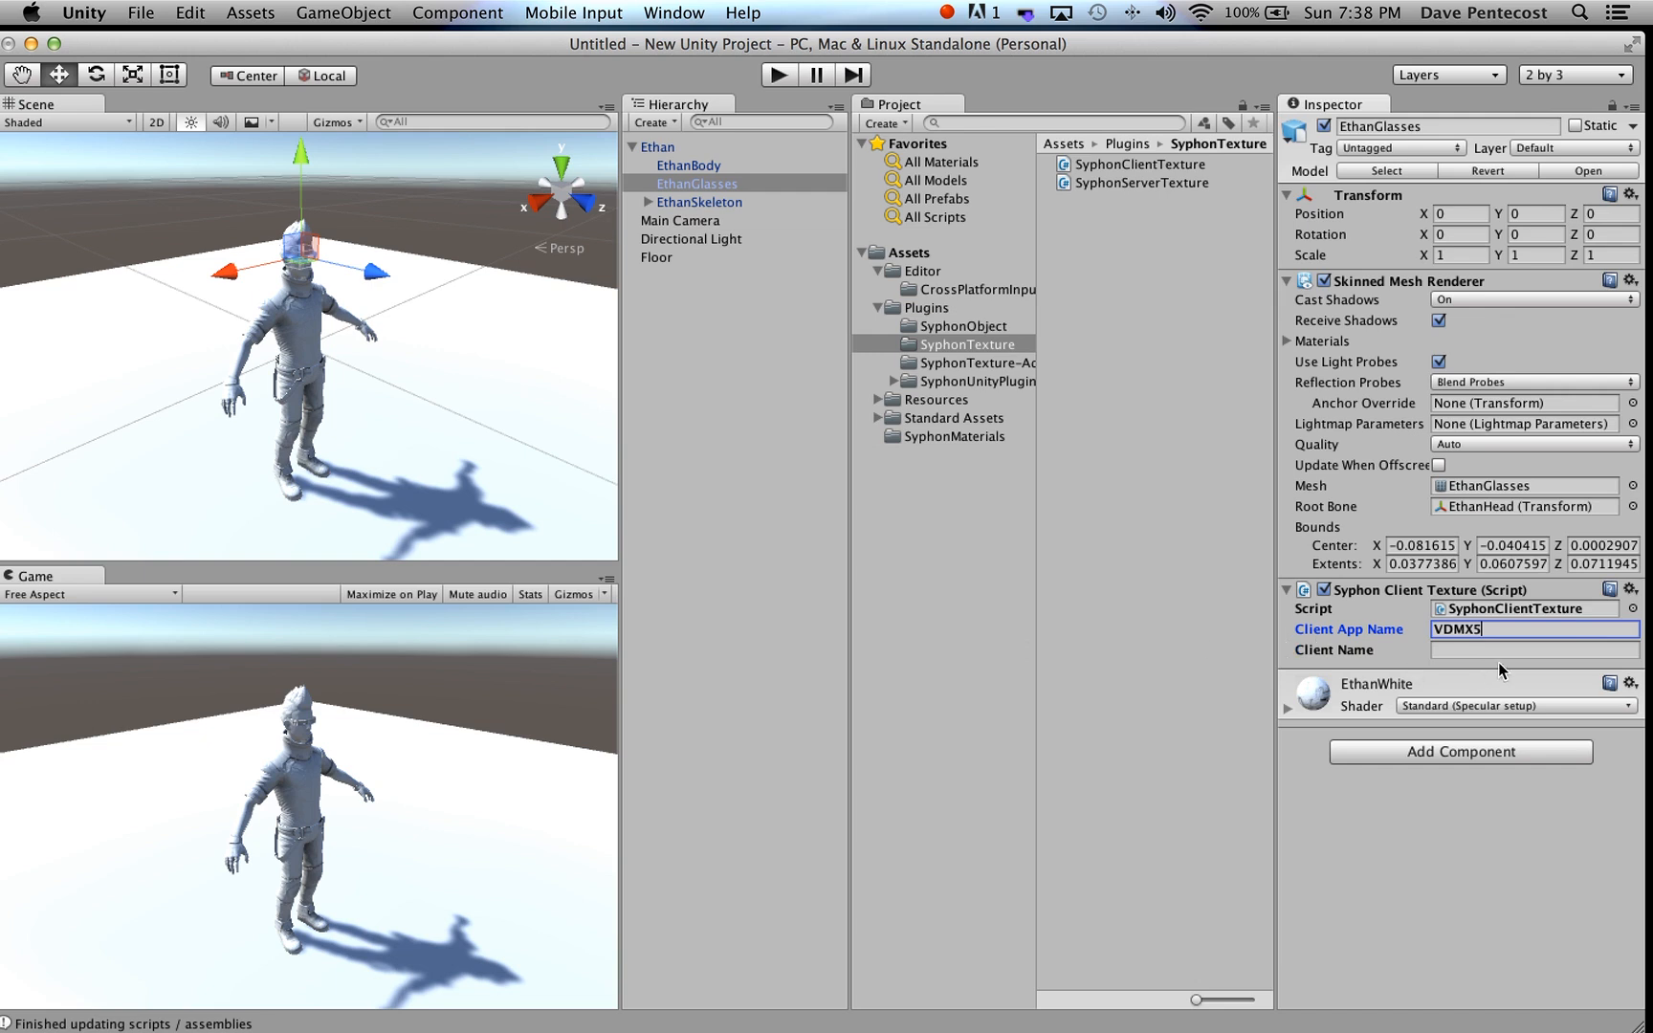
click(1491, 652)
text(Gl)
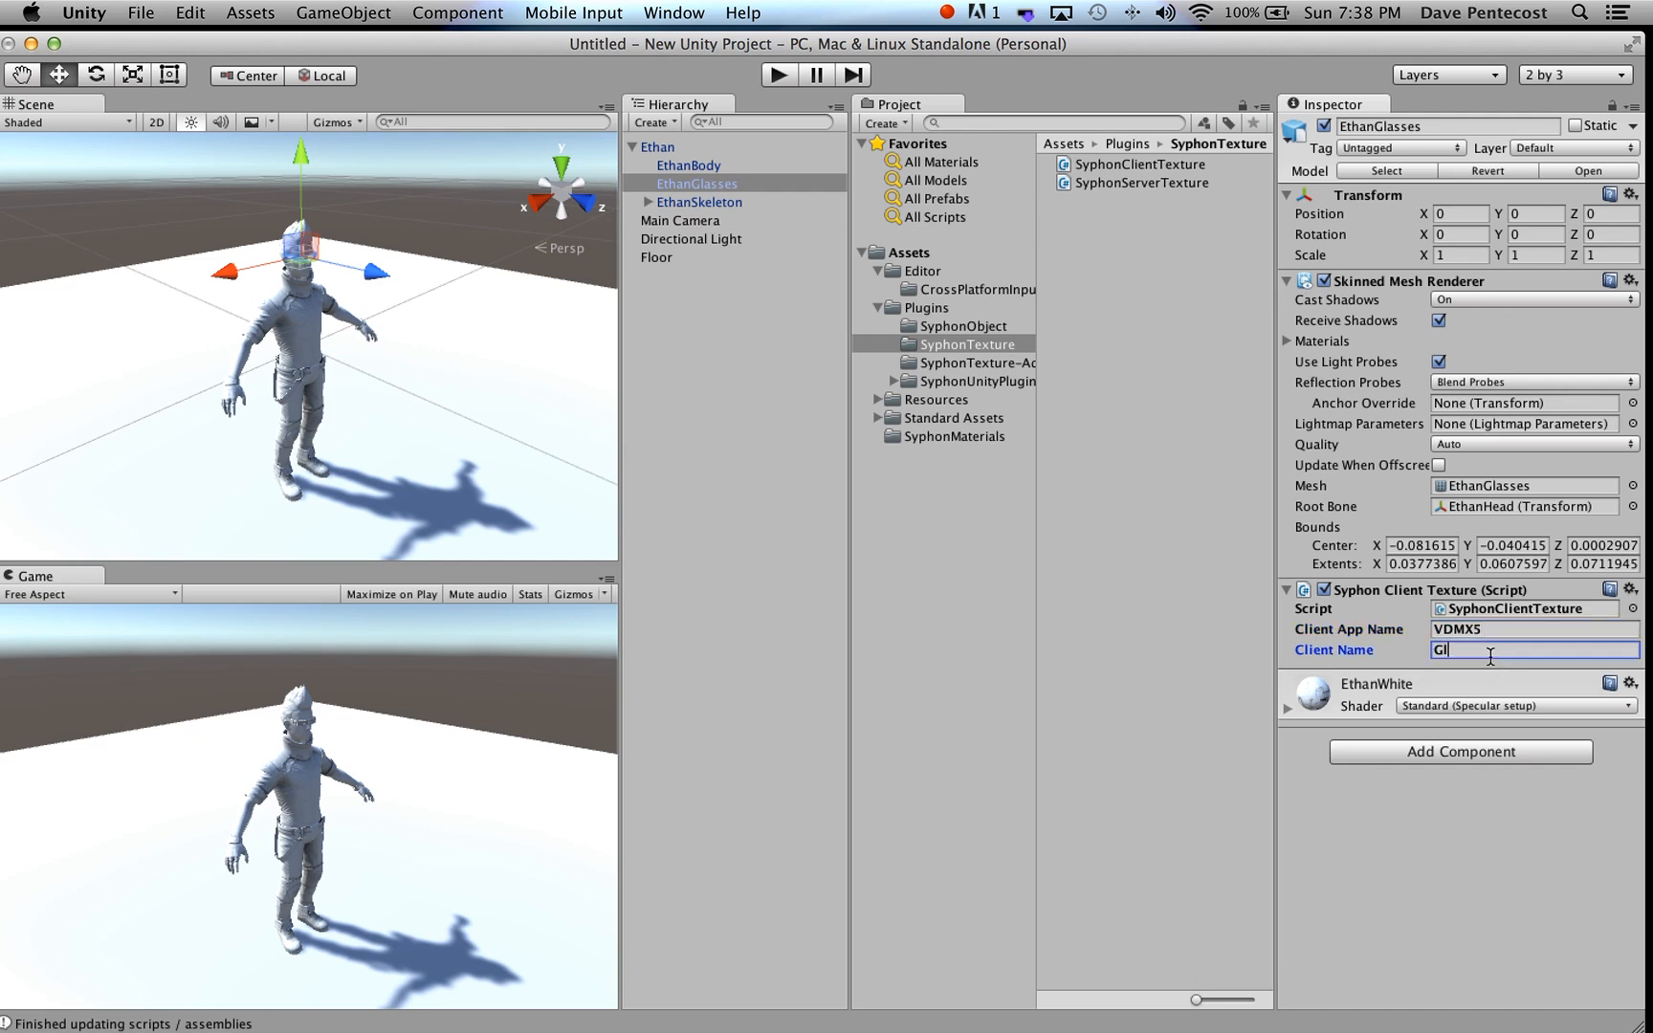
text(asses)
click(1413, 822)
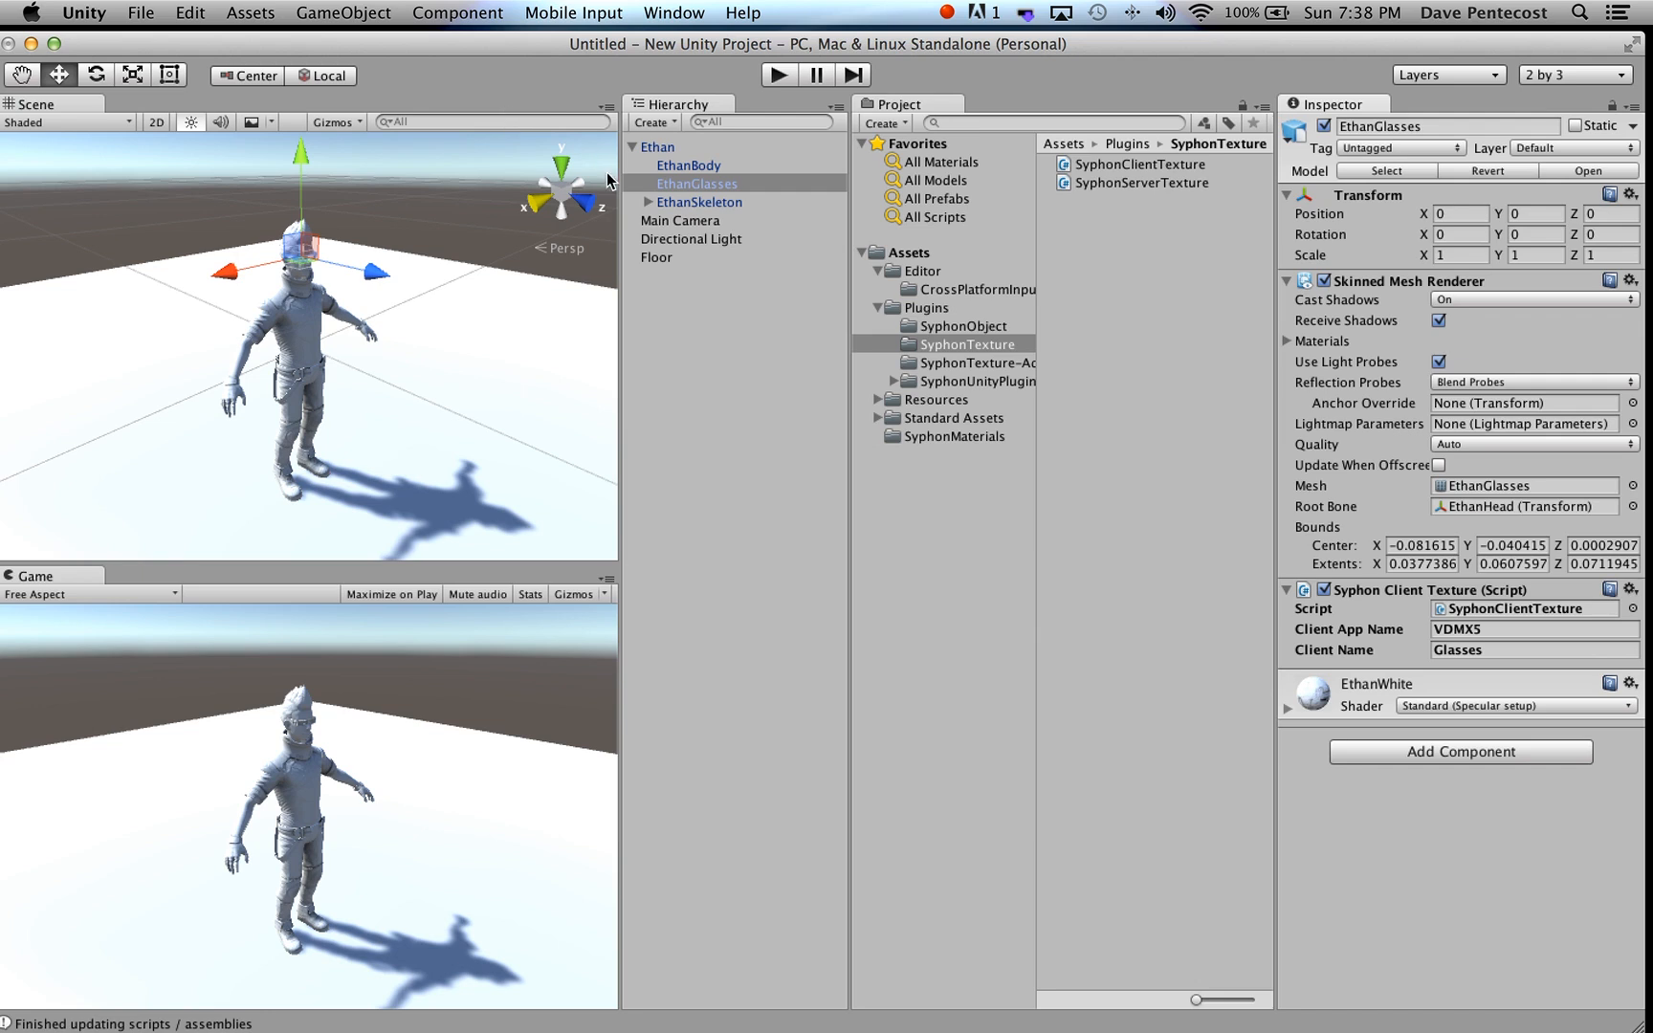
- Apply SyphonMat1 from the SyphonMaterials folder to EthanBody and set its shader to Syphon/Transparent/Diffuse
click(682, 167)
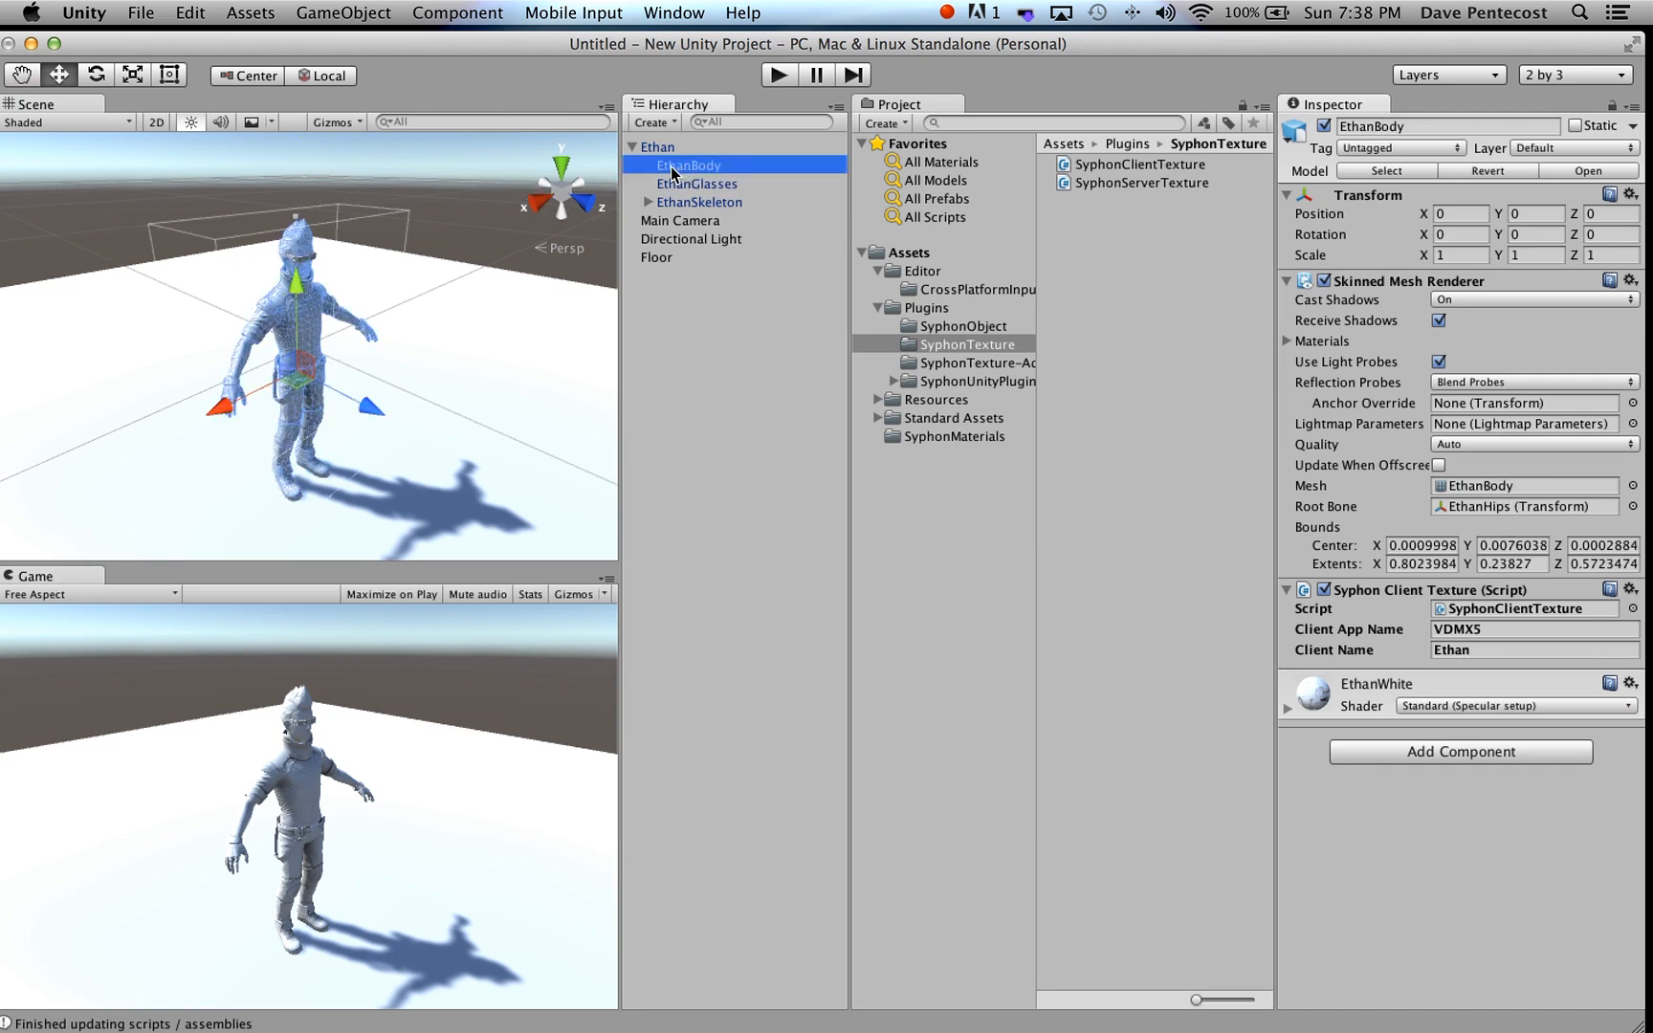
click(889, 436)
drag(1079, 166, 1430, 875)
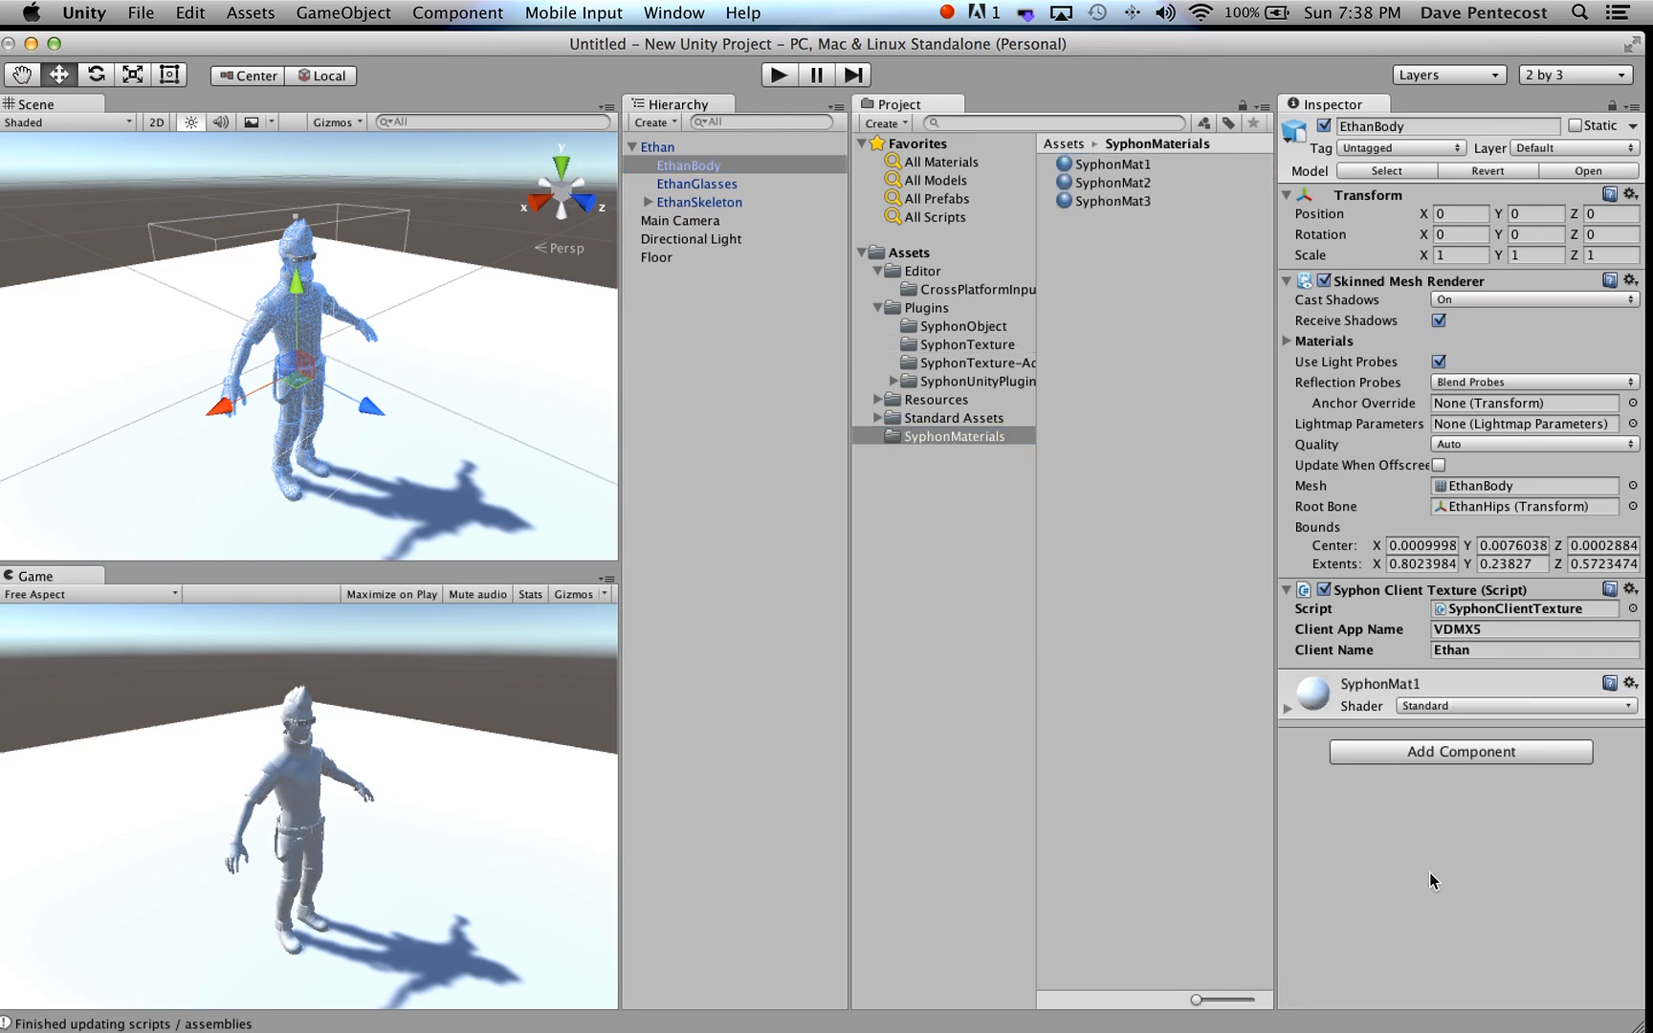
click(1433, 705)
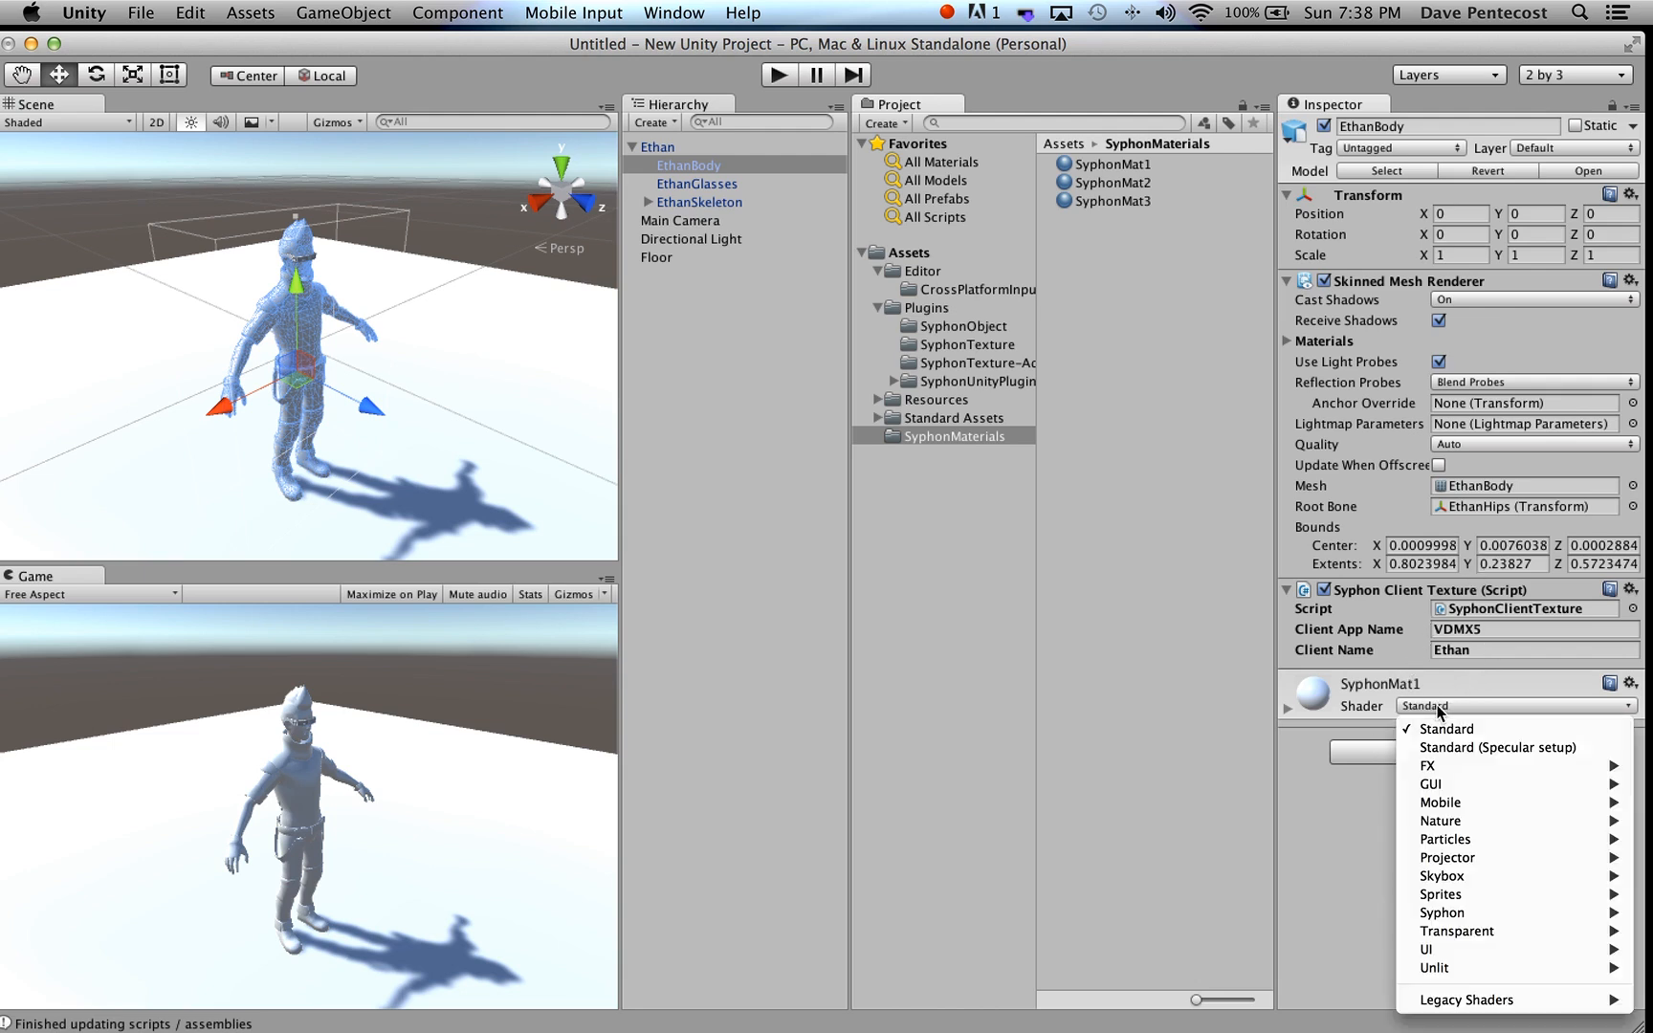
mouse_move(1455, 915)
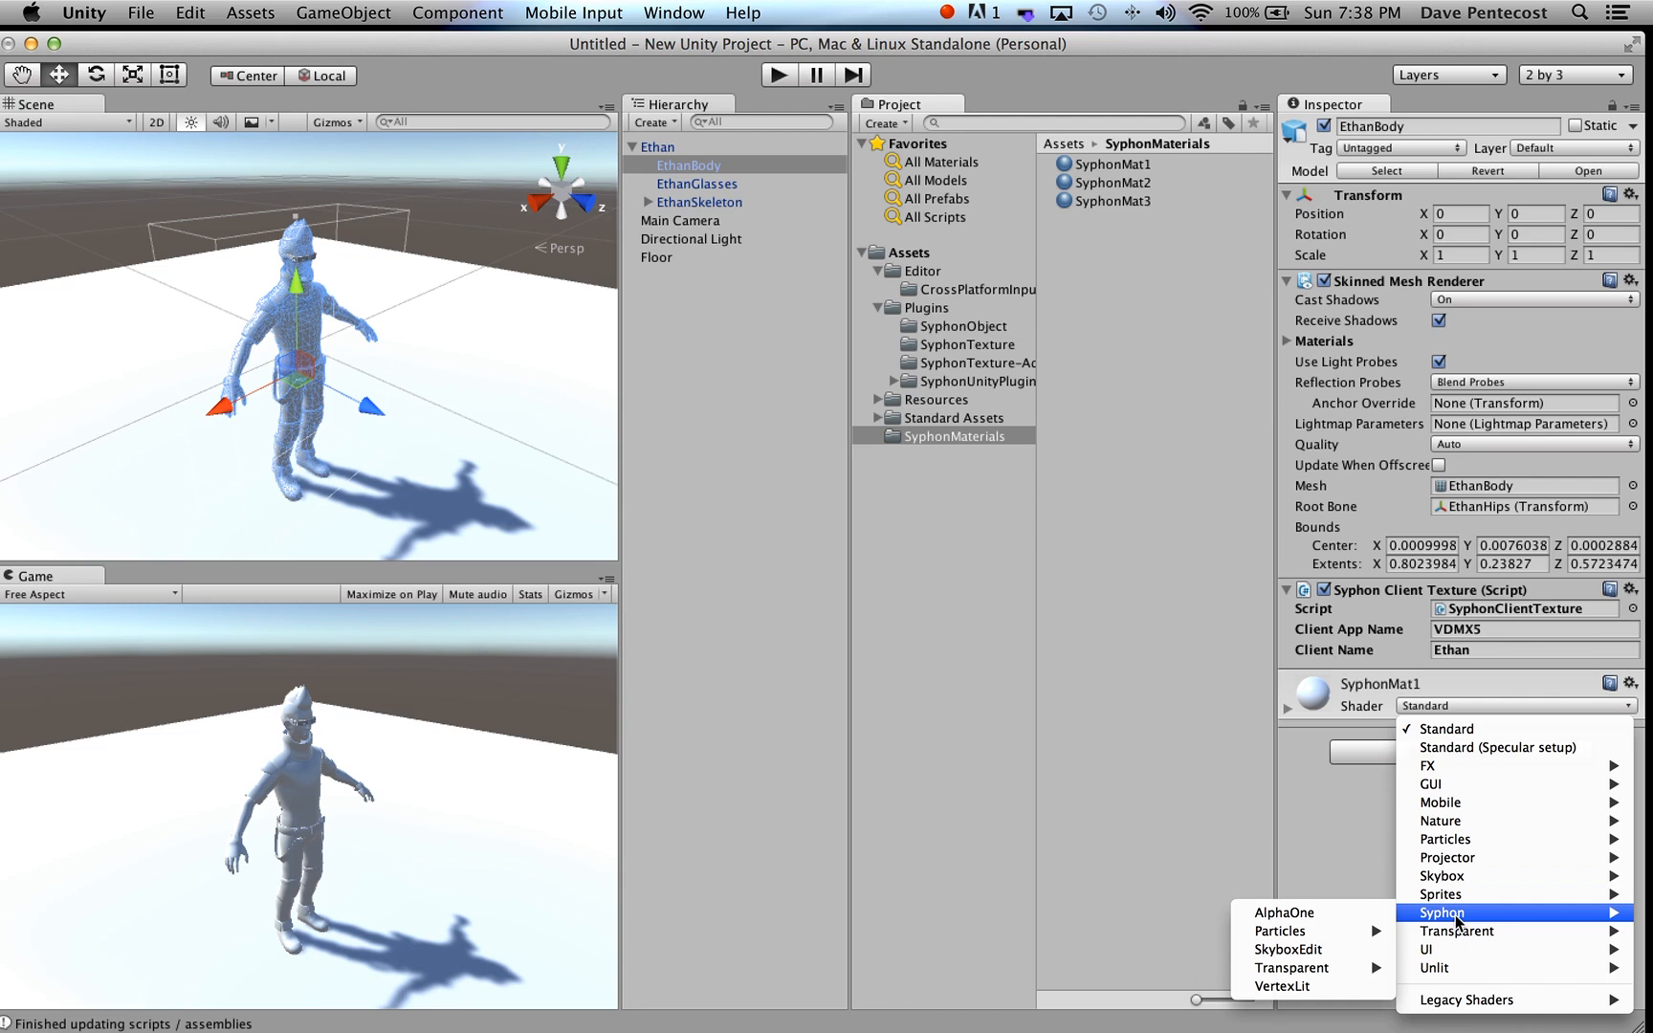
mouse_move(1312, 933)
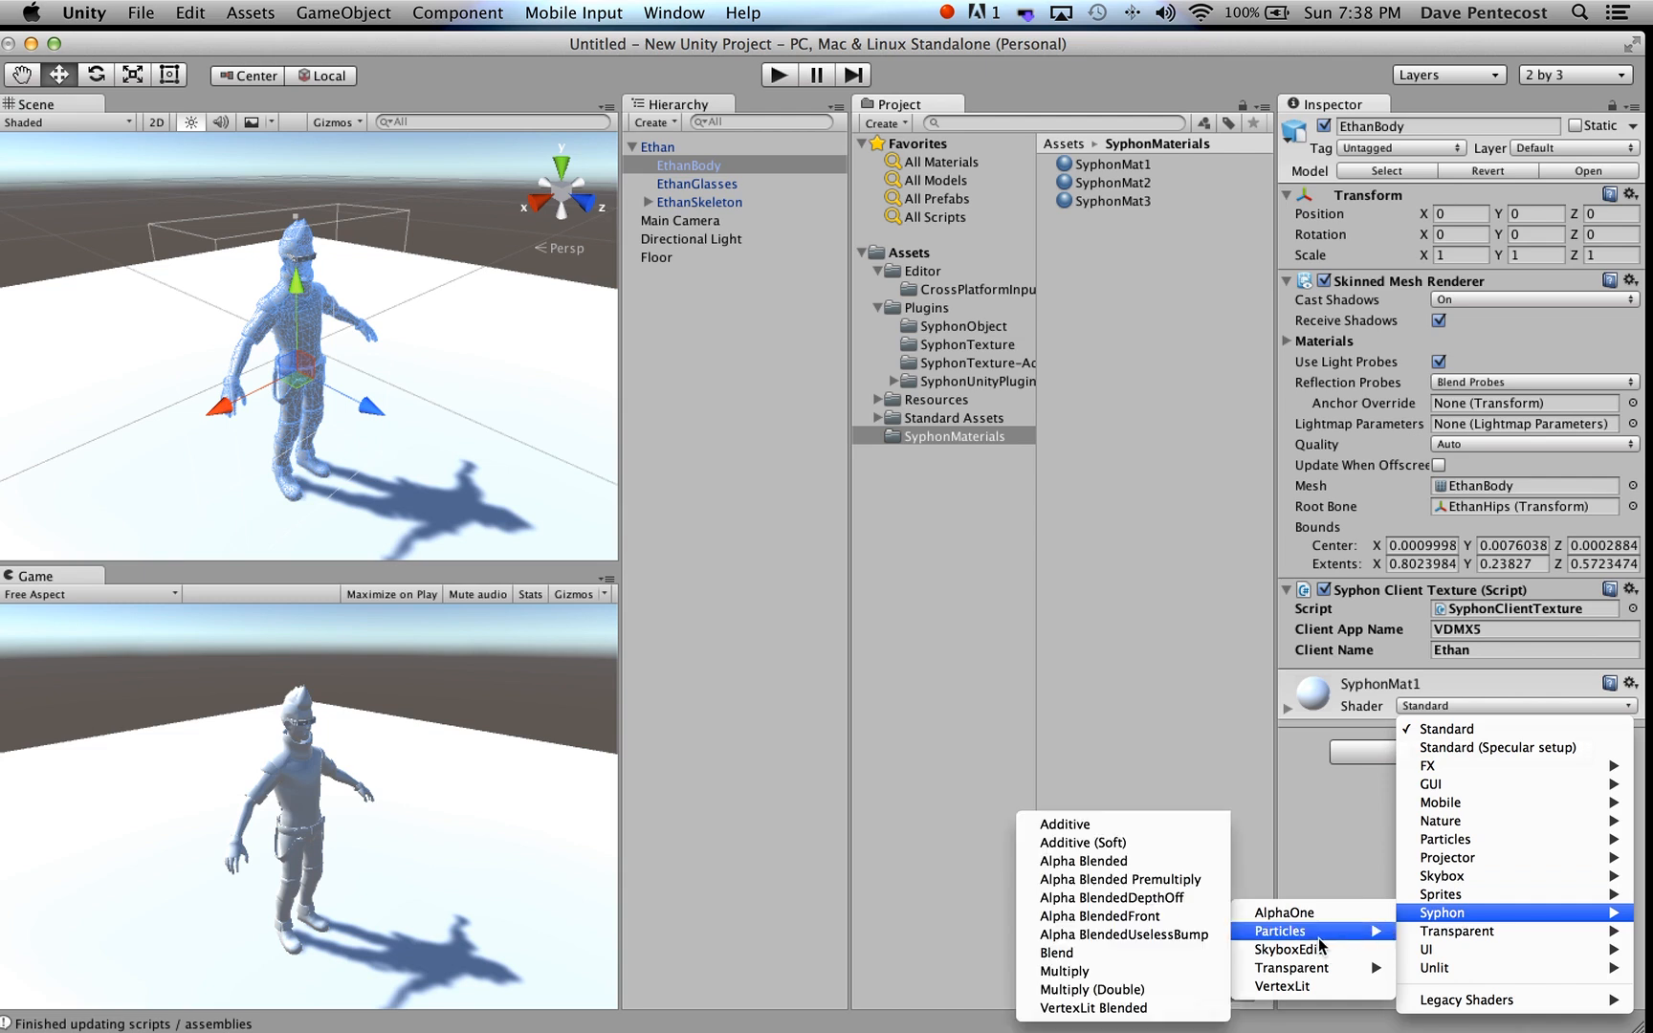
mouse_move(1316, 968)
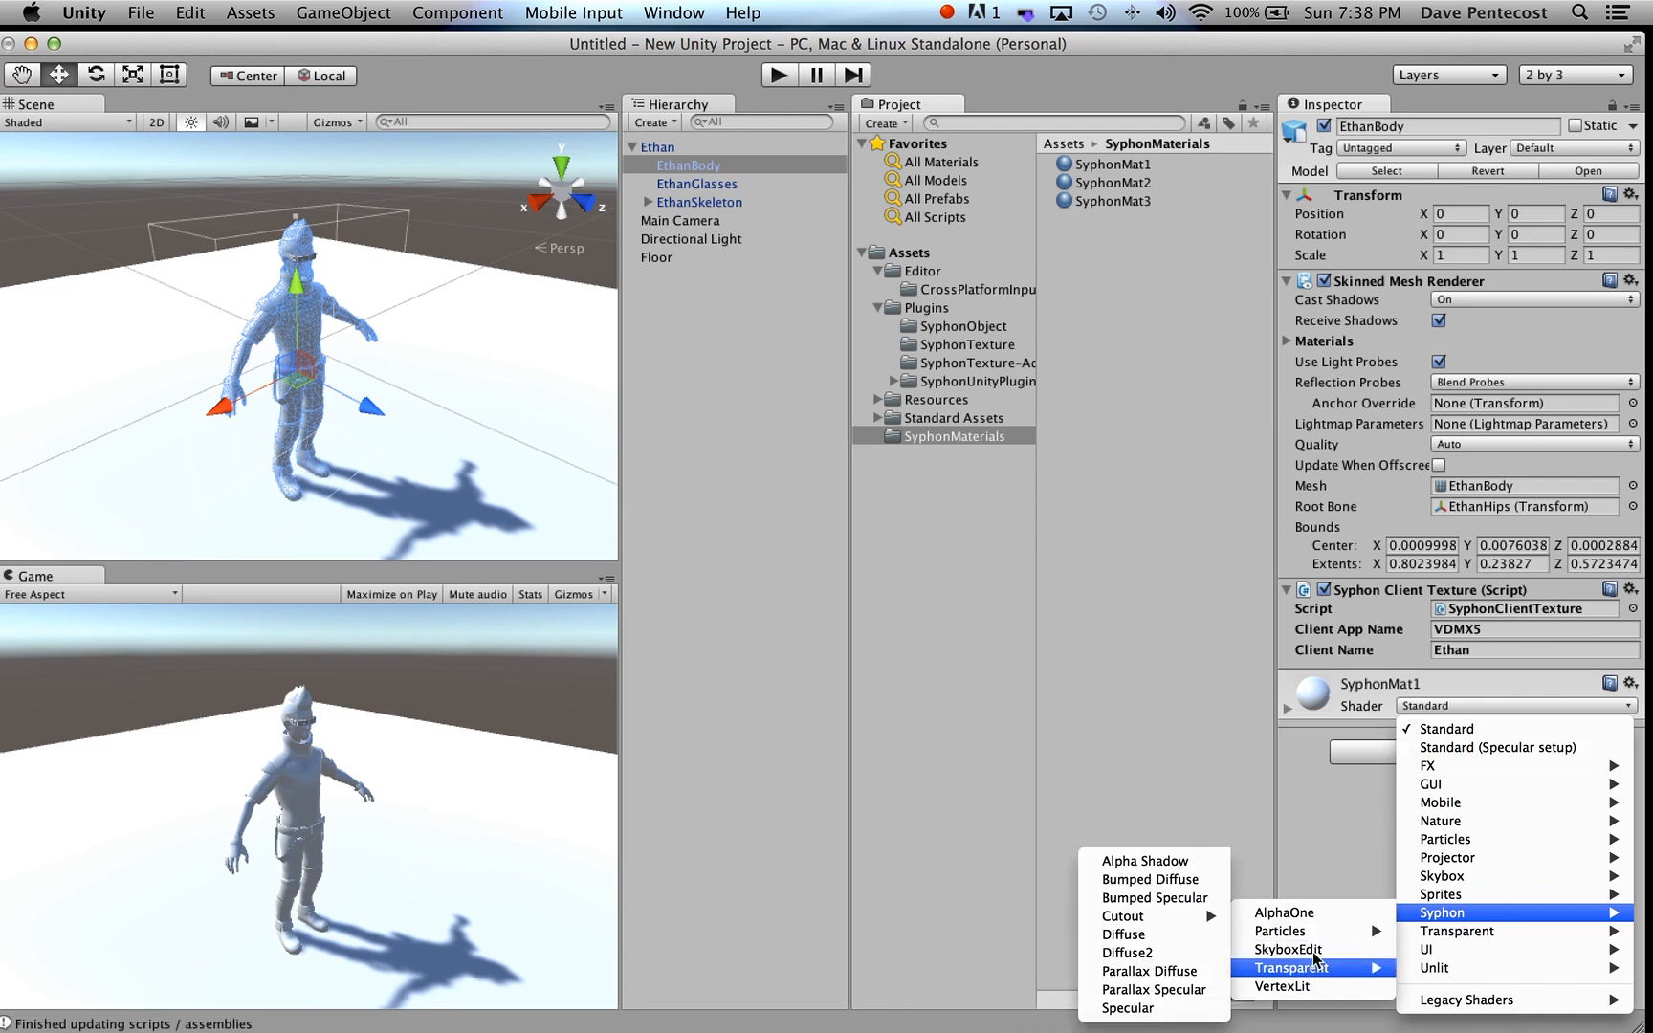
click(1152, 934)
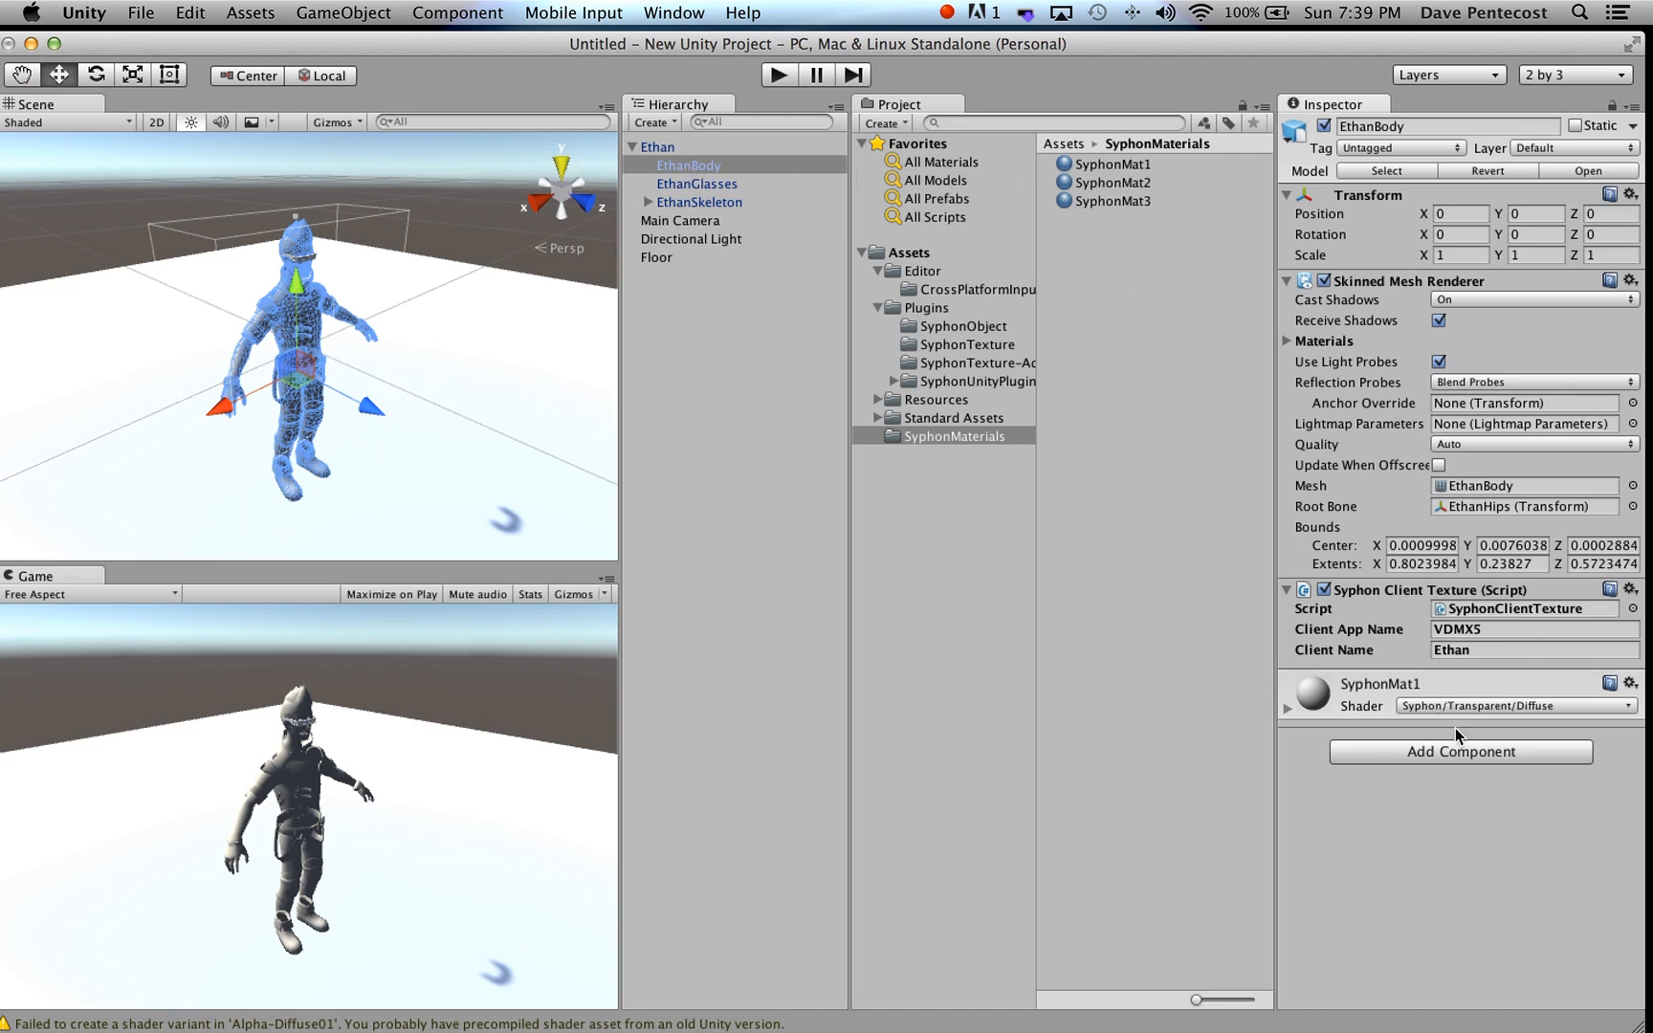
- Apply SyphonMat2 to the Floor and set its shader to Syphon/Transparent/Diffuse2
click(655, 259)
drag(1095, 187, 1394, 809)
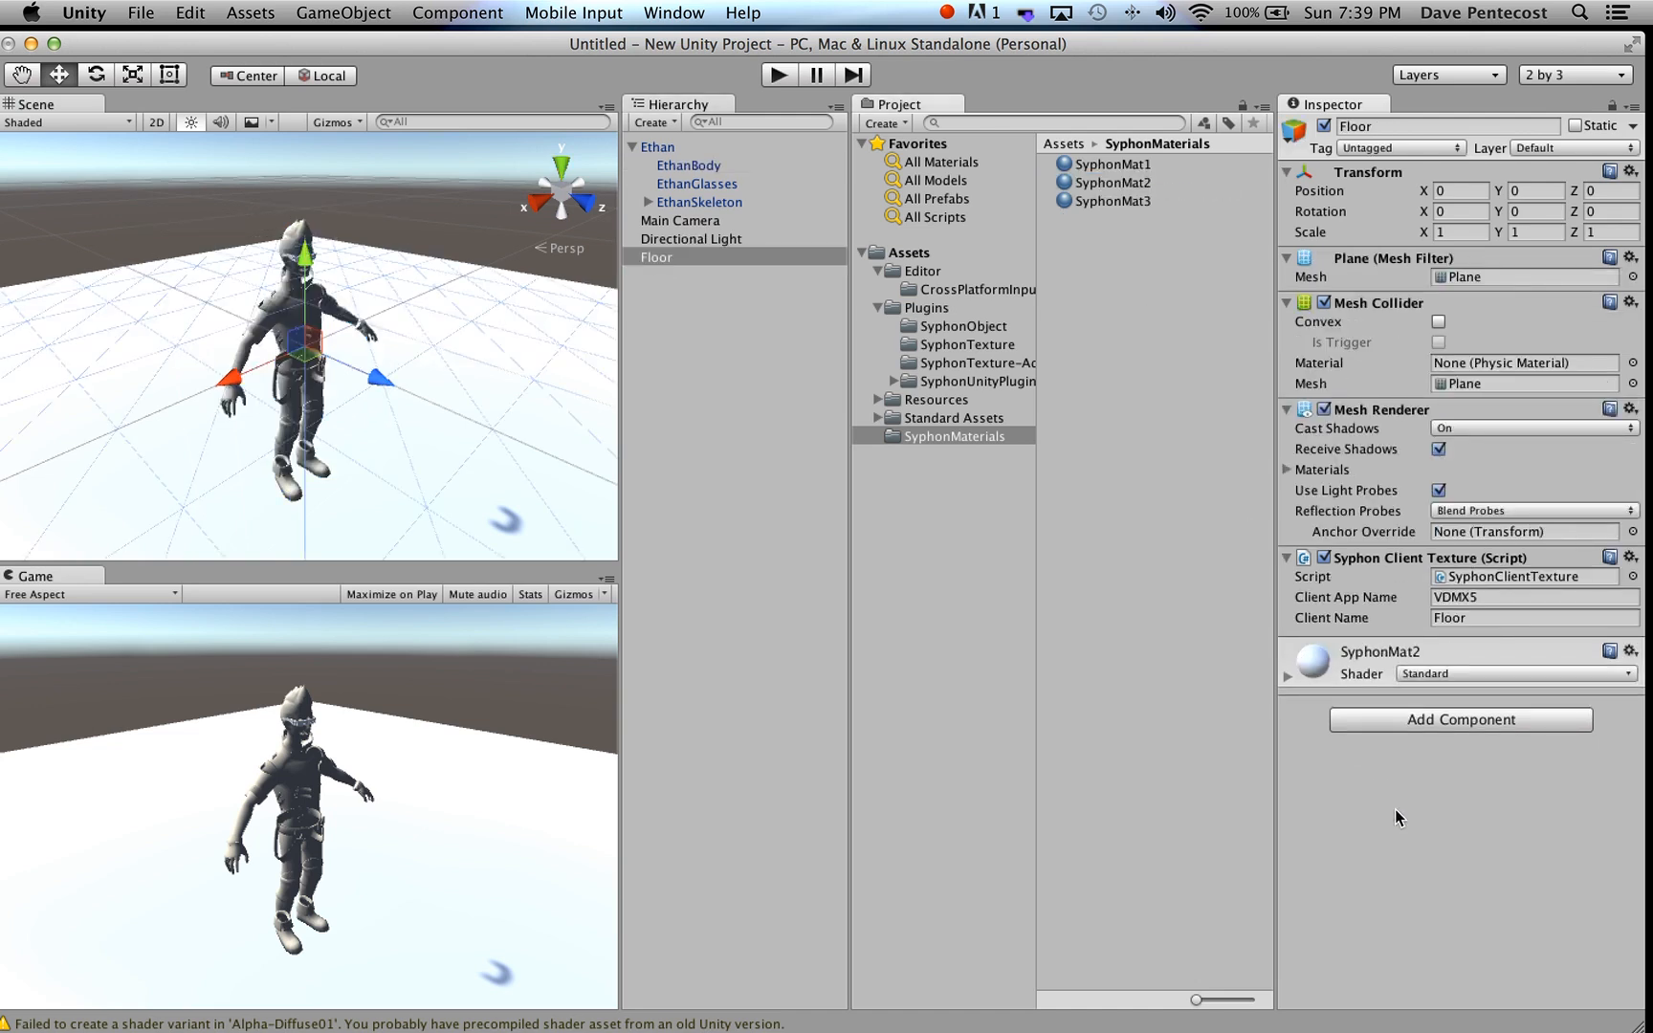
click(1441, 673)
mouse_move(1495, 883)
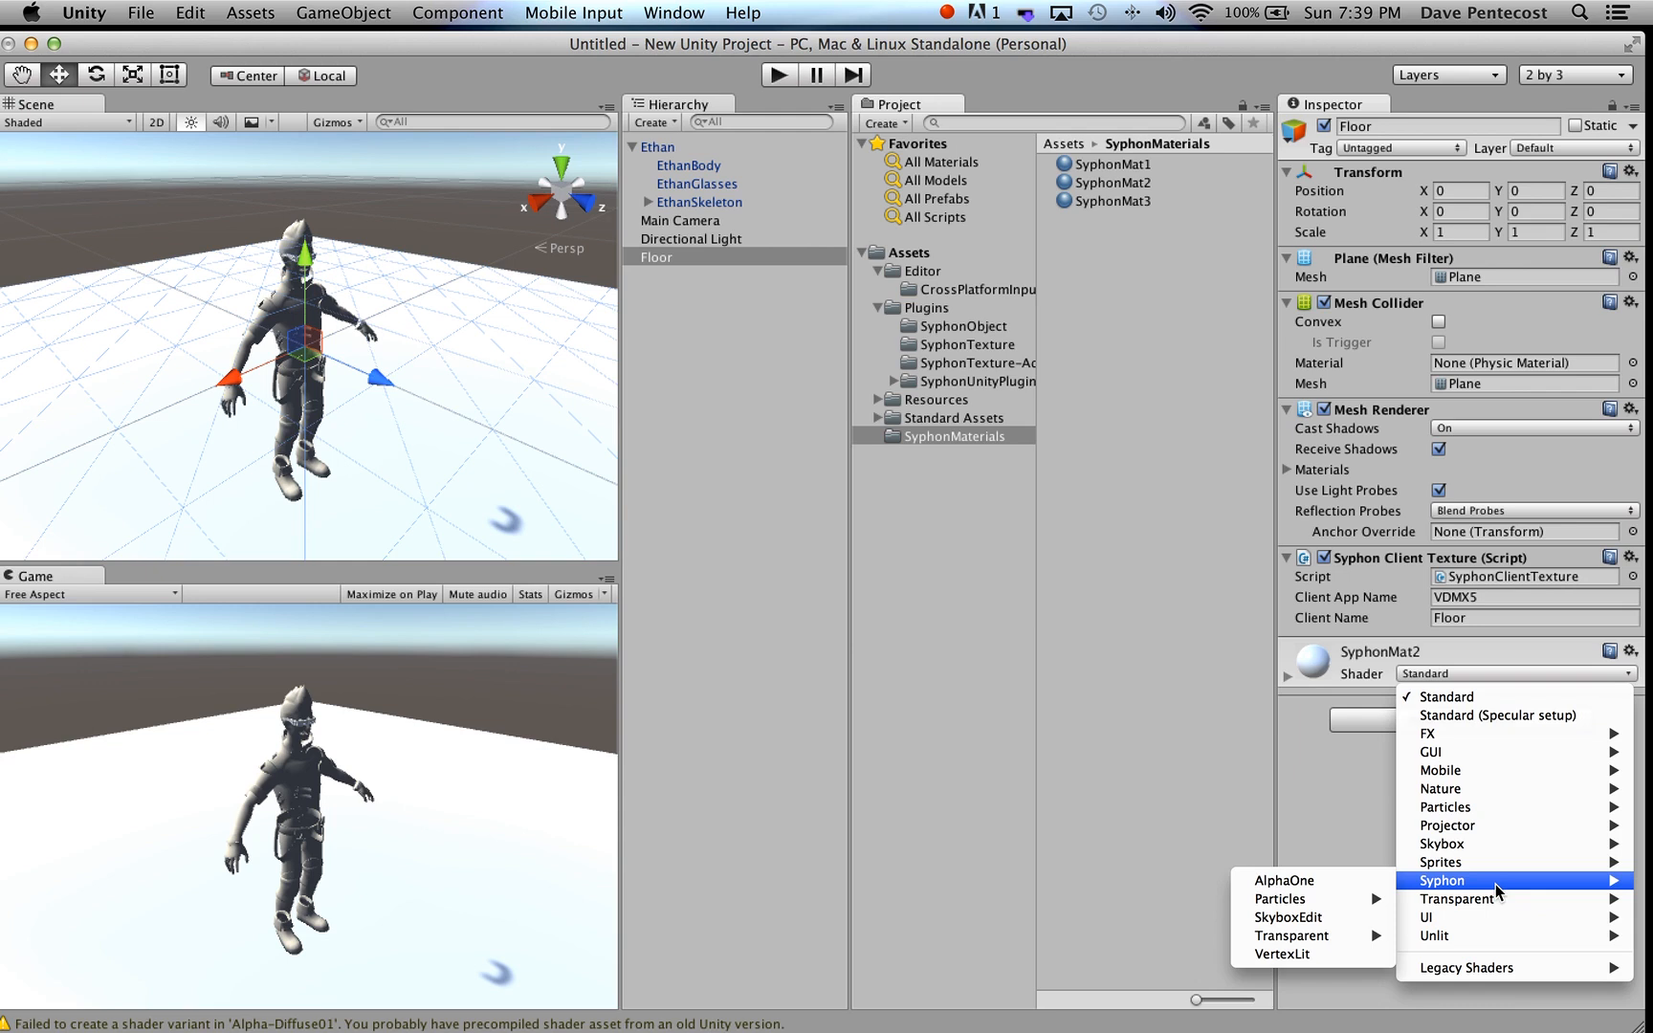
mouse_move(1329, 935)
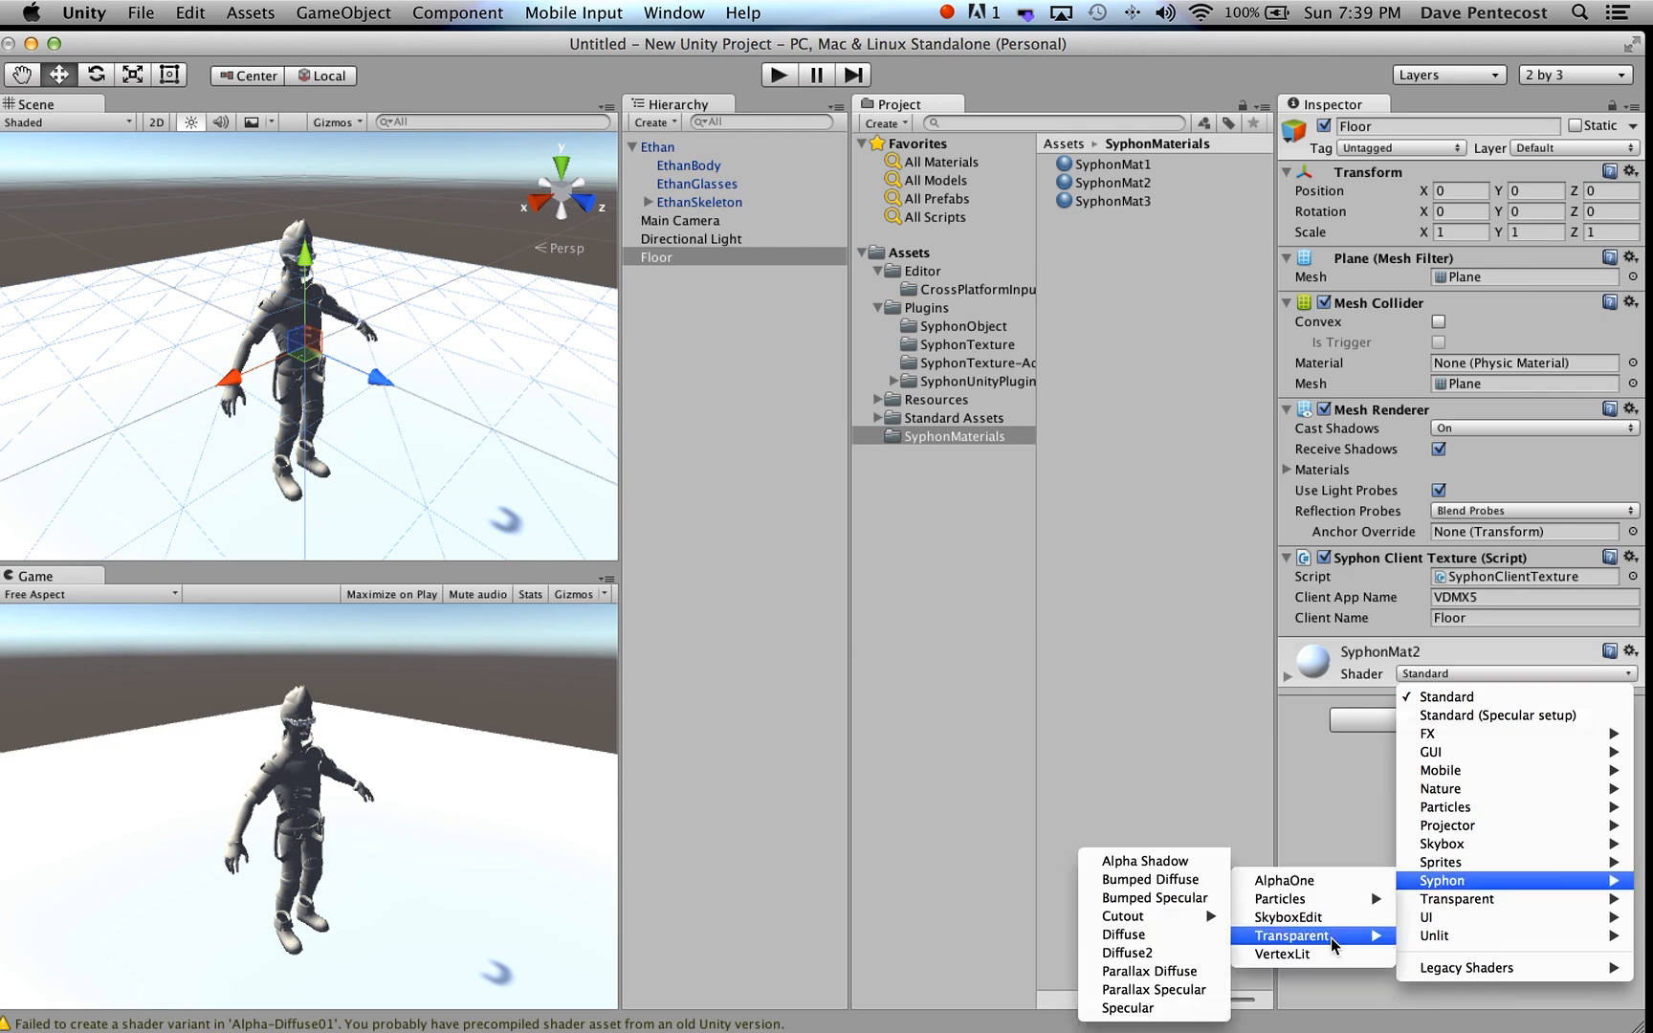
click(1200, 954)
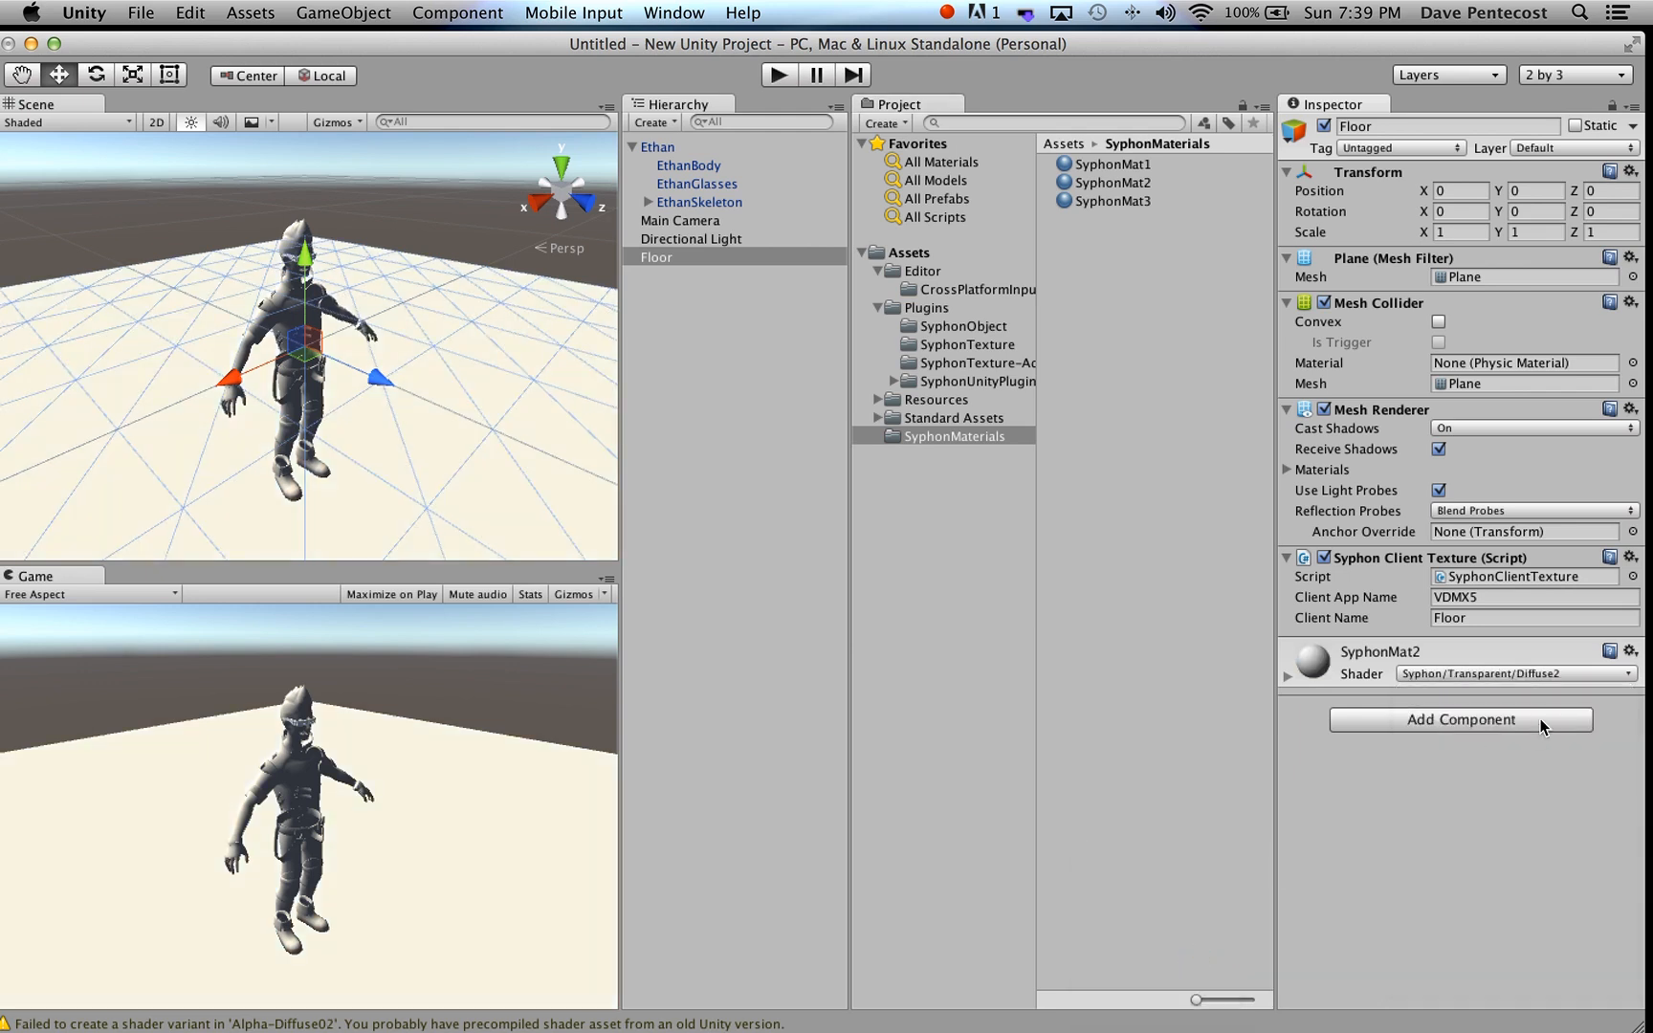
- Apply SyphonMat3 to EthanGlasses and set its shader to Syphon/VertexLit
click(695, 183)
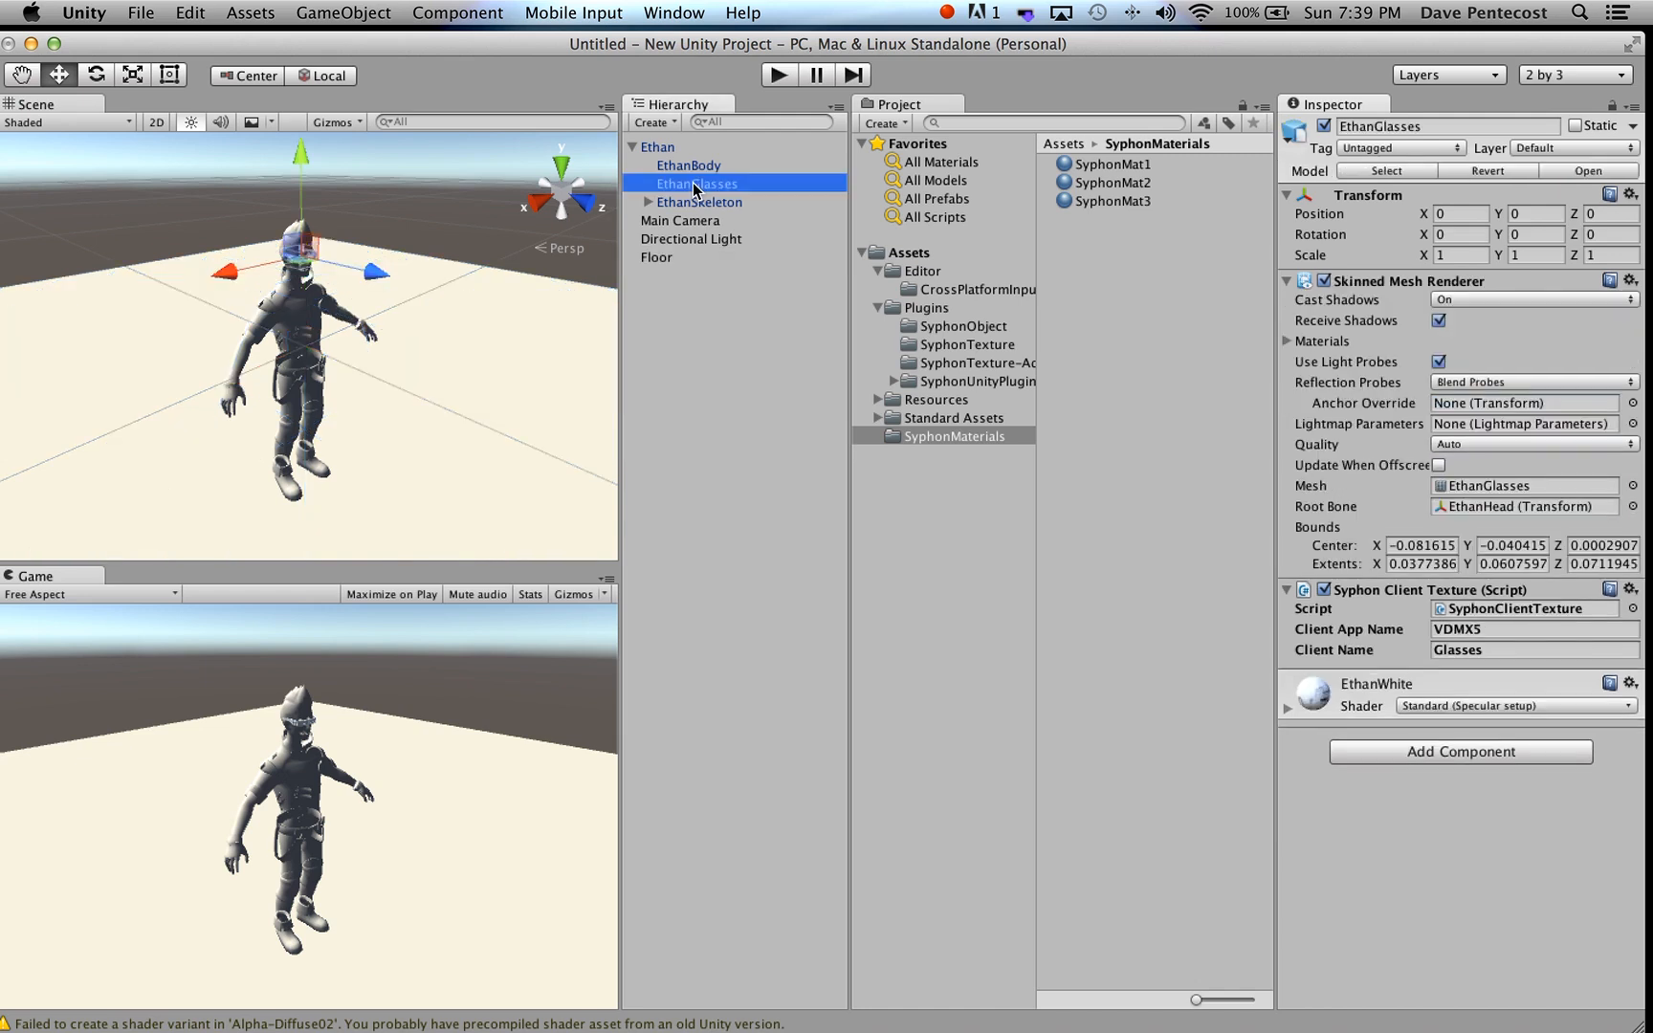
drag(1078, 203, 1348, 794)
click(1461, 704)
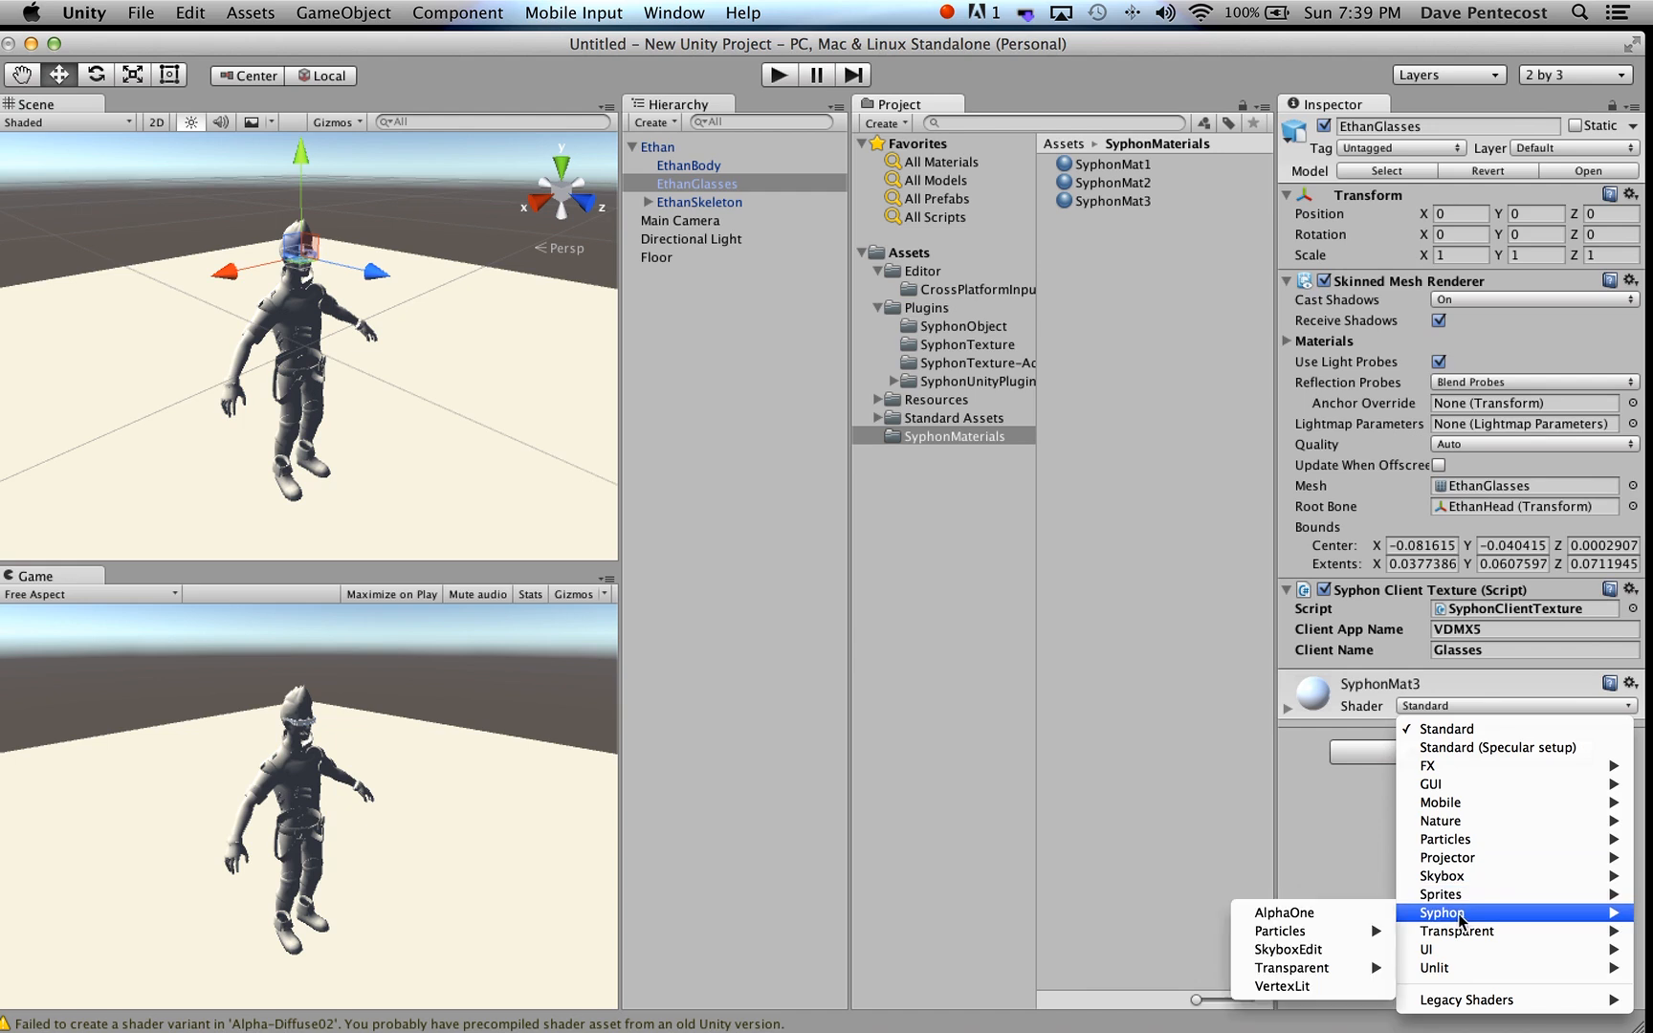
click(1310, 986)
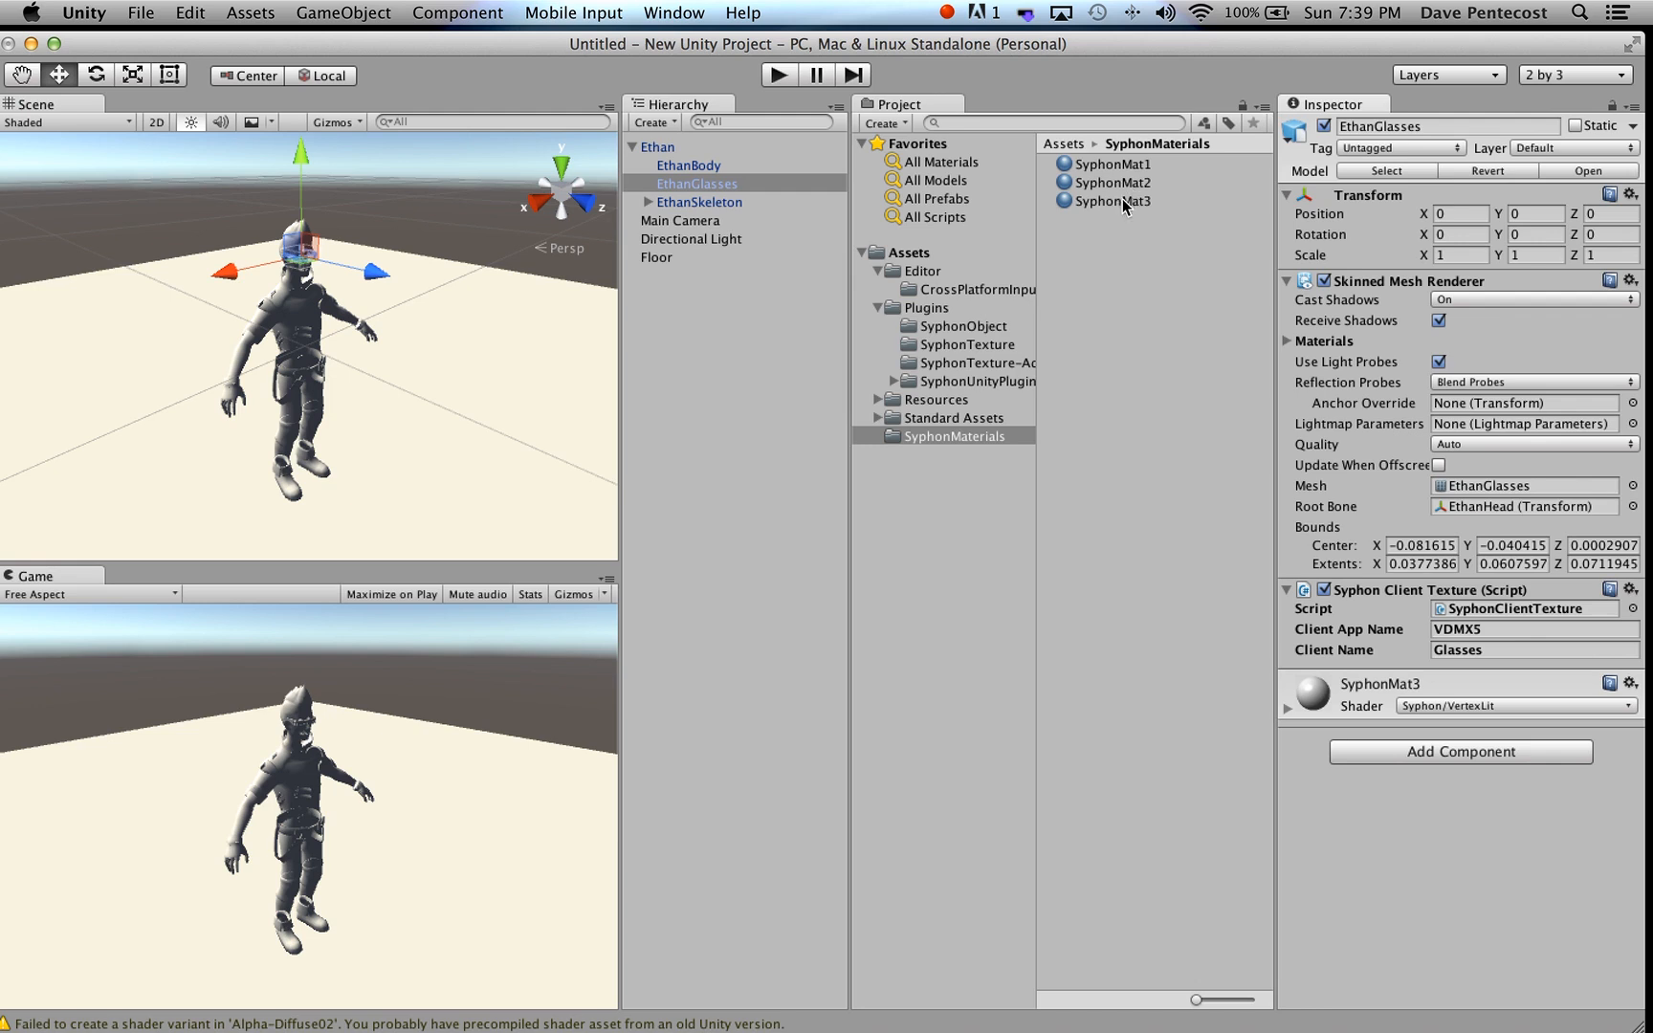
- Review the Syphon client names, materials and shaders on EthanBody, the Floor and EthanGlasses
click(698, 166)
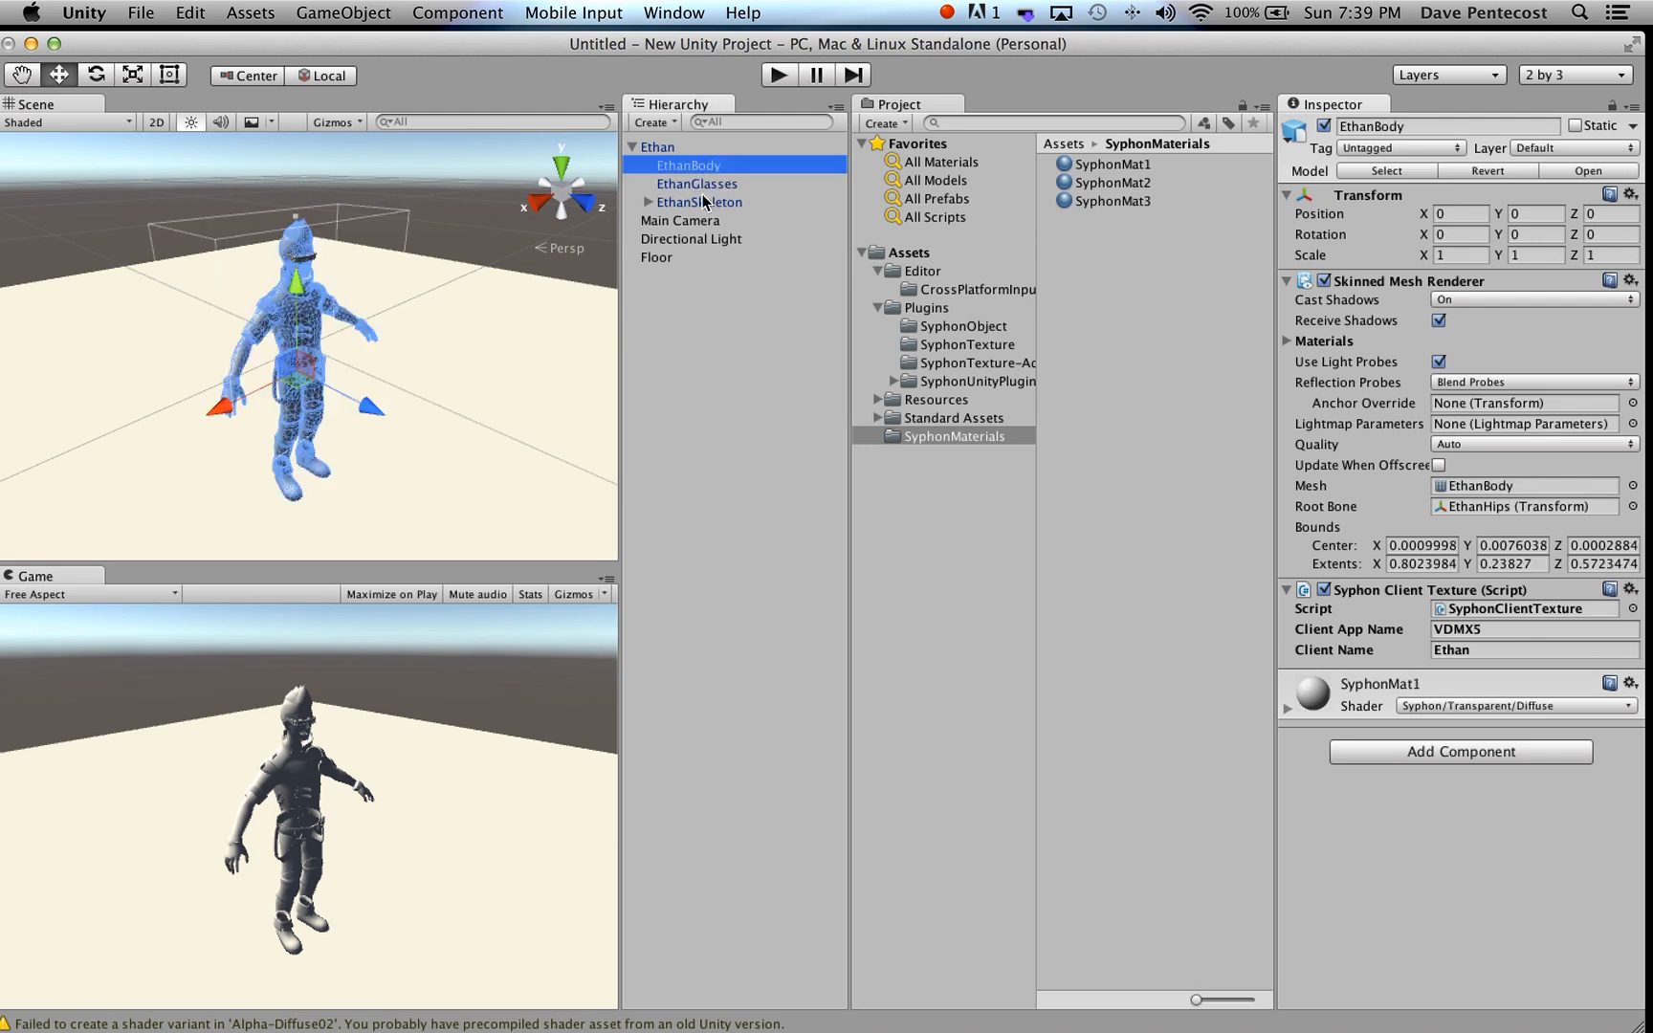
click(668, 259)
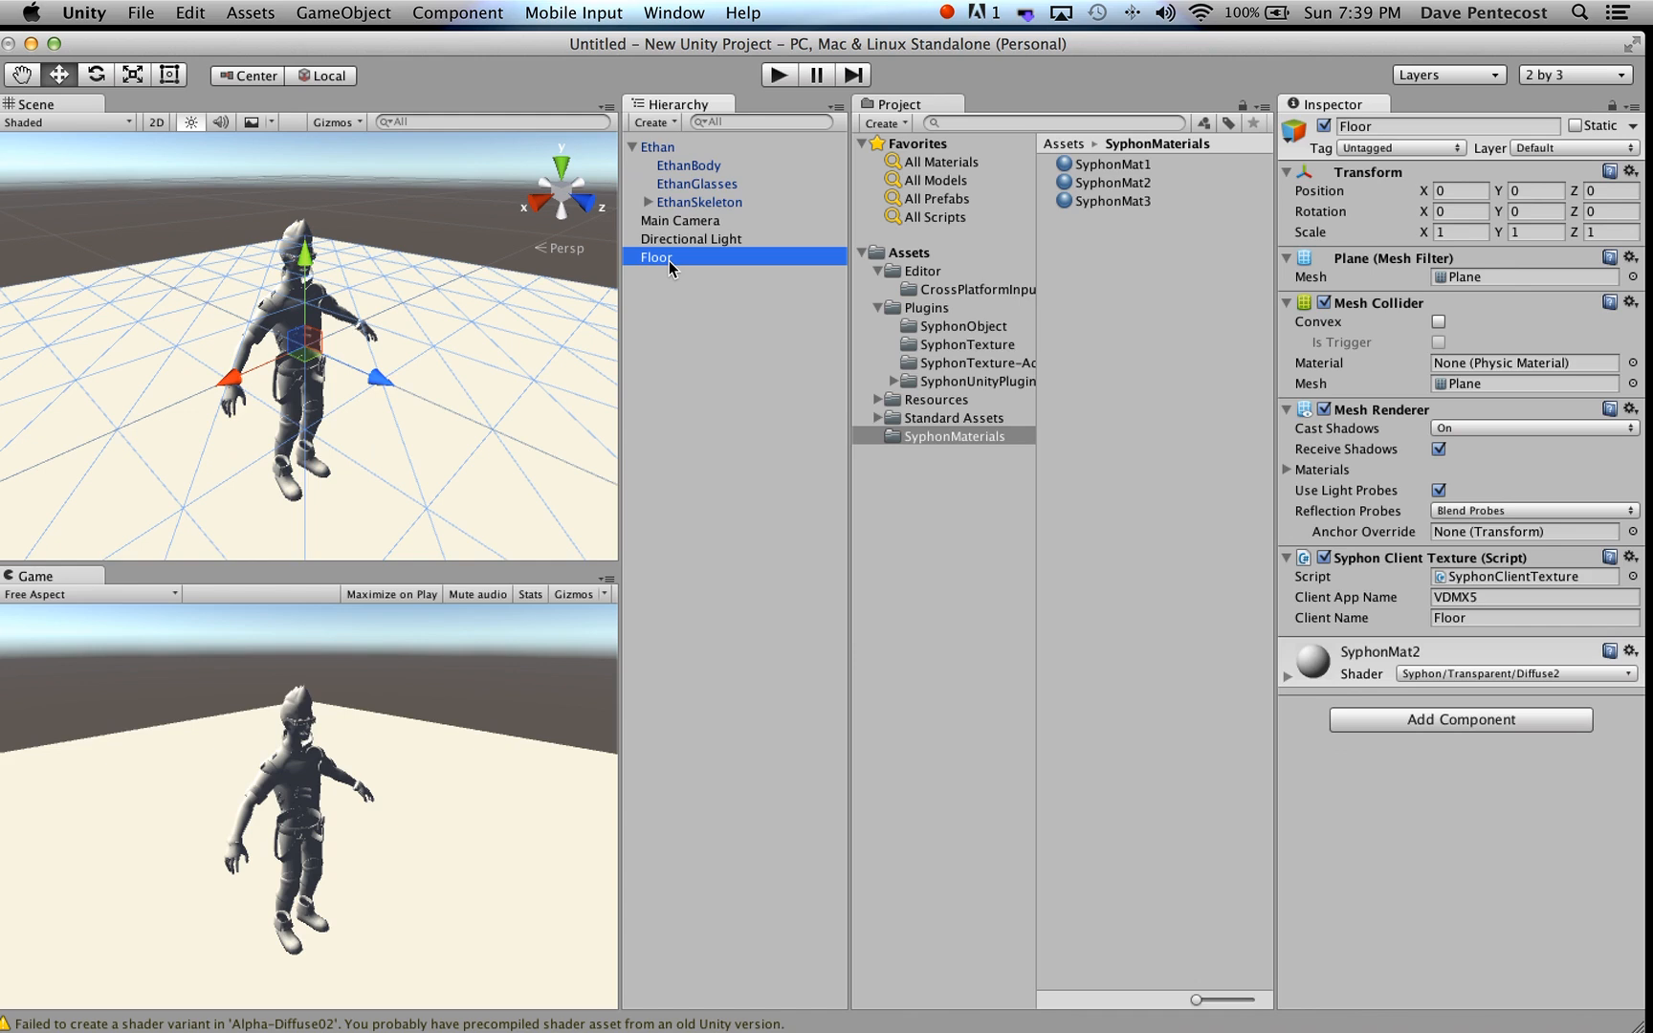
click(723, 184)
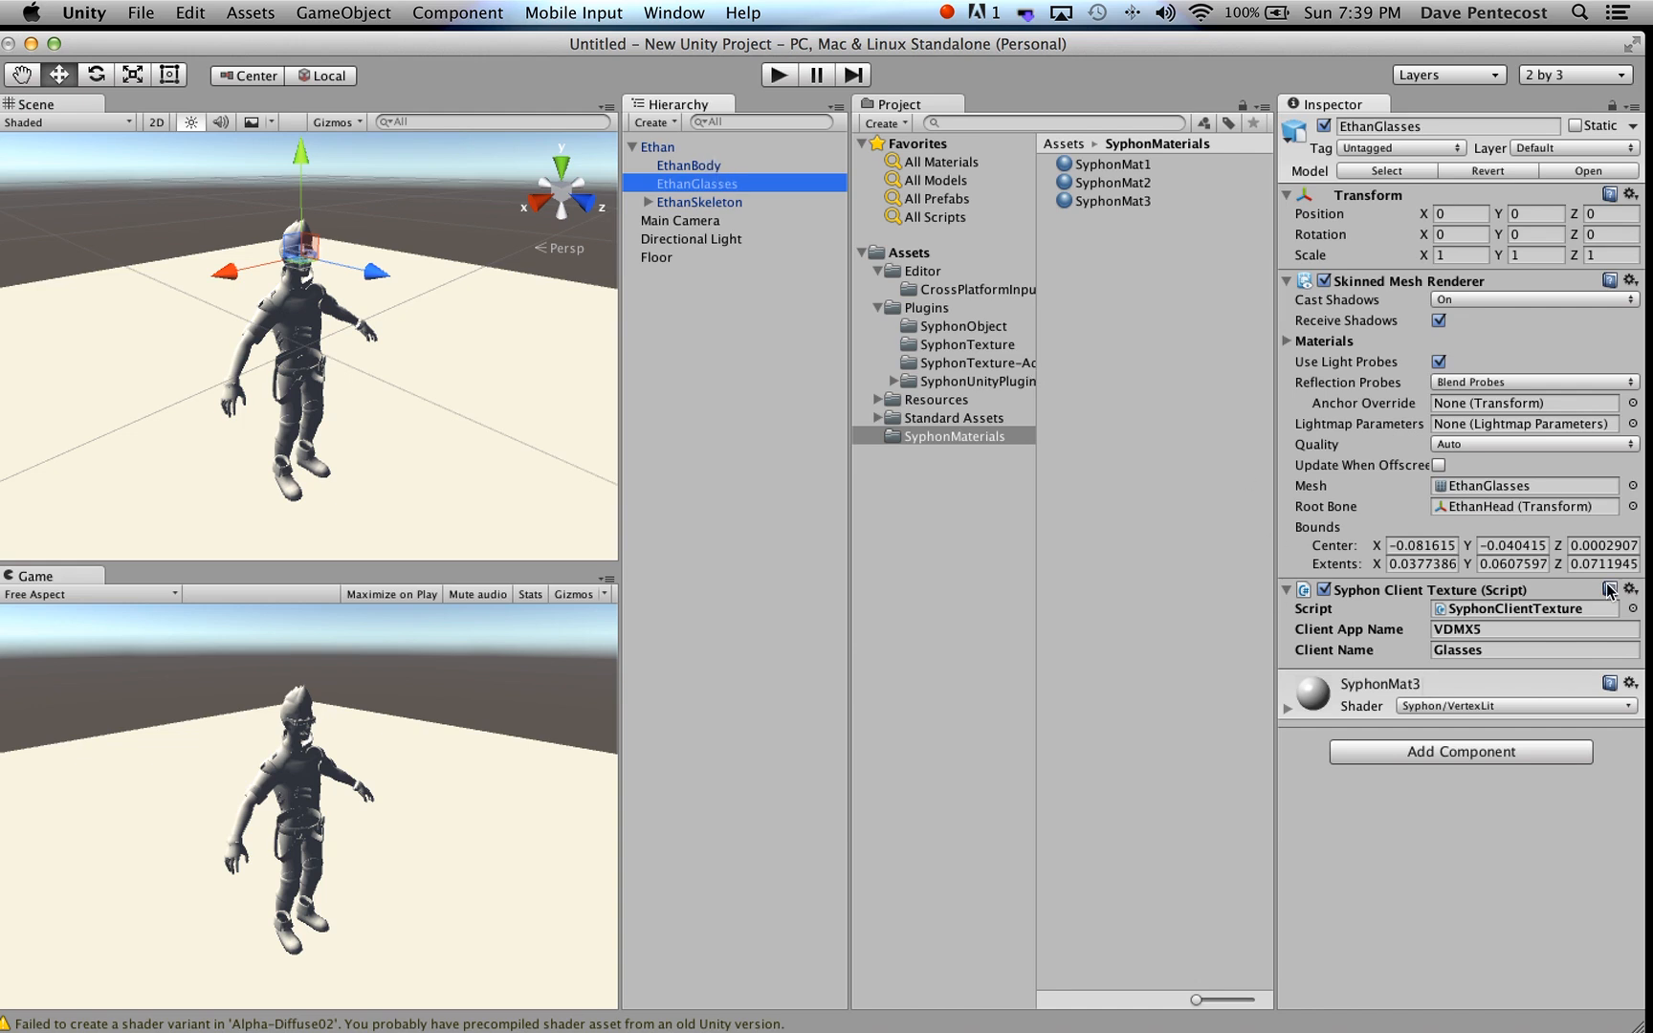
click(695, 169)
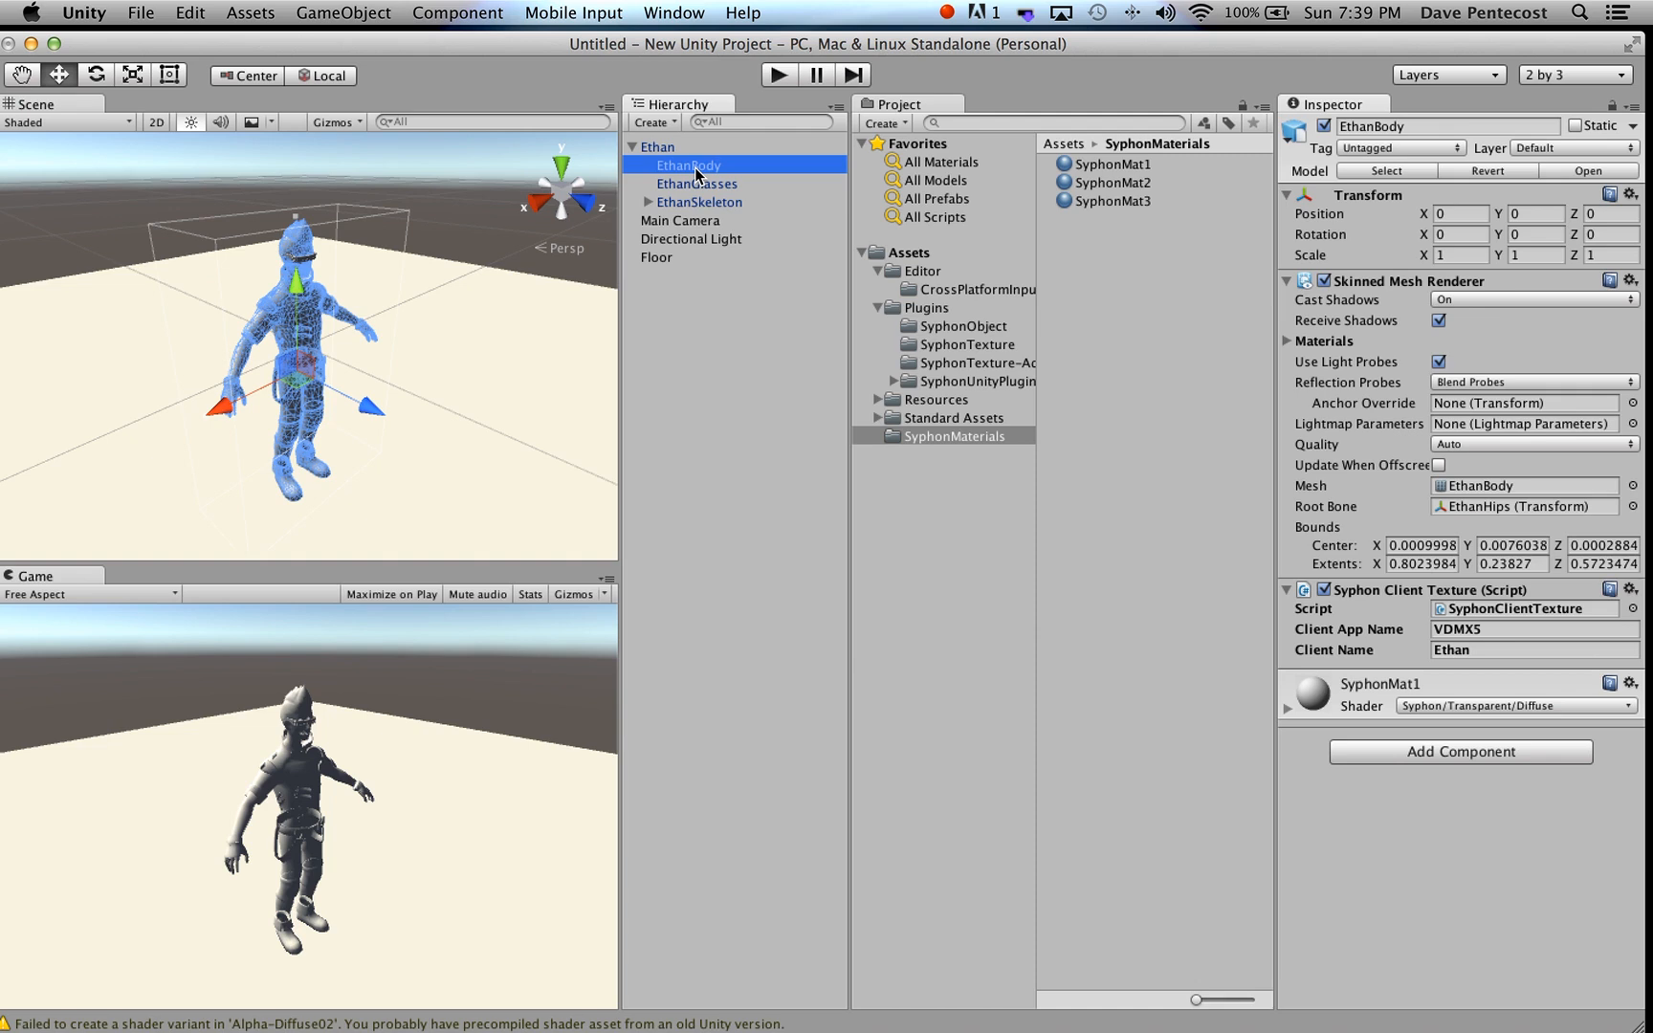
click(660, 256)
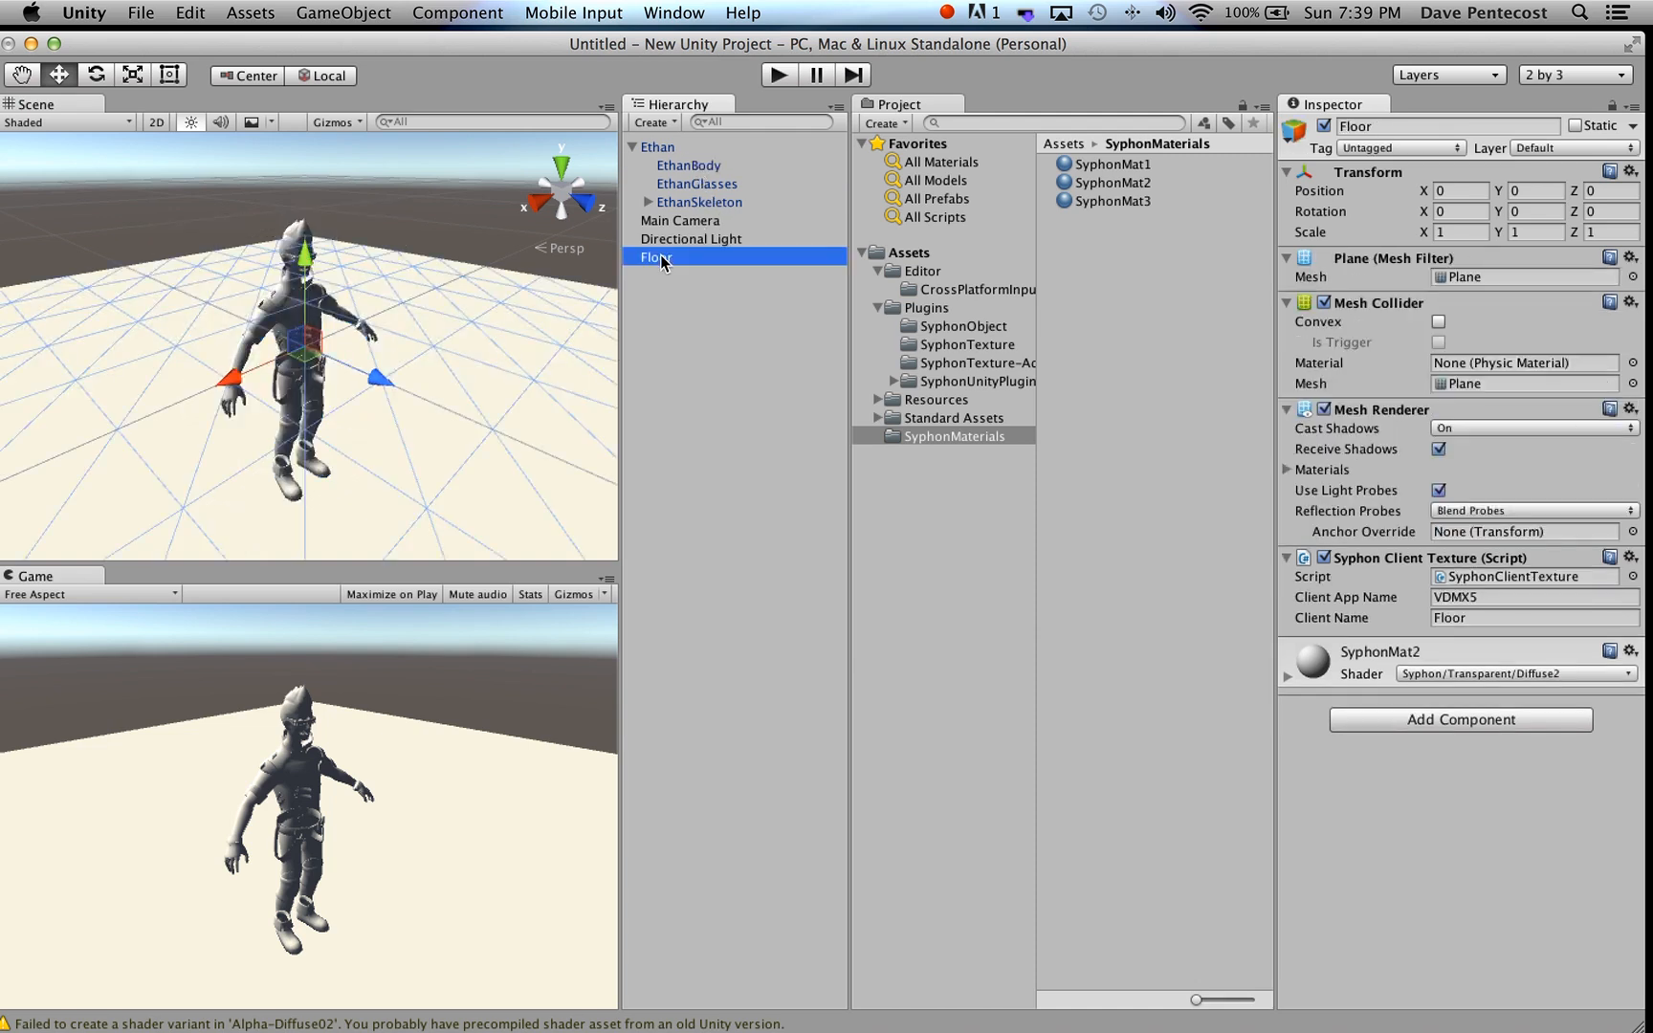
- Move the Unity window out of the way, switch to VDMX5 and place Media Bin 1 clear of the Workspace Inspector
click(699, 188)
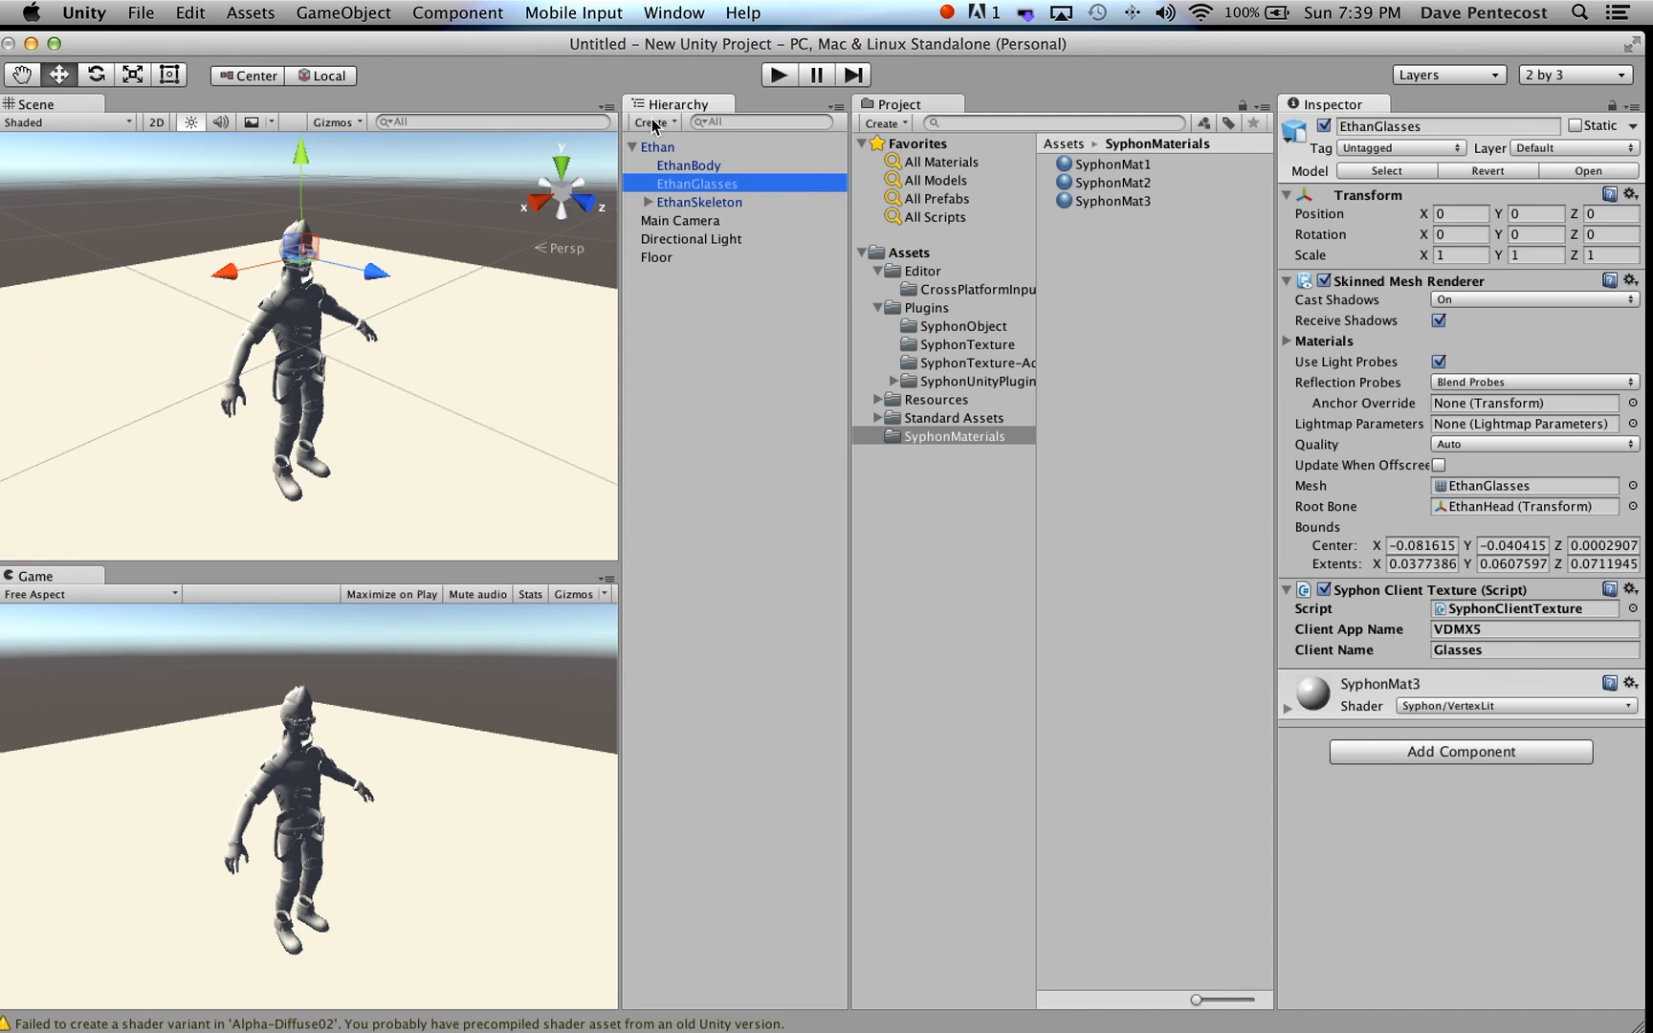
click(698, 307)
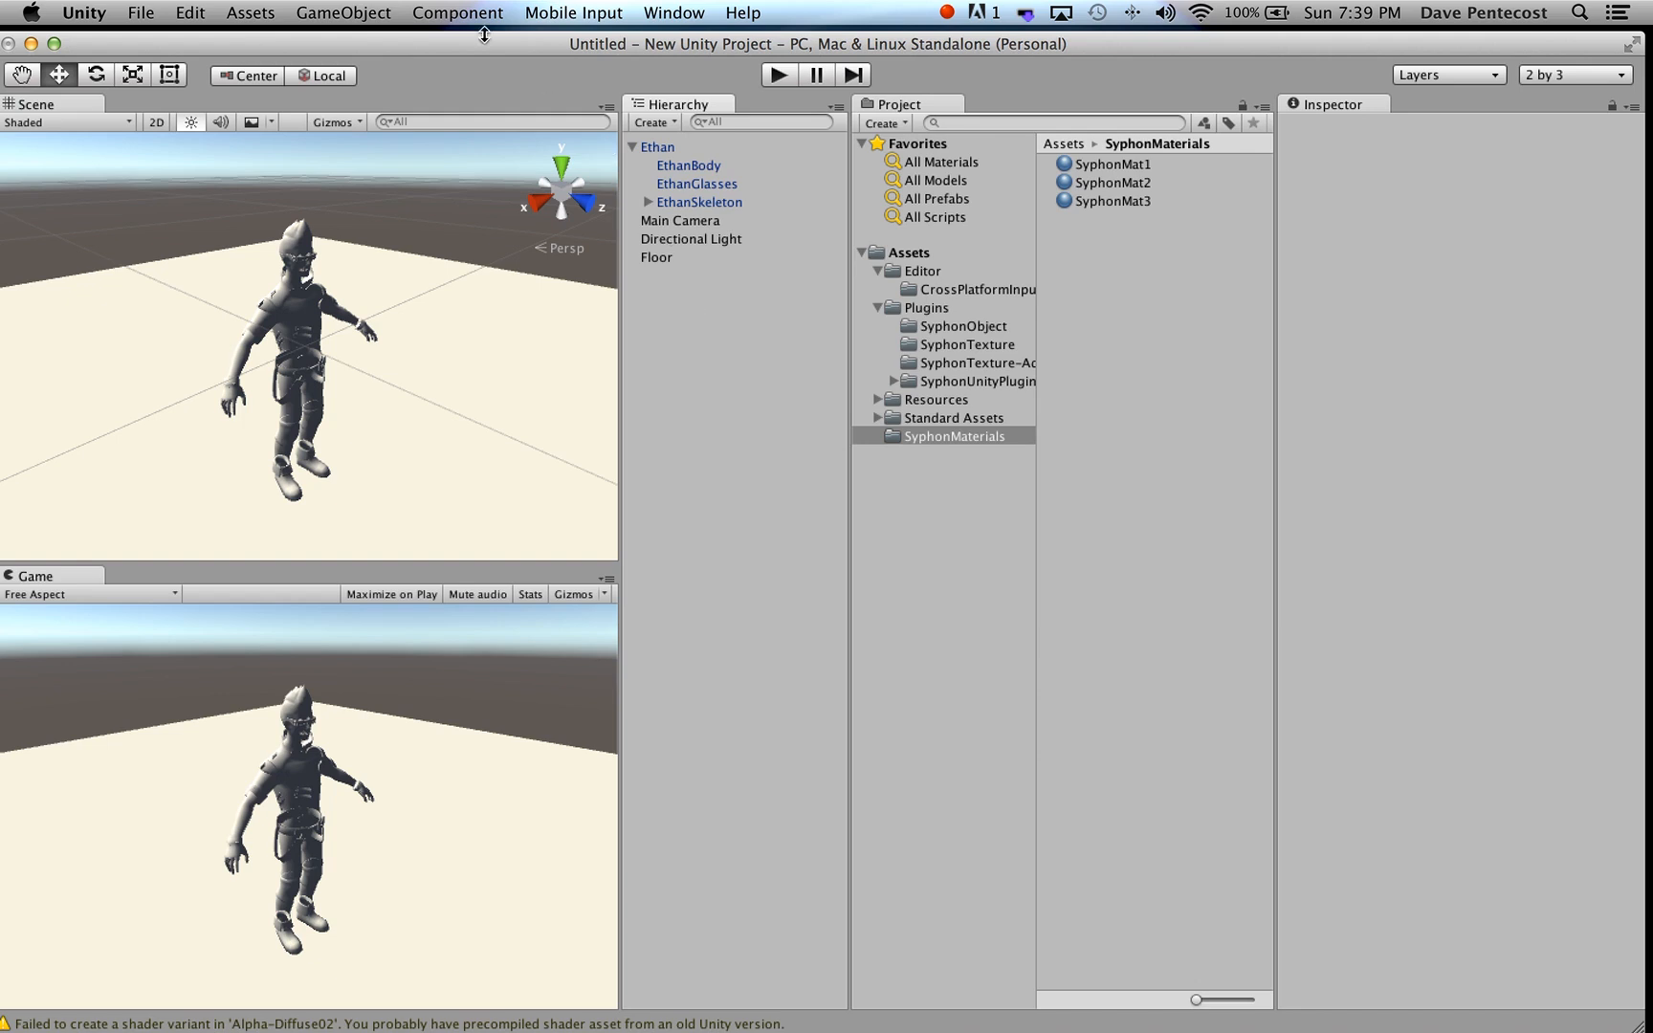
drag(479, 43, 497, 990)
click(1580, 574)
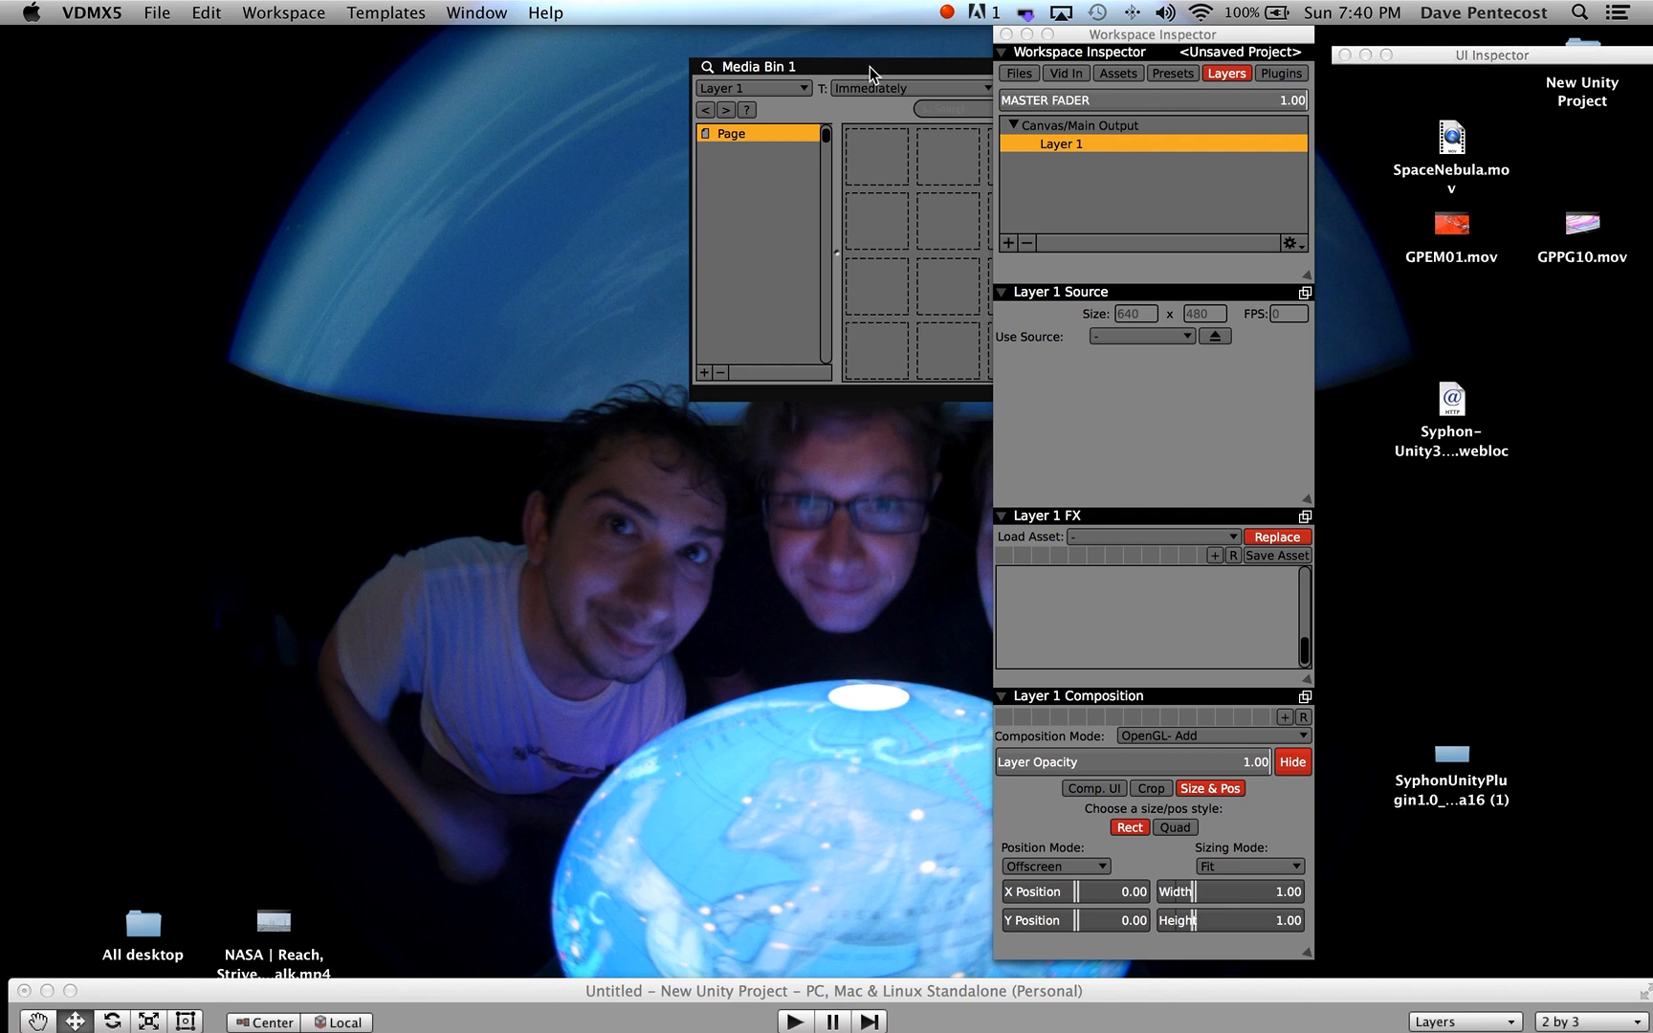
drag(869, 66, 668, 48)
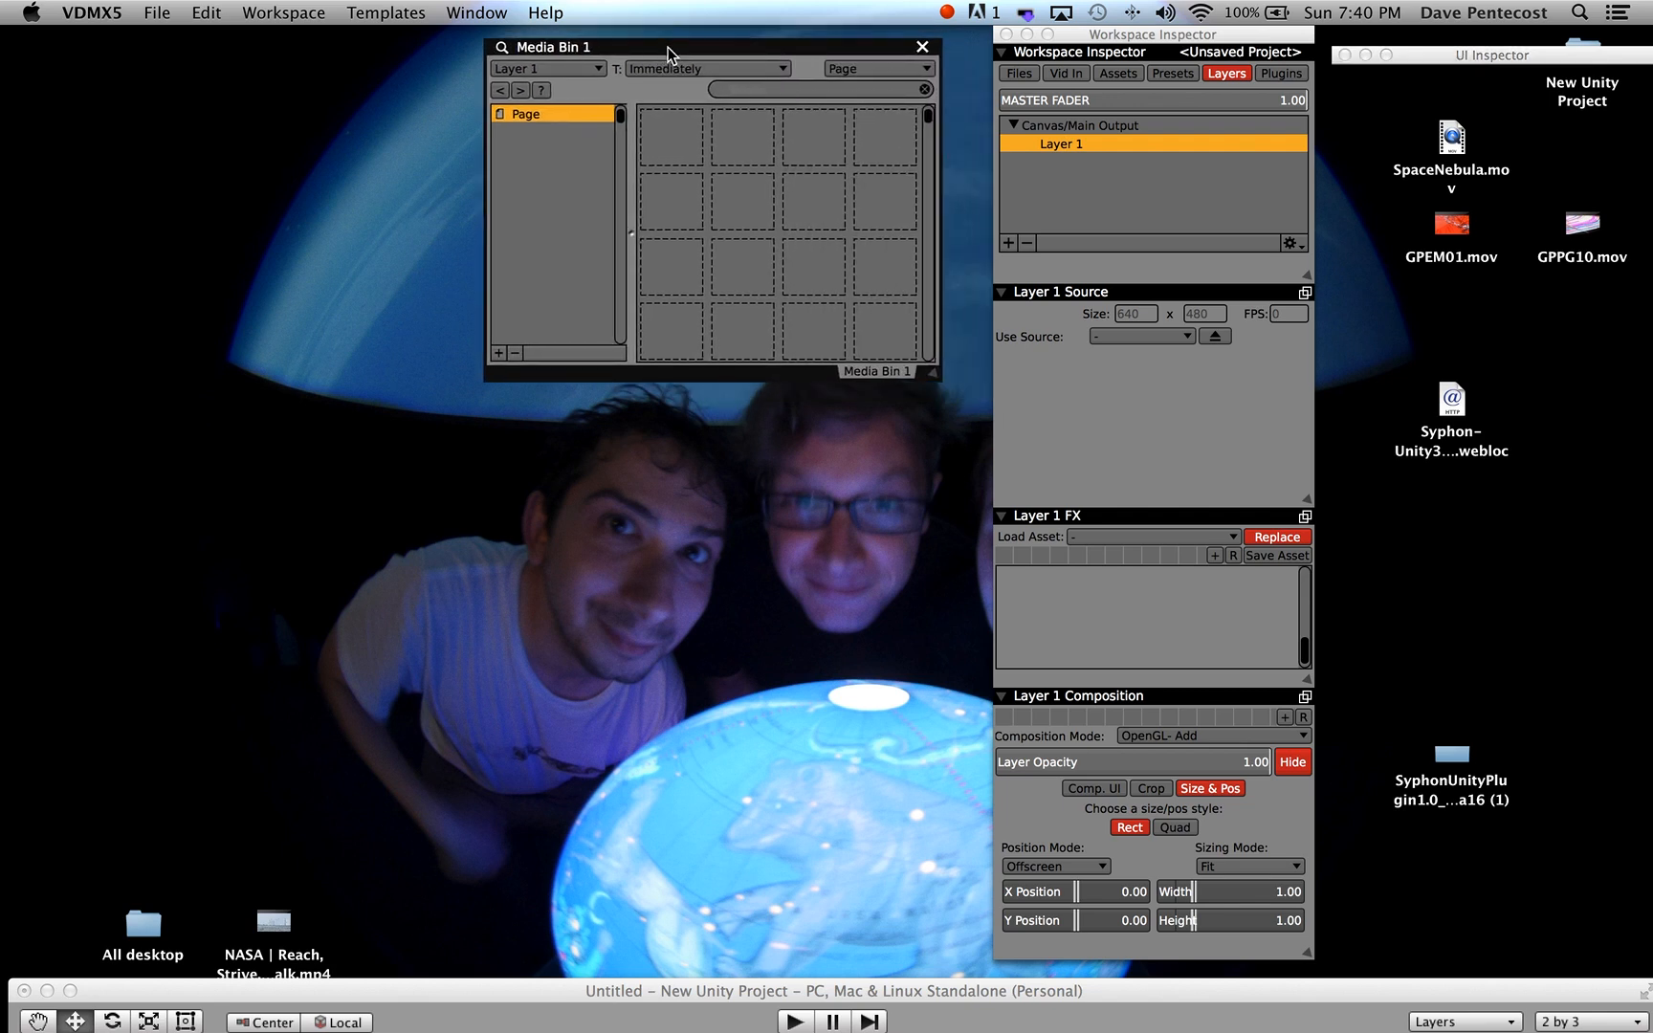
- Add a Syphon Output plugin to the VDMX5 workspace and place its window below Media Bin 1
click(1278, 74)
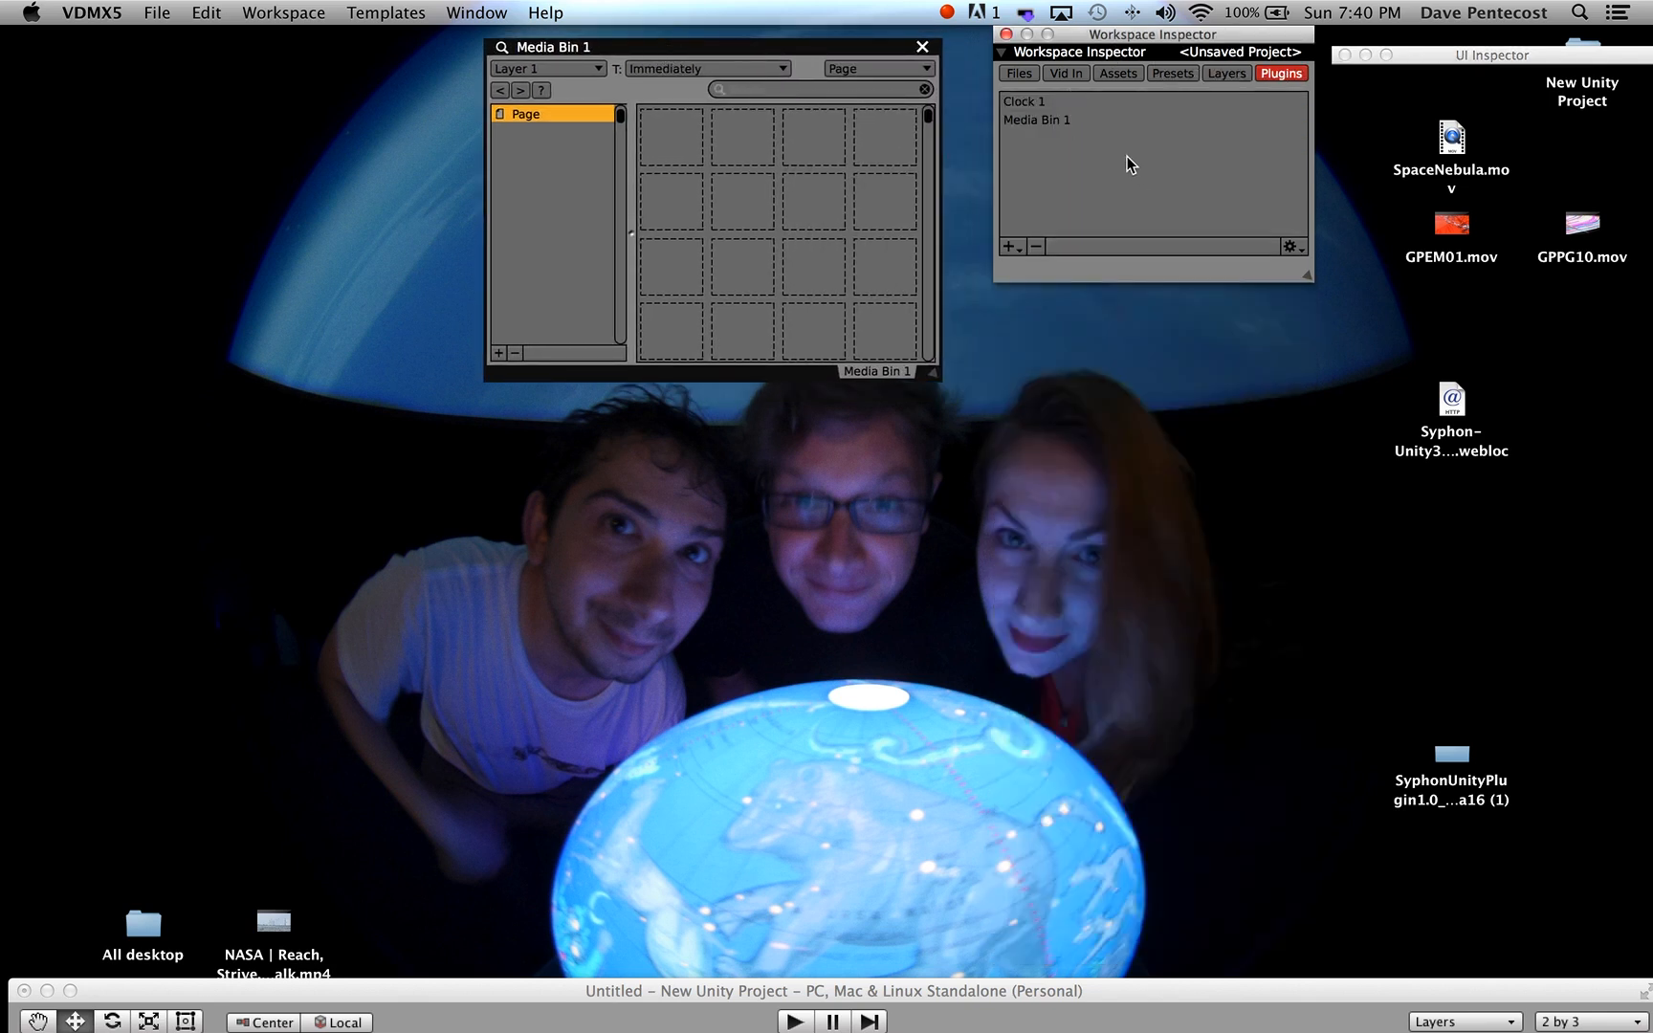
click(1011, 249)
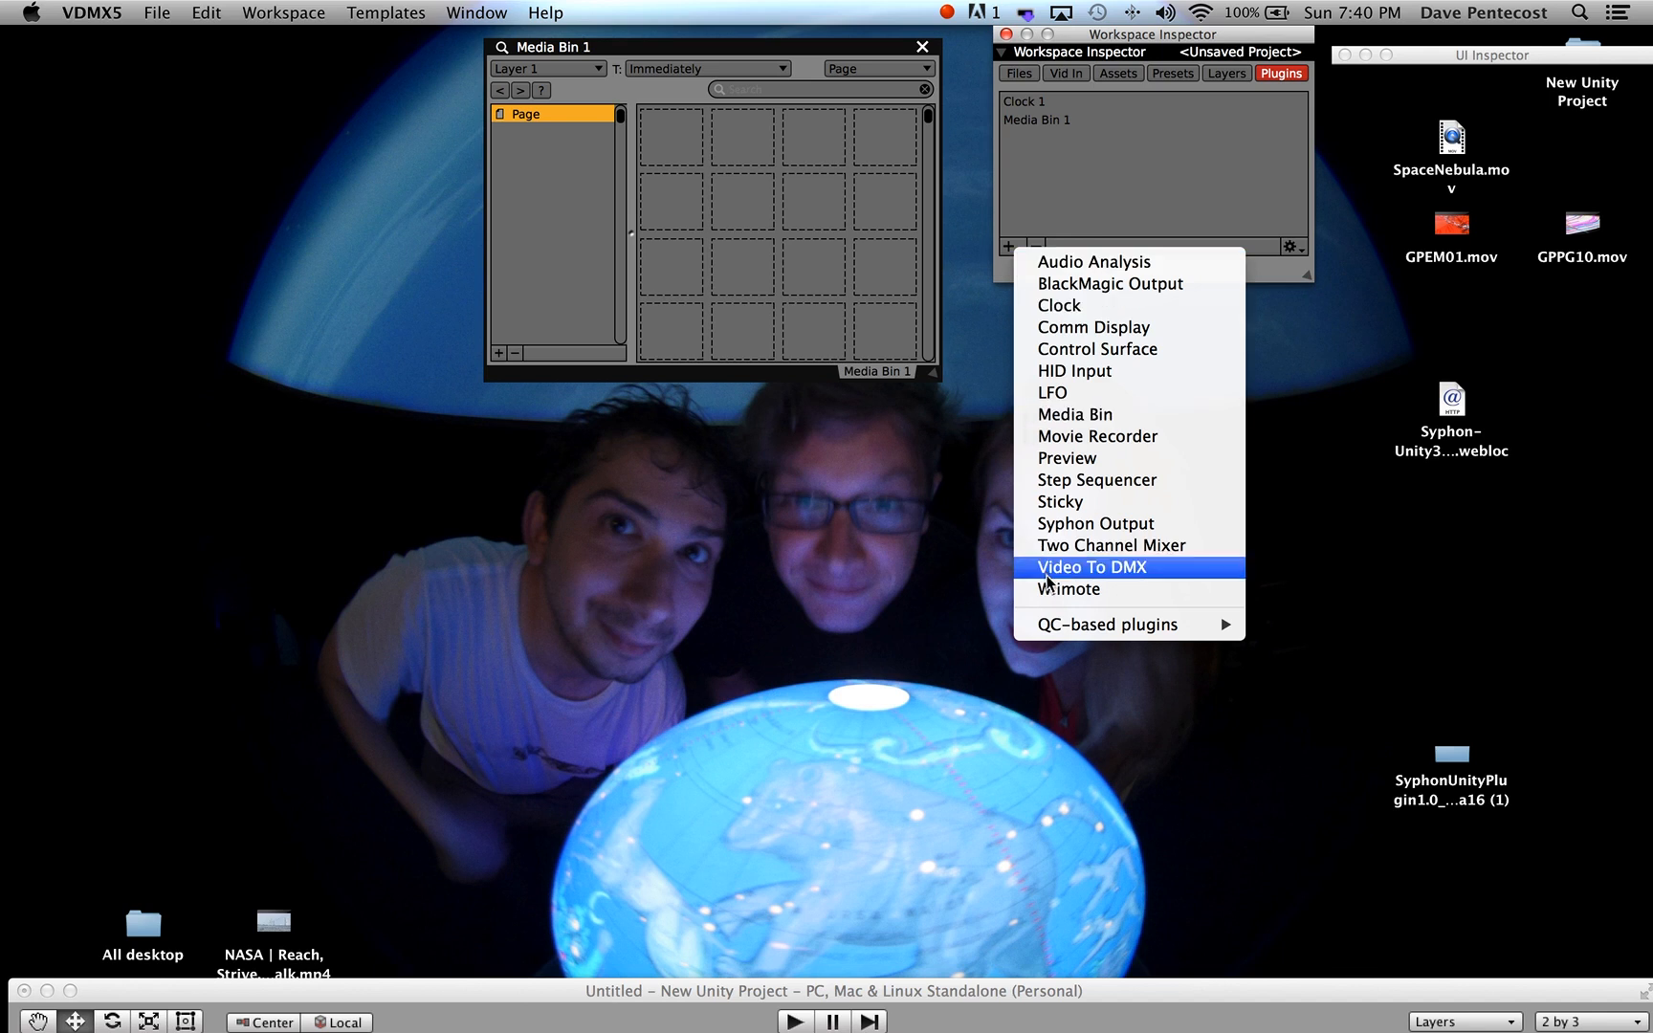
click(1072, 523)
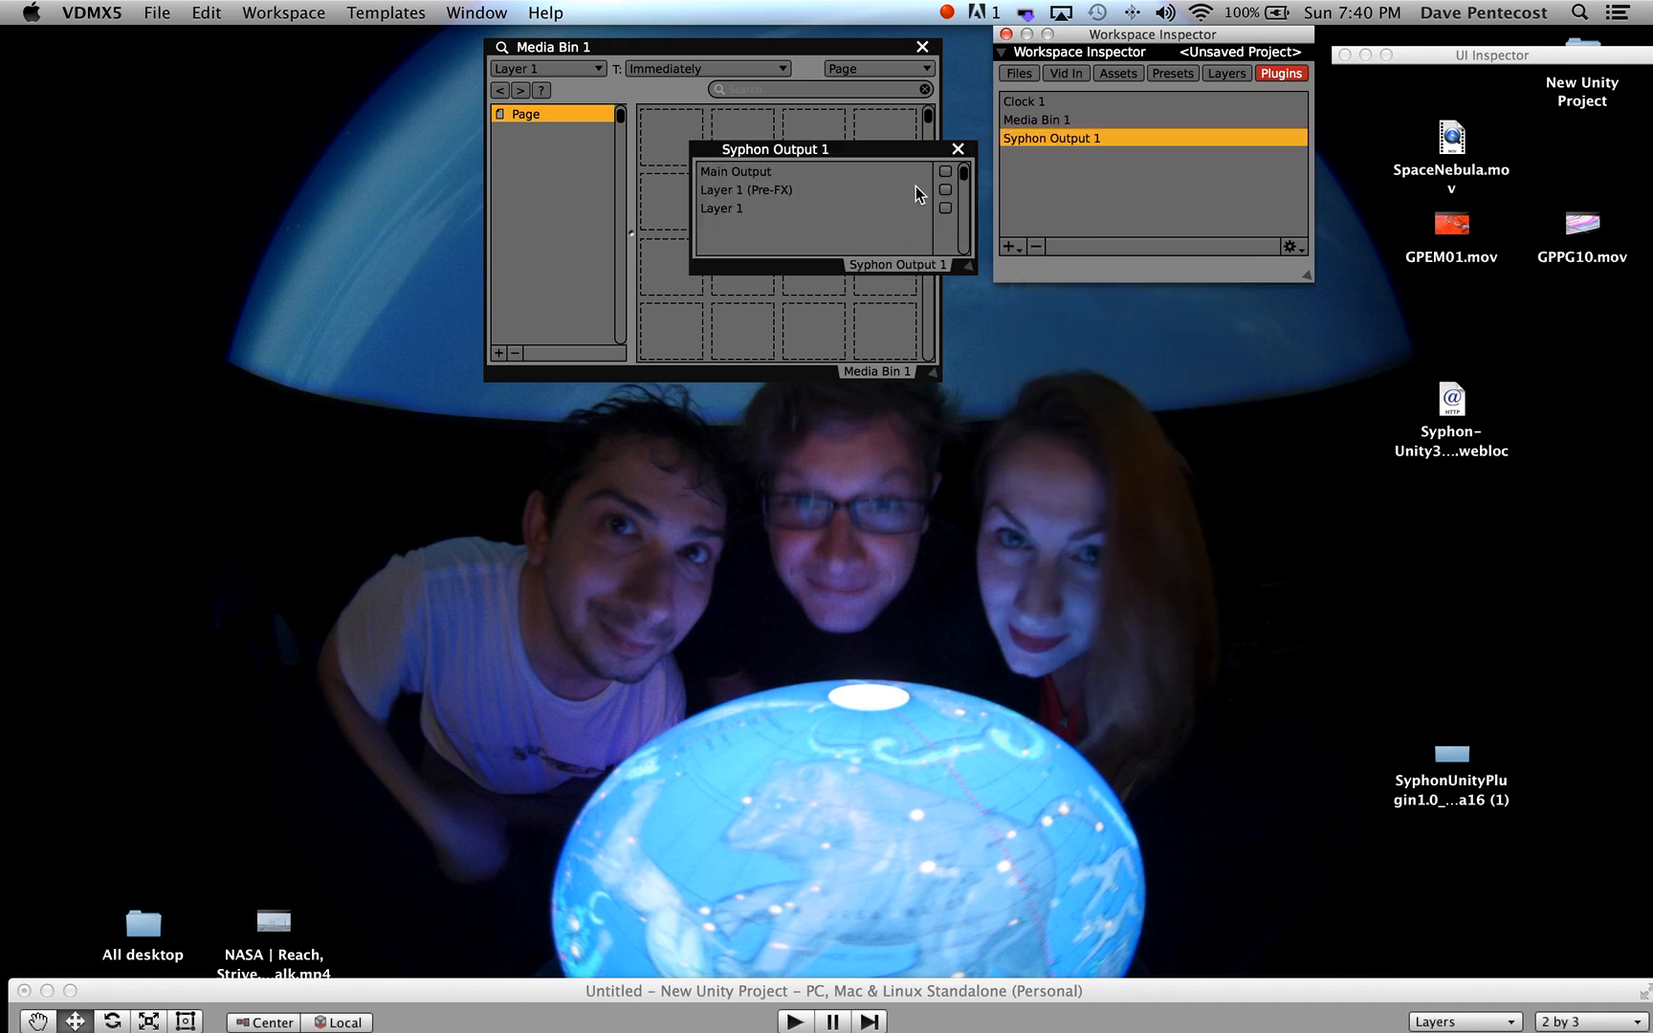
drag(880, 150, 718, 428)
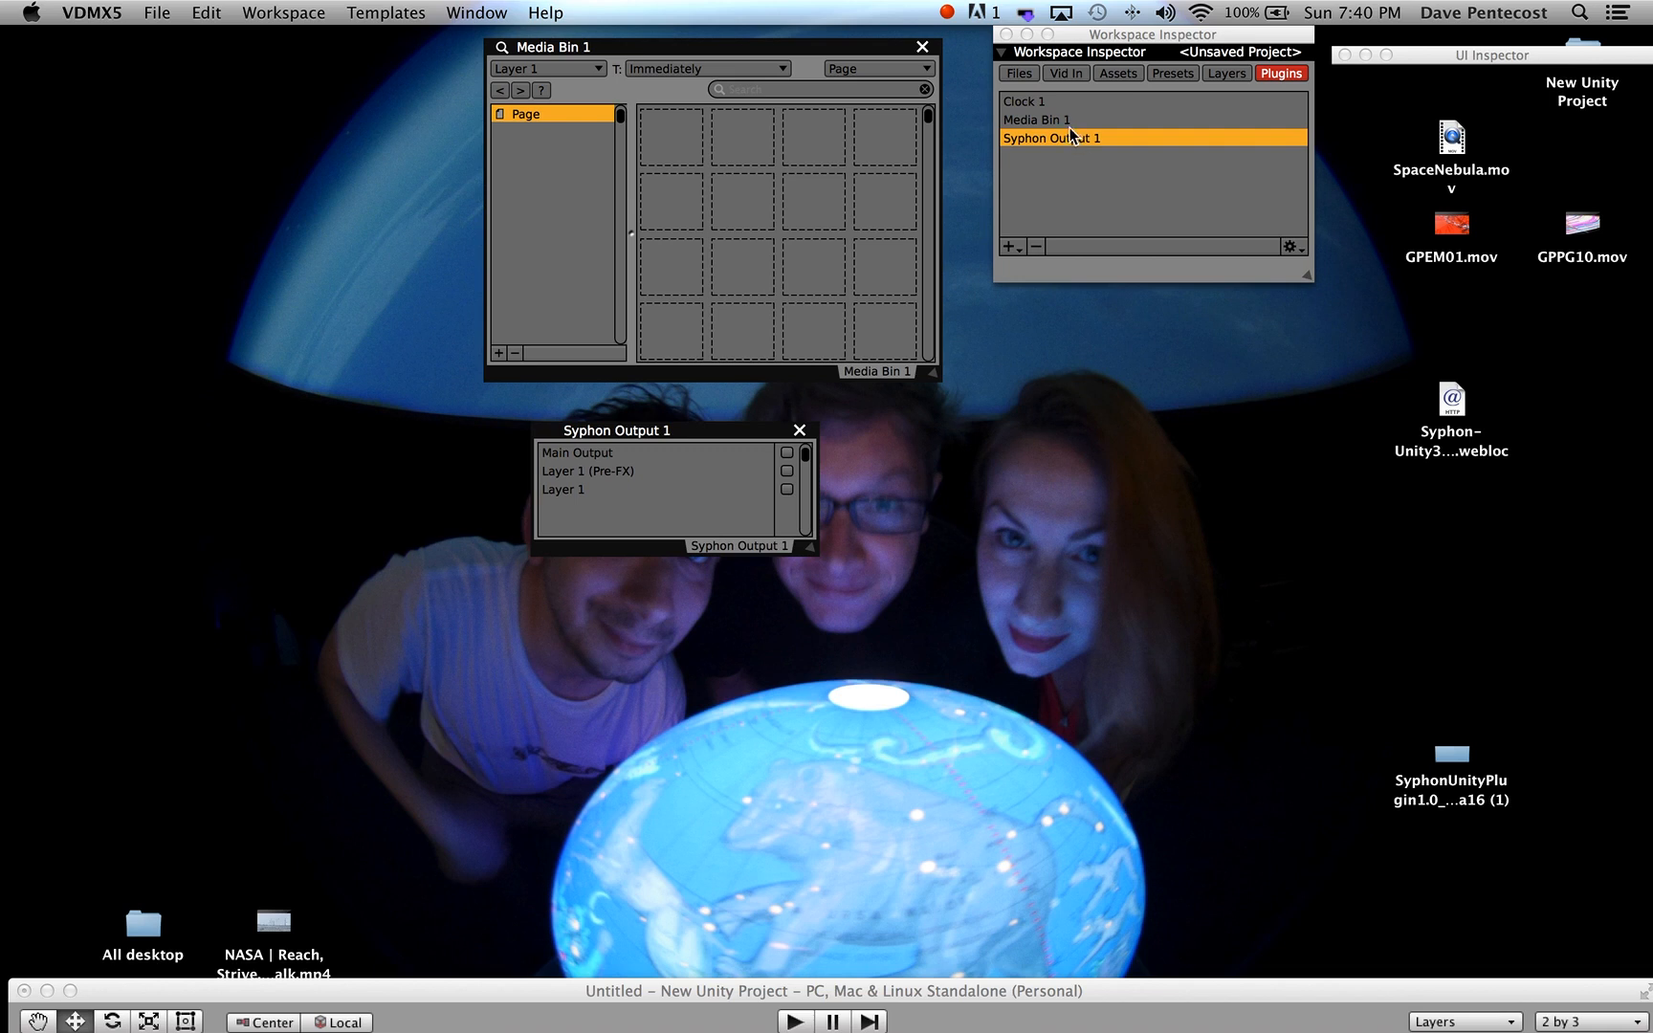
- Rename Layer 1 to Ethan and add a second layer named Floor
click(1235, 77)
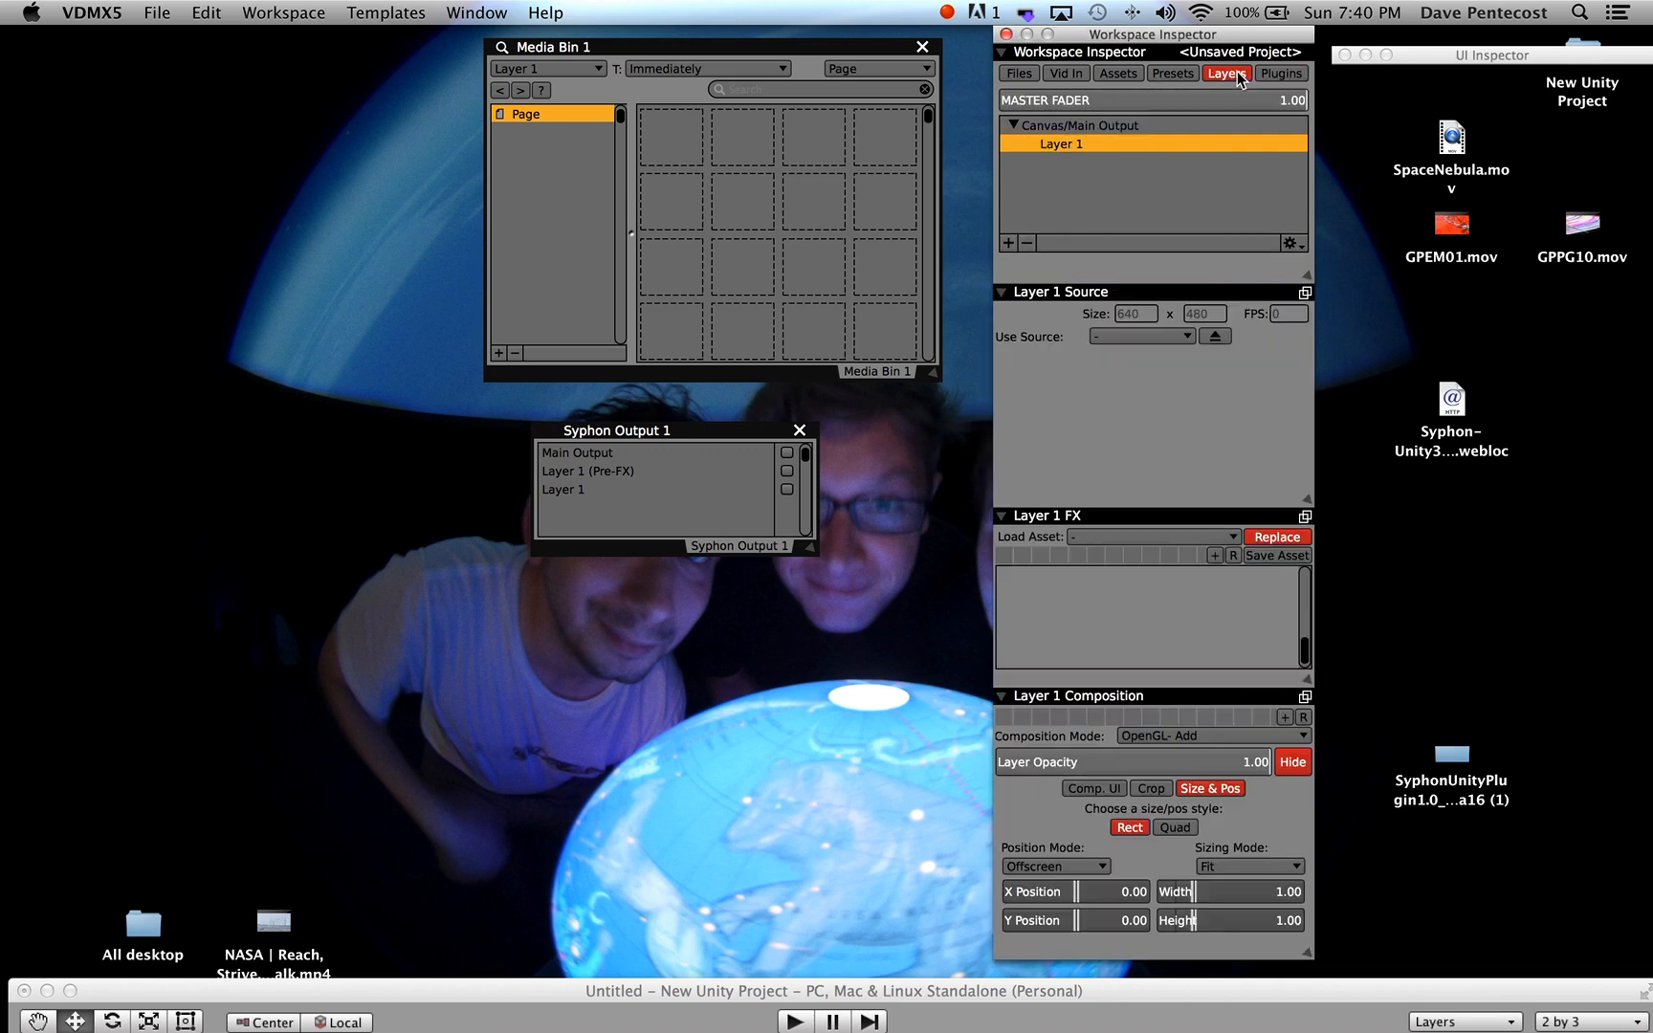
double_click(1069, 146)
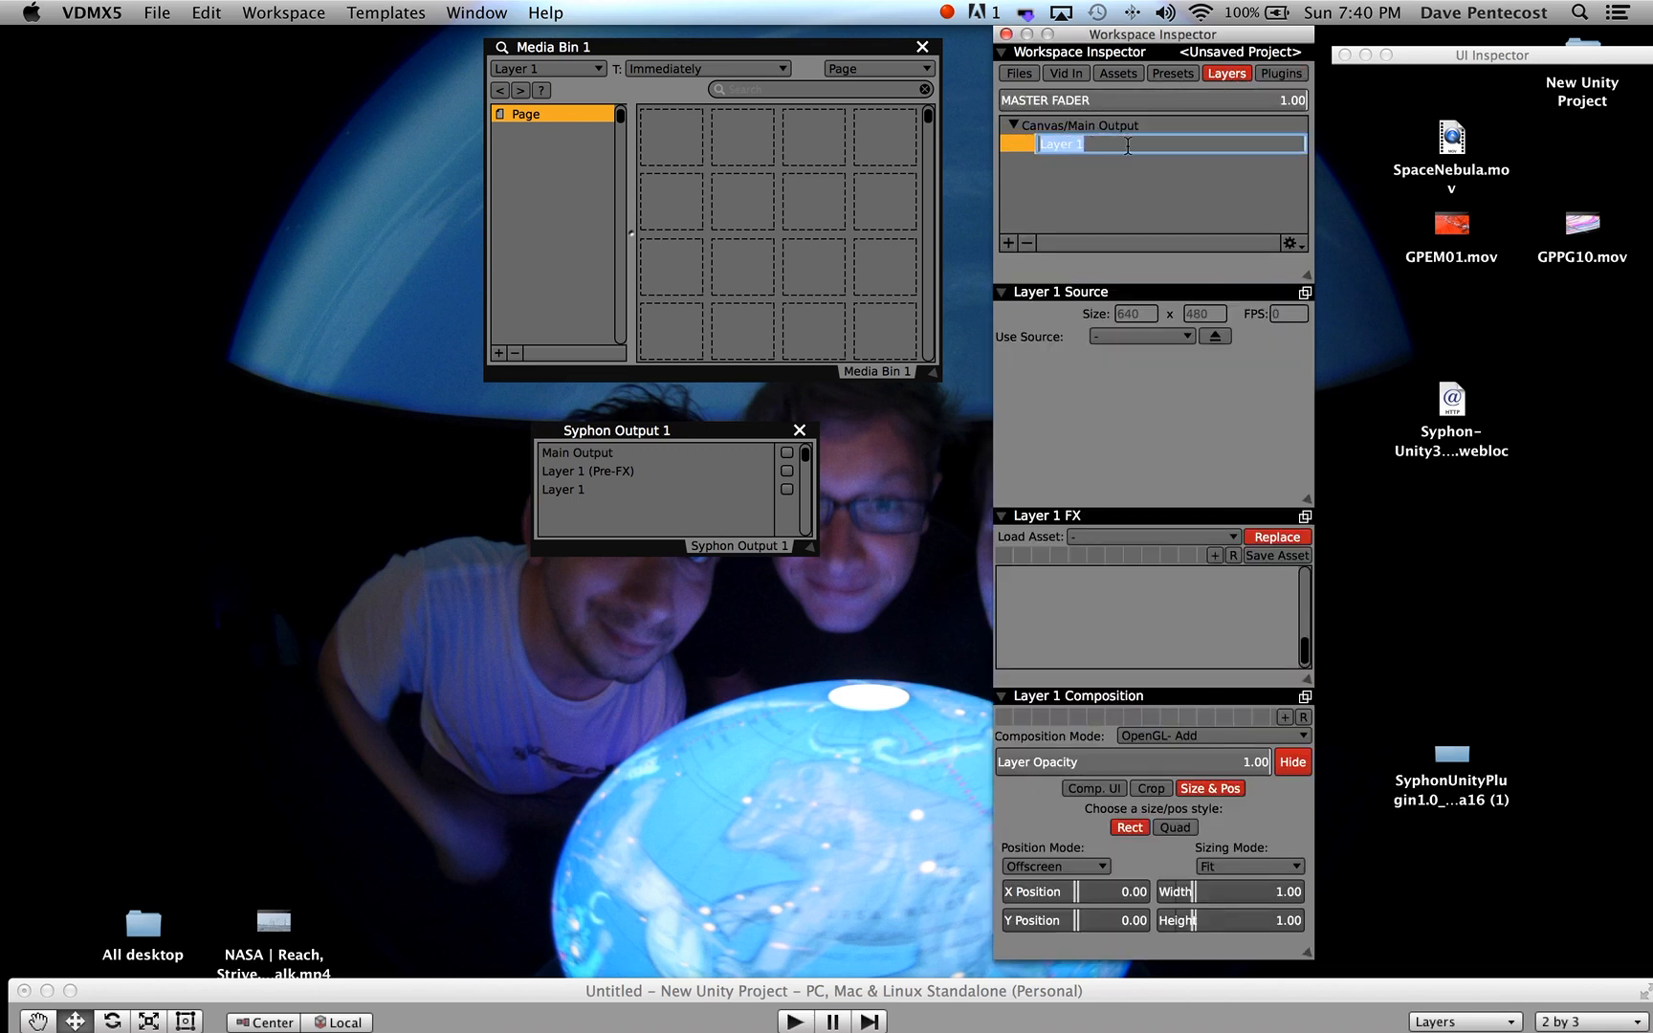
text(Ethan)
click(1082, 173)
click(1008, 241)
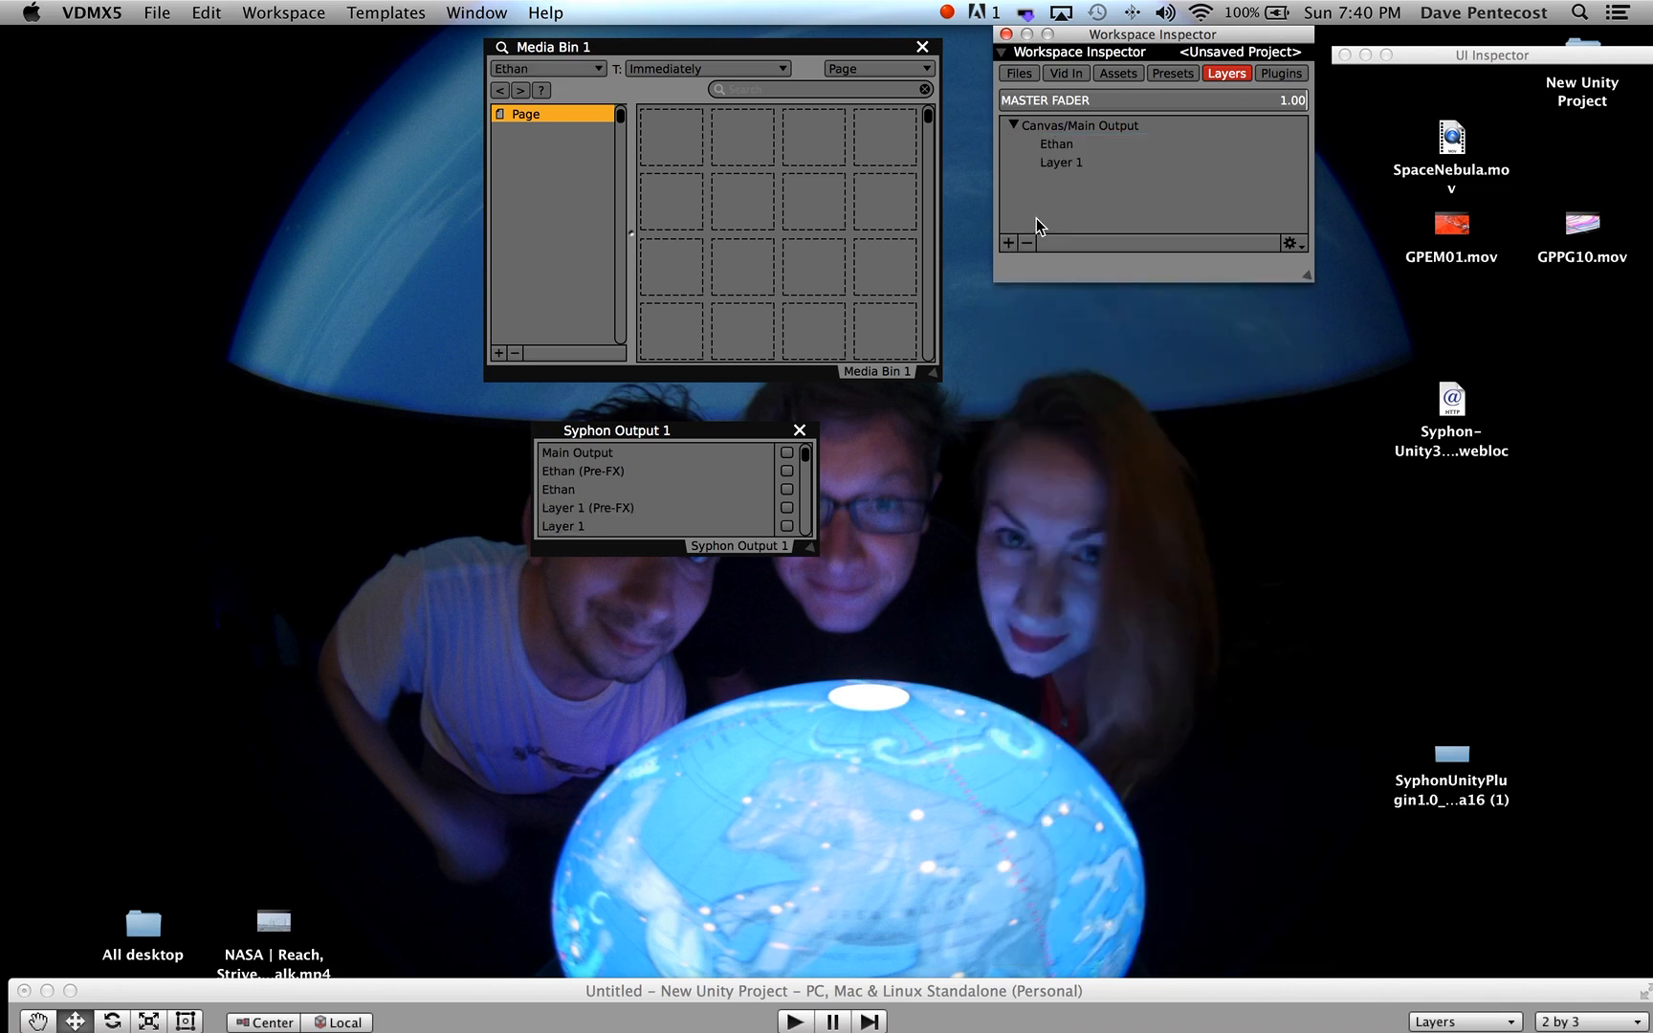
double_click(1063, 161)
text(Floor)
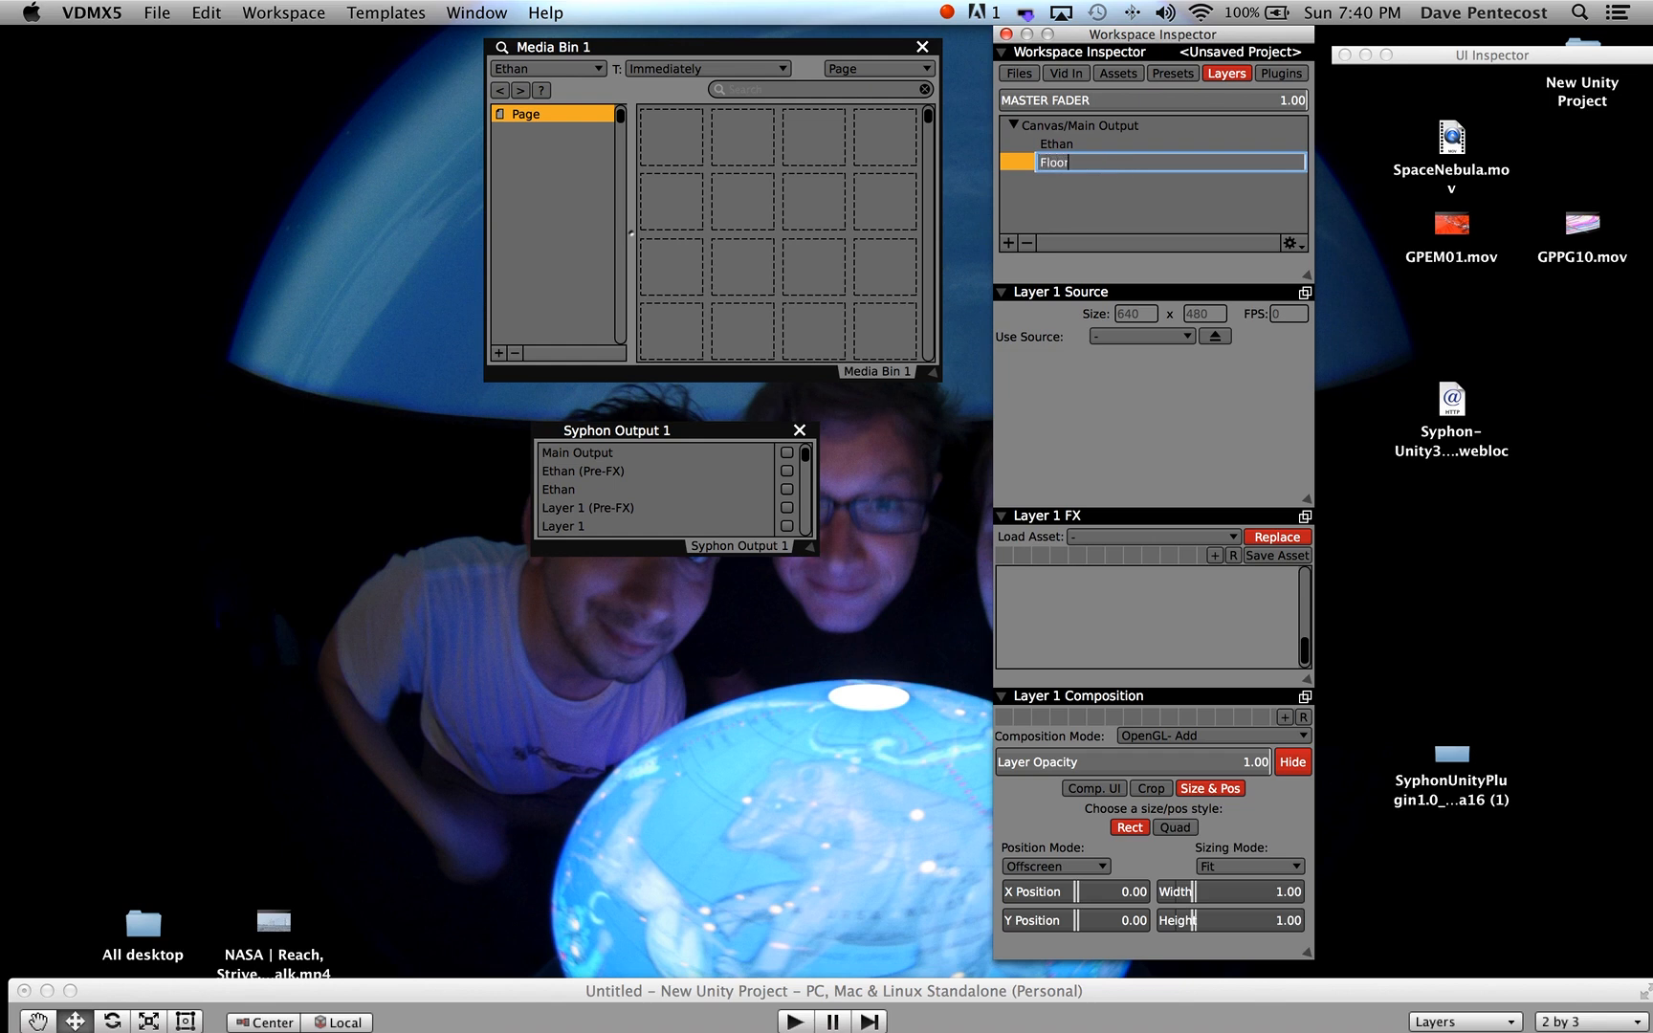
- Add a third layer named Glasses and delete the surplus Layer 2
click(1008, 242)
click(1008, 242)
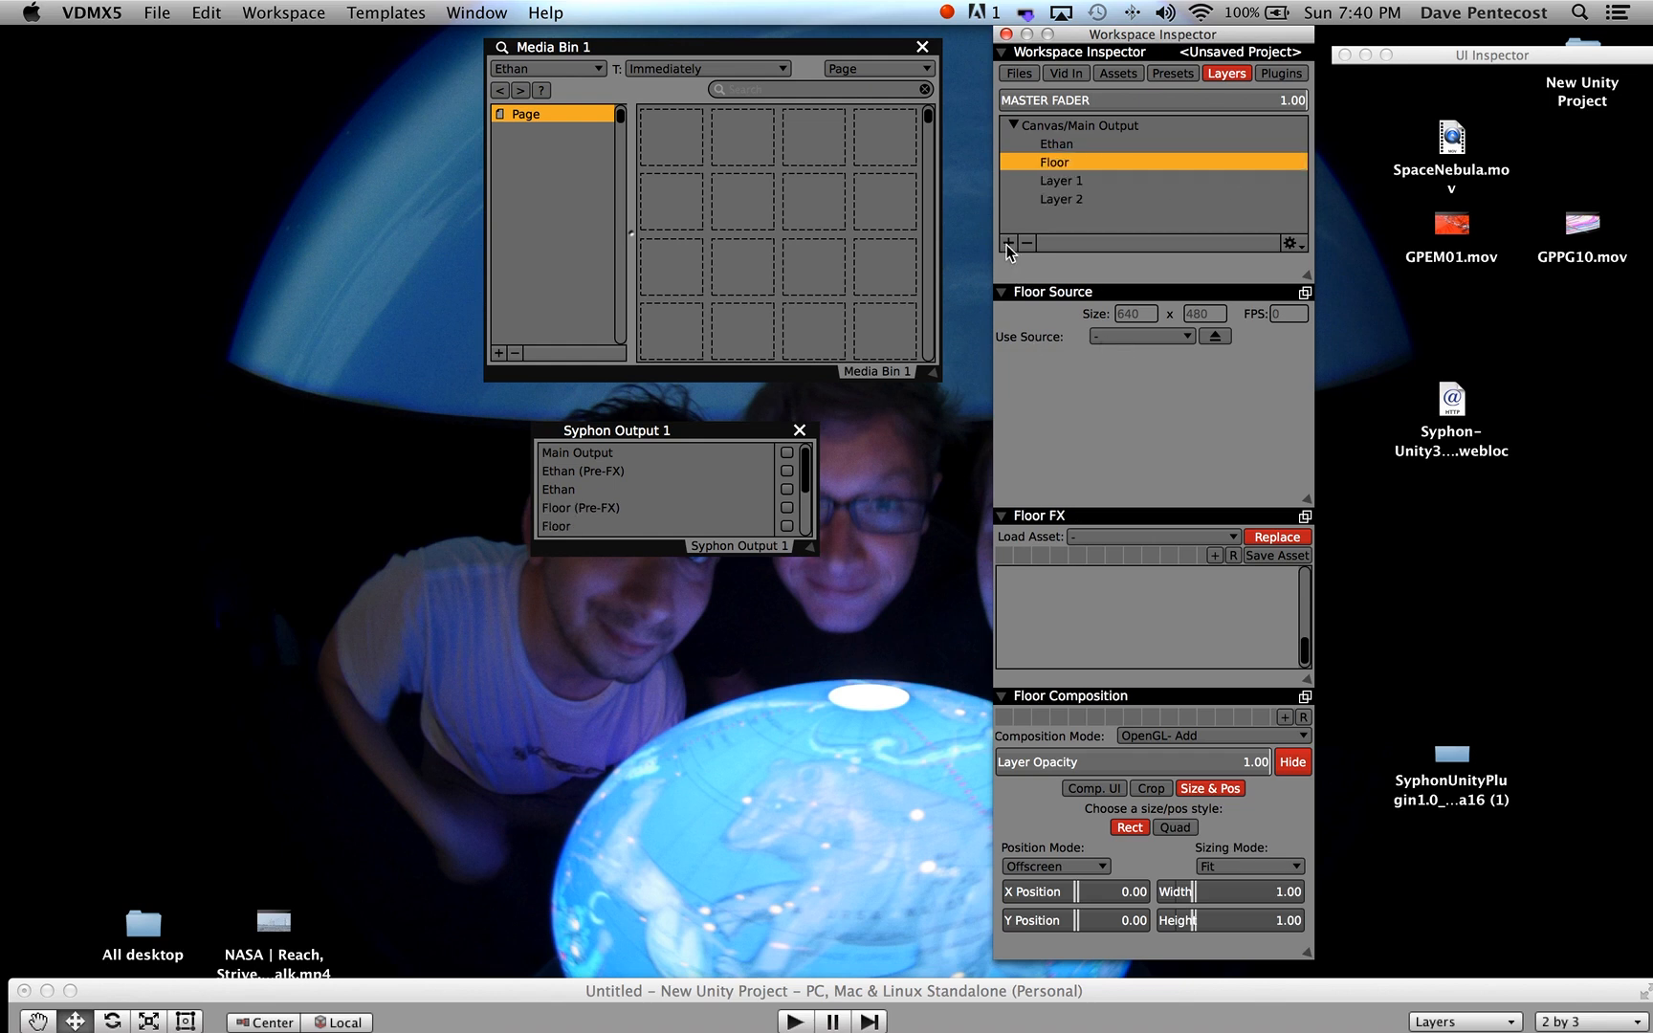
click(1060, 181)
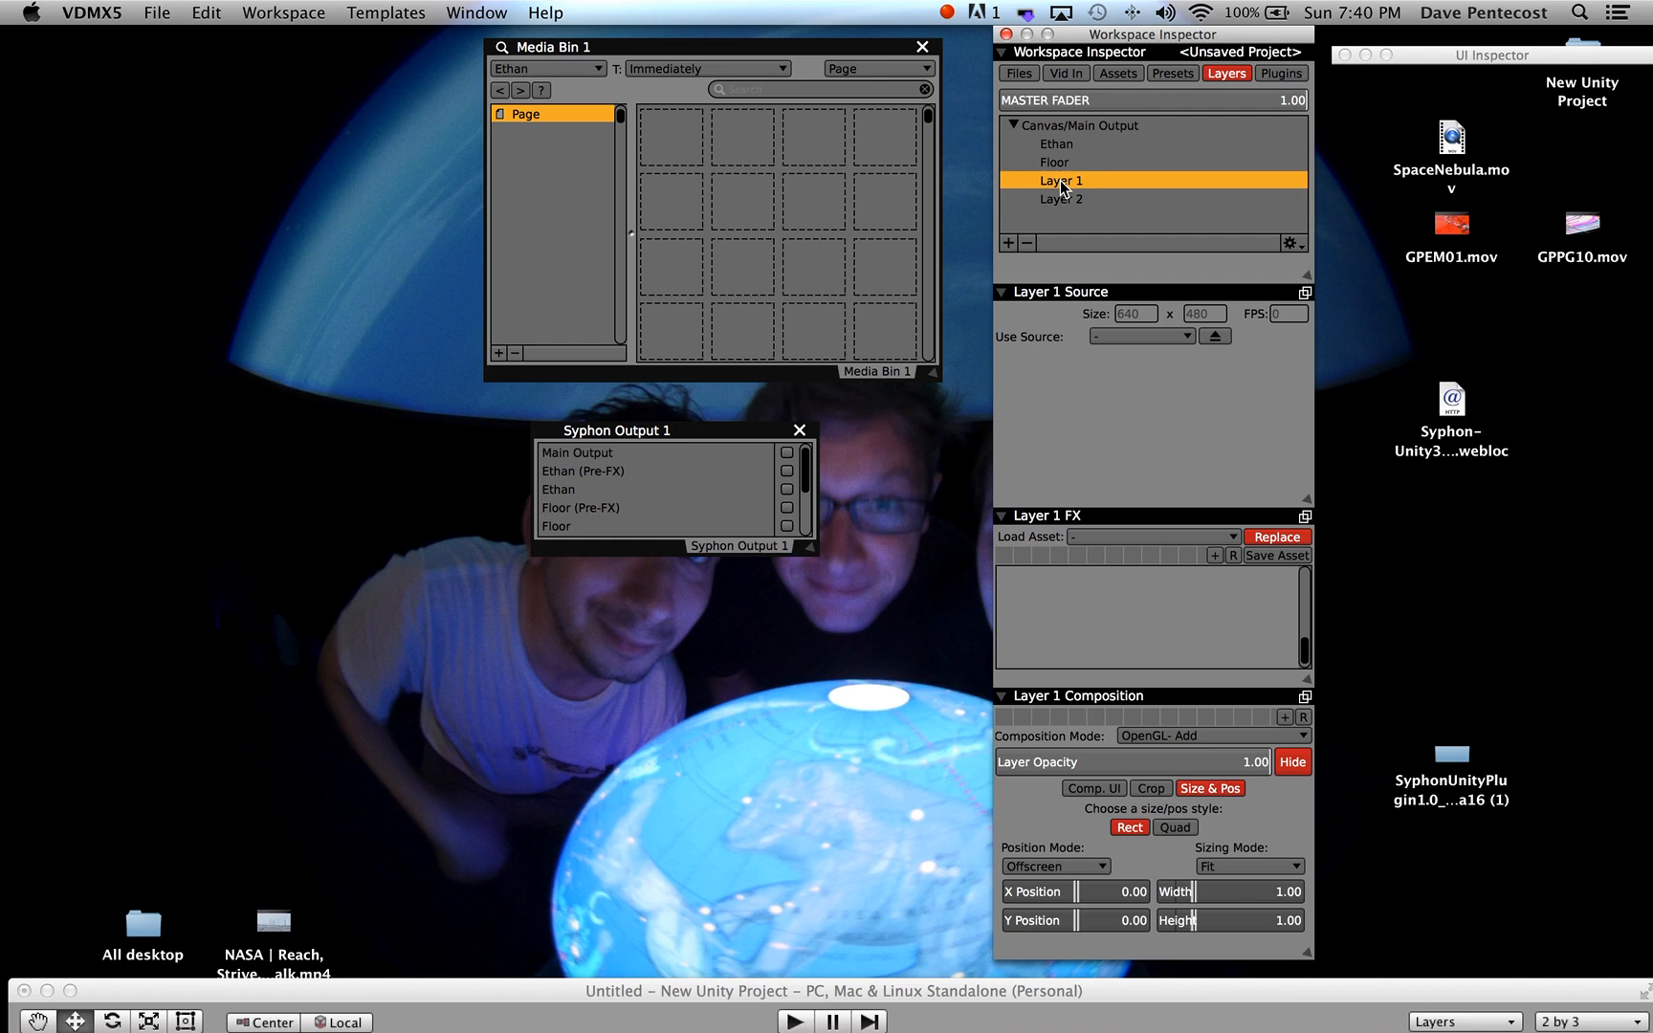
double_click(1060, 181)
text(Glasses)
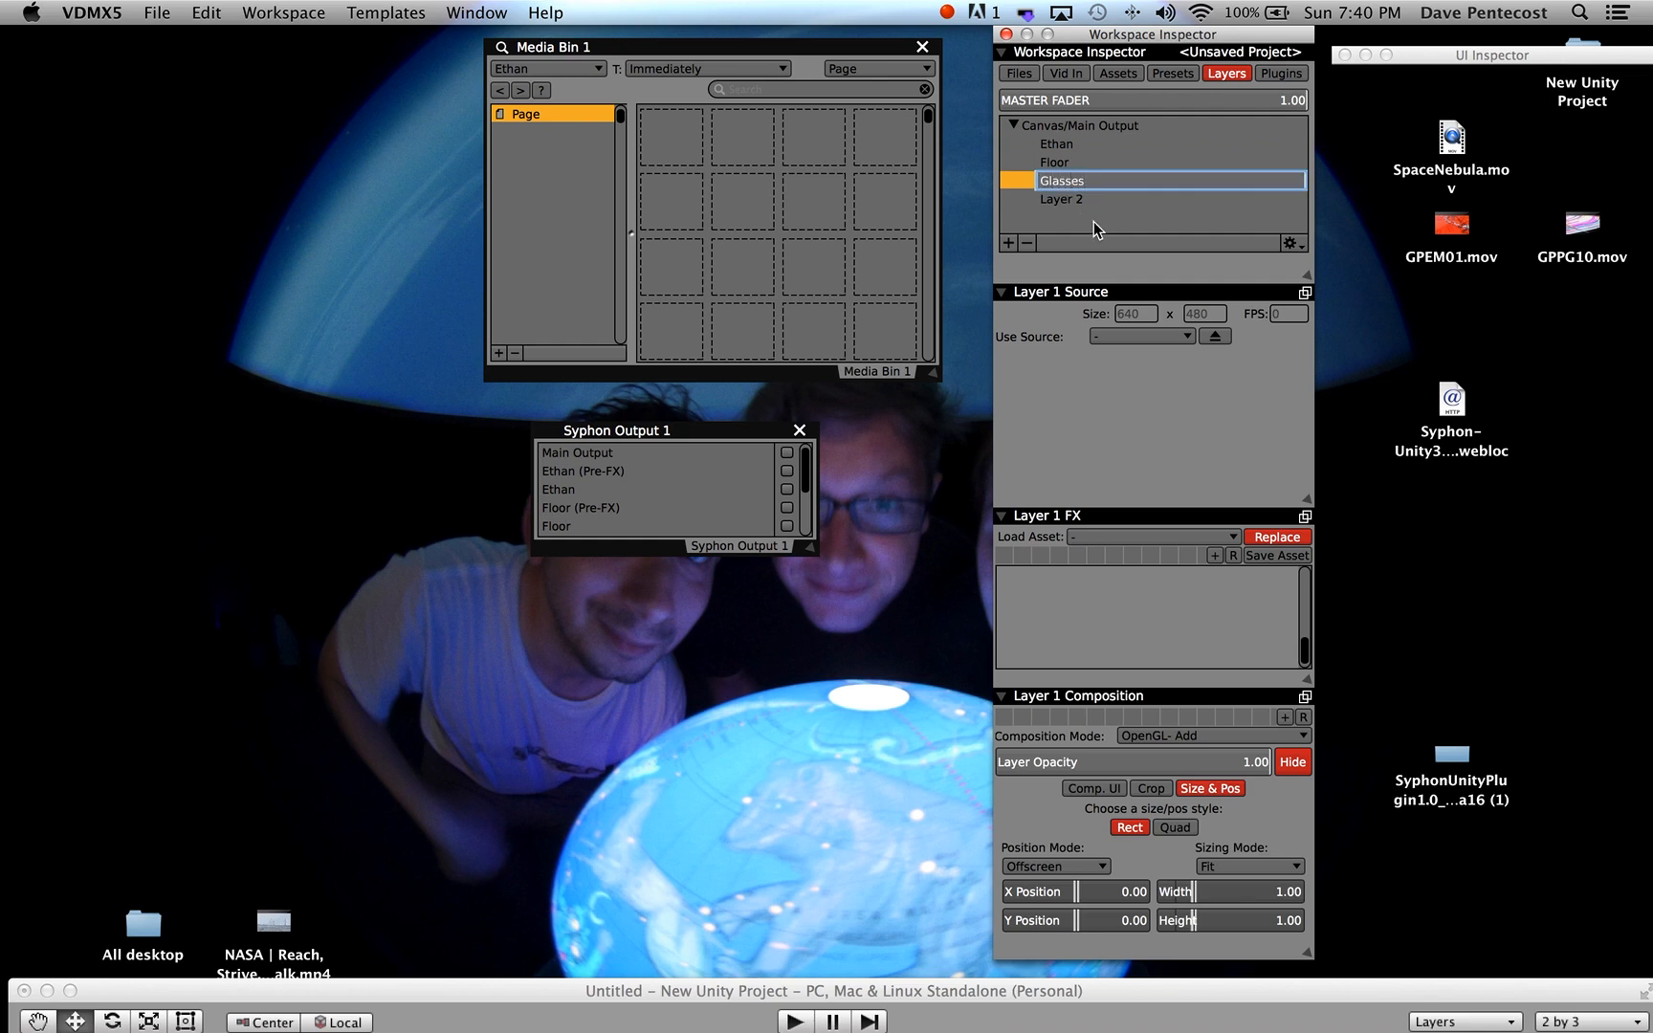
click(1071, 202)
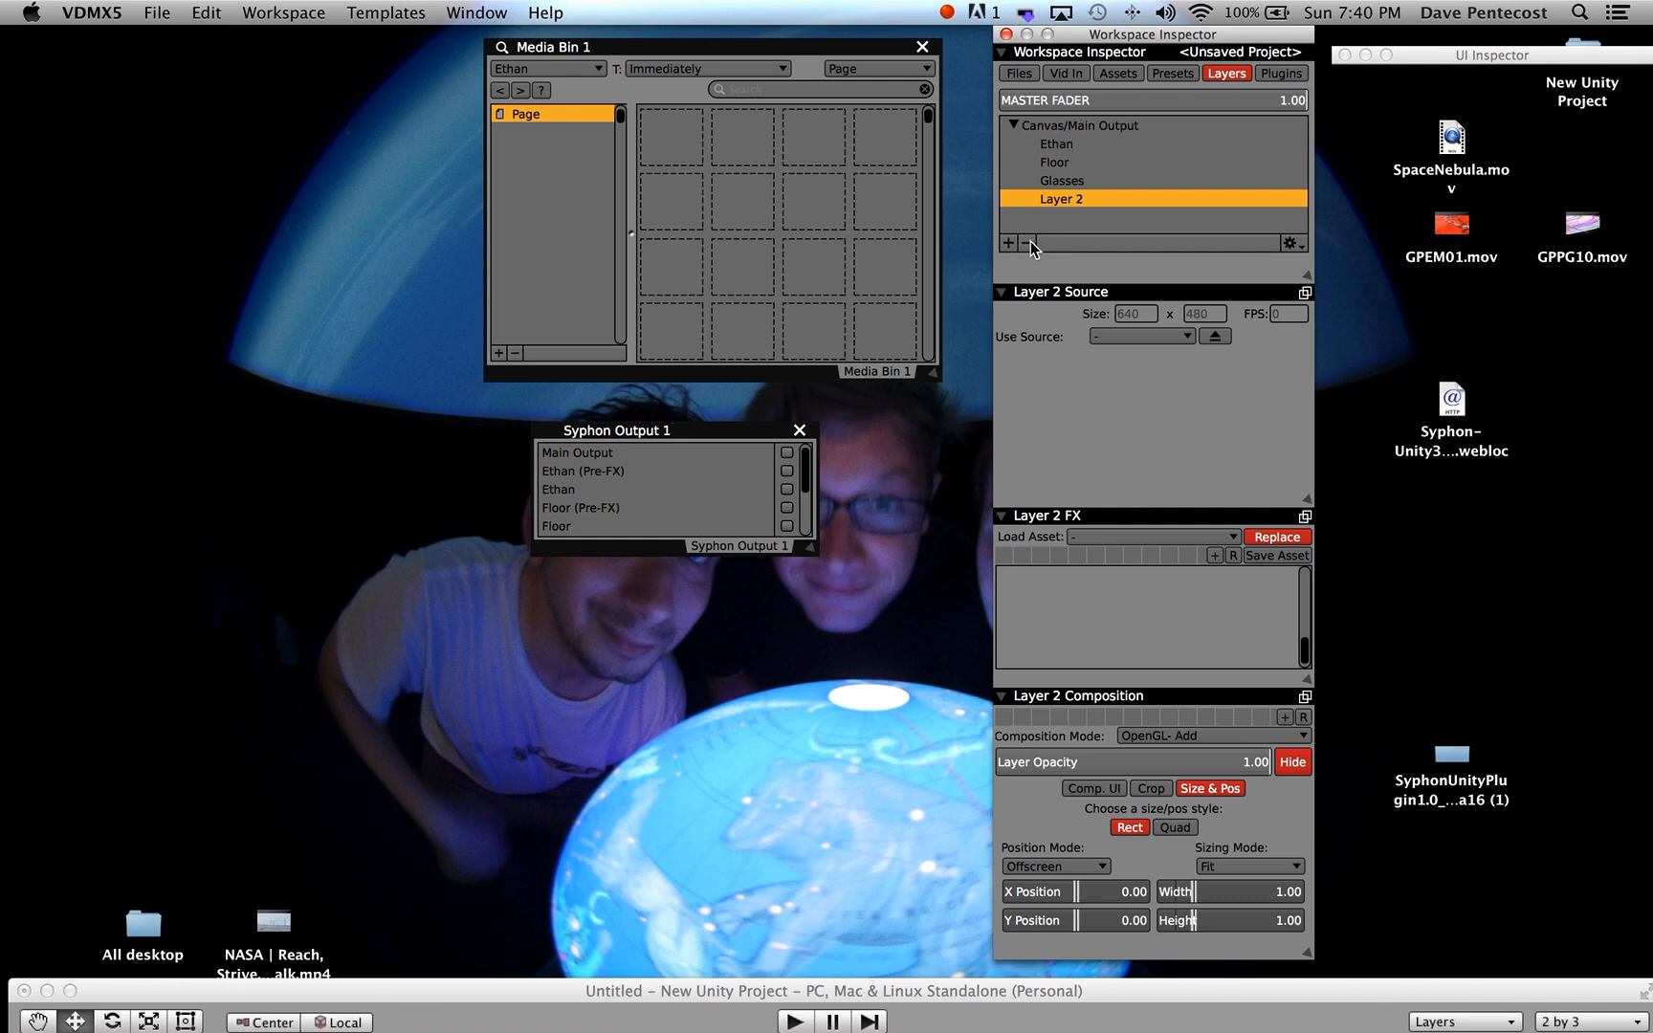
click(1027, 243)
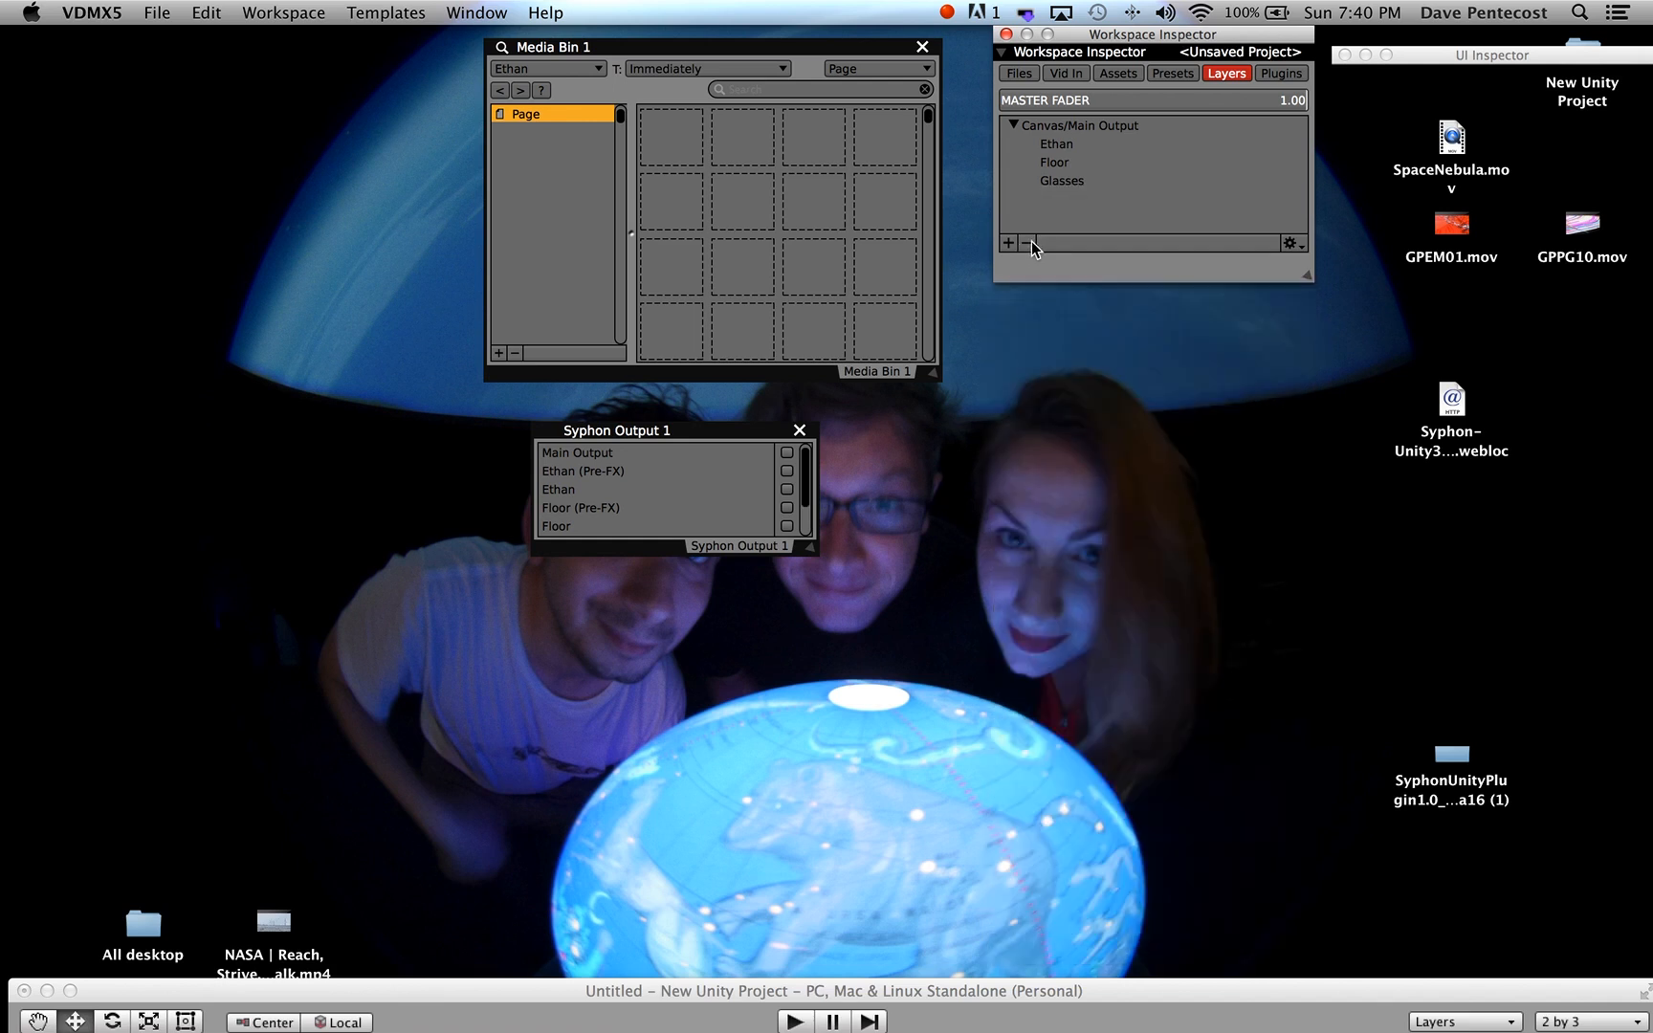
click(1057, 145)
click(1056, 163)
click(1058, 180)
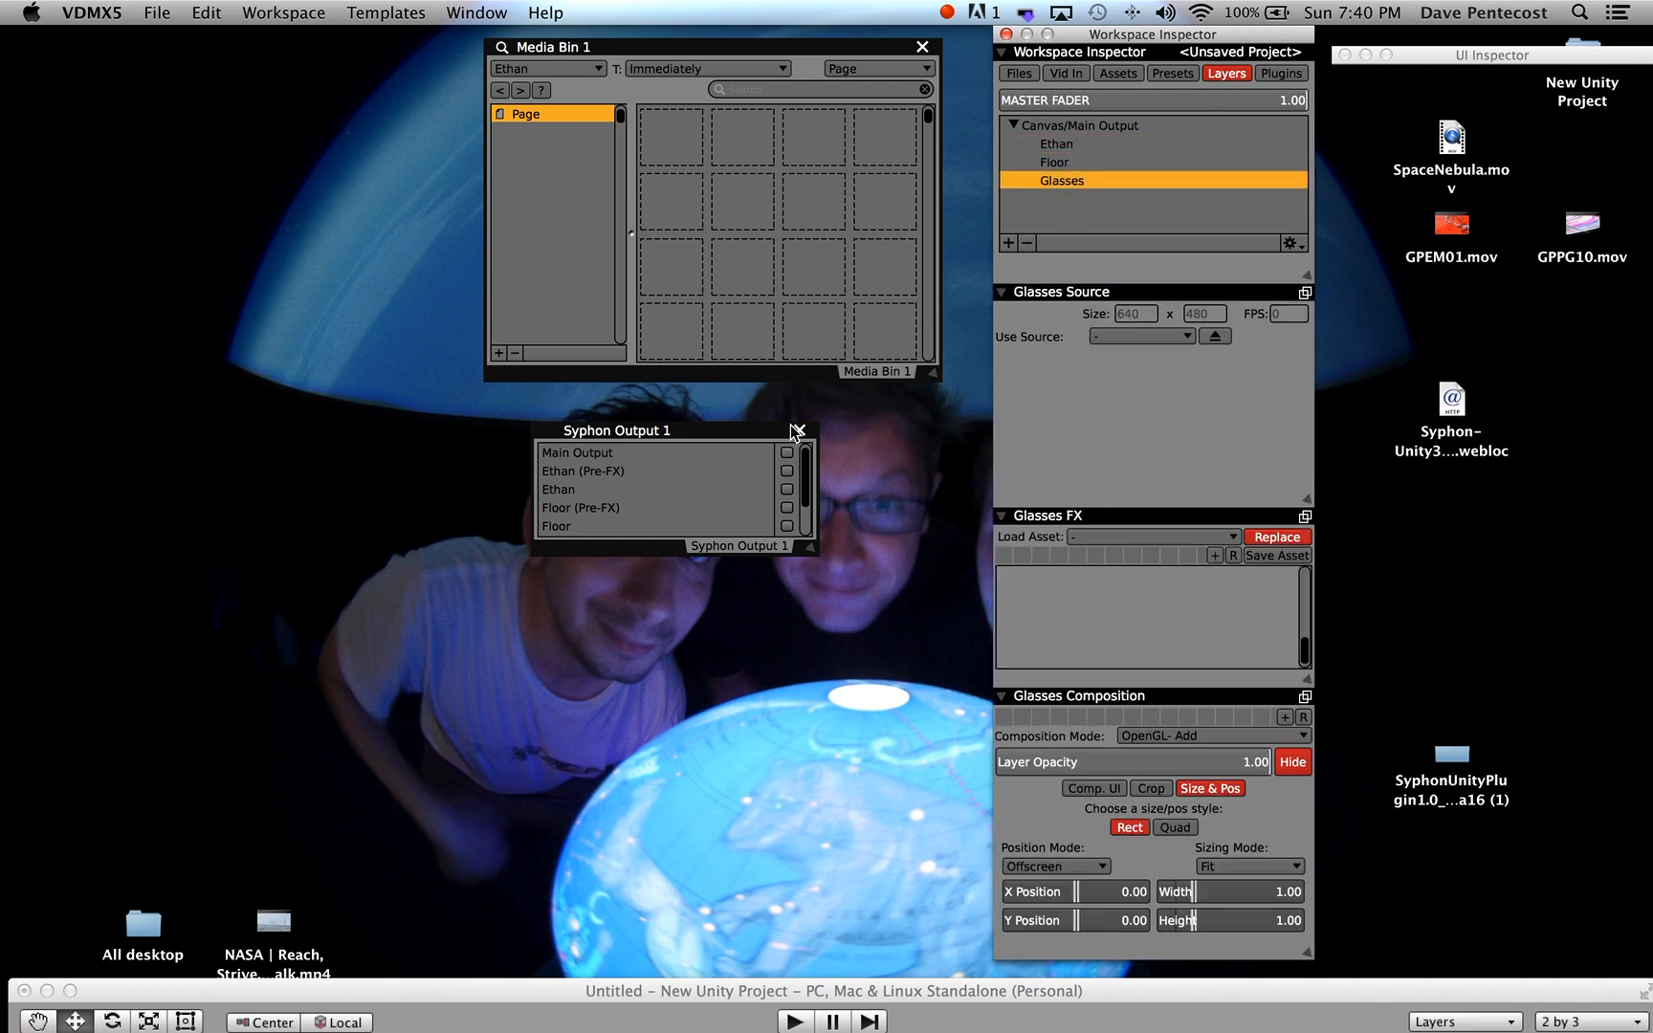
- Enlarge the Syphon Output 1 window and enable Syphon output for the Ethan, Floor and Glasses layers, not their Pre-FX versions
drag(811, 551, 859, 679)
click(836, 490)
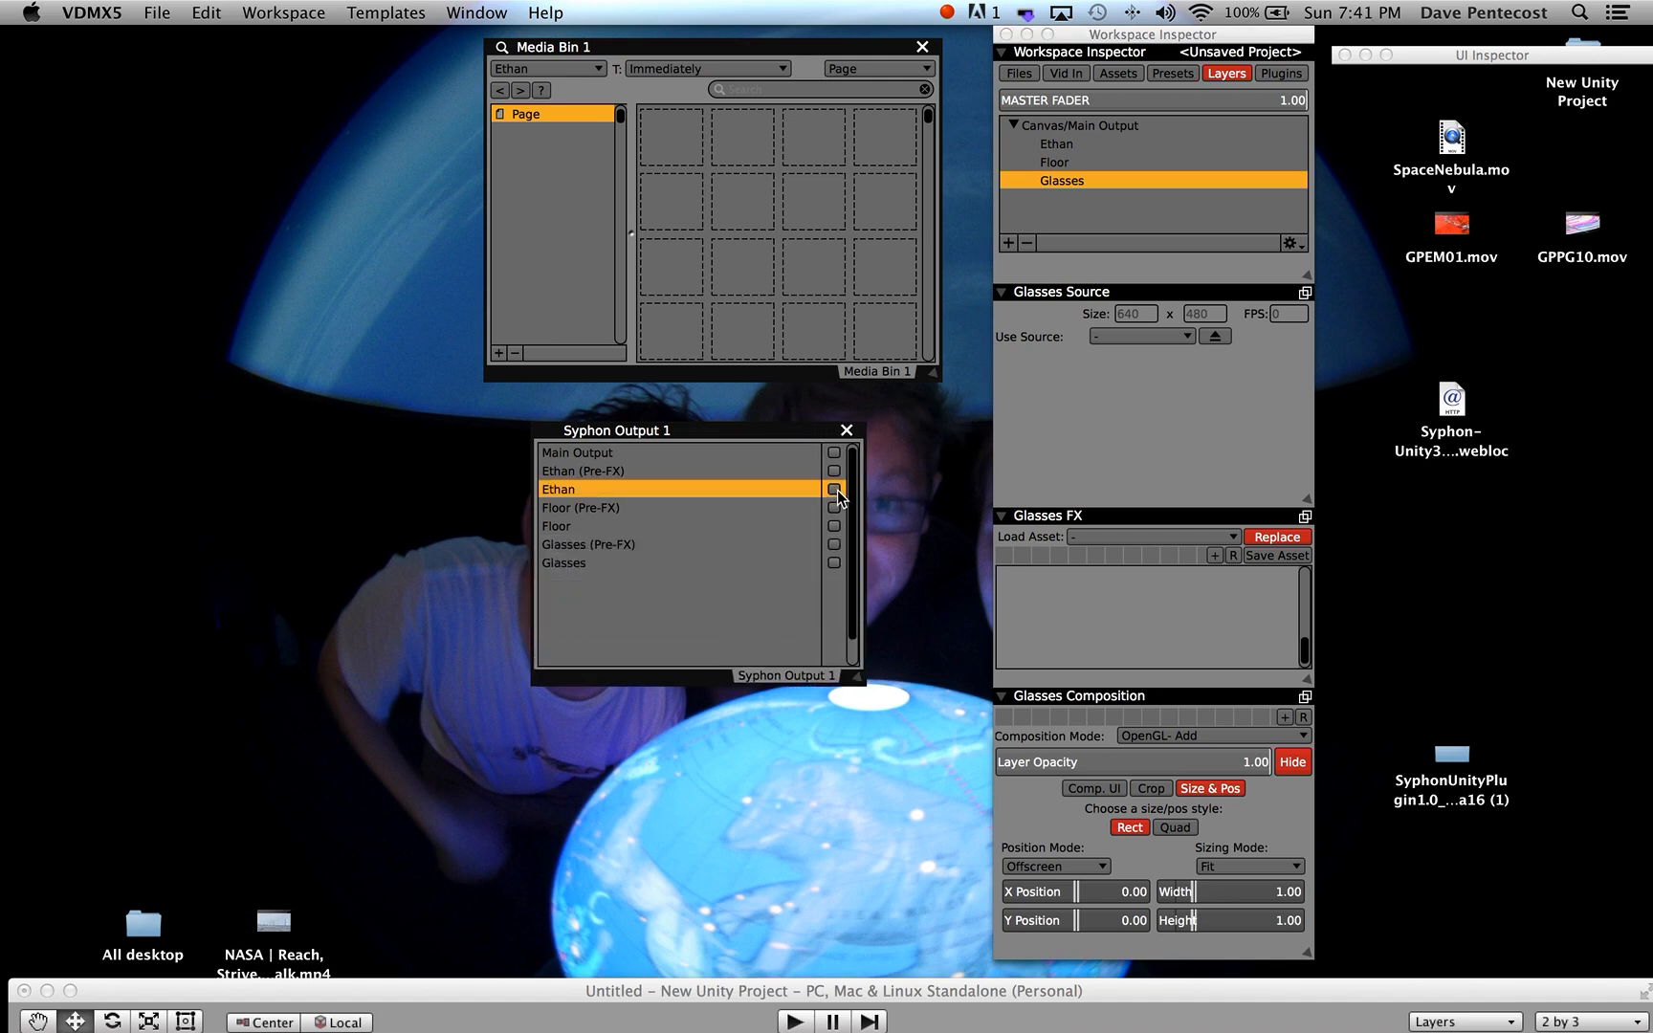
click(835, 526)
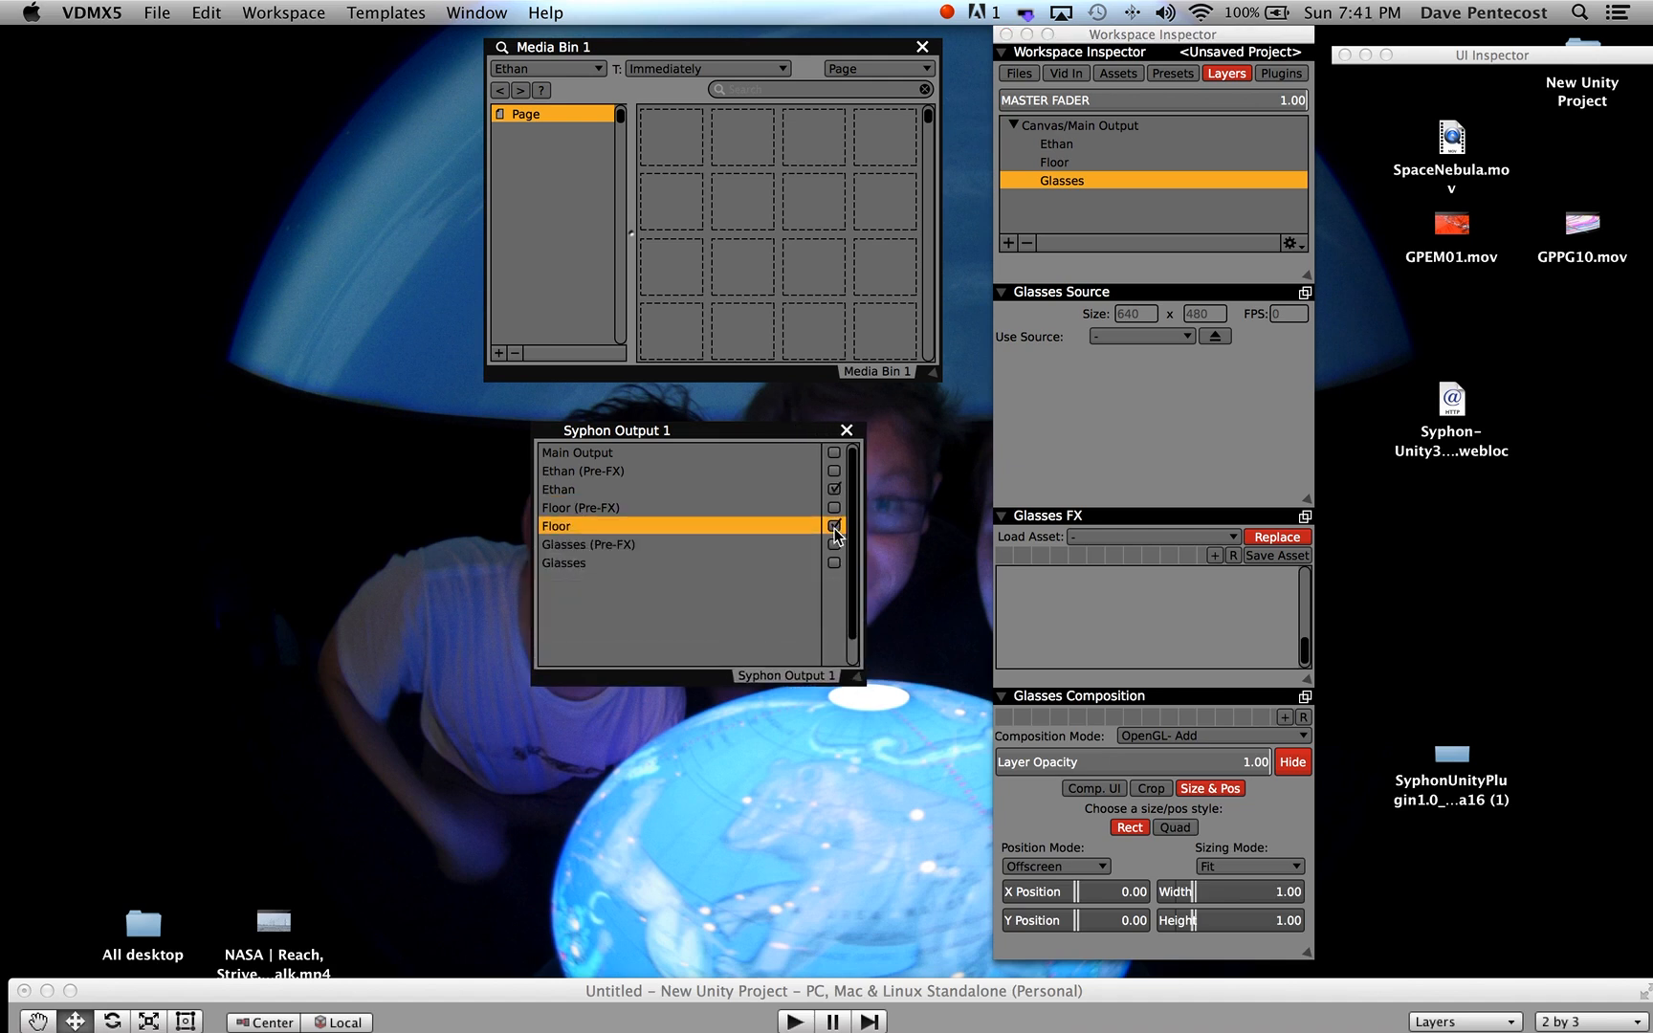
click(834, 563)
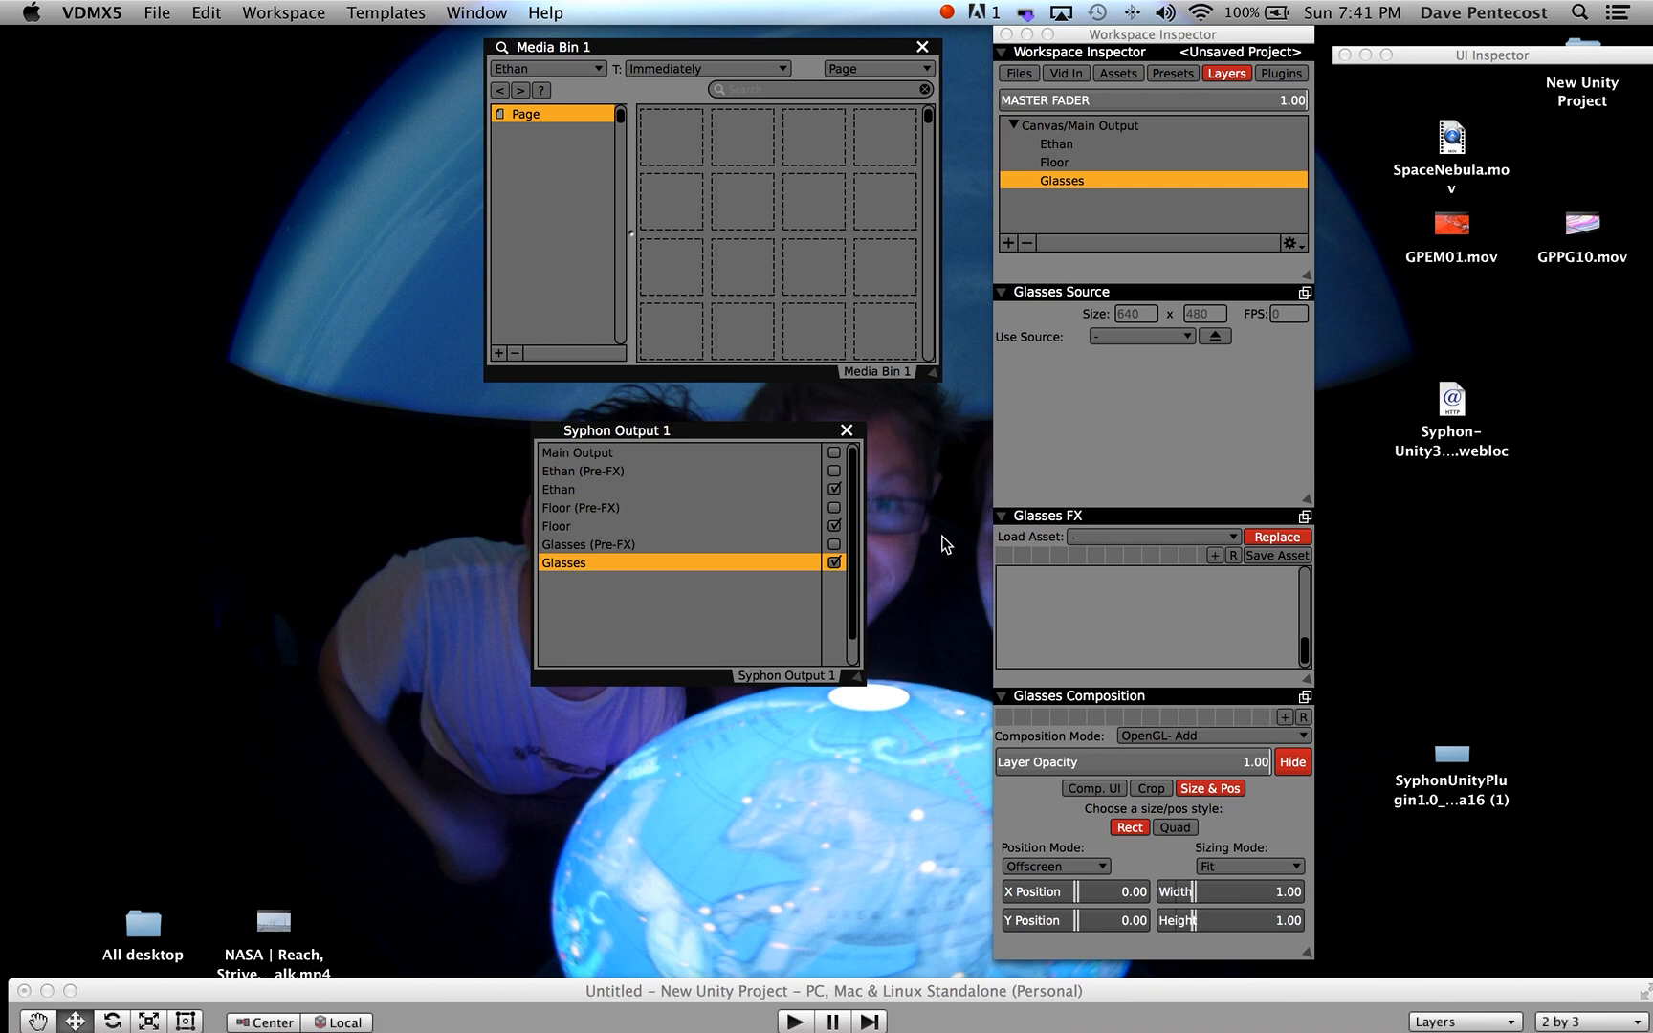
drag(763, 436, 842, 411)
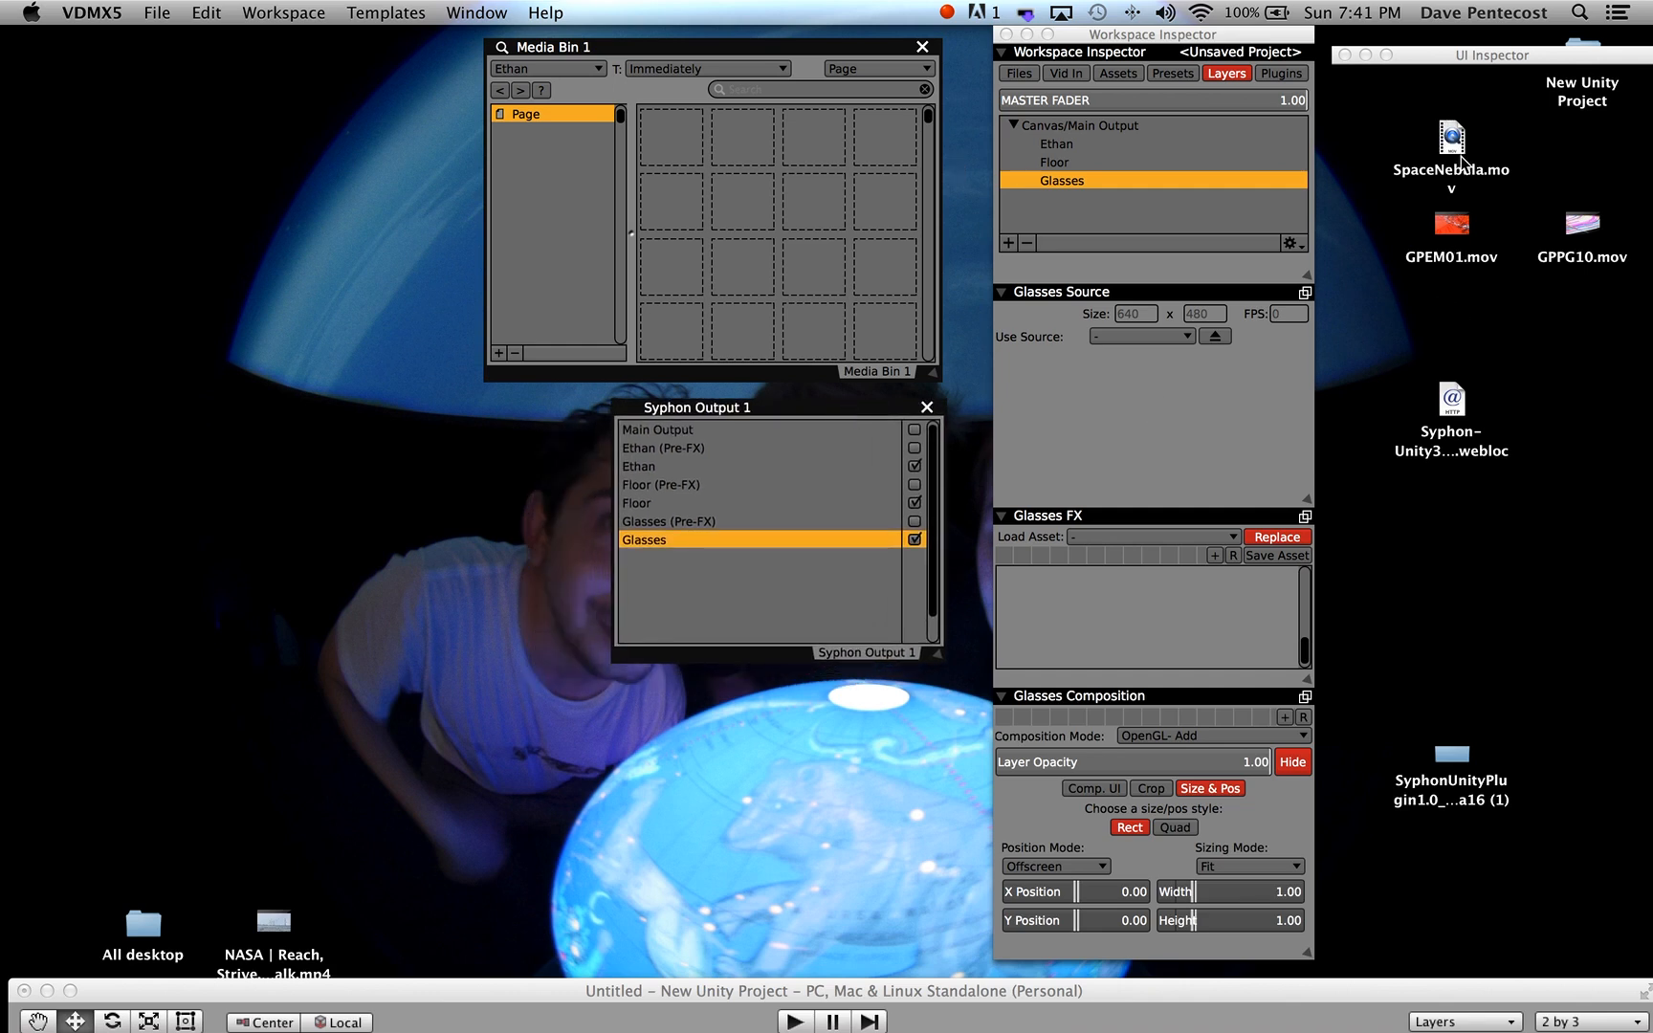
- Add SpaceNebula.mov, GPEM01.mov and GPPG10.mov from the desktop to the first three slots of Media Bin 1
drag(1453, 142, 660, 153)
drag(1451, 225, 719, 146)
drag(1582, 225, 825, 145)
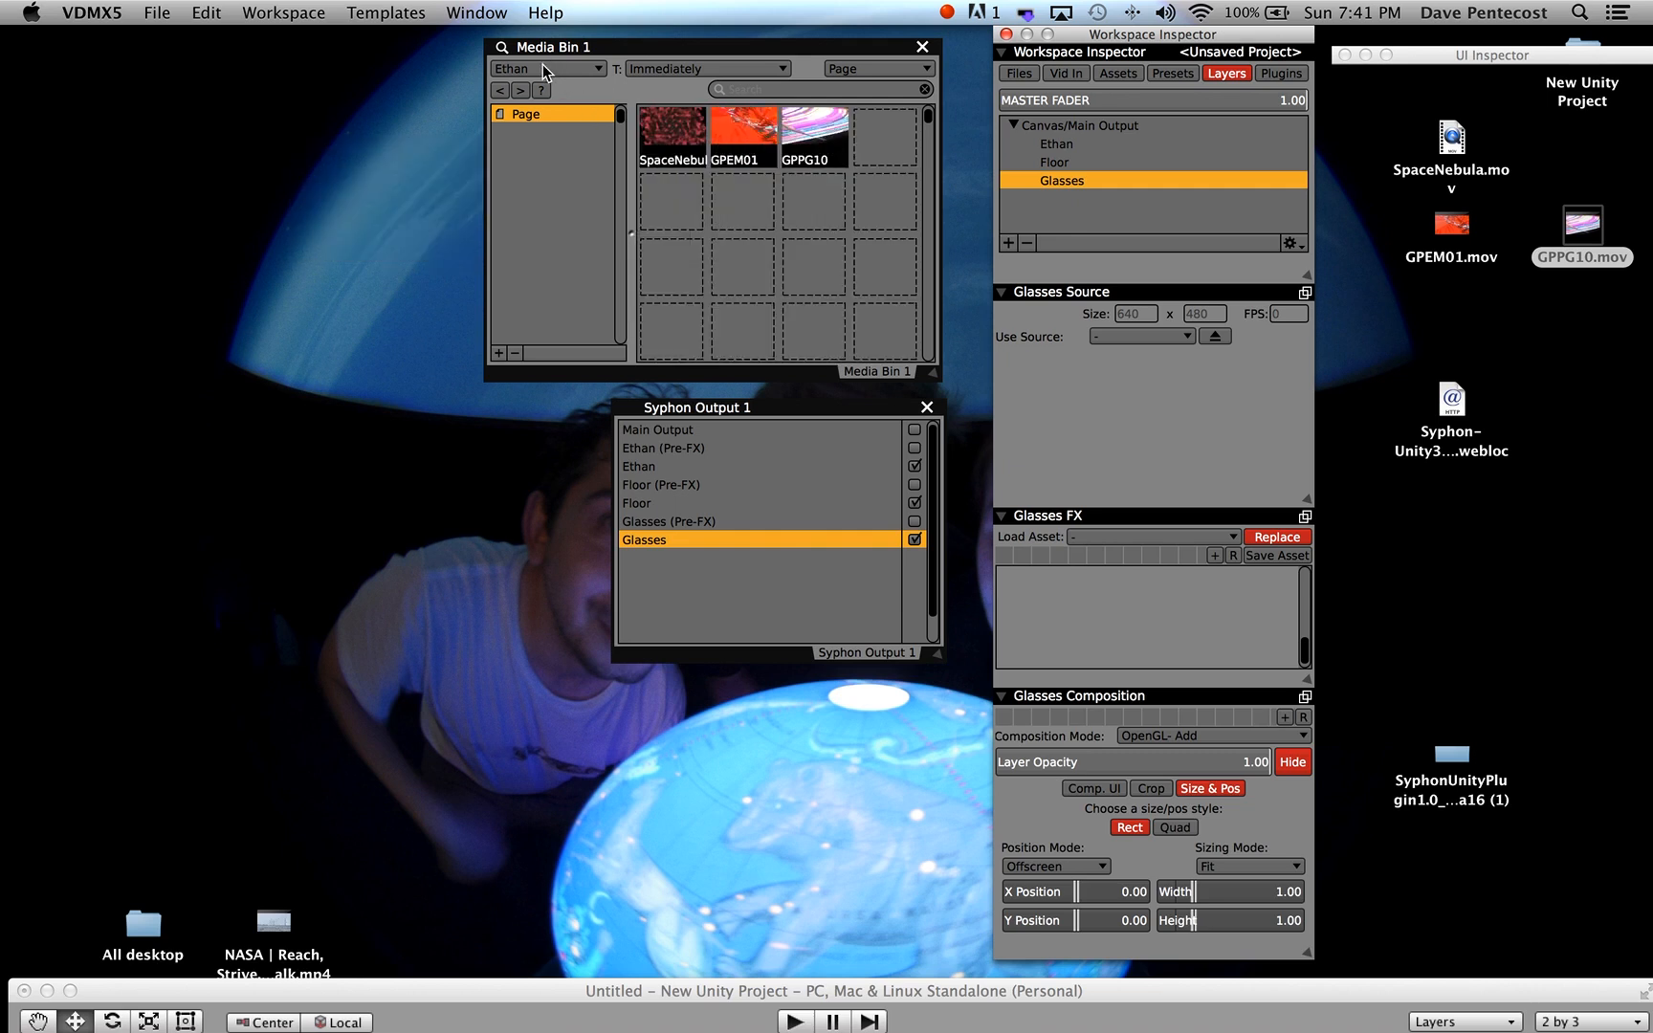
- Trigger the SpaceNebula clip on the Ethan layer
click(543, 65)
click(572, 69)
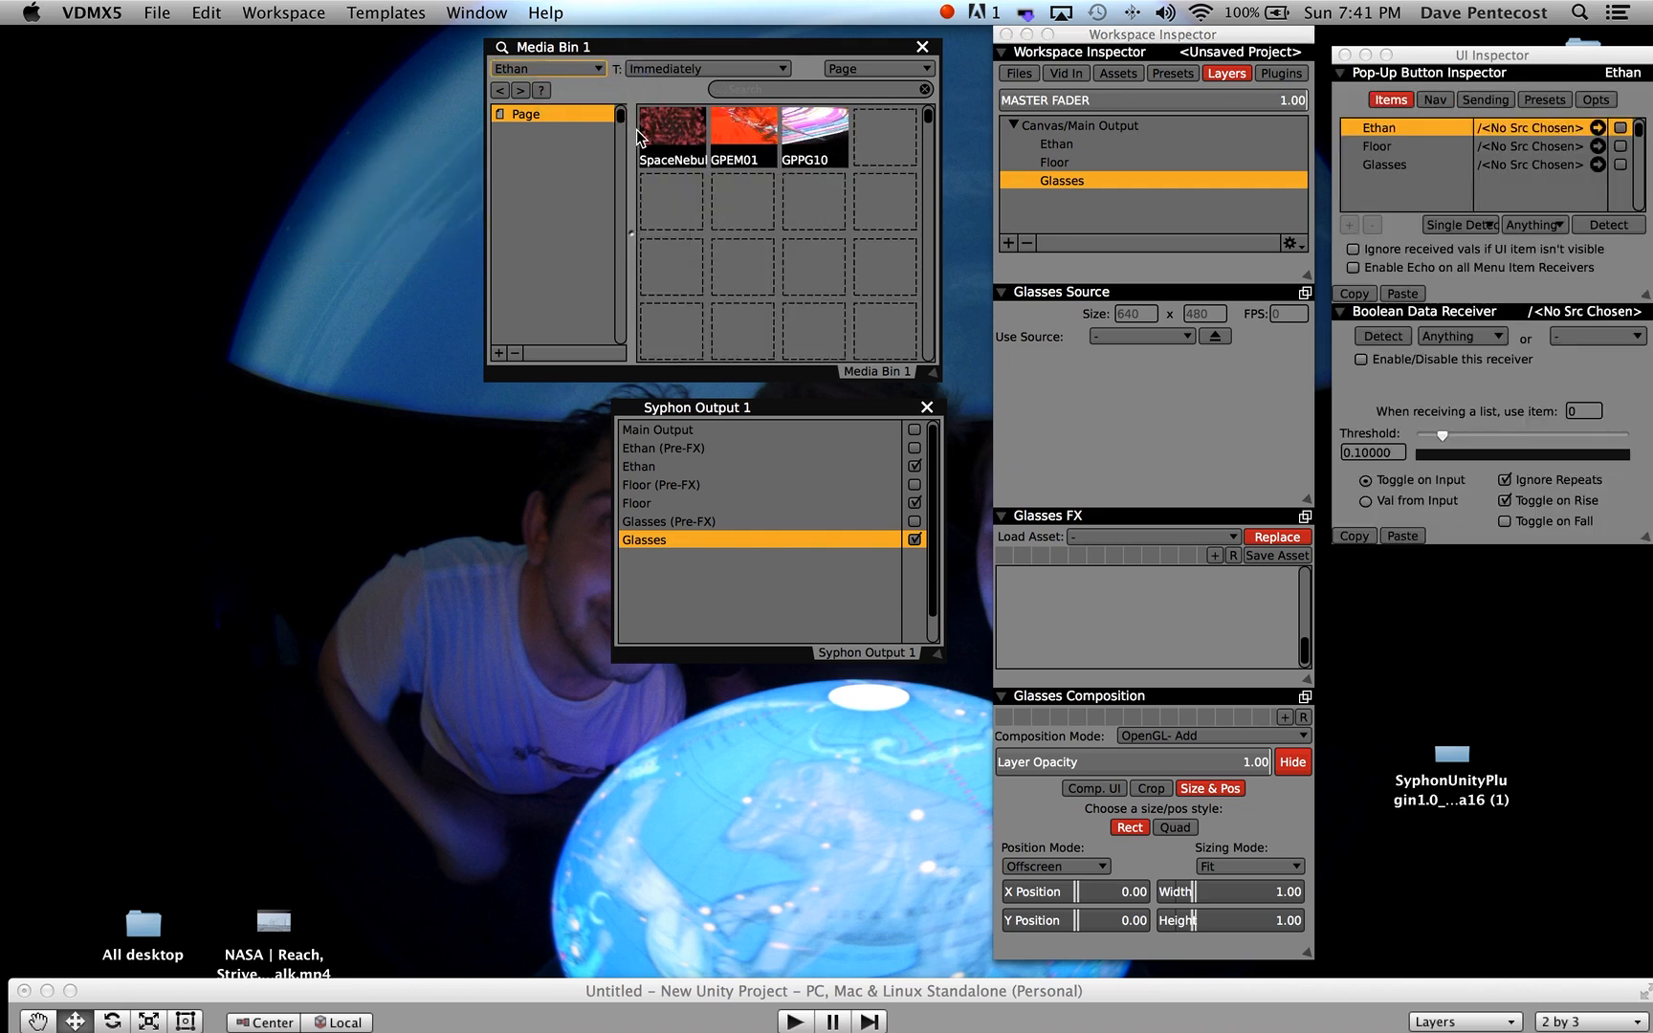
click(658, 139)
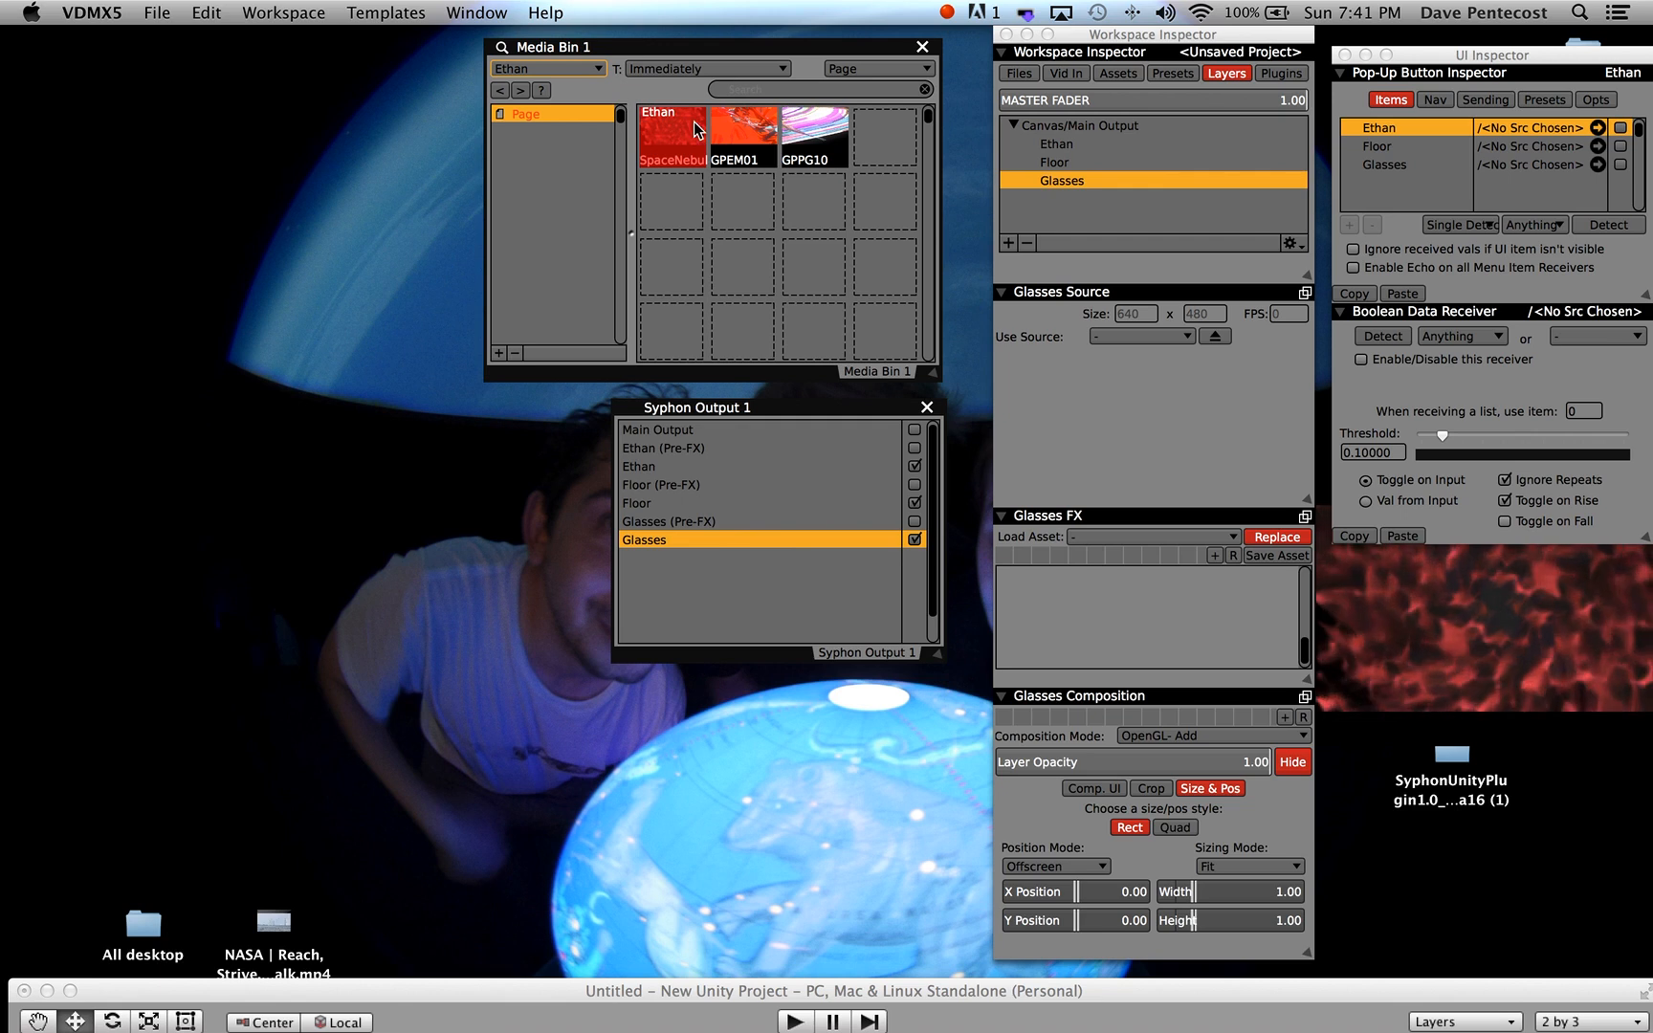
- Assign the media bin clips to layers: SpaceNebula to Floor, GPEM01 to Ethan and GPPG10 to Glasses
click(548, 69)
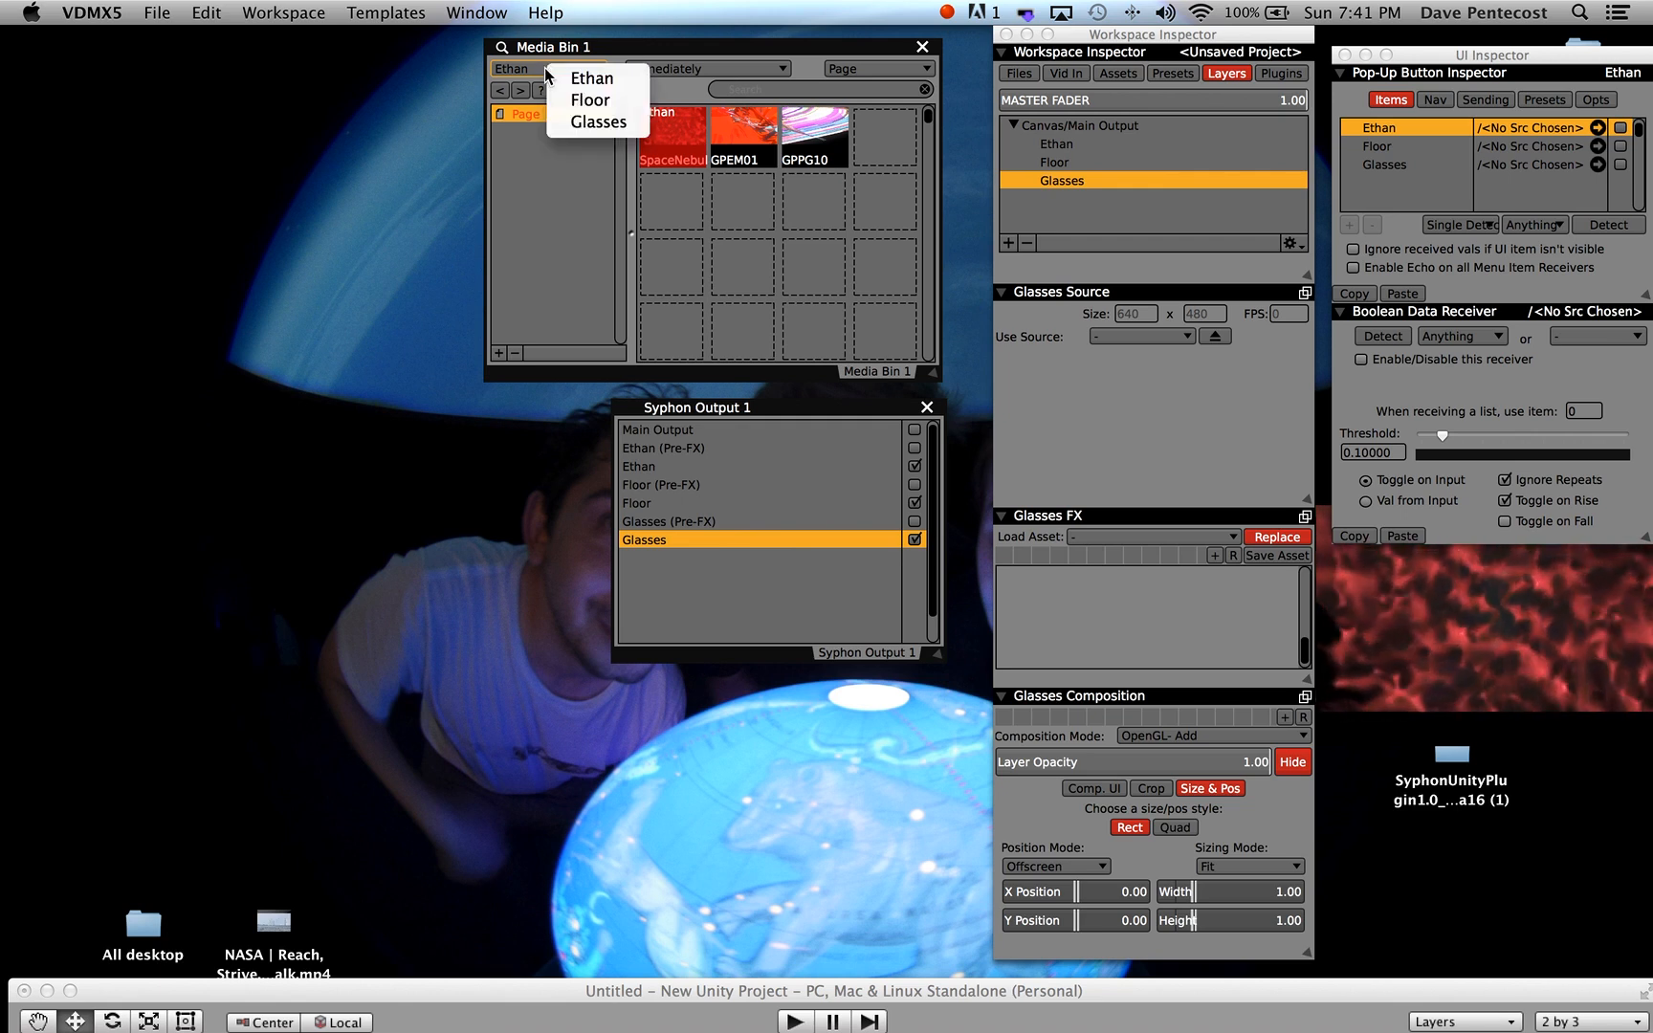
click(574, 102)
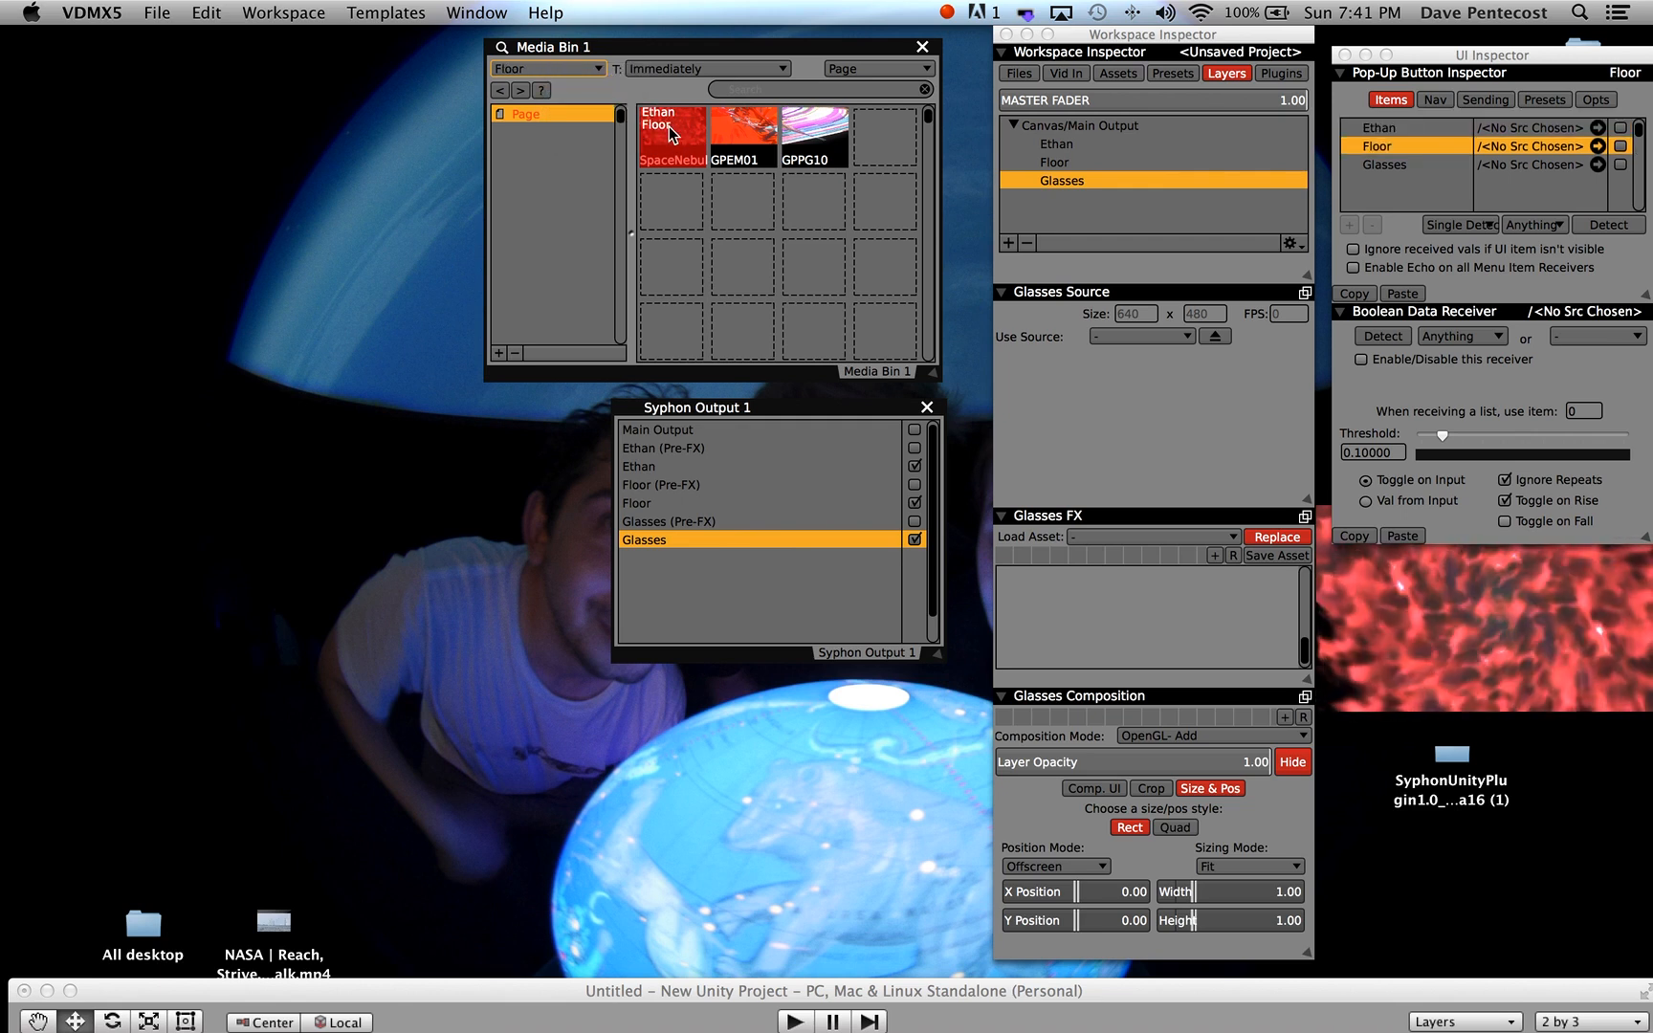
click(536, 69)
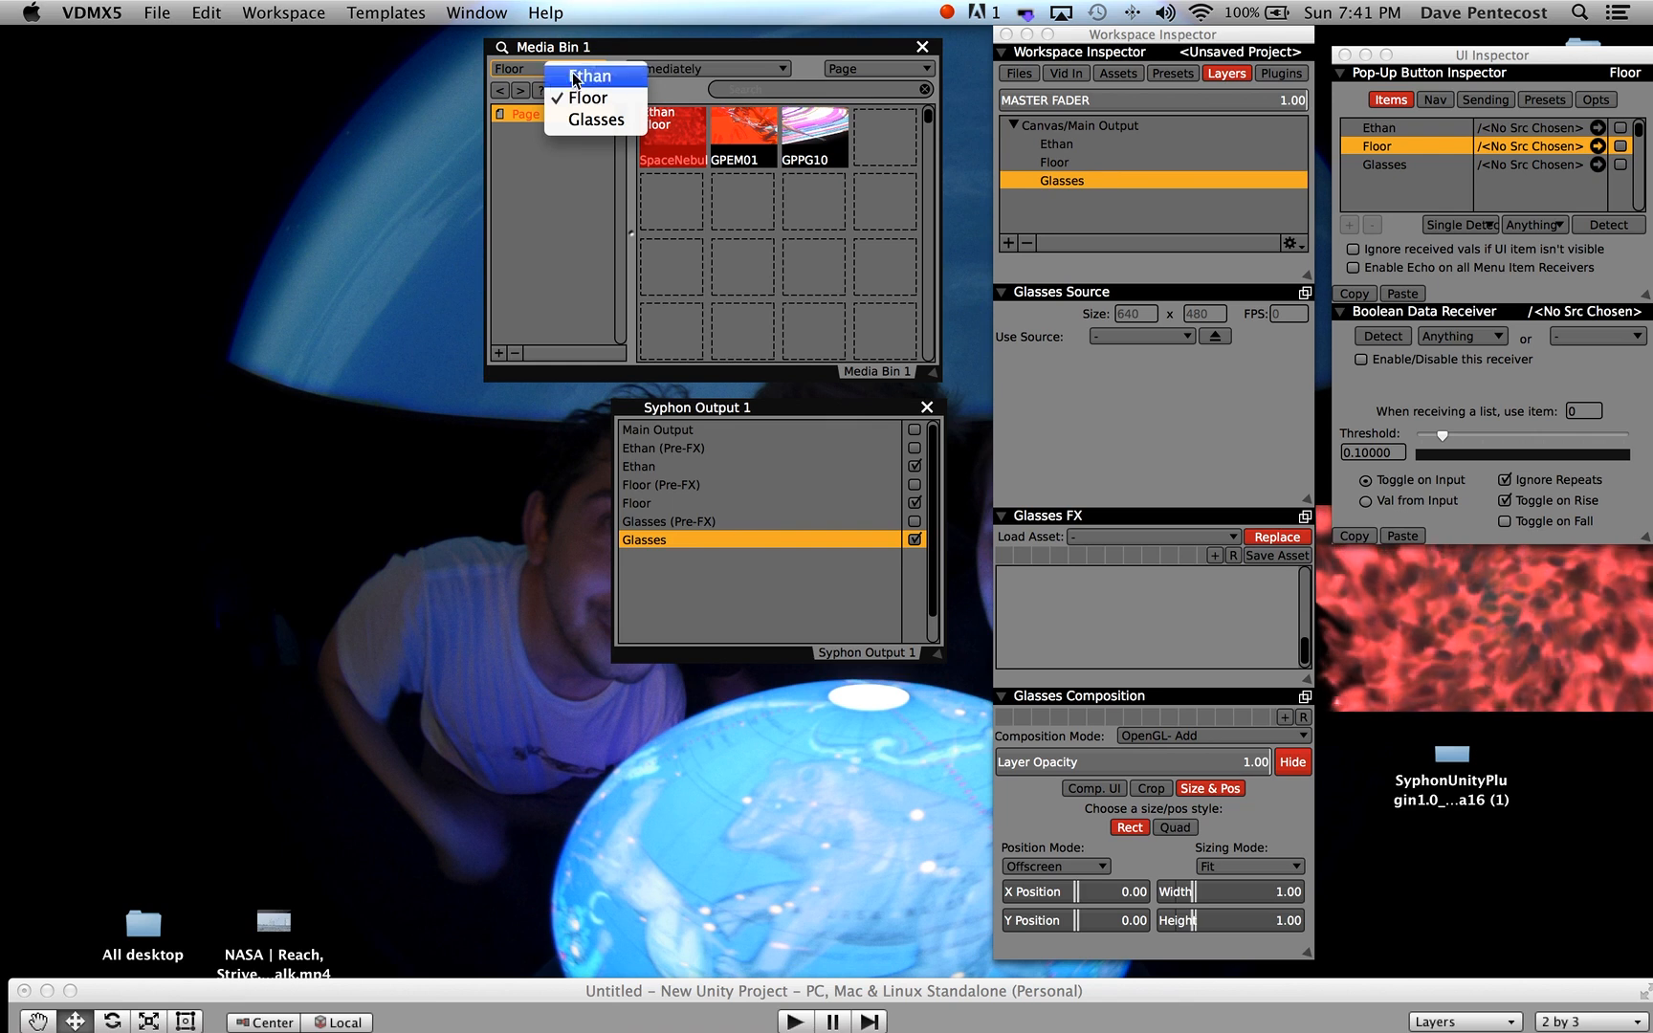
click(575, 76)
click(732, 135)
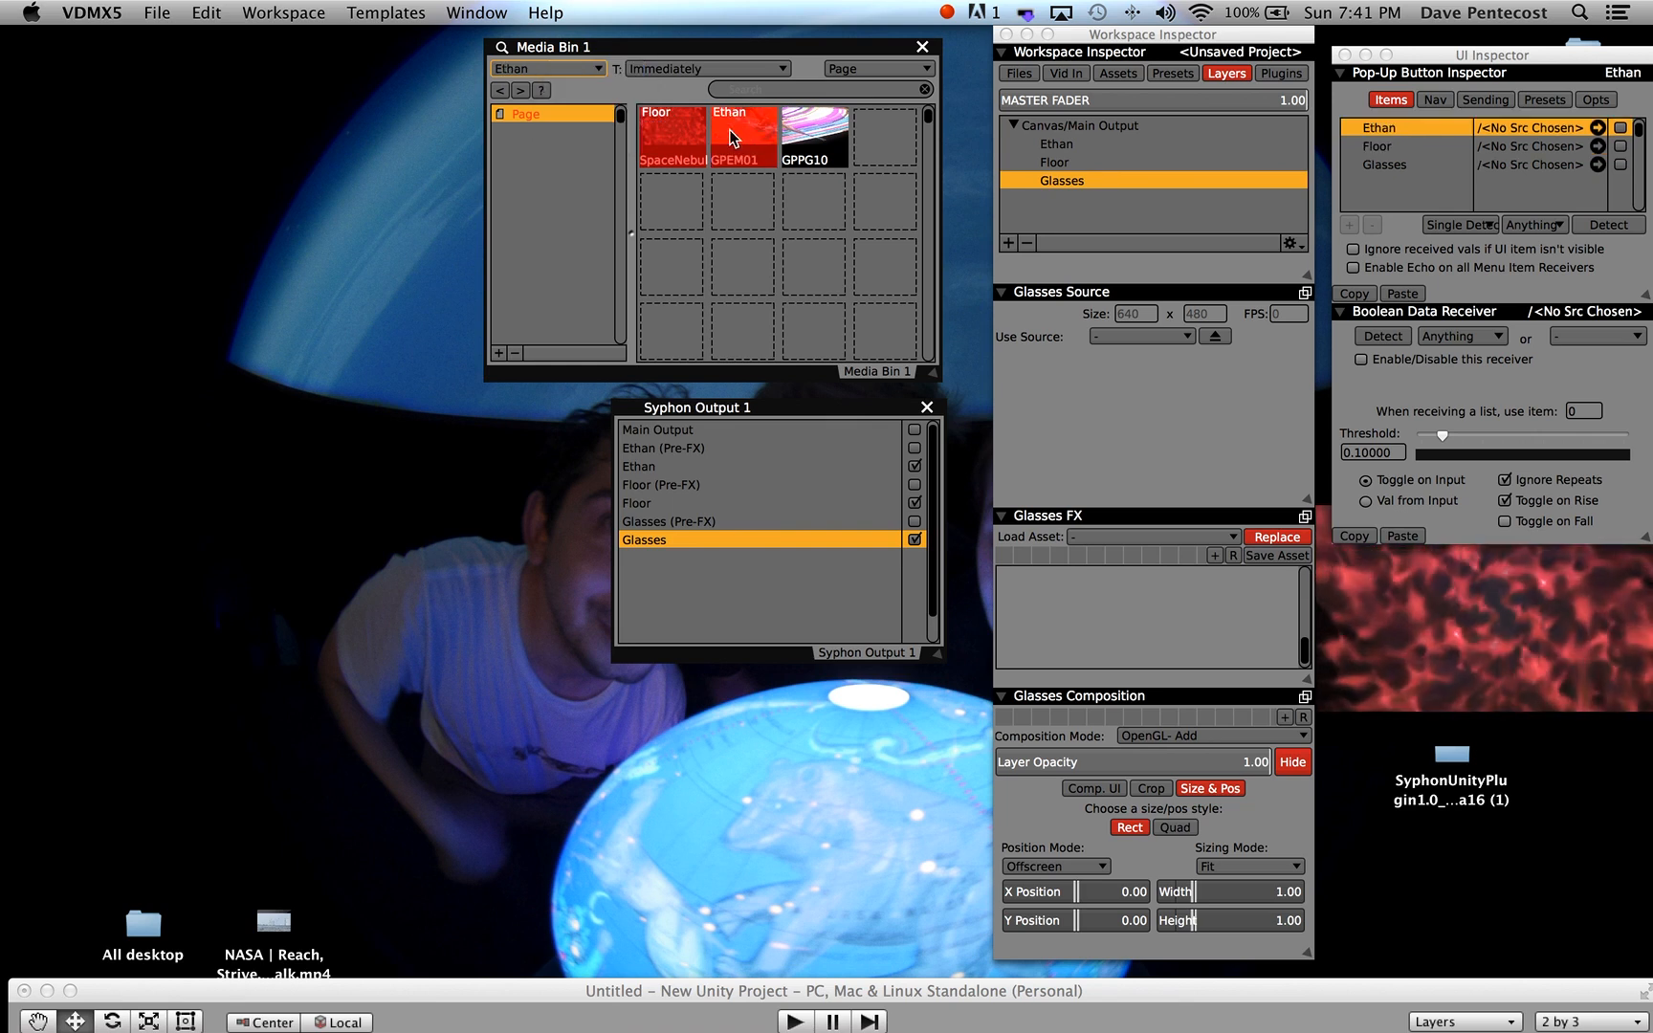
click(540, 69)
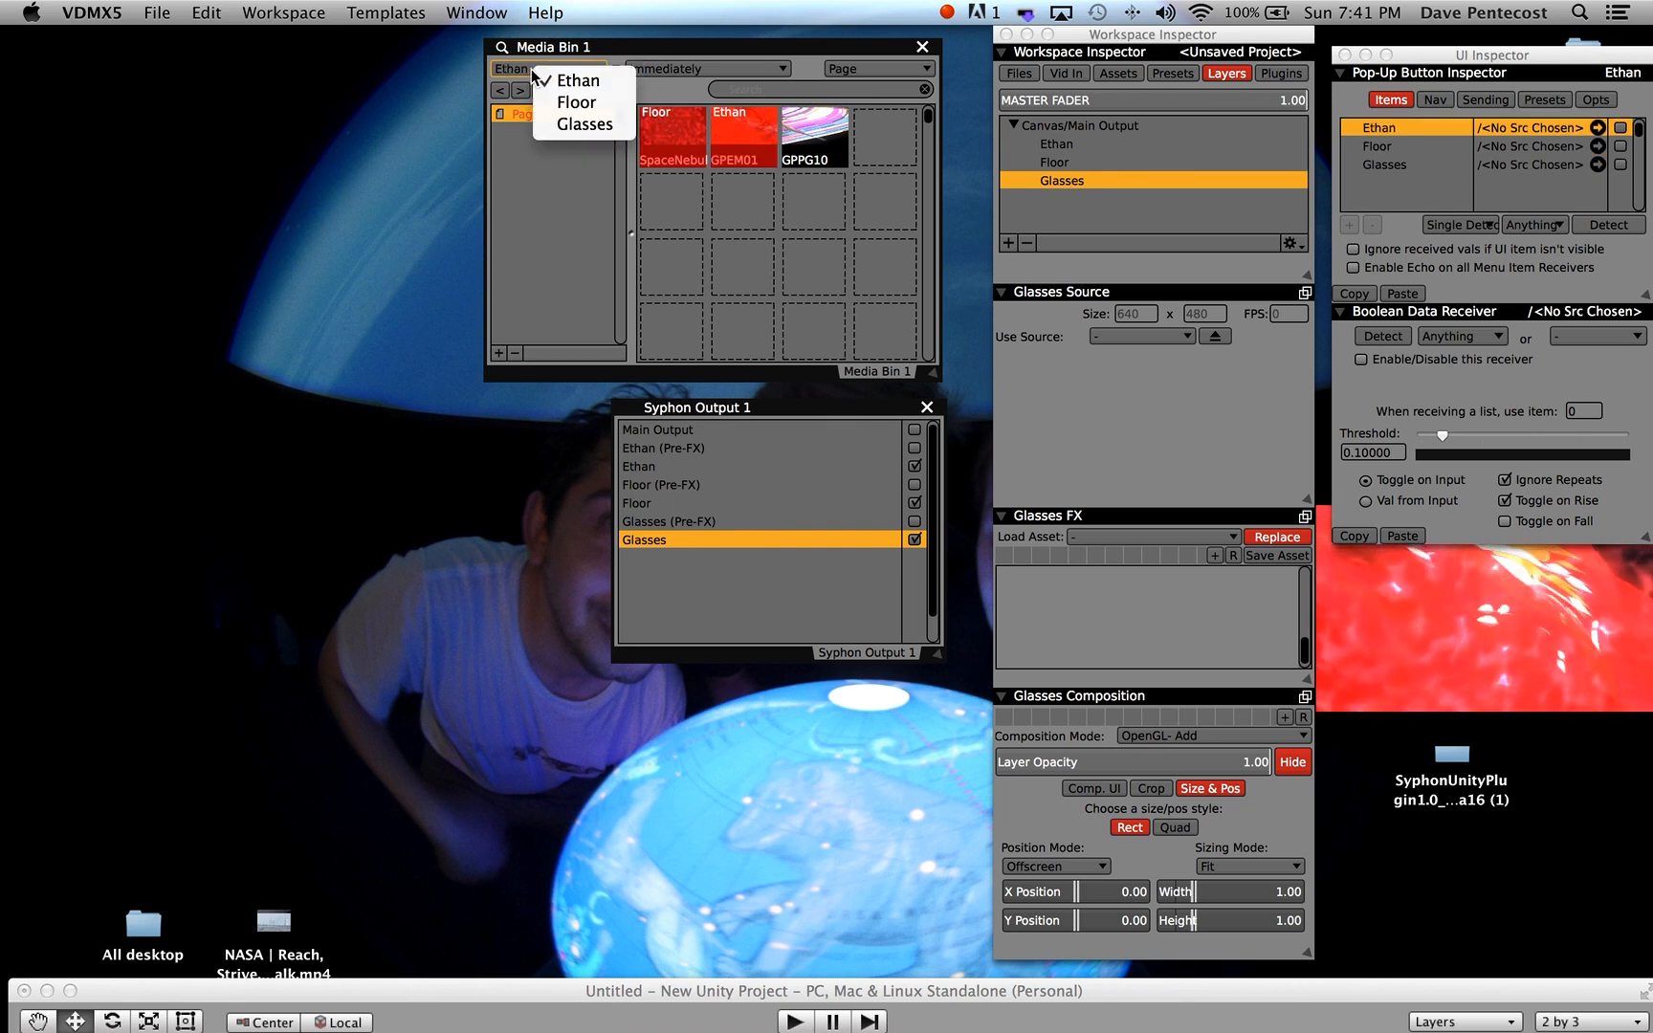
click(574, 122)
click(811, 134)
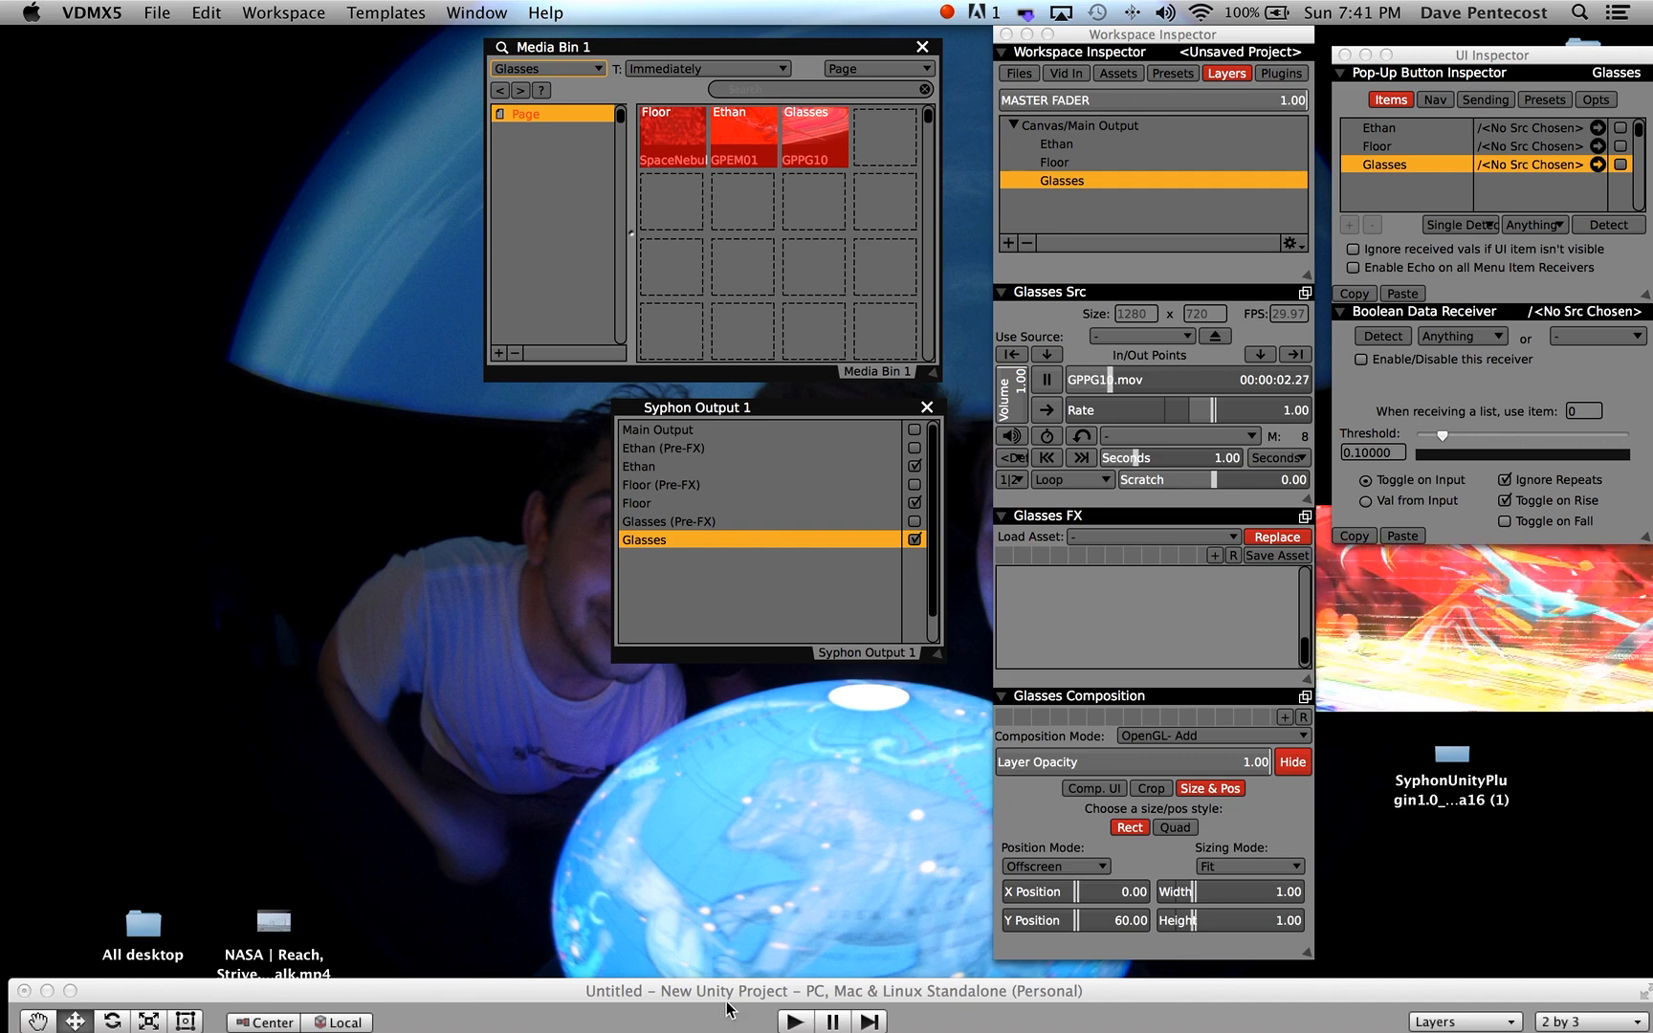
- Bring the Unity window back into view and open the Player Settings for the PC, Mac & Linux Standalone build
drag(681, 992, 676, 866)
drag(709, 787, 714, 29)
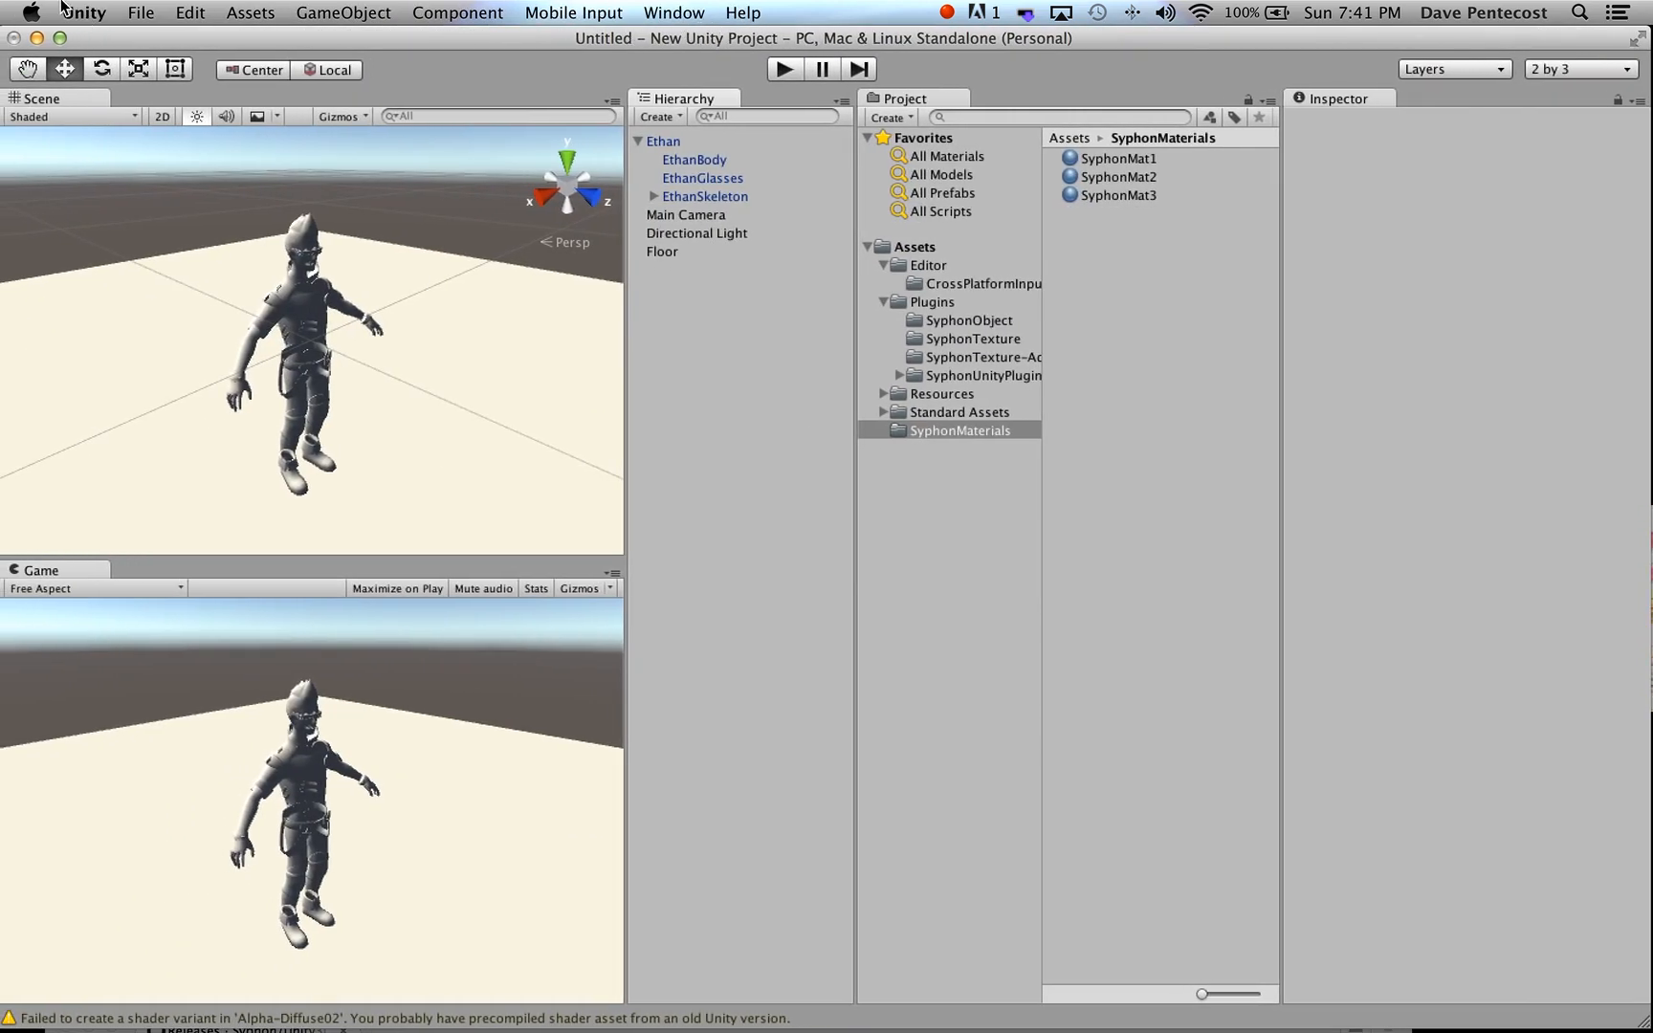
click(140, 14)
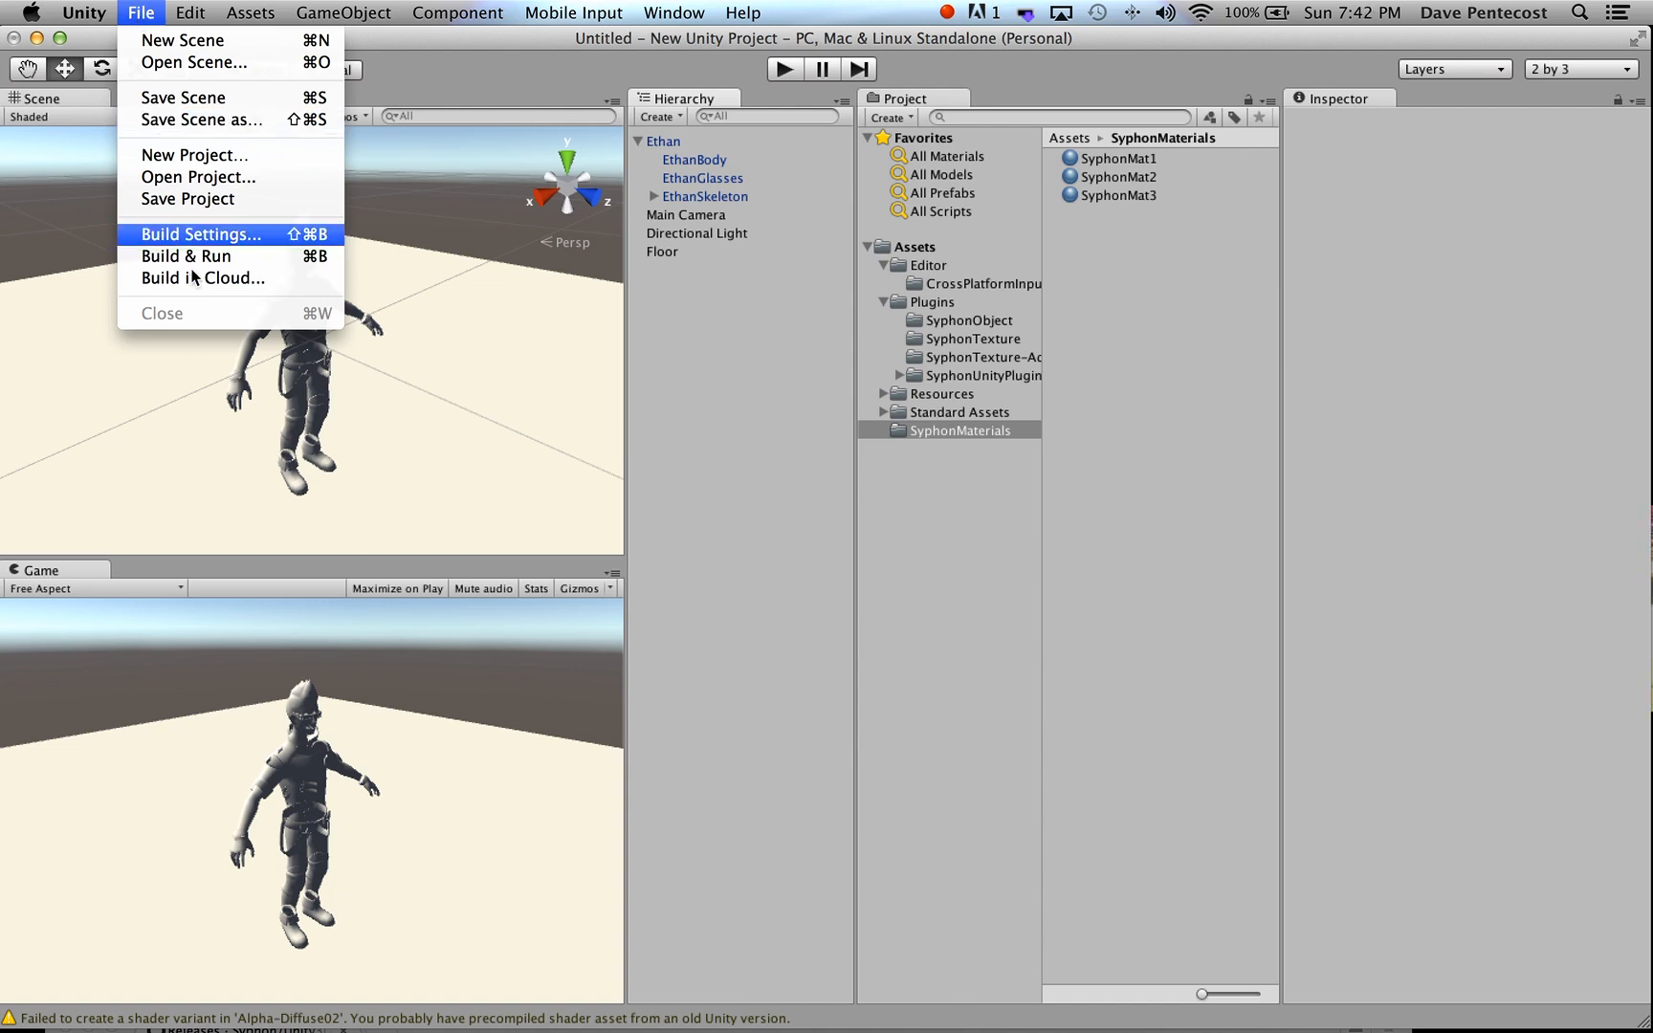
click(192, 241)
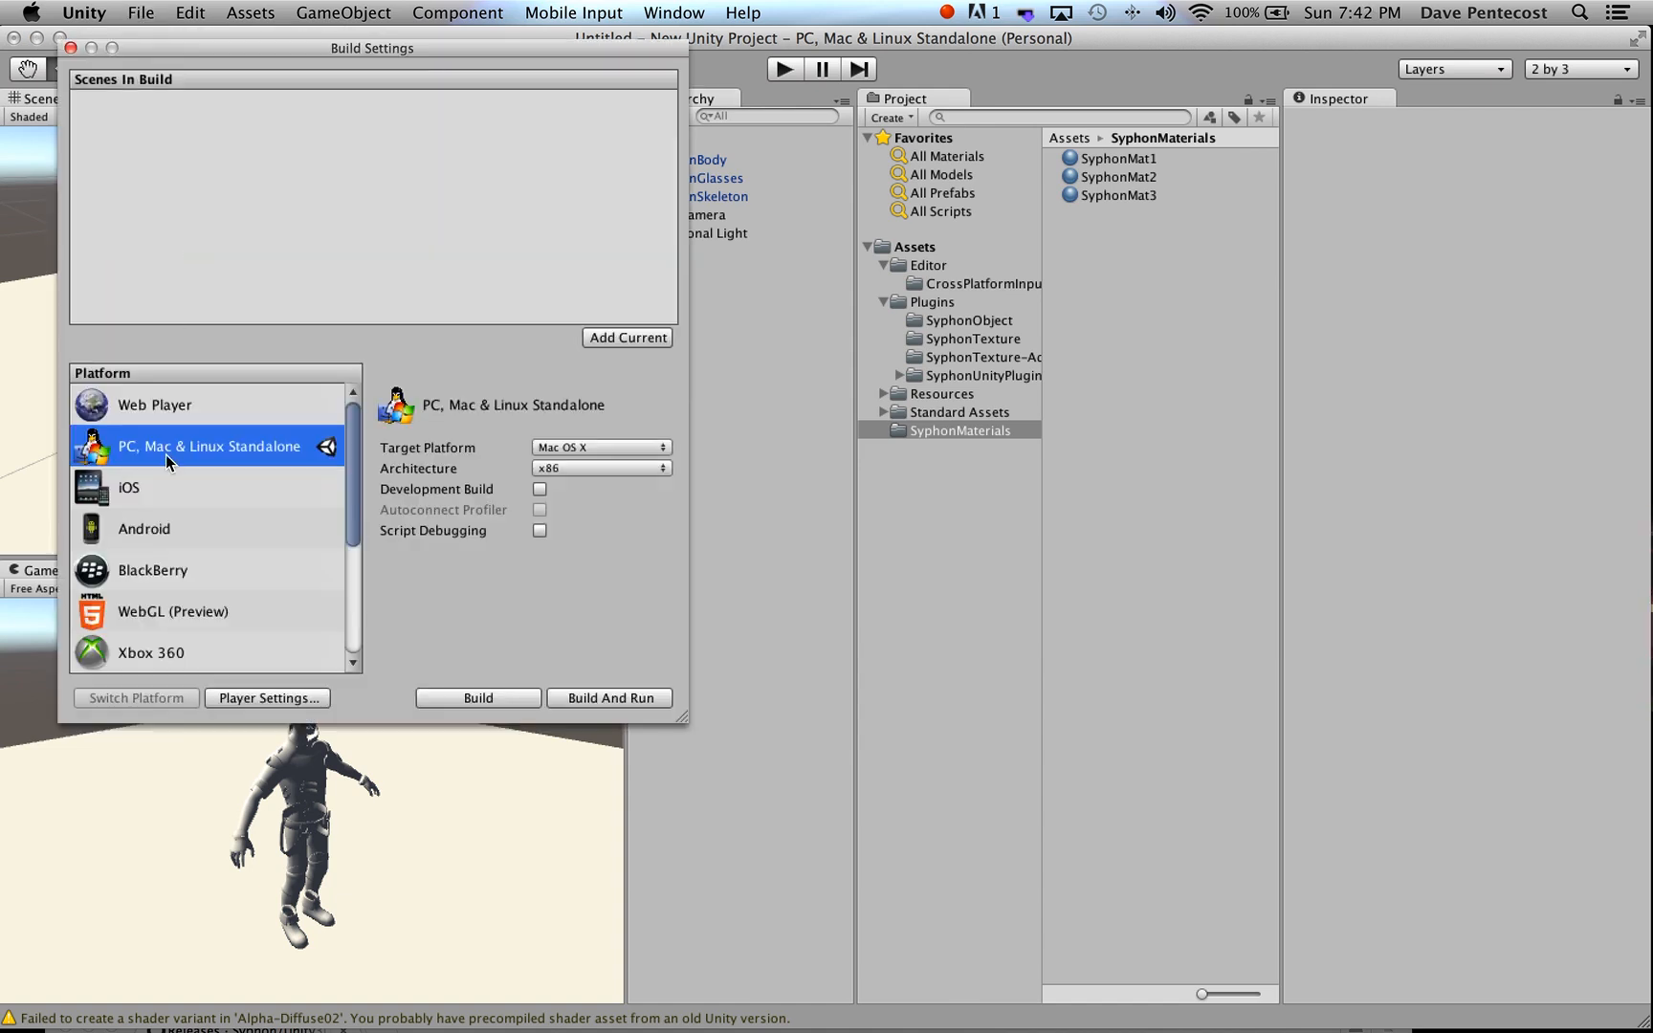
click(270, 699)
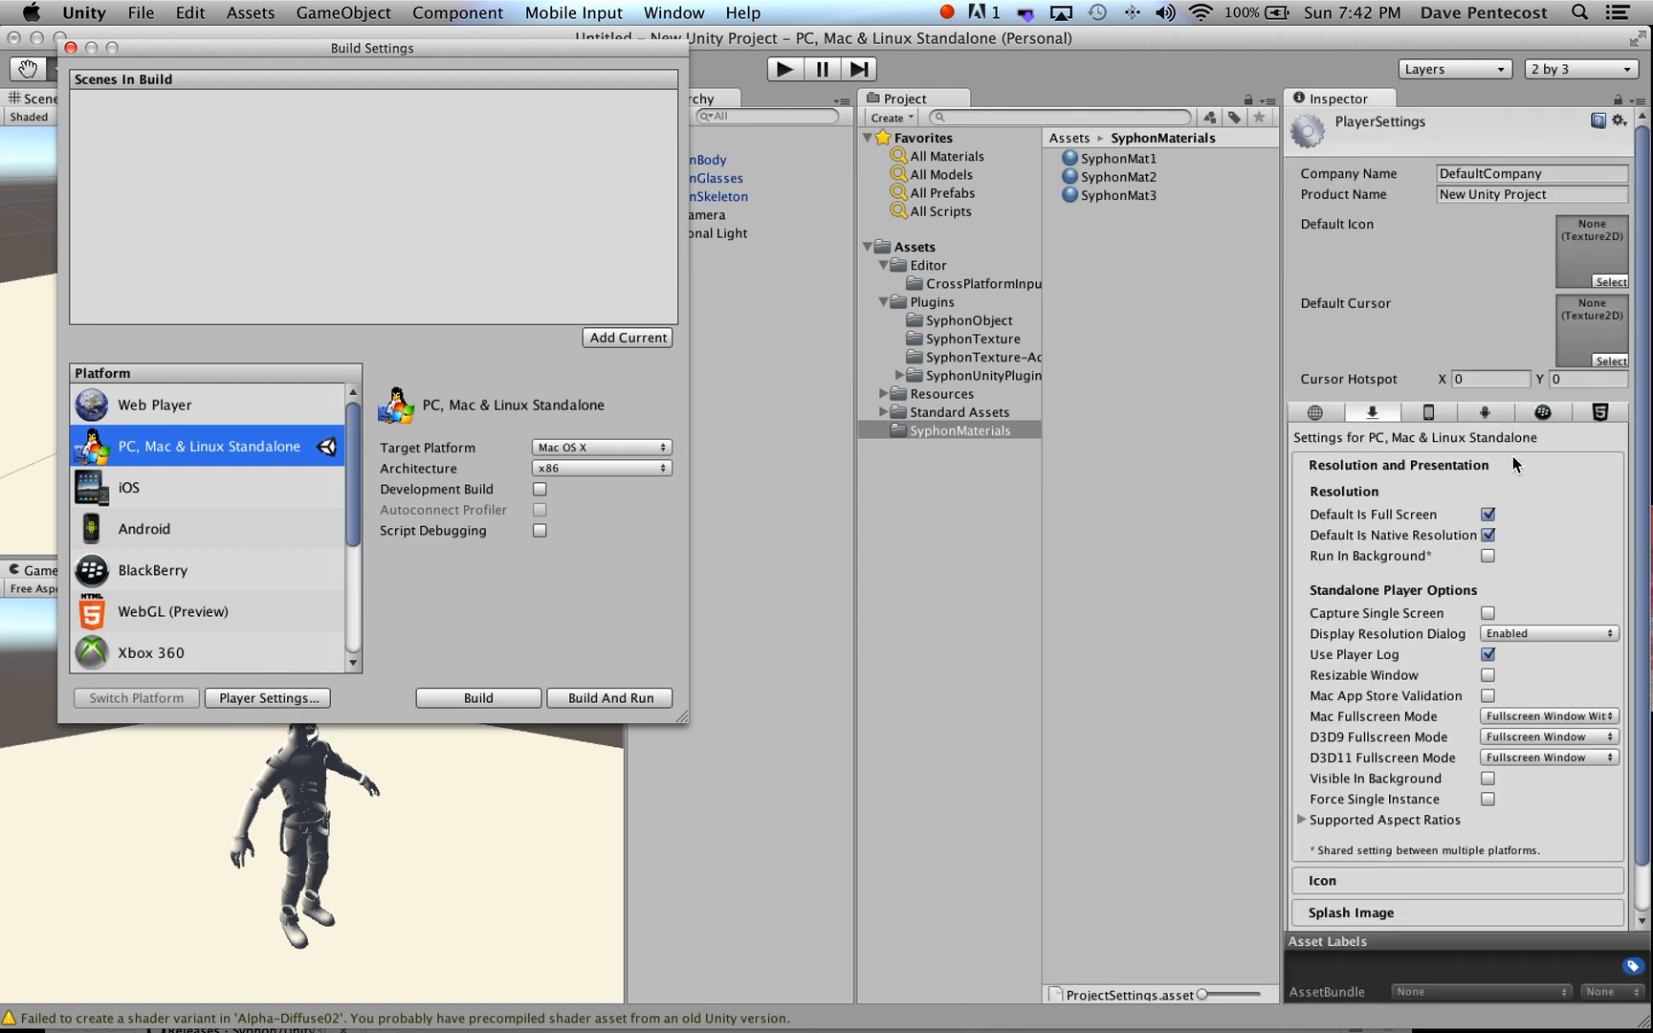
- Enable Run In Background in the standalone player settings and close the Build Settings window
click(1487, 557)
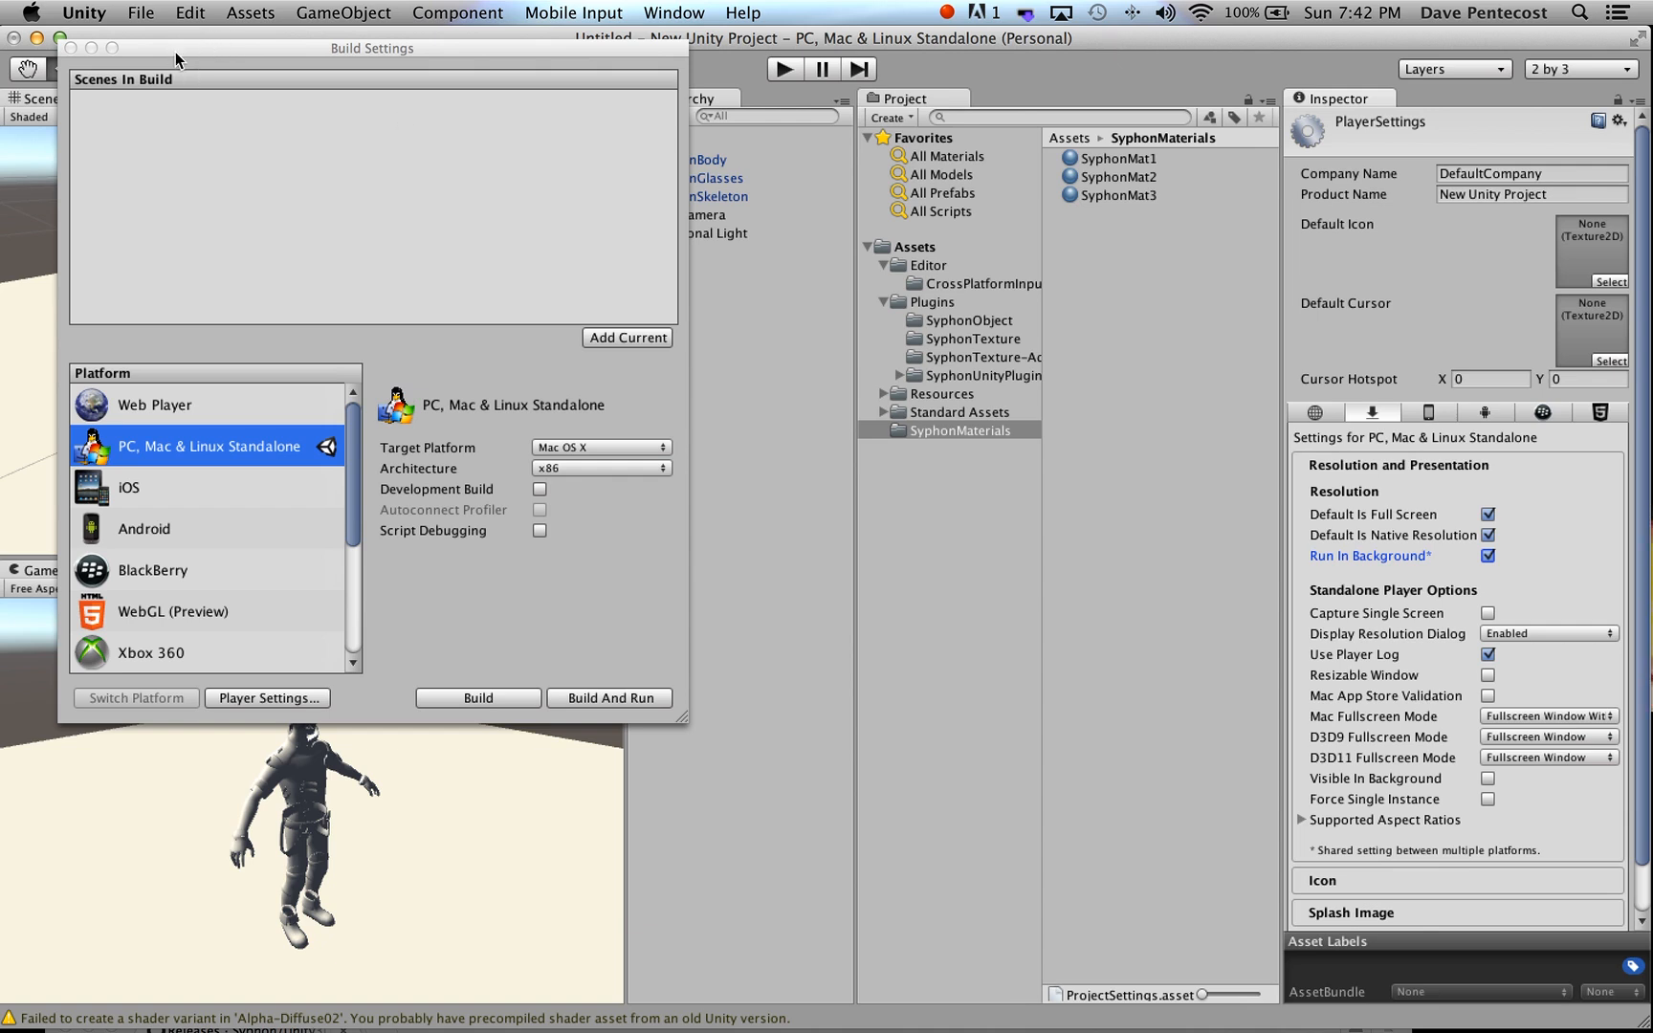
click(71, 47)
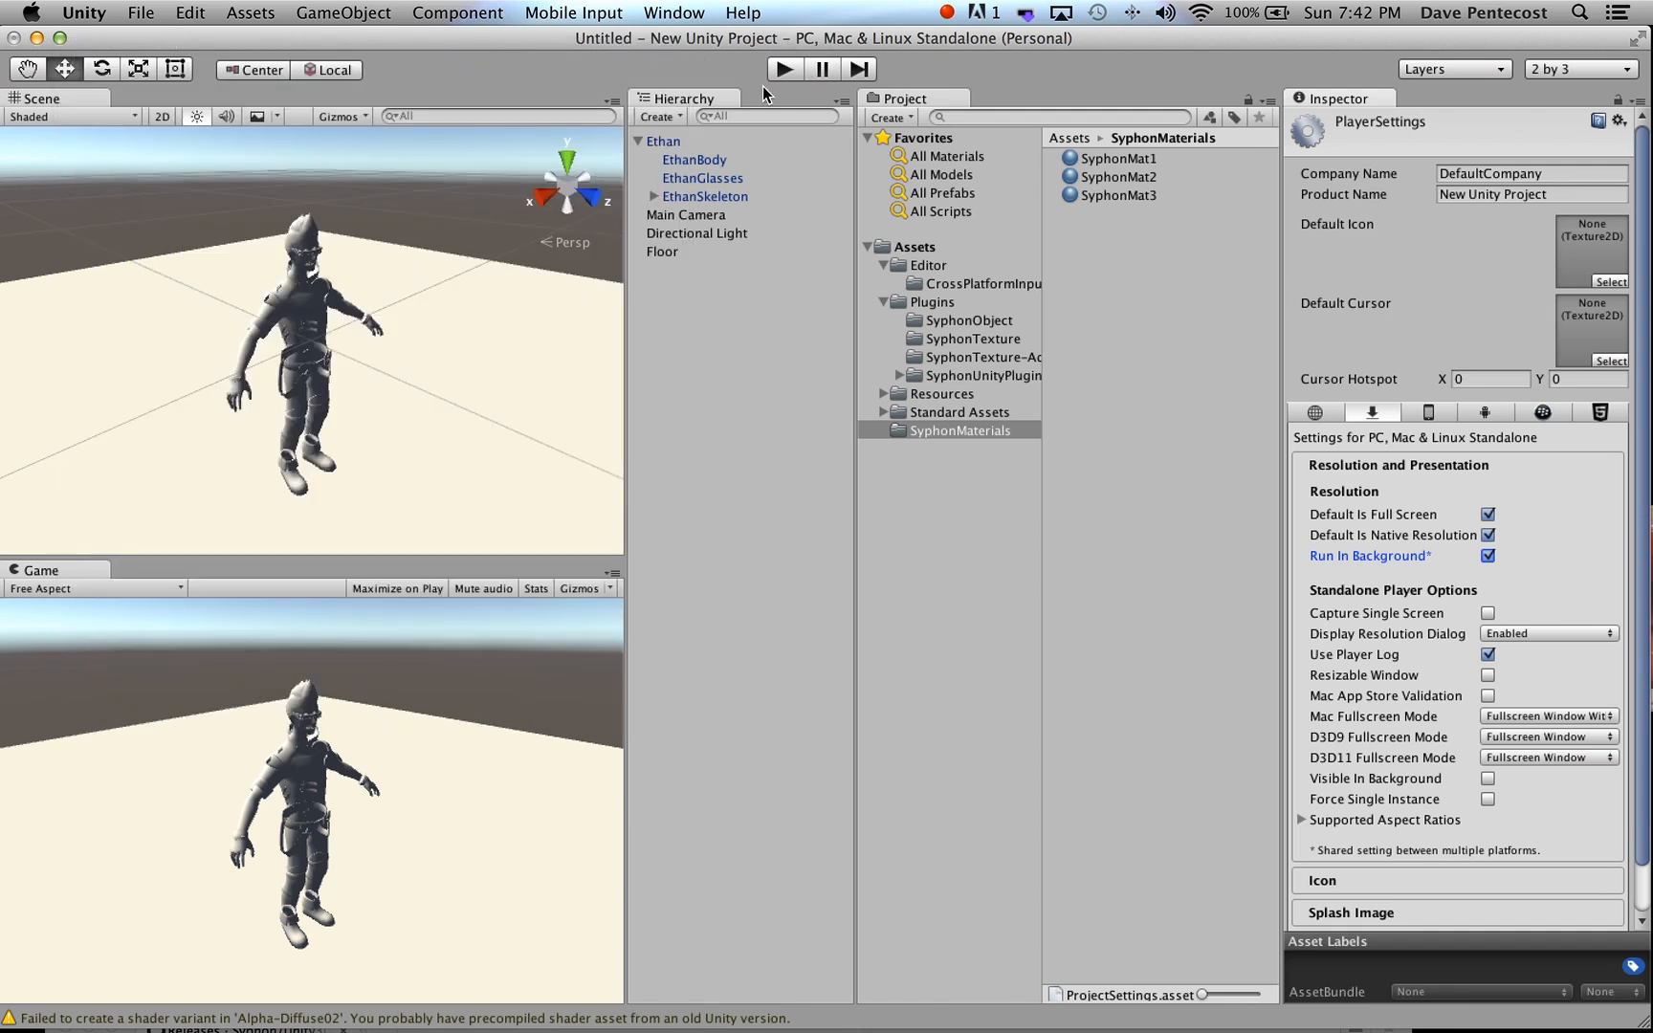
- Turn on Maximize on Play for the Game view and start playing the scene
click(393, 589)
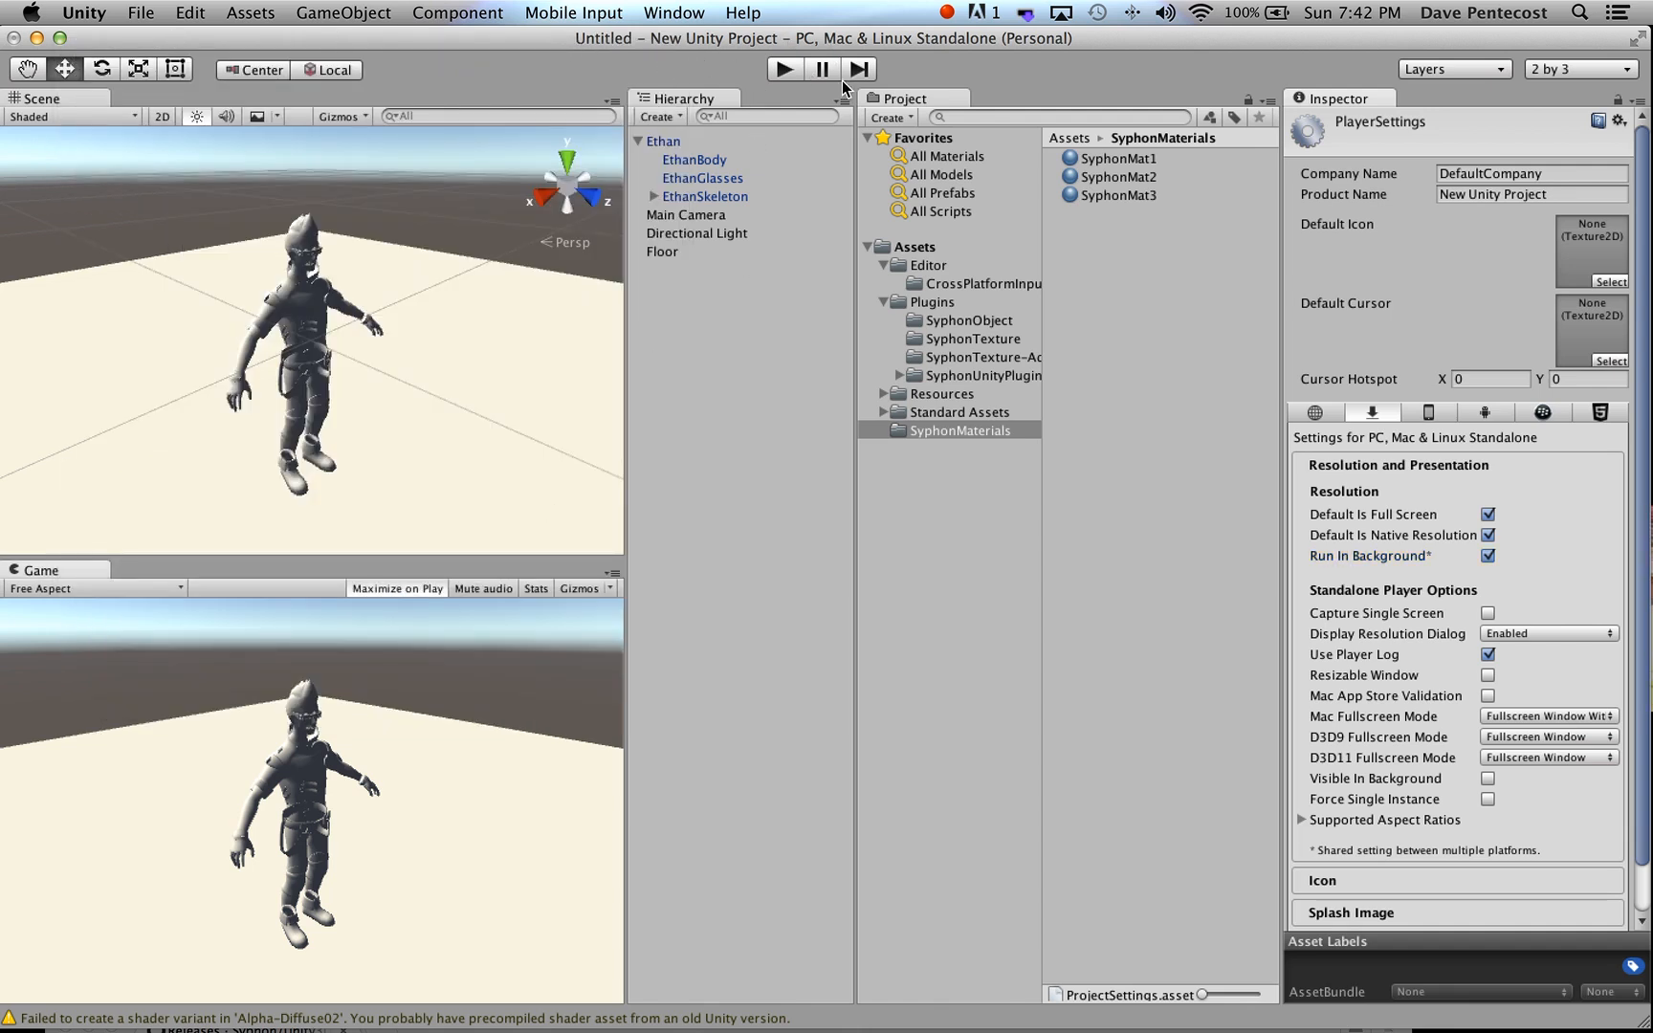
click(783, 70)
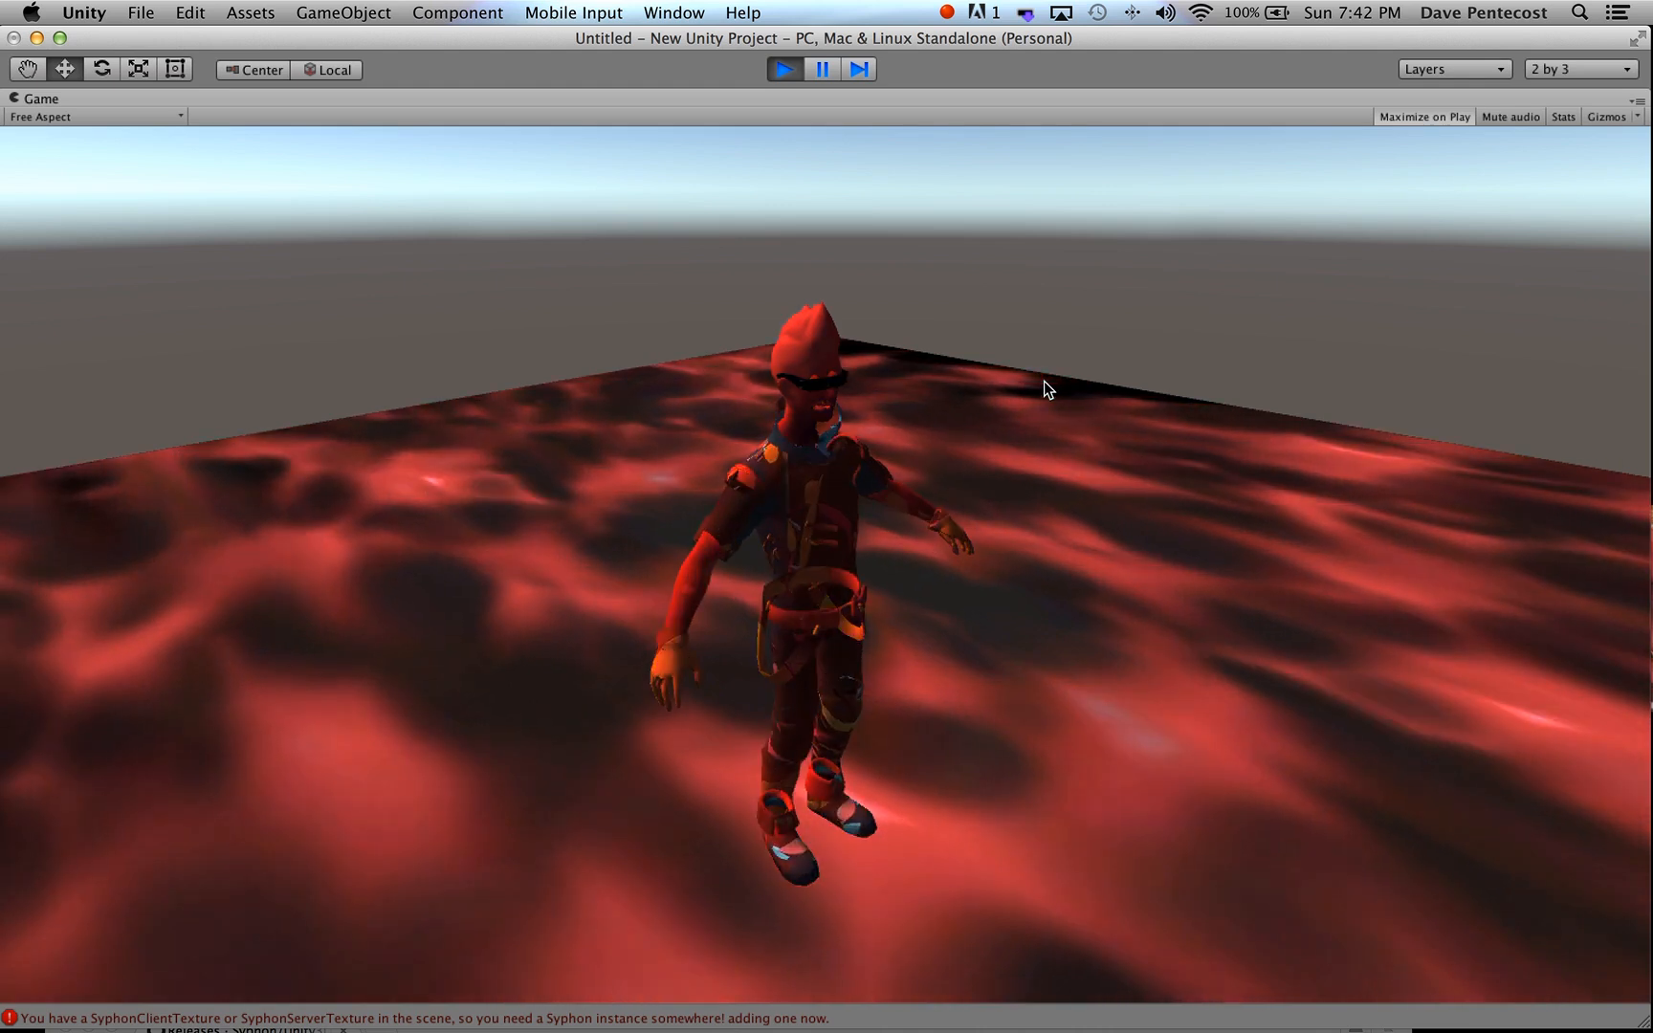
- Move the Unity window down to uncover VDMX5's Media Bin 1, switch to VDMX5 and trigger the SpaceNebula clip on the Glasses layer
drag(883, 37, 857, 358)
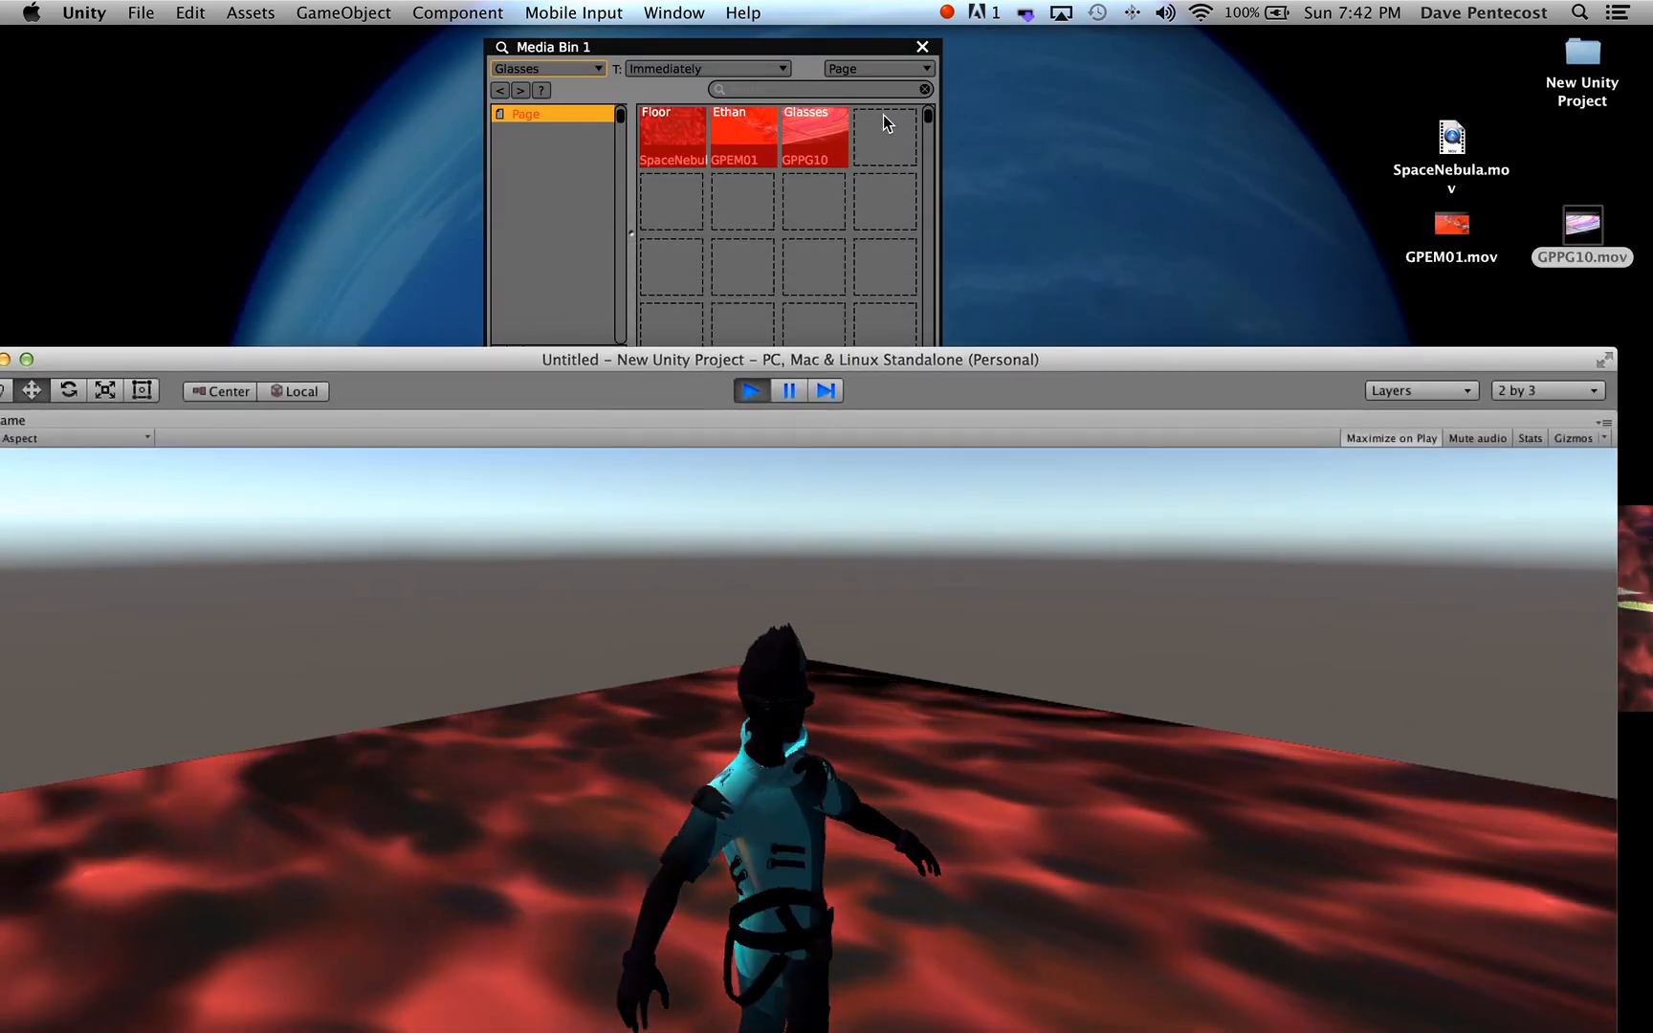
click(704, 45)
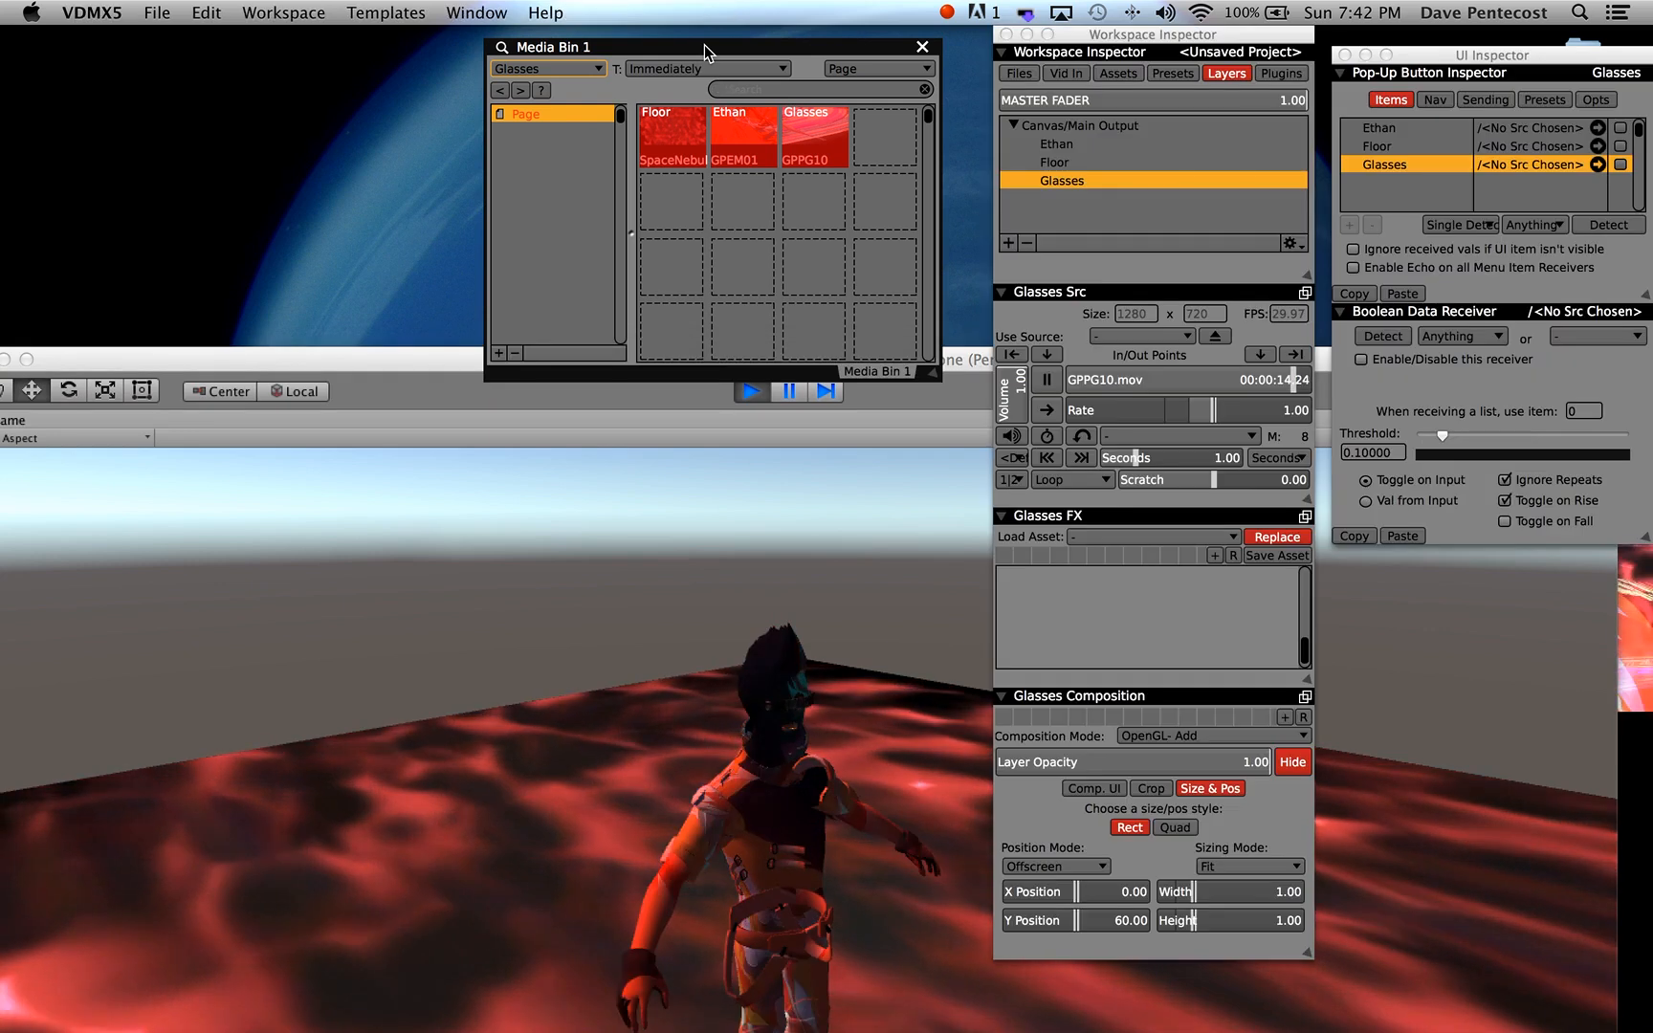
click(667, 132)
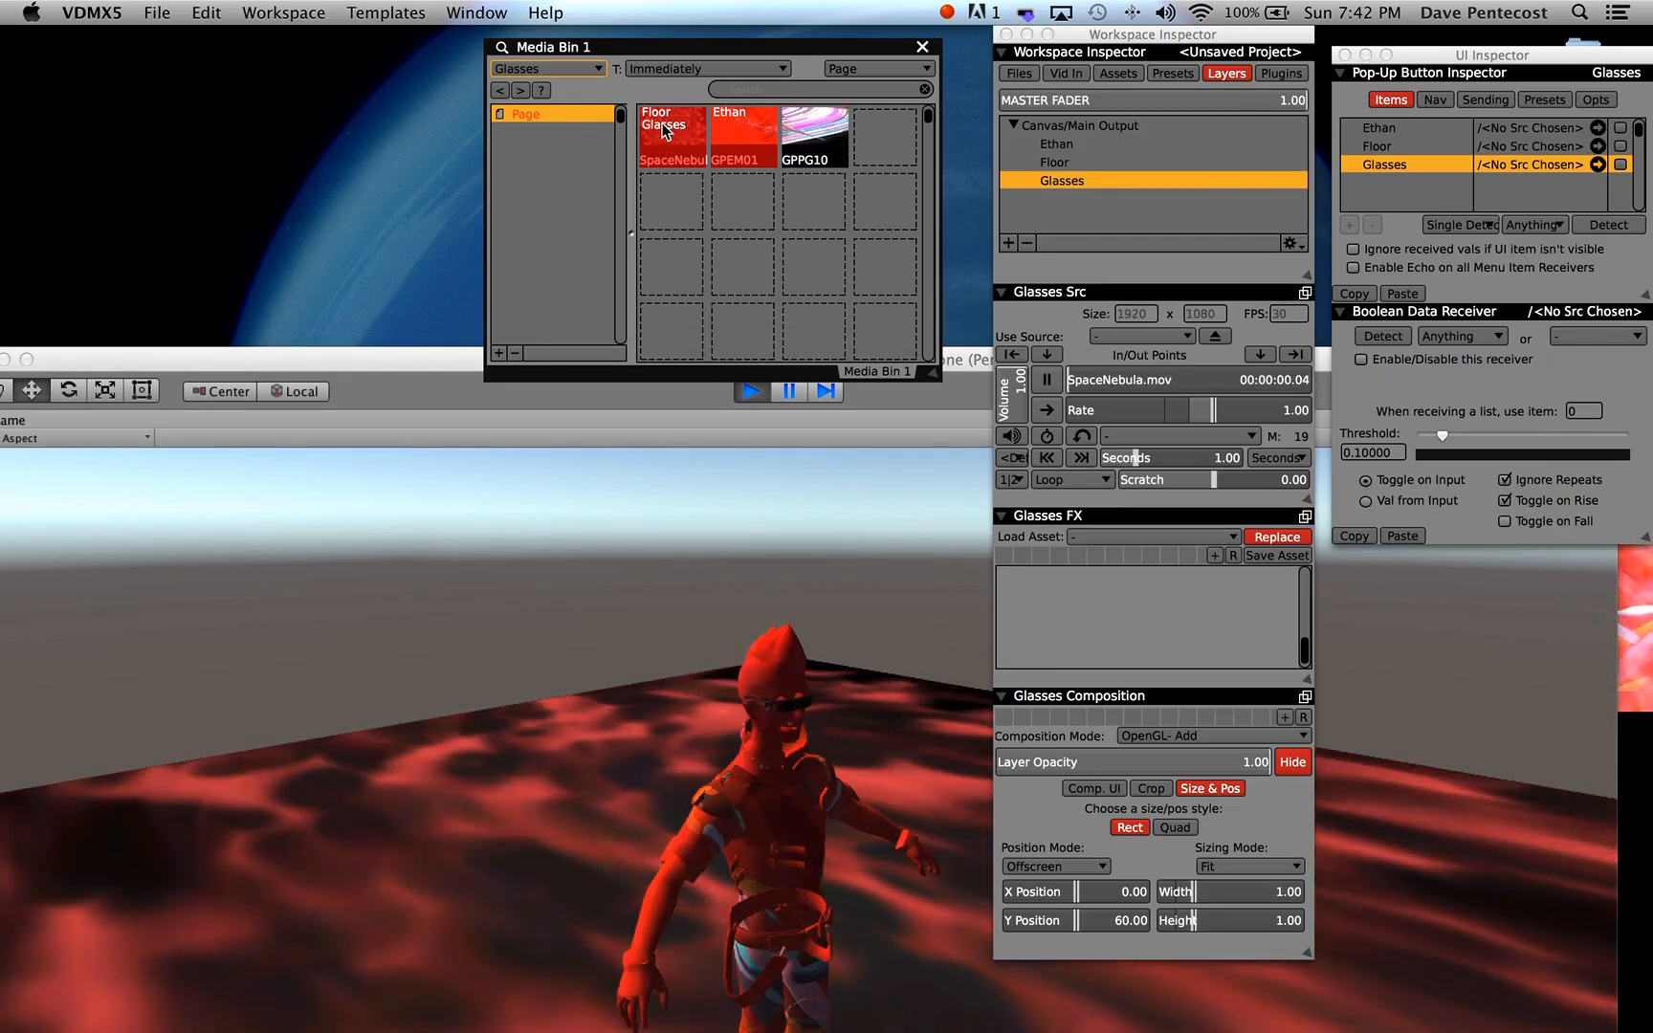
- Trigger the GPPG10 clip on the Floor layer, and return the Unity window to its full view of the running scene
click(531, 69)
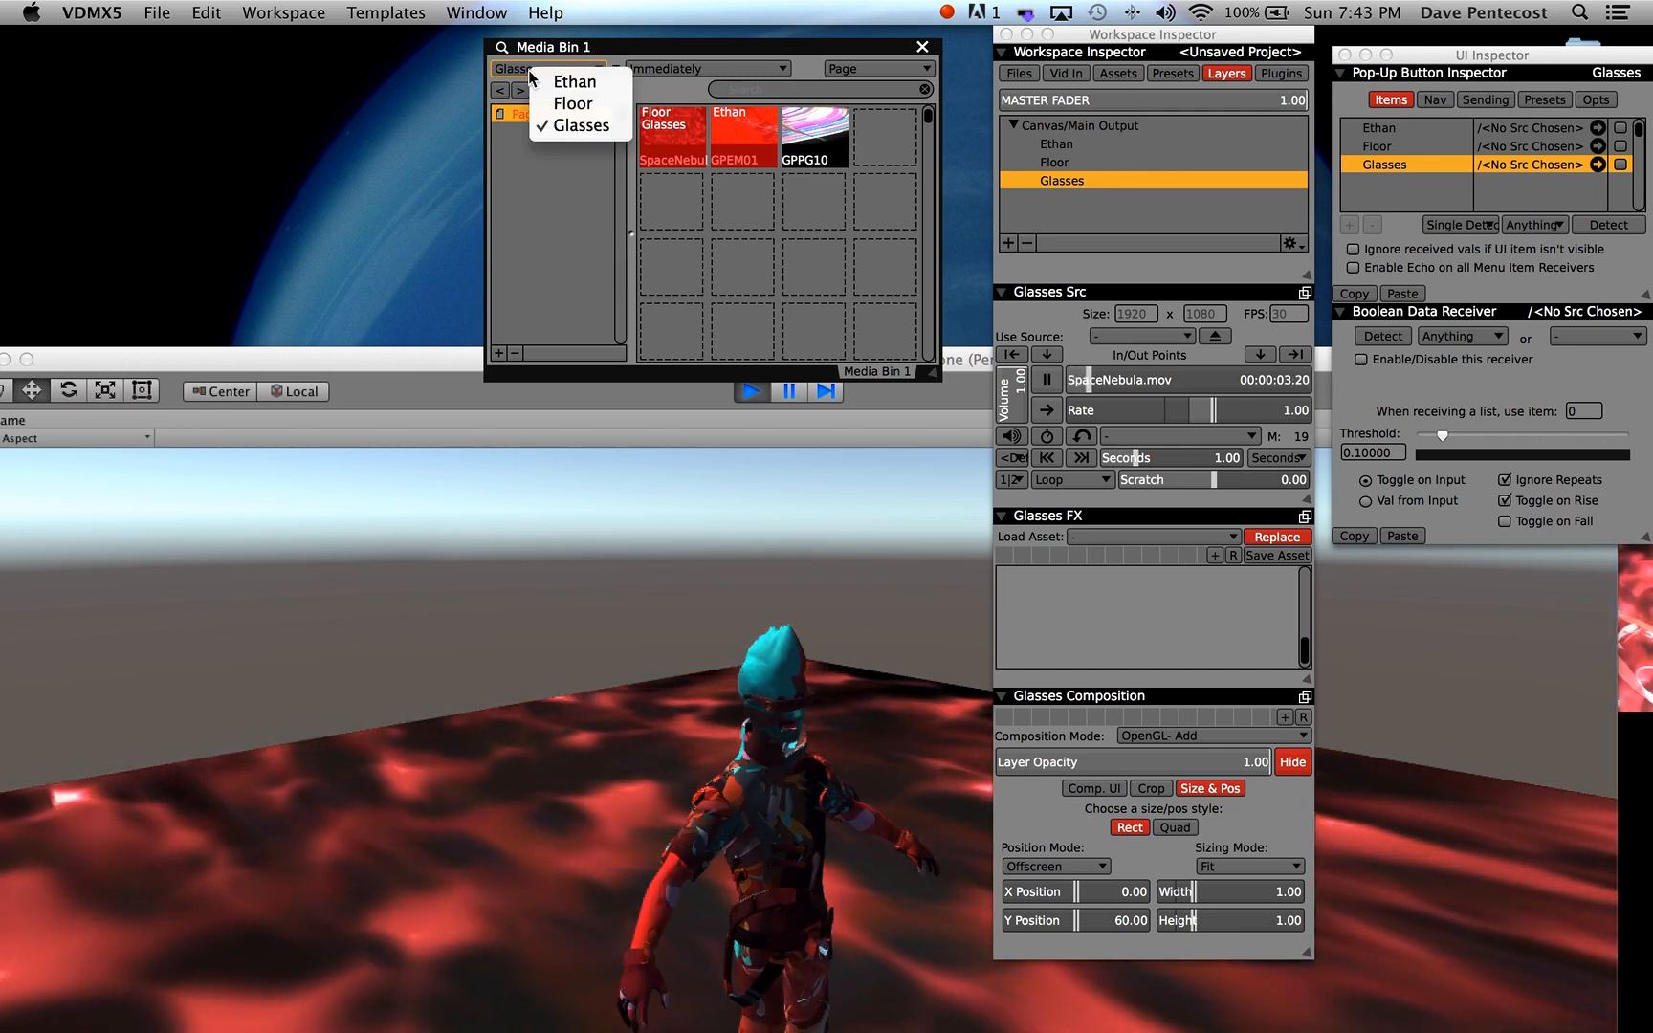
click(574, 104)
click(810, 130)
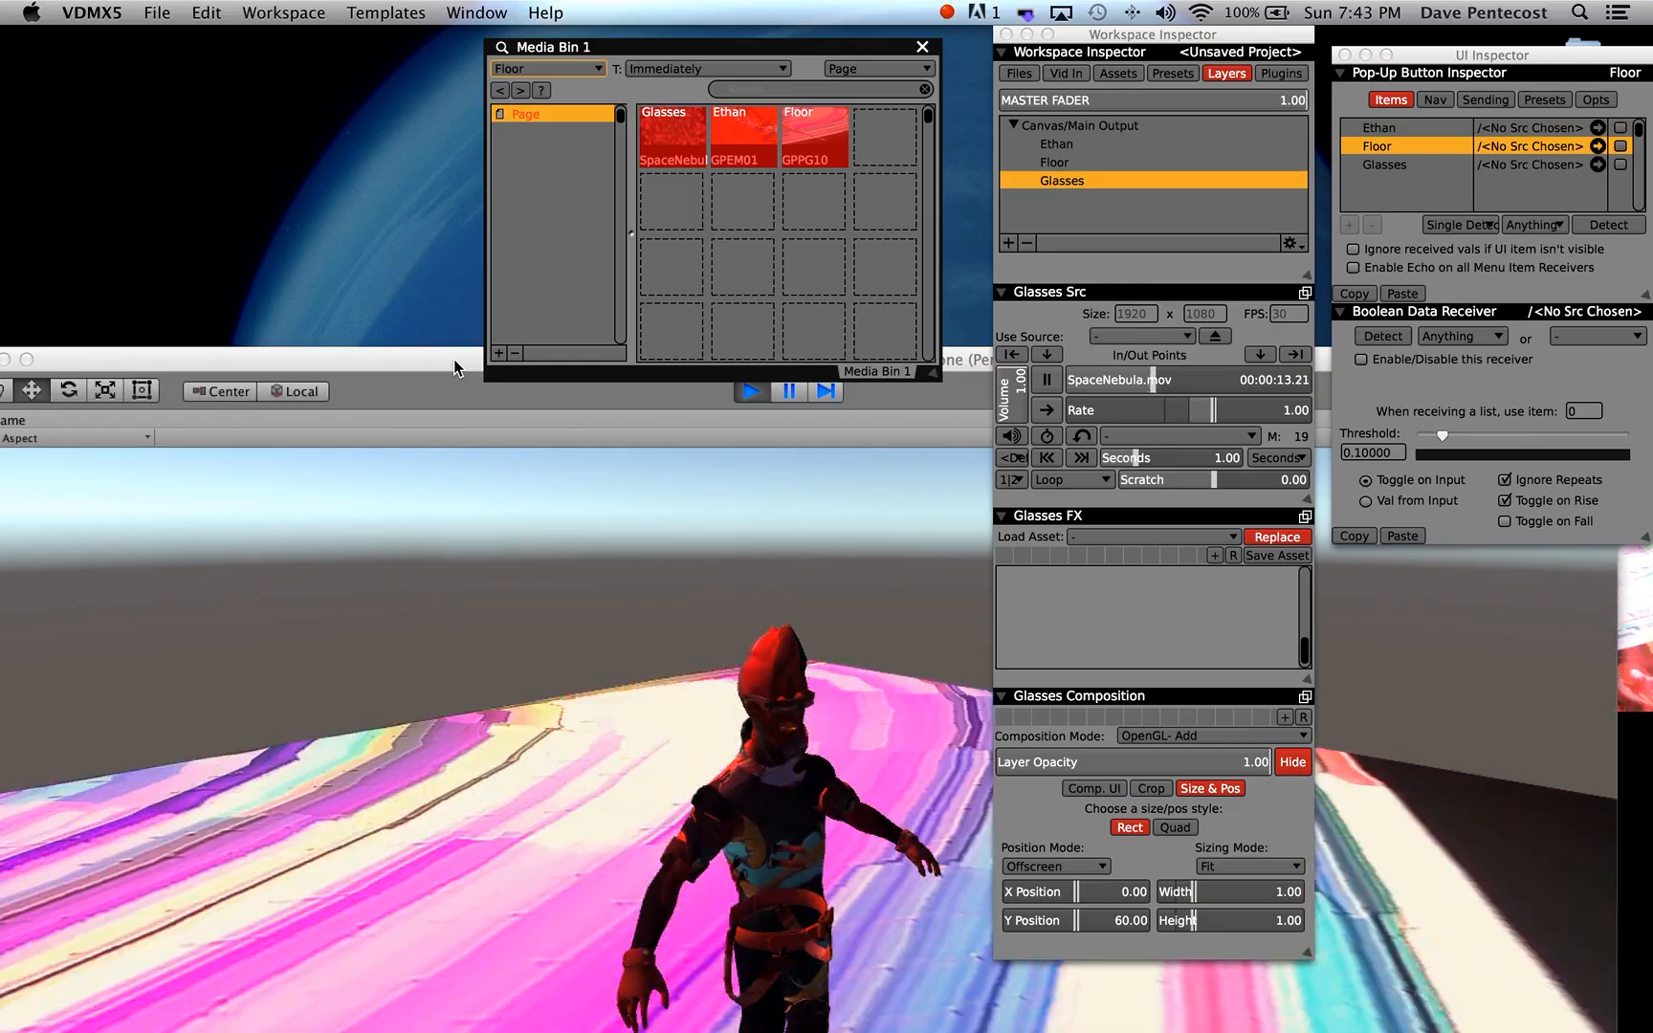
drag(457, 358, 494, 26)
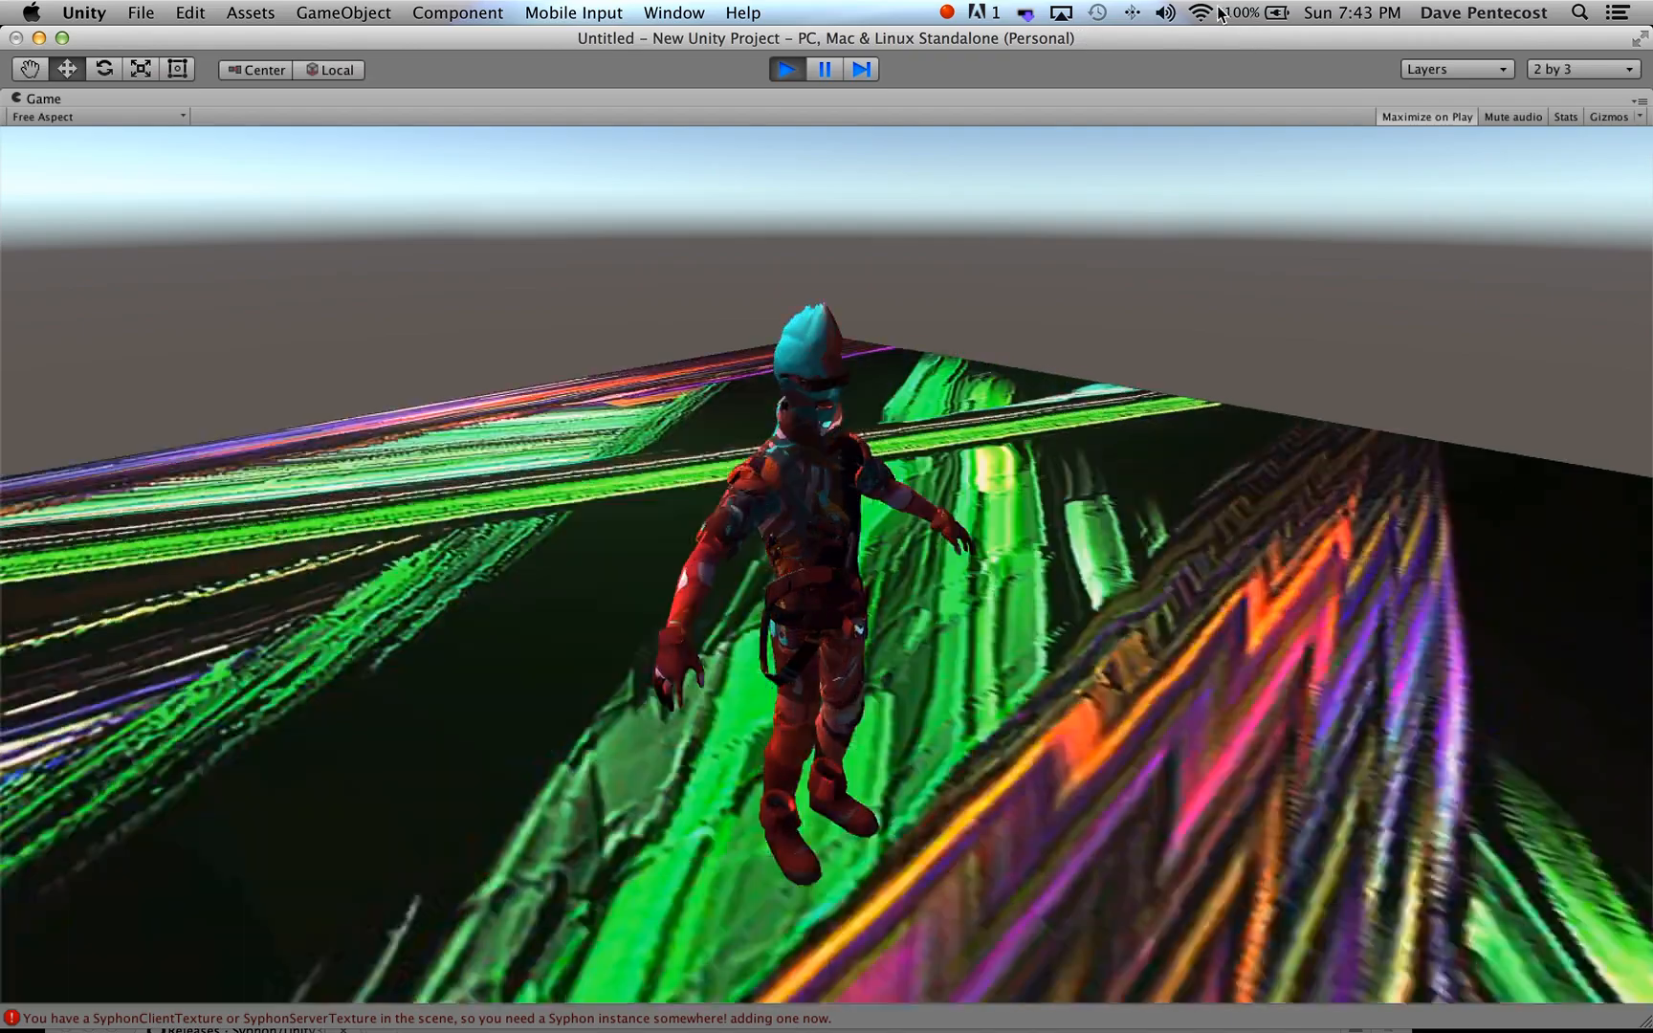